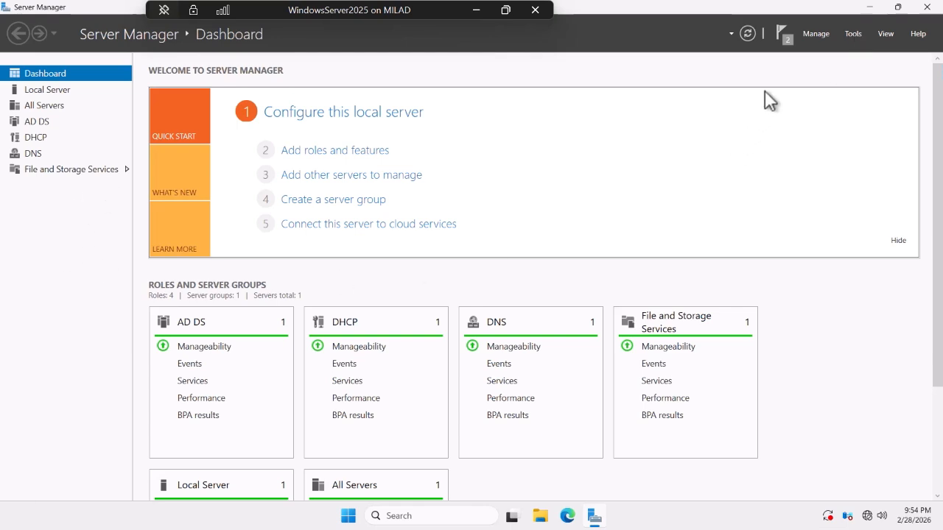
Launch the DHCP console from Server Manager's Tools menu.
click(853, 35)
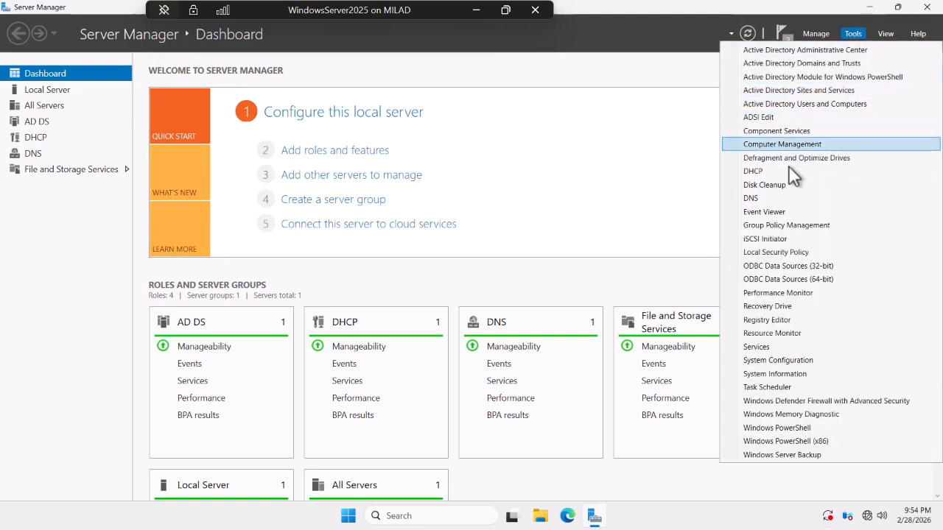
click(760, 170)
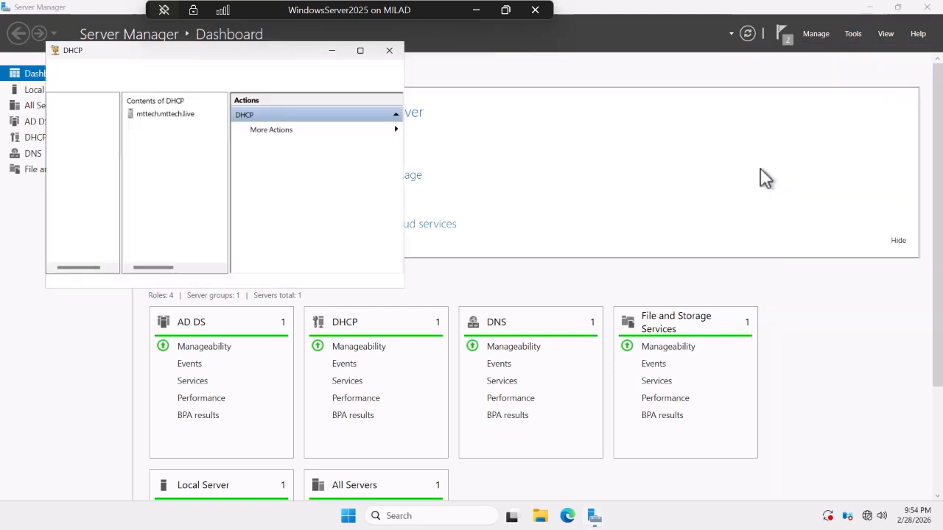
Maximize the console, expand mttech.mttech.live and IPv4, and start the New Scope wizard.
click(361, 53)
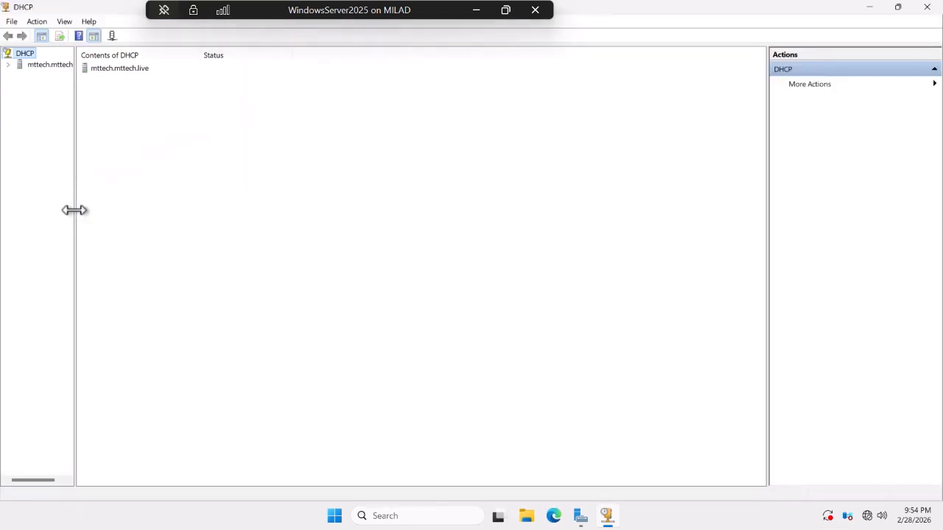
drag(74, 212, 143, 211)
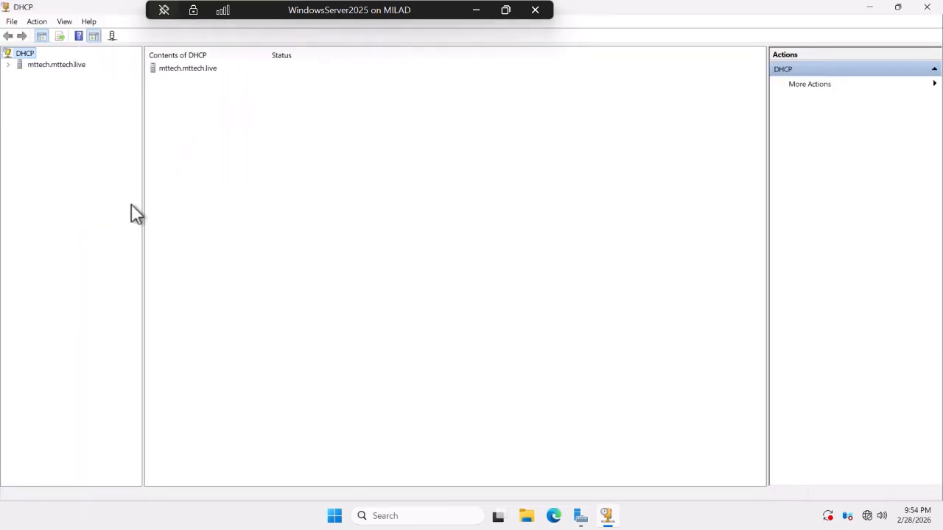
click(9, 65)
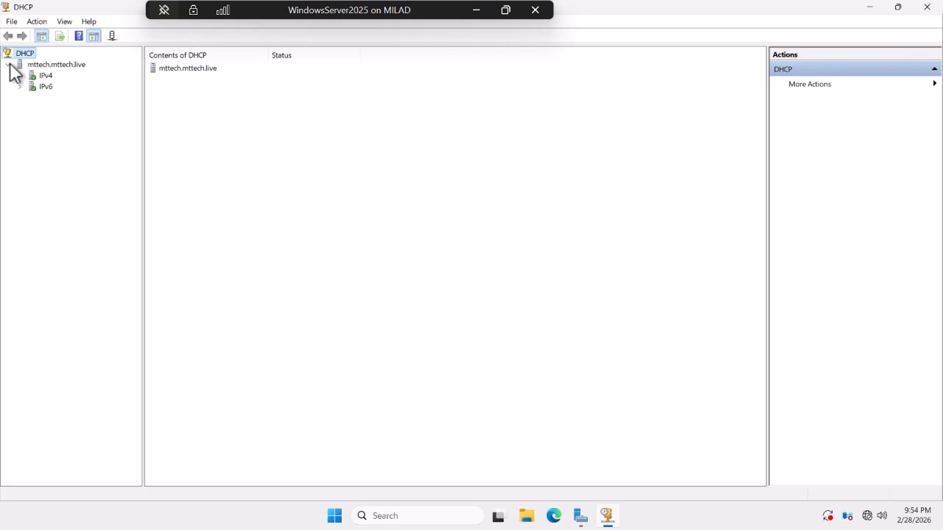
click(20, 76)
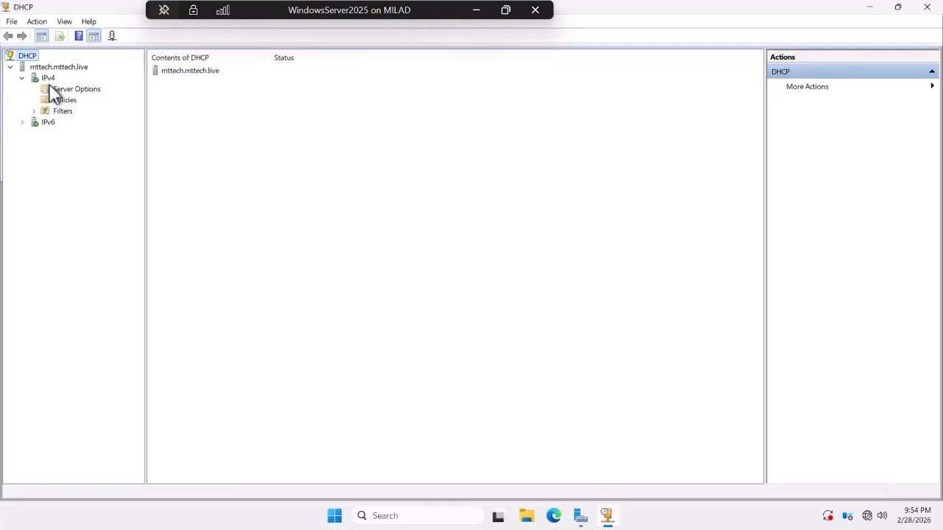
right_click(45, 77)
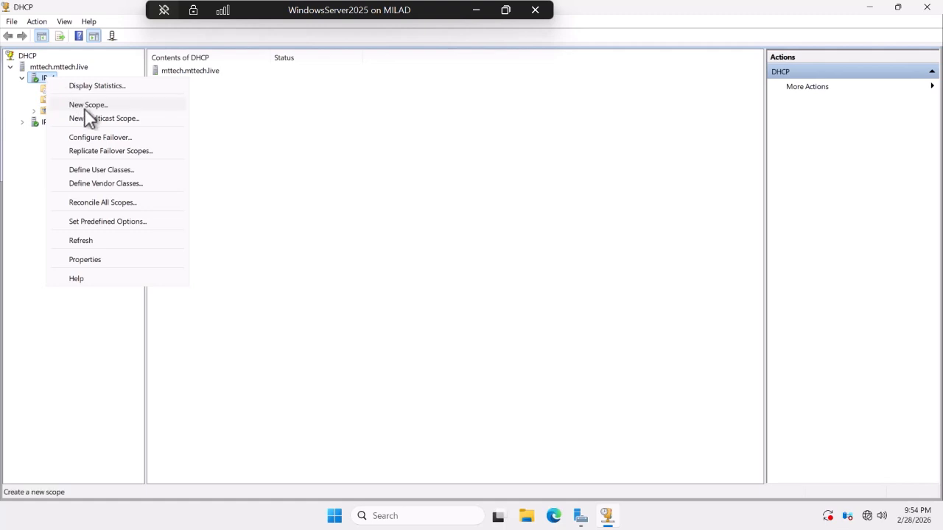
click(85, 106)
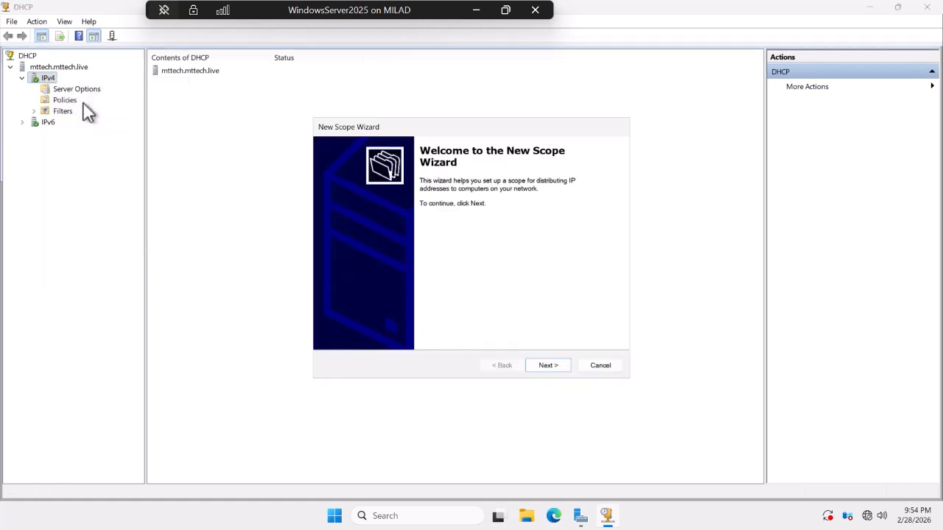
Name the scope 'Mttech Development Company' with the description 'Innovation and Trend'.
click(549, 363)
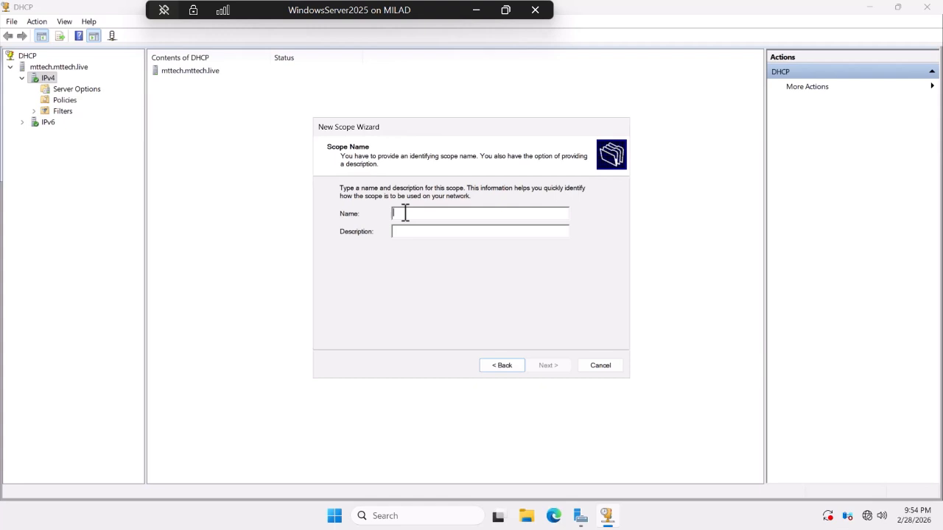
text(M)
text(ttech)
text(.)
text(Developme)
text(nt COmp)
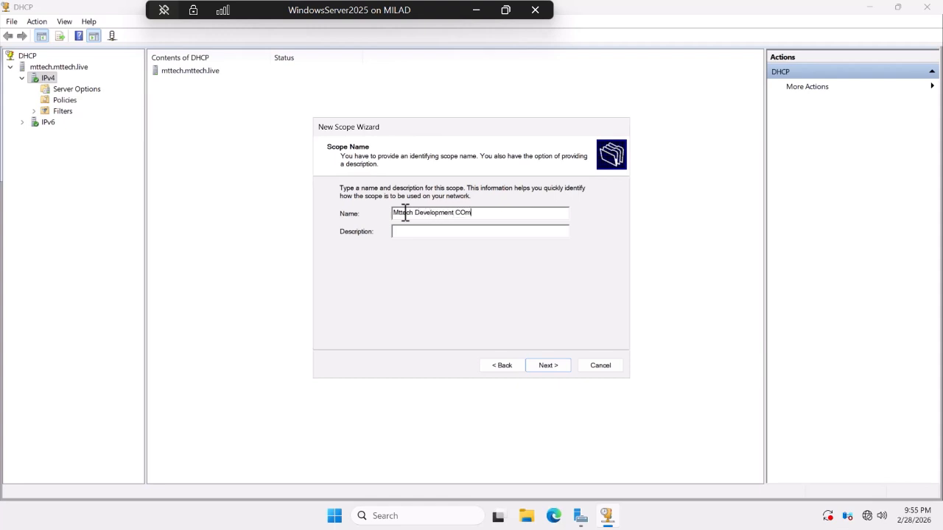
key(BackSpace)
key(BackSpace)
key(BackSpace)
text(ompany)
click(411, 231)
text(Innovation and Trend)
Enter range 192.168.1.1–192.168.1.254 with prefix length 26 (mask 255.255.255.192).
click(545, 366)
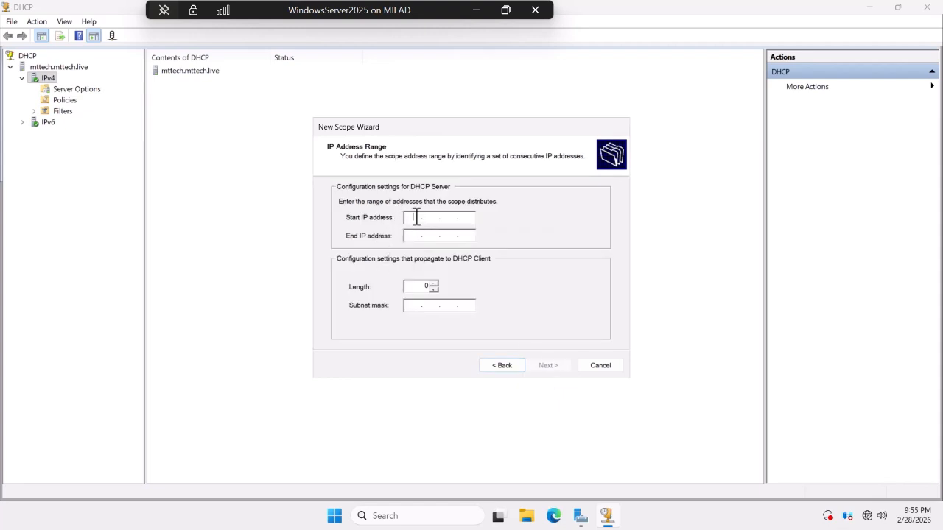
text(192.168.1.1)
key(Tab)
text(192.)
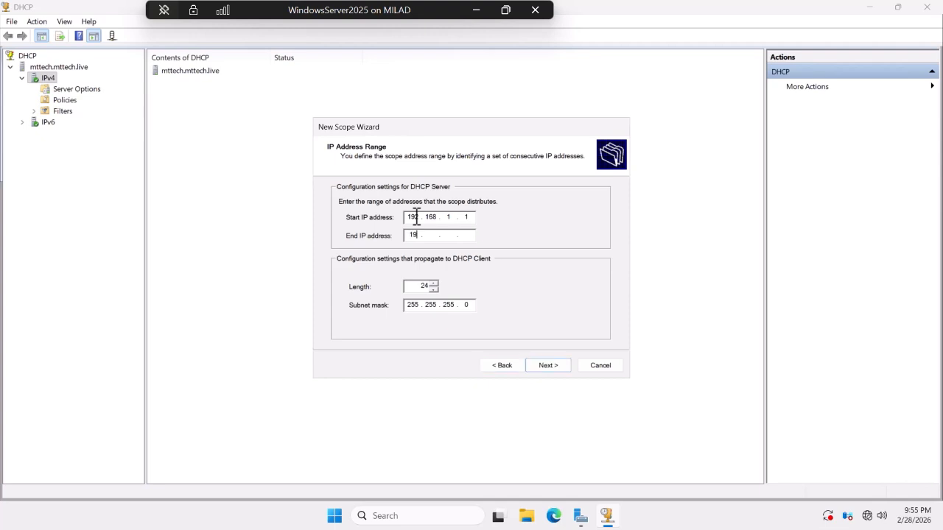
text(168.1.254)
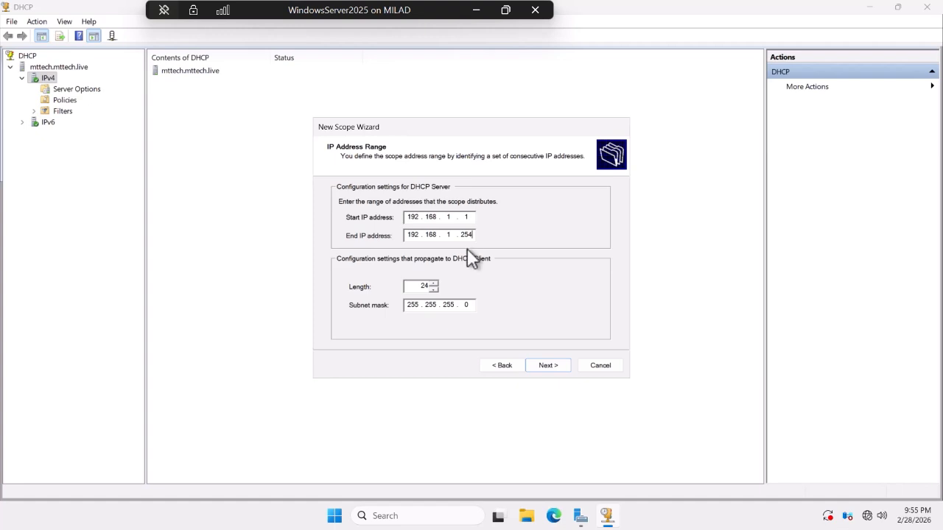
click(435, 283)
click(434, 282)
click(434, 283)
click(435, 289)
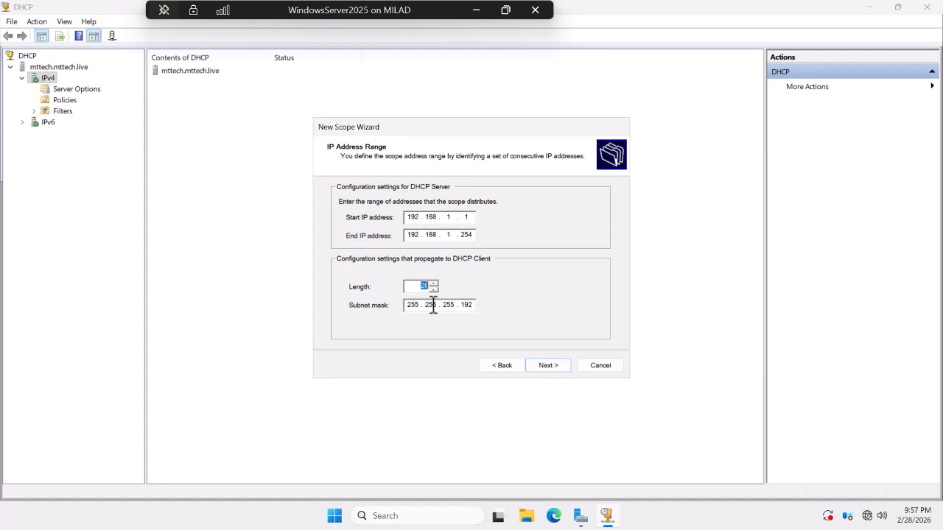
click(549, 365)
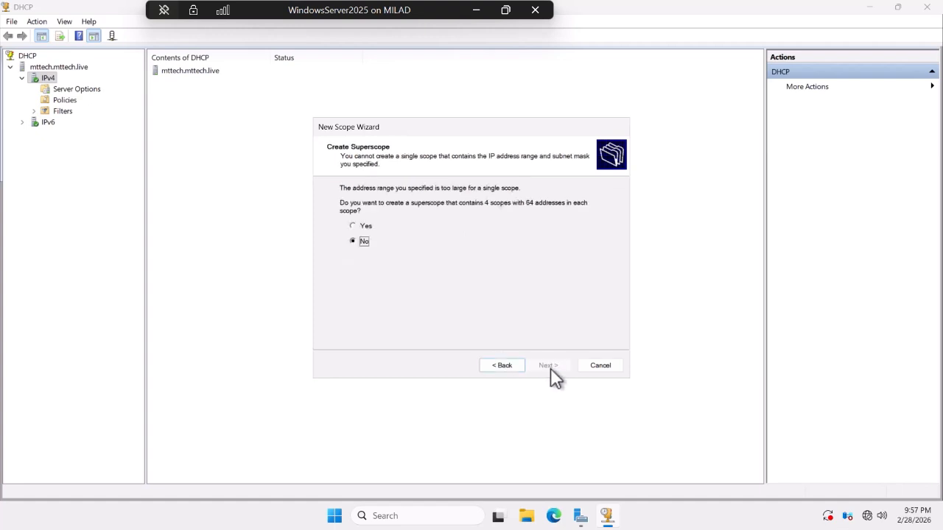
Accept the four-scope superscope, keep the default lease duration, and add router 192.168.1.1.
click(358, 225)
click(548, 366)
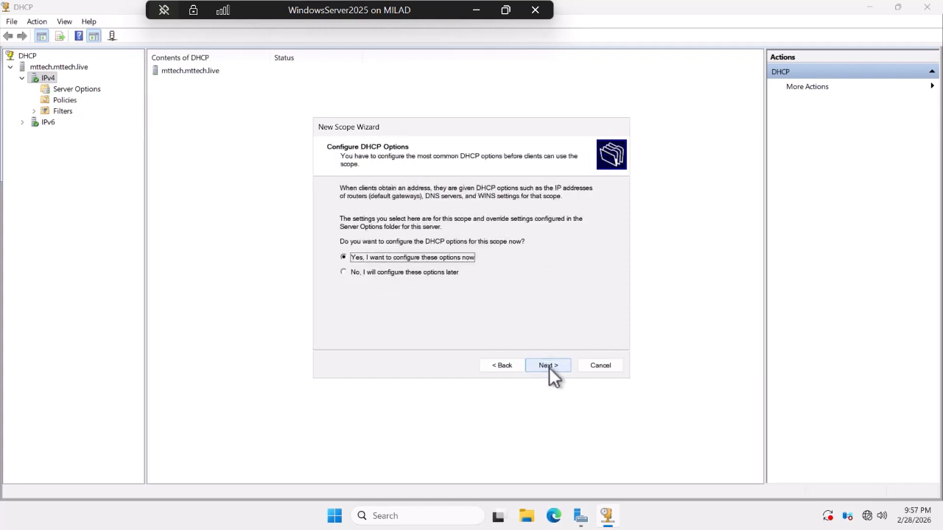
click(510, 364)
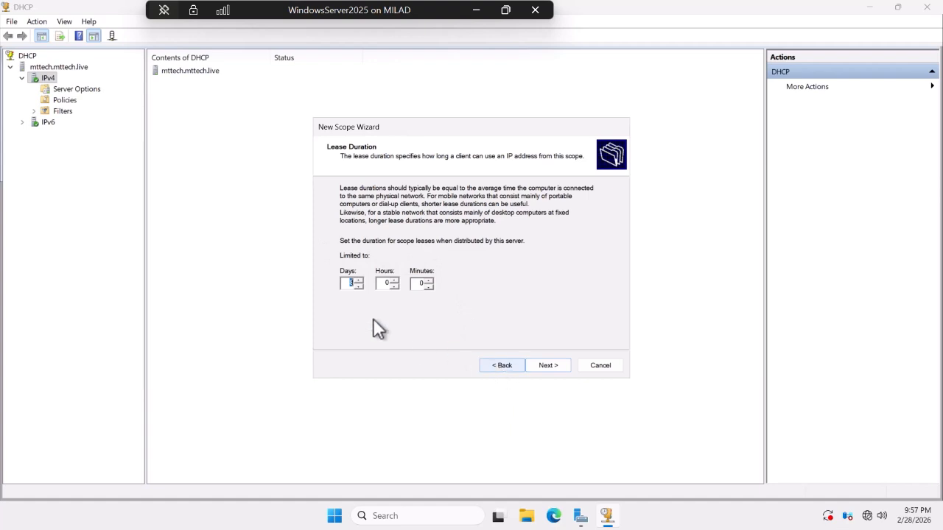
click(551, 364)
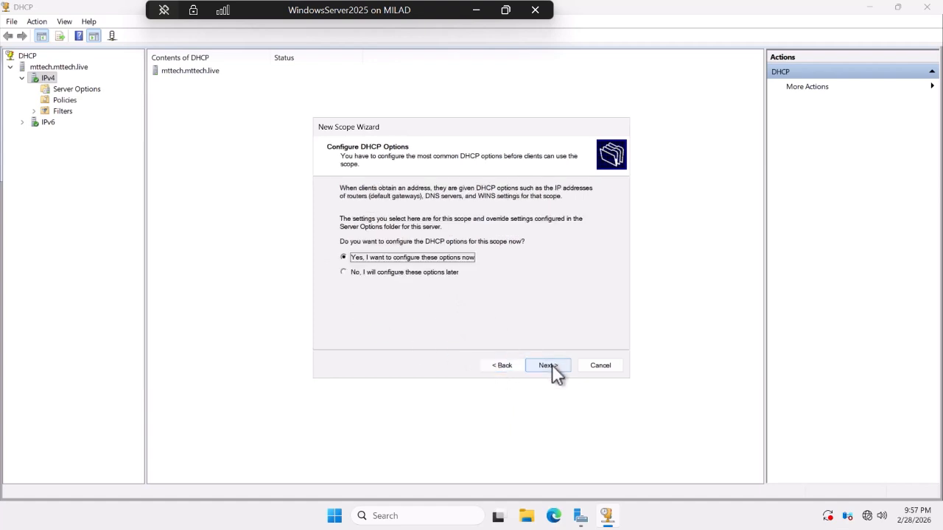
click(552, 365)
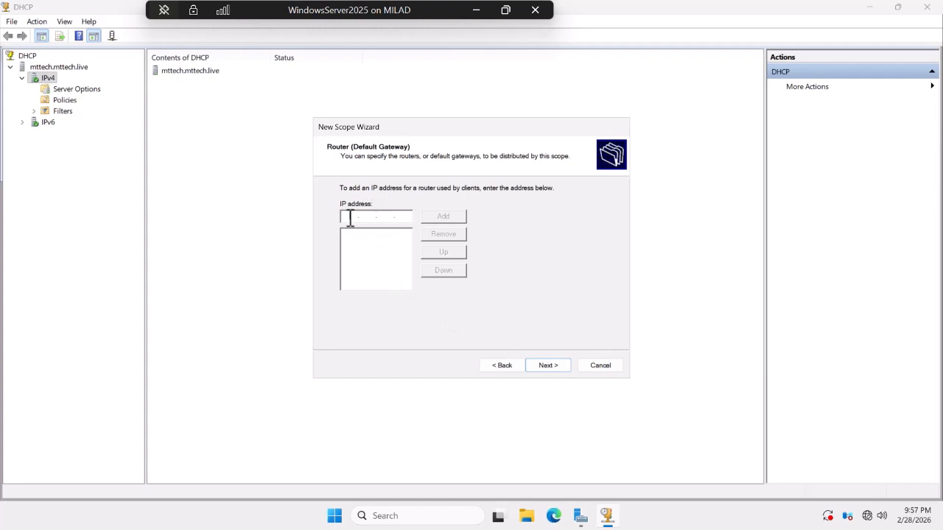
text(192.168.1.1)
click(453, 218)
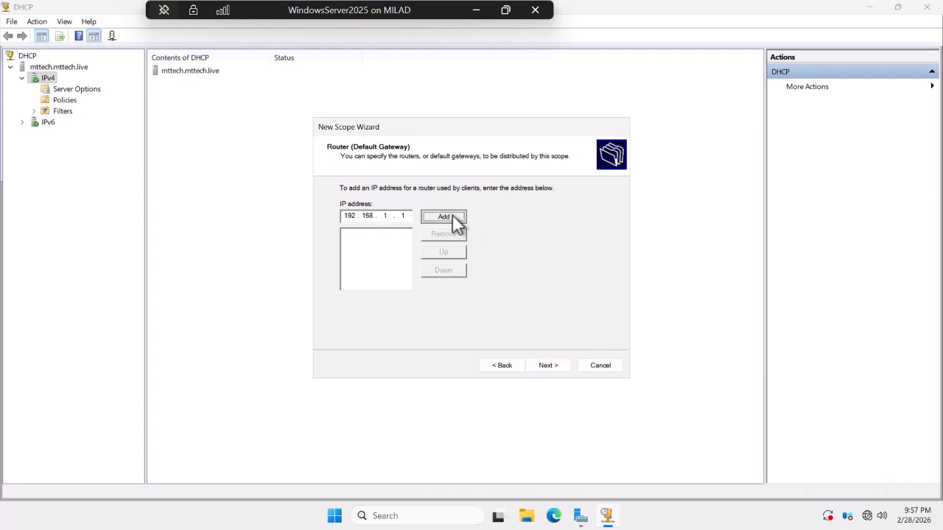
Replace the DNS entry with server mttech.live, resolved to 192.168.1.10.
click(556, 363)
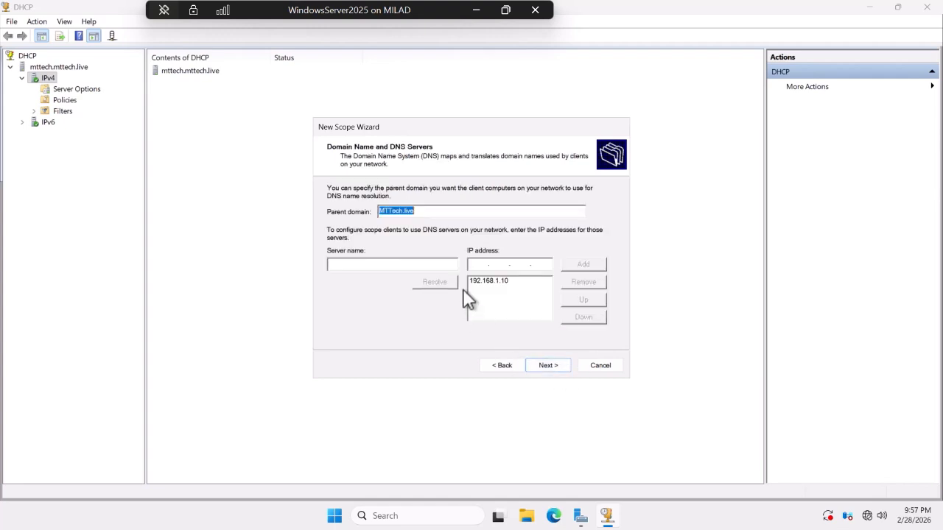
click(492, 282)
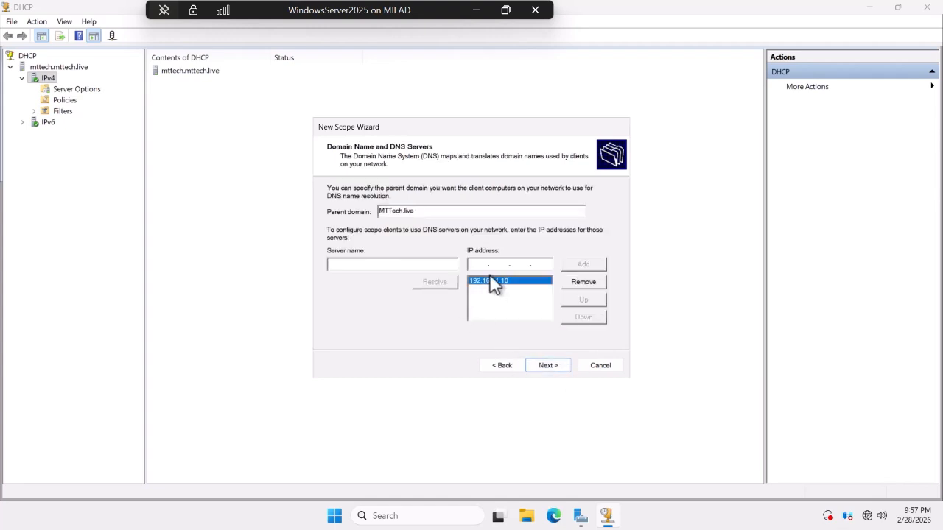
click(583, 282)
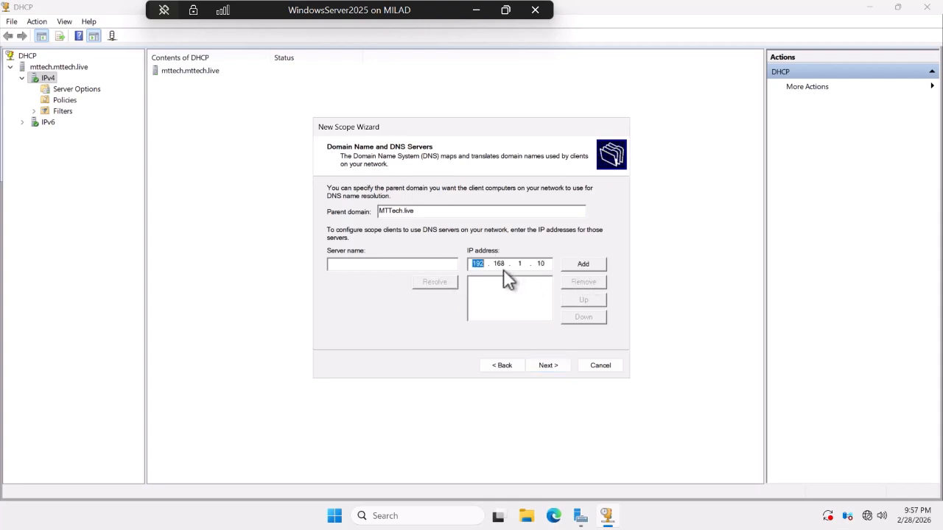
click(409, 265)
text(mttech.live)
click(442, 282)
click(584, 265)
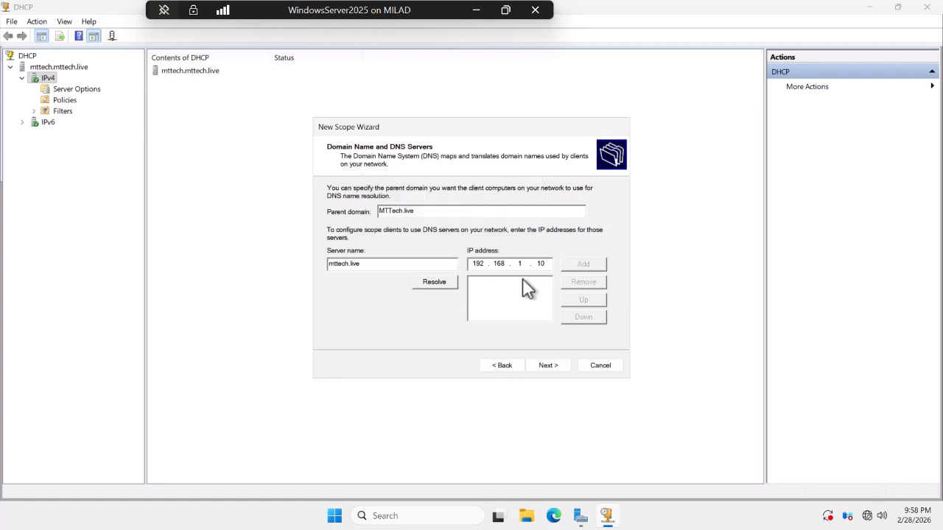
Add WINS server 192.168.1.10, keep activation on, and finish the wizard.
click(548, 366)
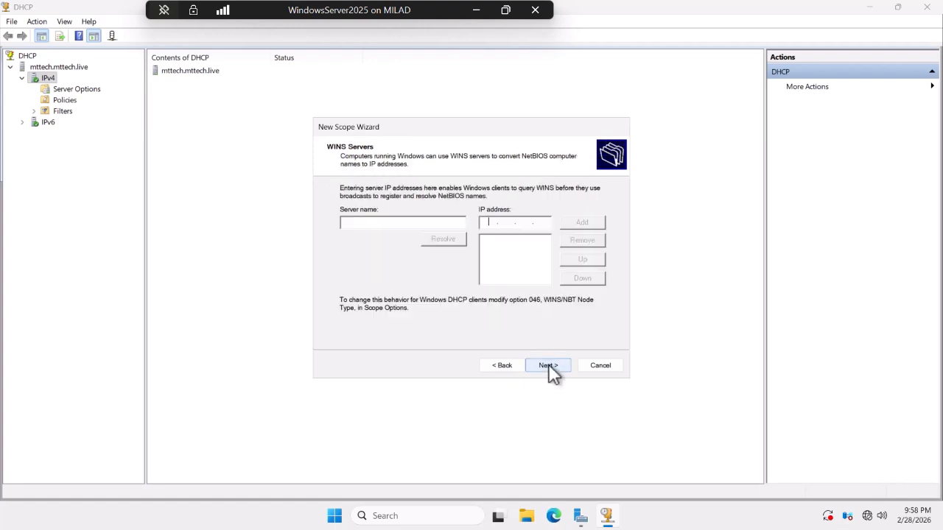
click(370, 224)
text(192.168.1.10)
click(434, 241)
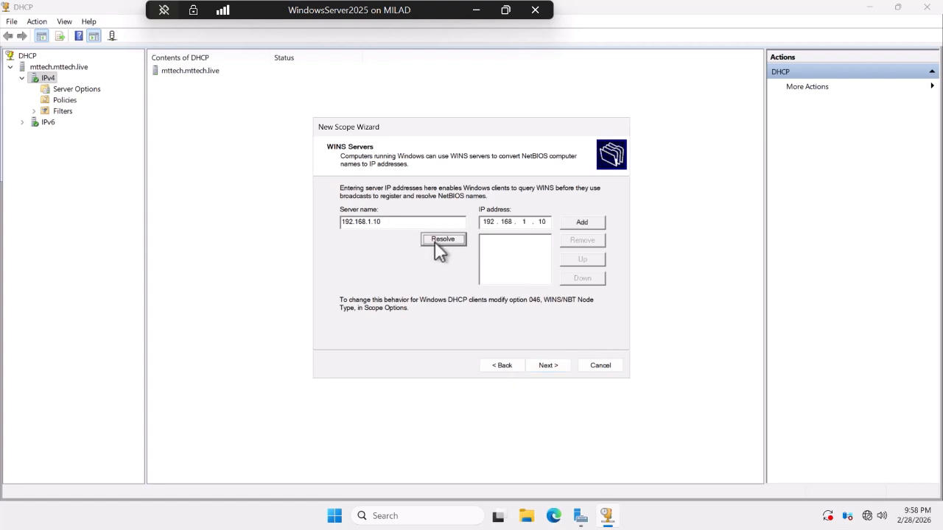
click(576, 222)
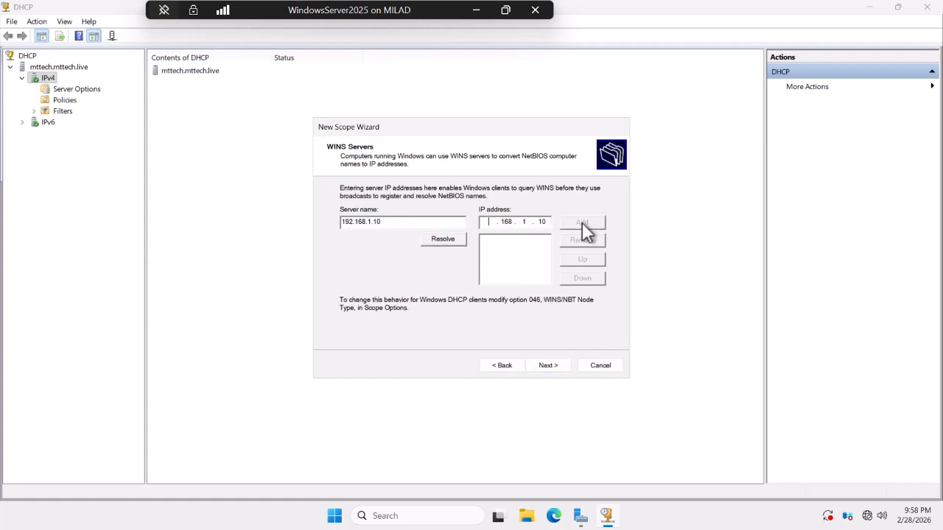
click(543, 365)
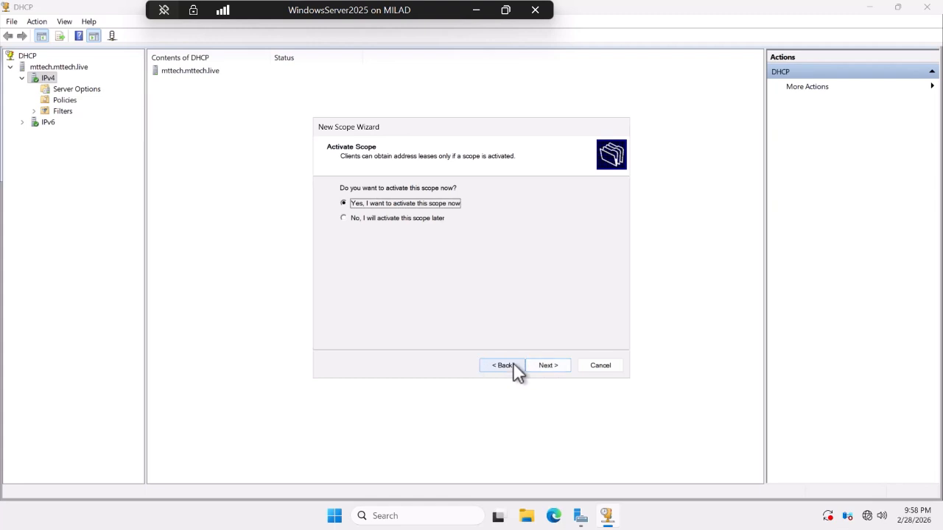
click(513, 366)
click(549, 366)
click(548, 365)
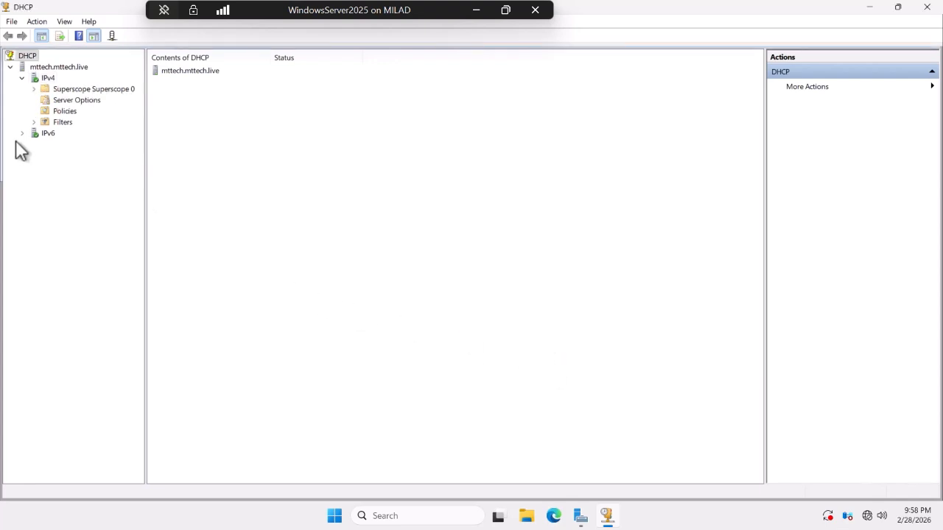
Expand Superscope 0 and open the 192.168.1.0 scope's properties.
click(35, 89)
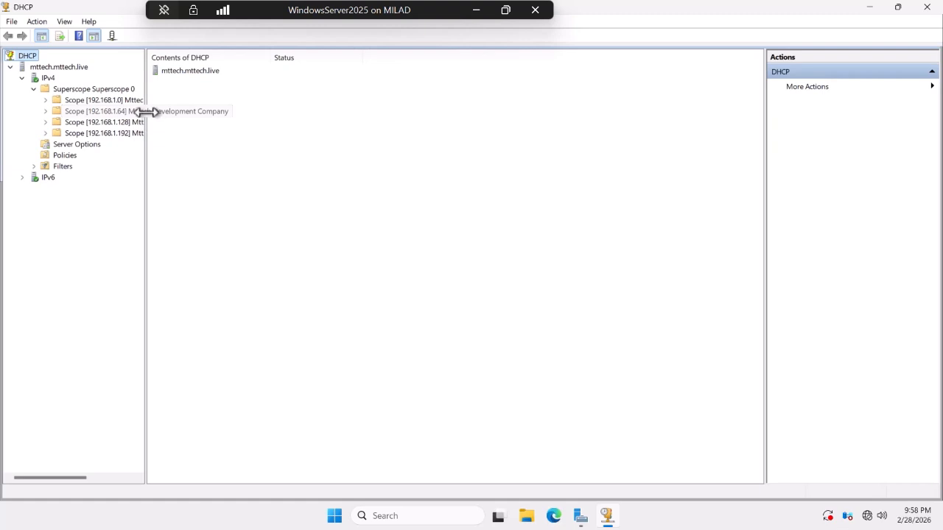
drag(152, 116, 268, 142)
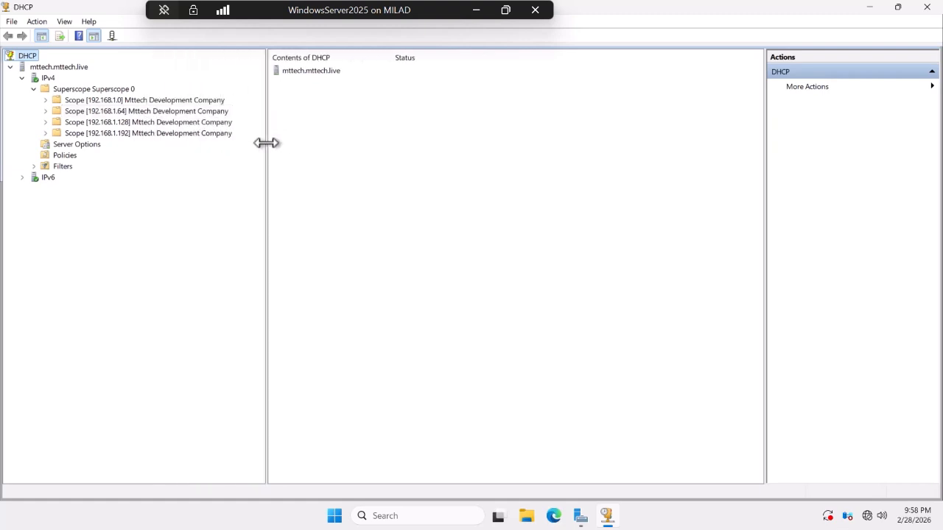
right_click(161, 99)
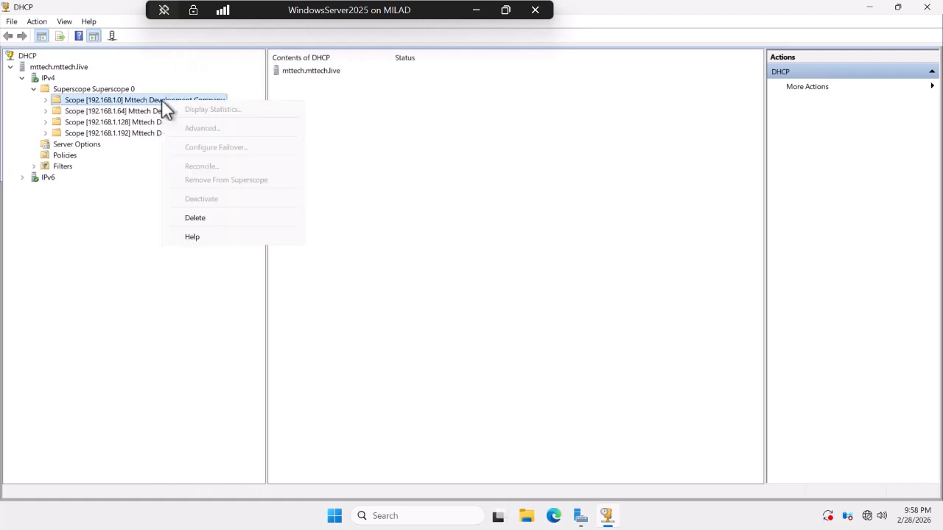
click(63, 100)
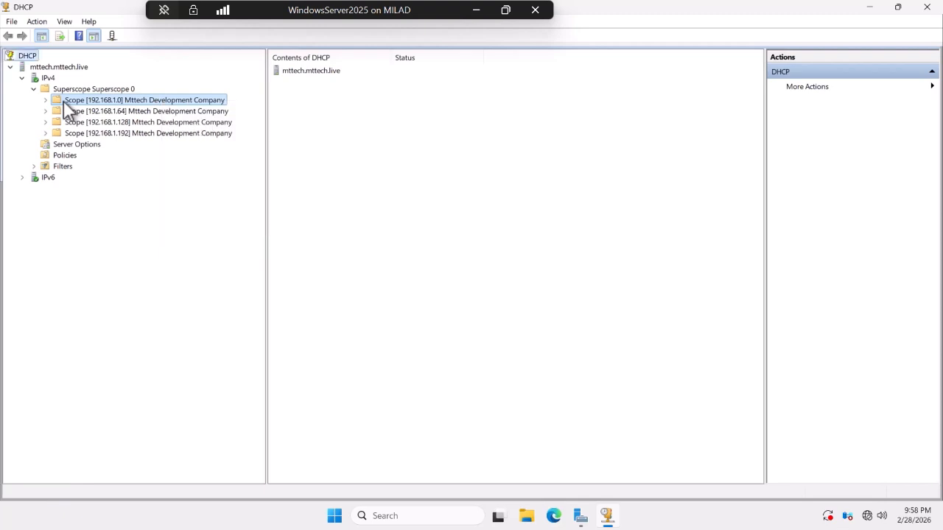
right_click(63, 100)
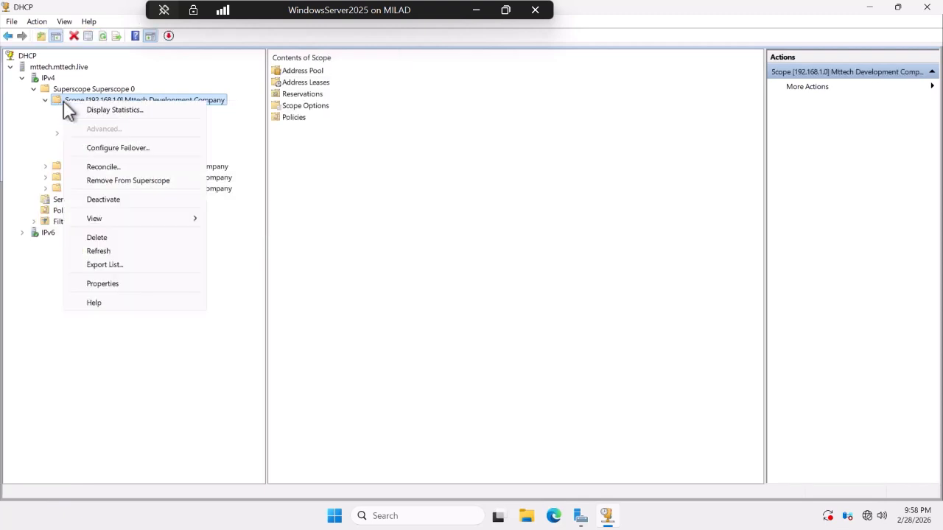
click(104, 284)
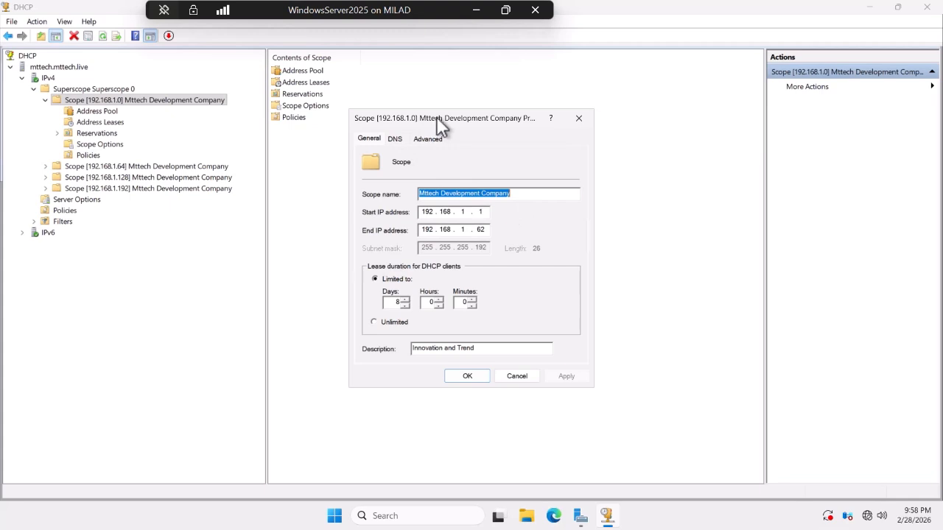
Rename scope 192.168.1.0 to MGR and apply the change.
drag(436, 116, 466, 167)
click(391, 187)
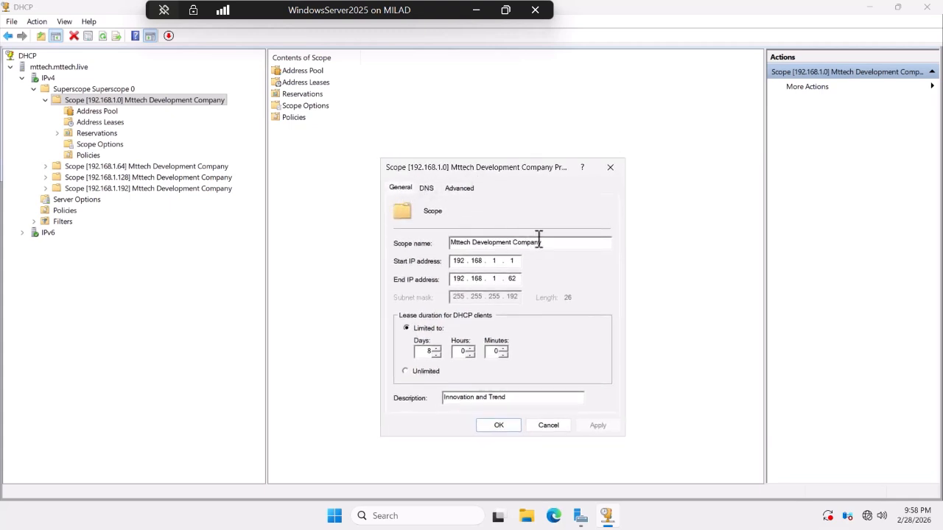
drag(552, 244, 399, 234)
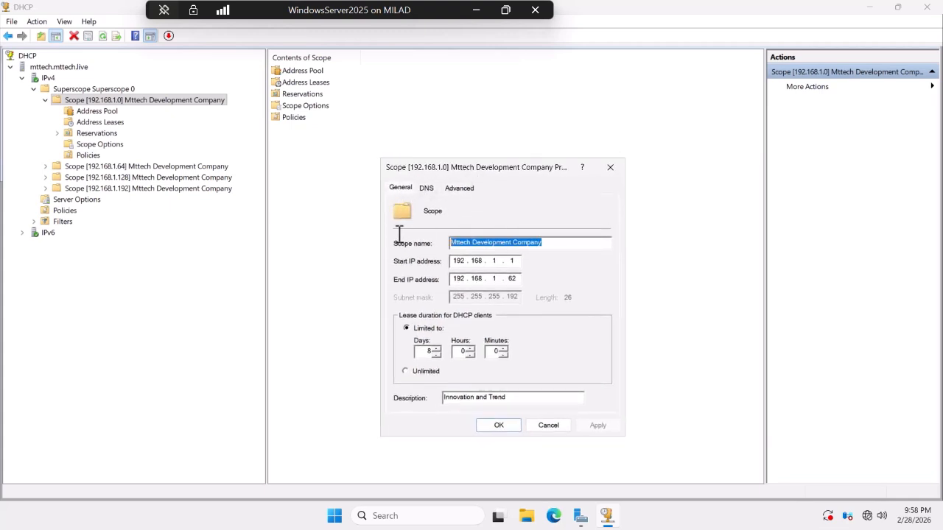
text(MGR)
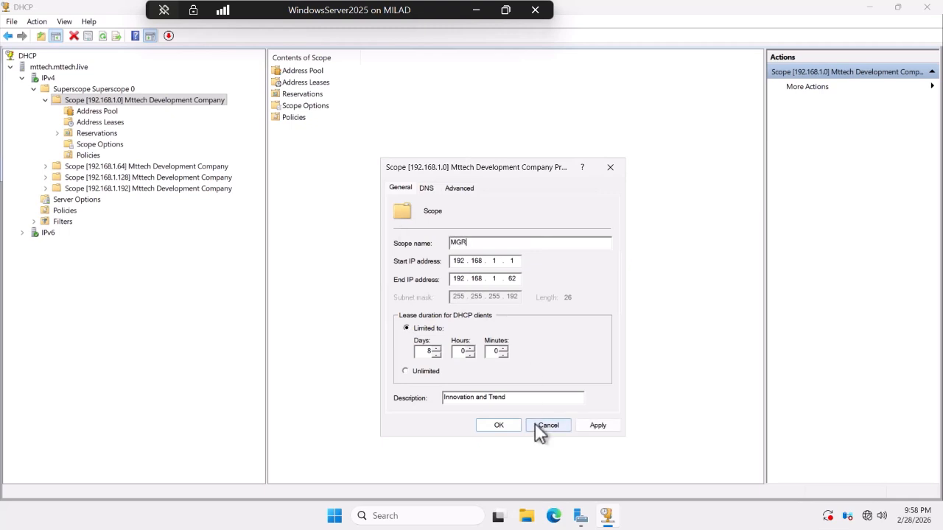
click(594, 426)
click(495, 426)
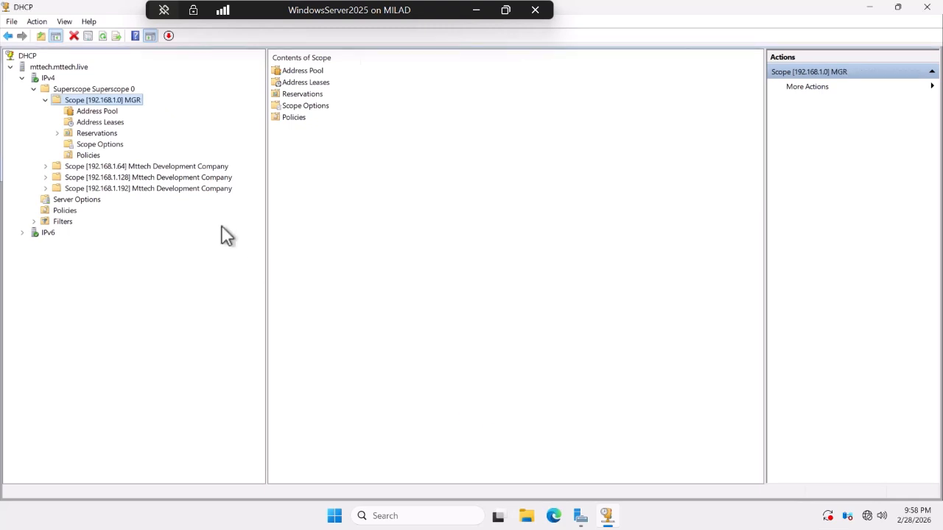
click(34, 89)
click(35, 89)
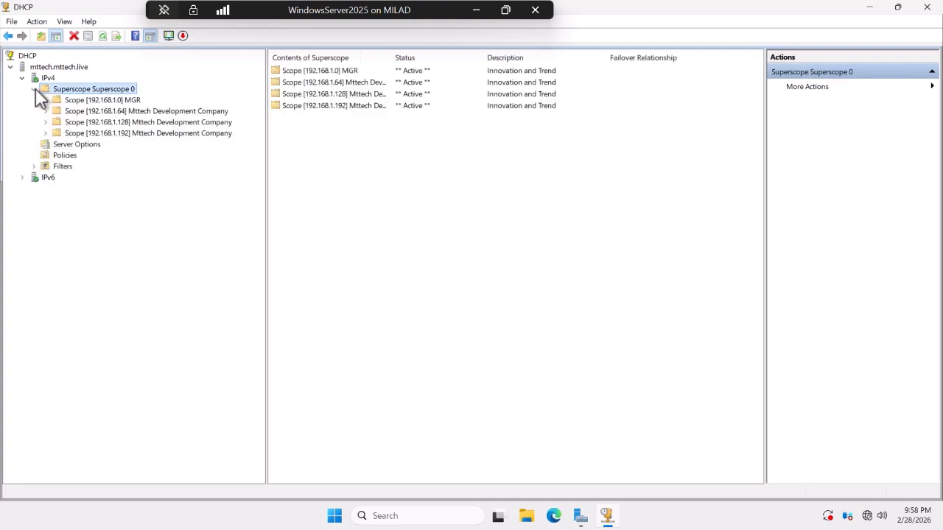
Rename scope 192.168.1.64 to HR.
double_click(78, 111)
right_click(78, 109)
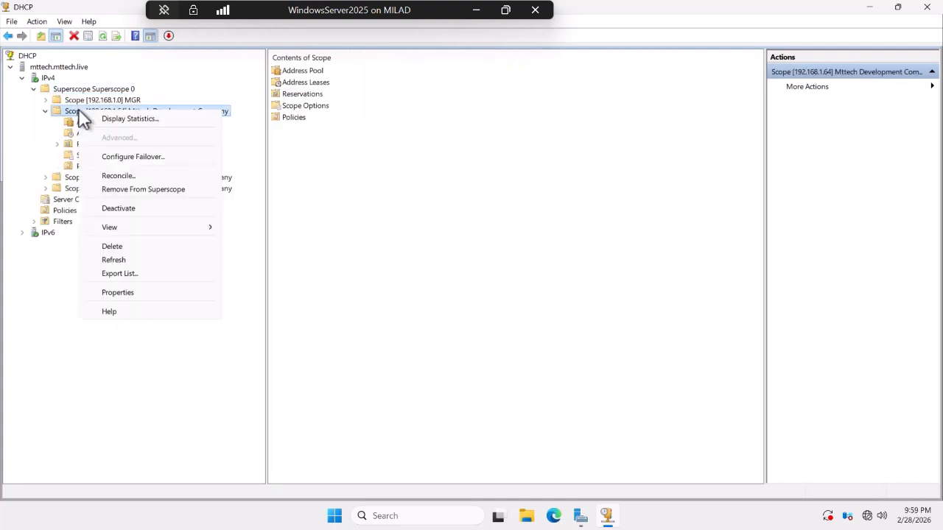
click(127, 291)
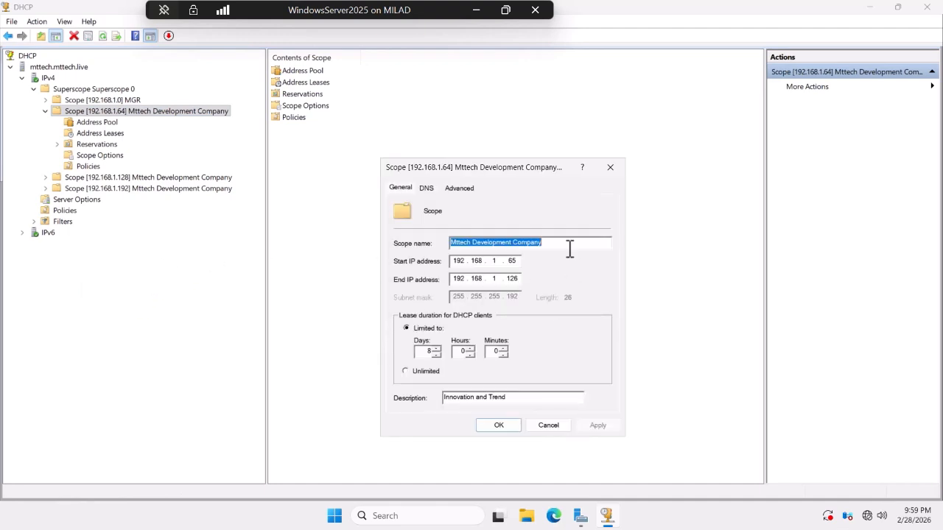
text(HR)
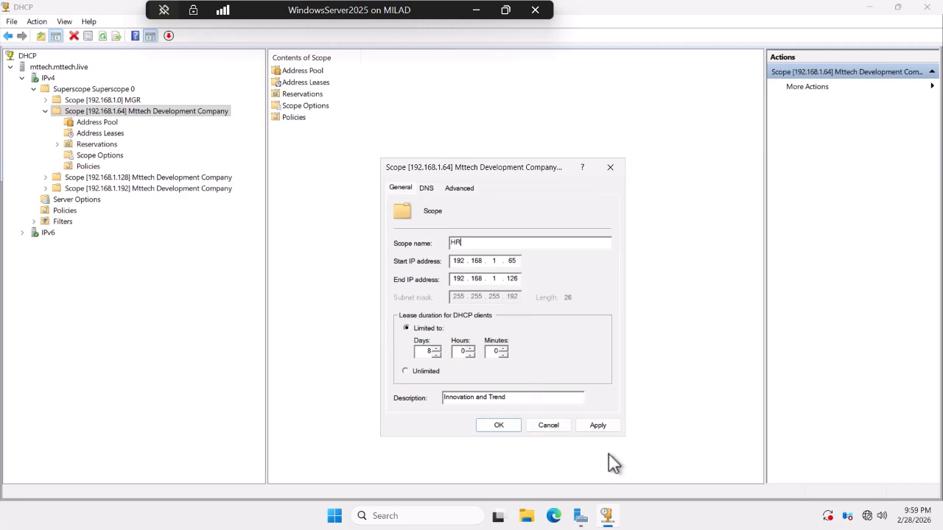
click(604, 425)
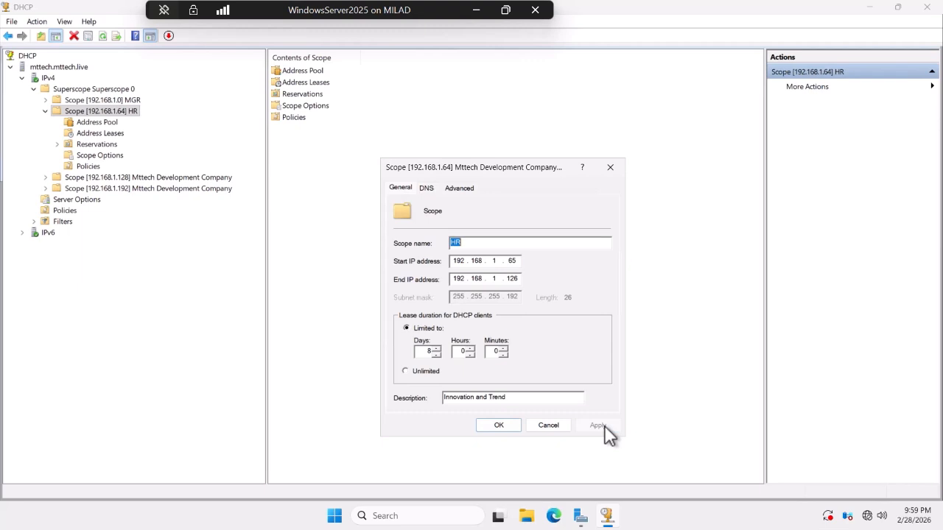
click(507, 424)
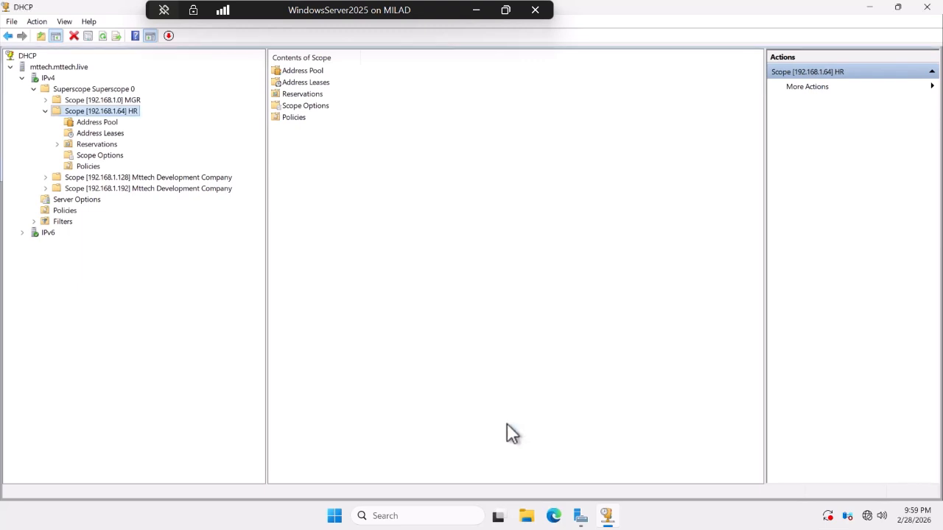
click(45, 111)
Rename scope 192.168.1.128 to Marketing.
double_click(81, 122)
right_click(82, 122)
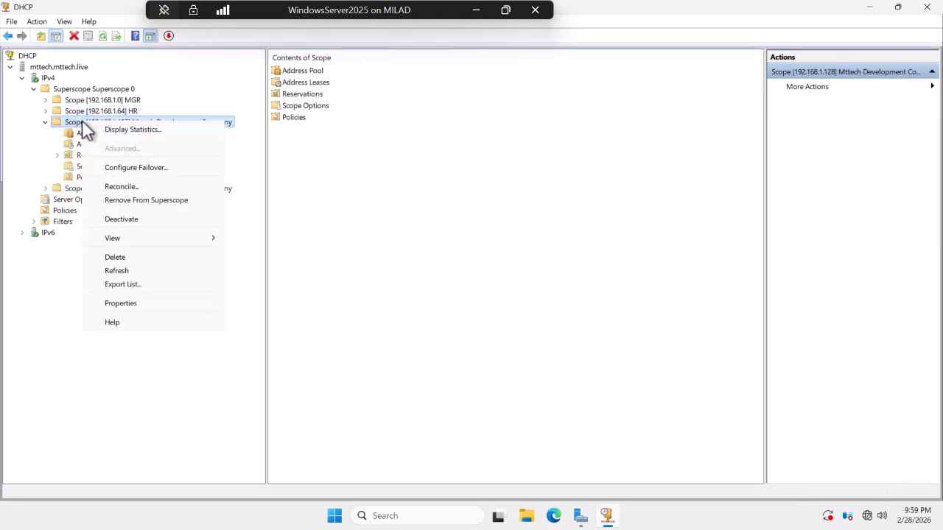
click(140, 303)
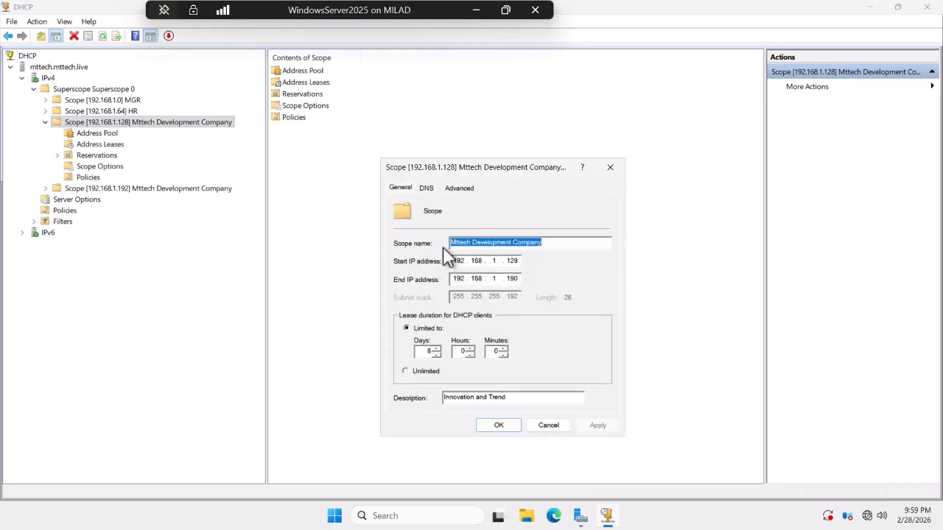
key(BackSpace)
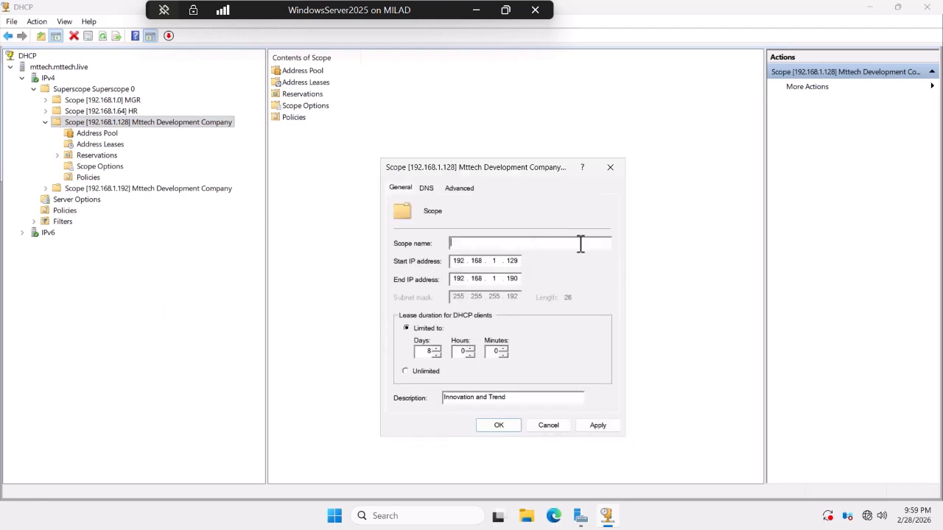
text(Marketing)
click(598, 426)
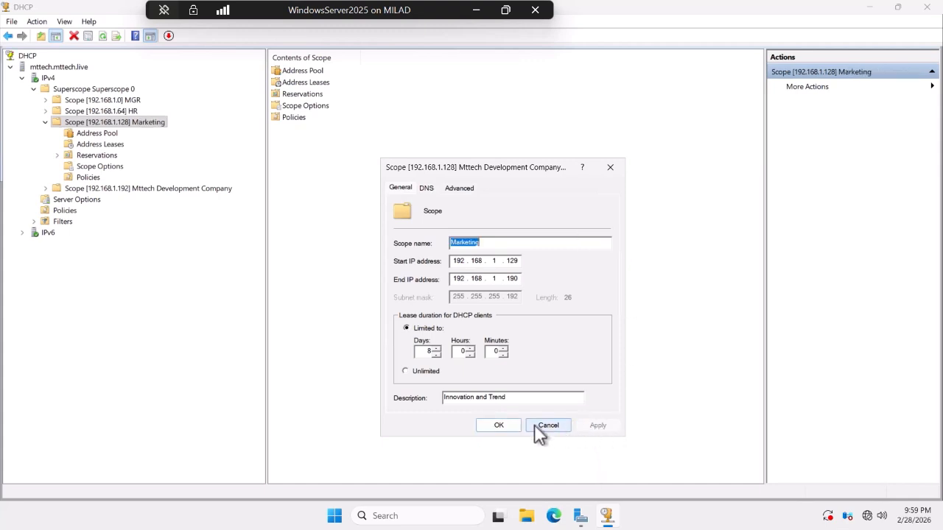
click(498, 425)
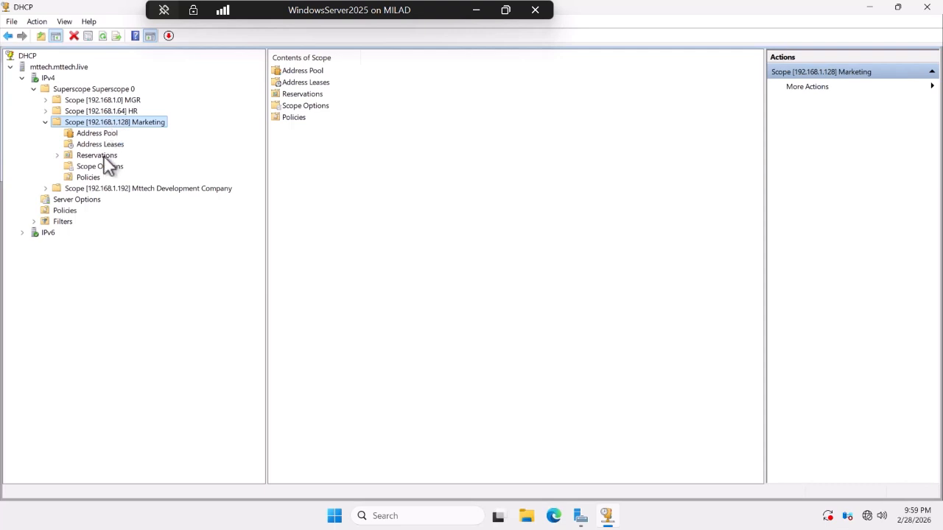
Rename scope 192.168.1.192 to Business Development.
double_click(96, 188)
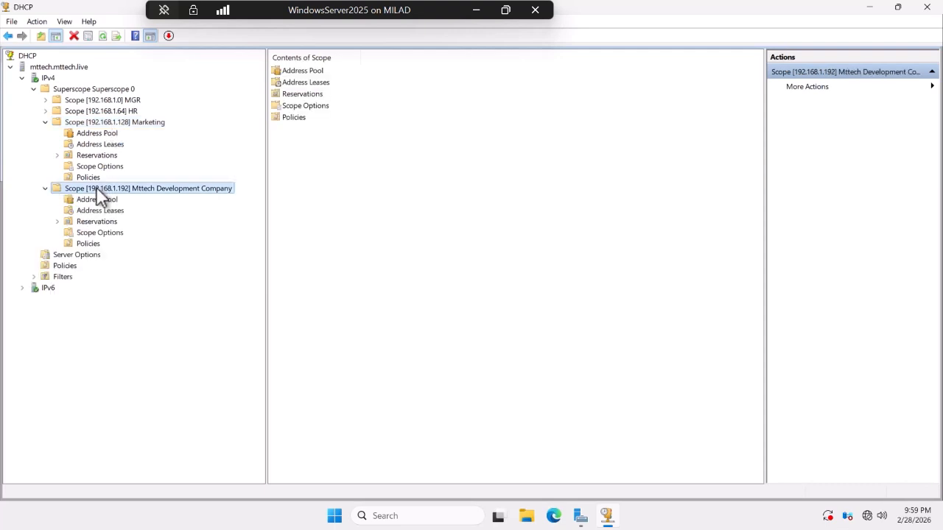
right_click(137, 188)
click(139, 369)
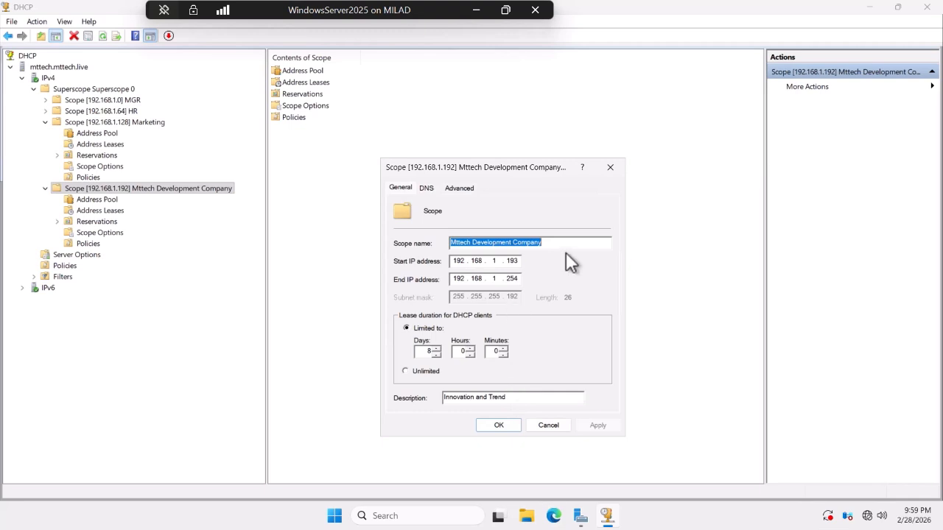
key(BackSpace)
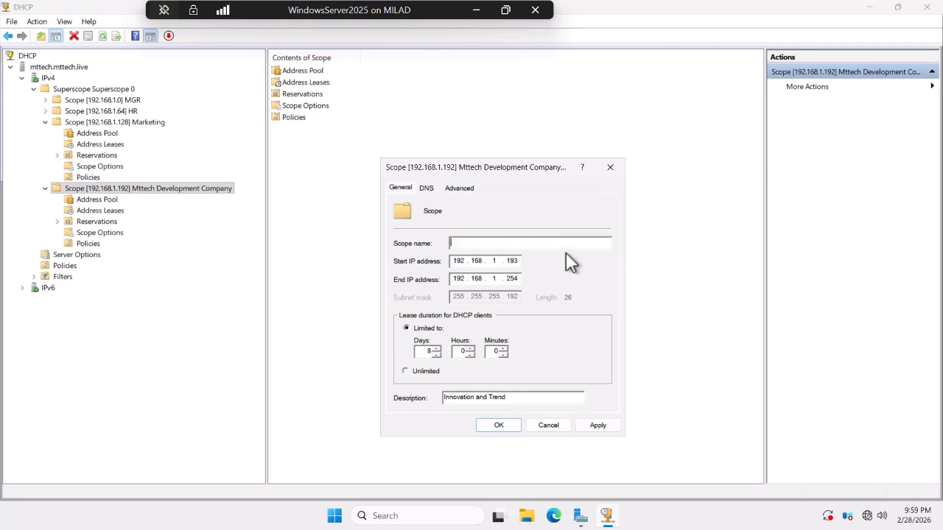
text(Business Development)
click(596, 425)
click(496, 425)
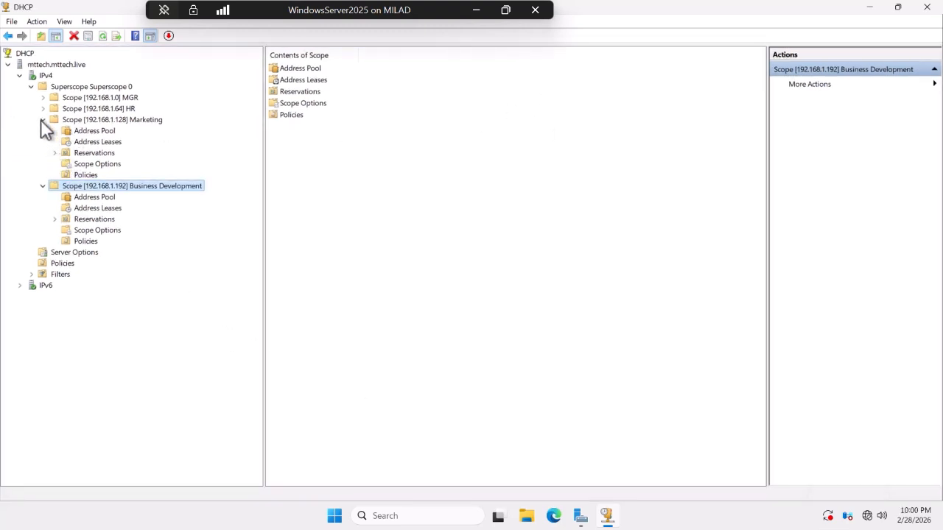
click(43, 120)
click(43, 130)
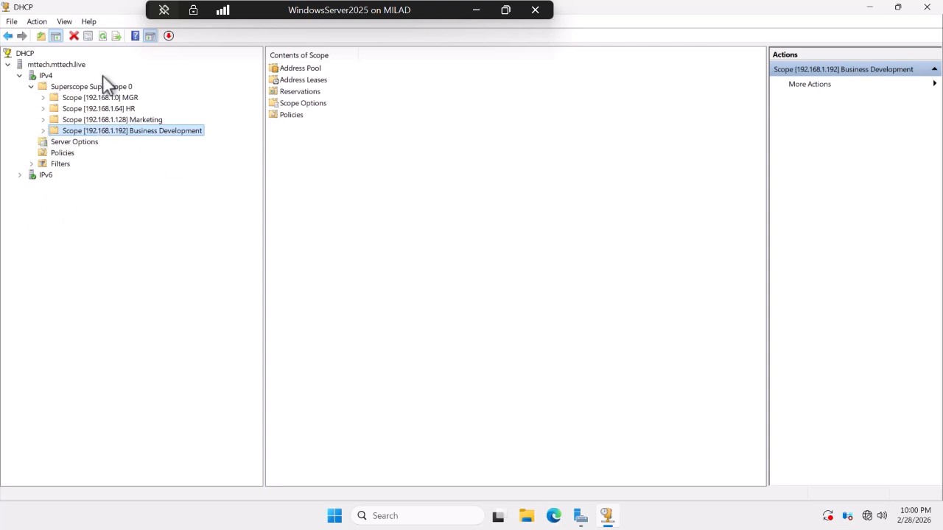
Start a backup of the mttech.mttech.live DHCP server.
click(33, 77)
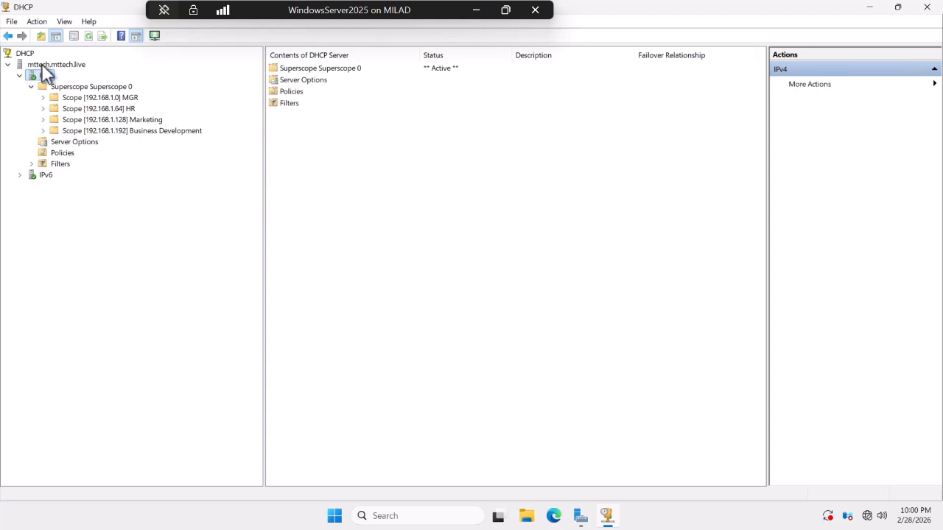
click(42, 65)
right_click(42, 66)
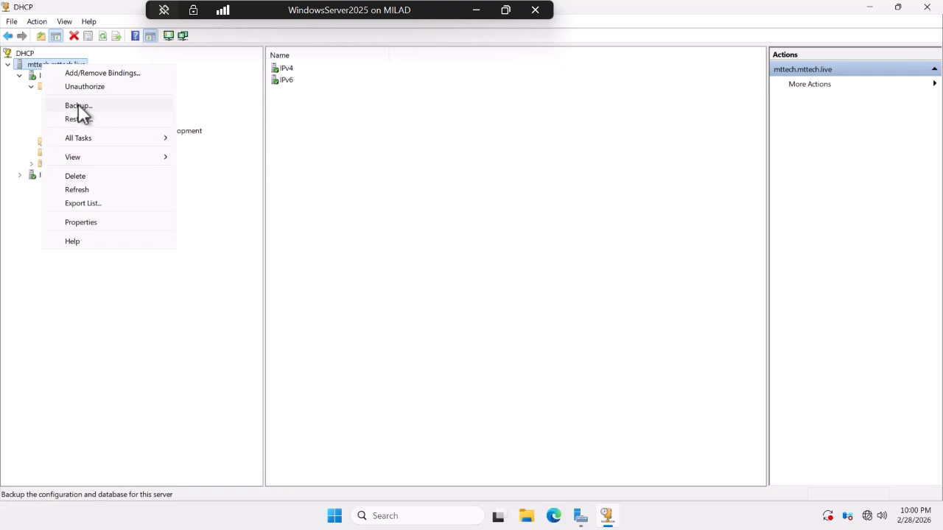
right_click(36, 68)
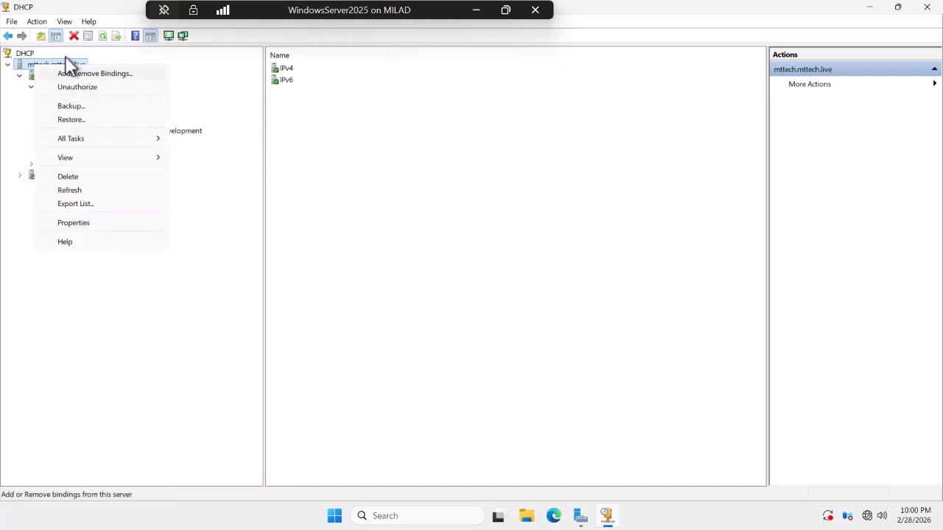
click(75, 107)
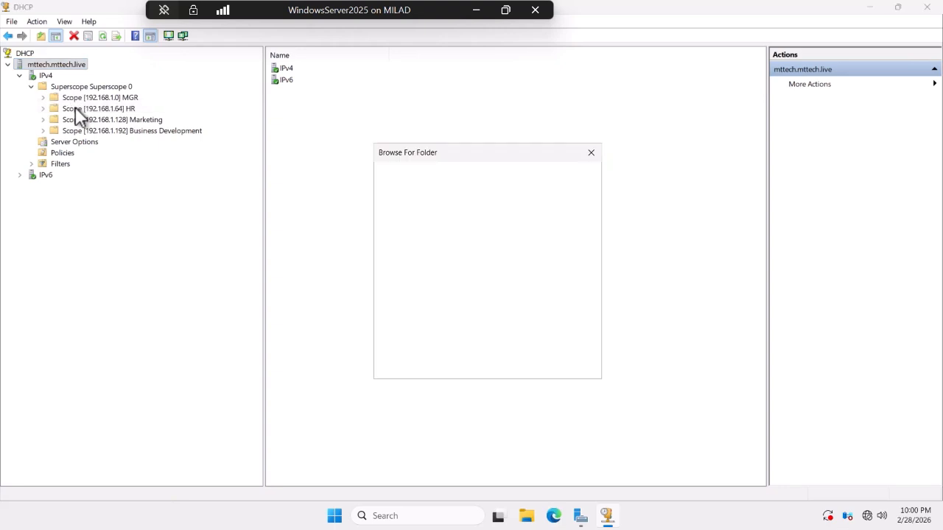
Create a DHCPBackup folder on Local Disk (D:) and choose it as the destination.
drag(589, 304, 589, 355)
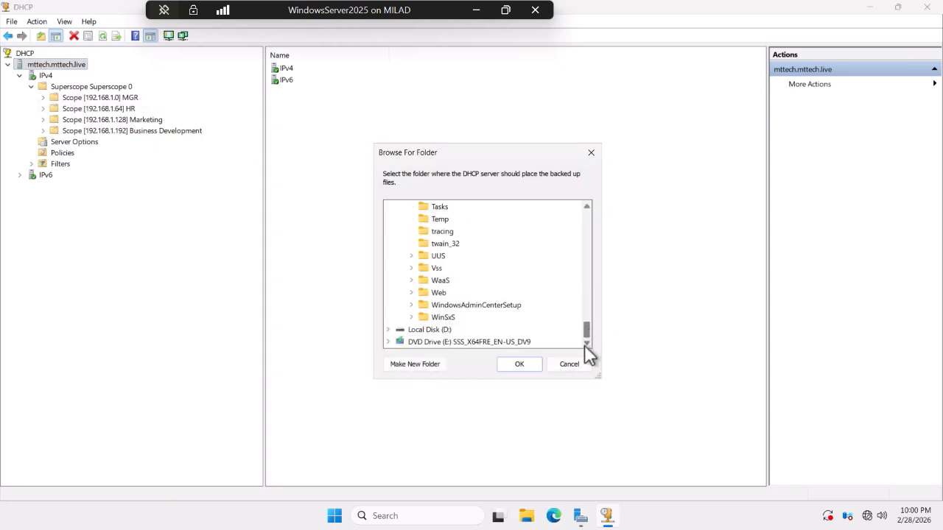
click(388, 330)
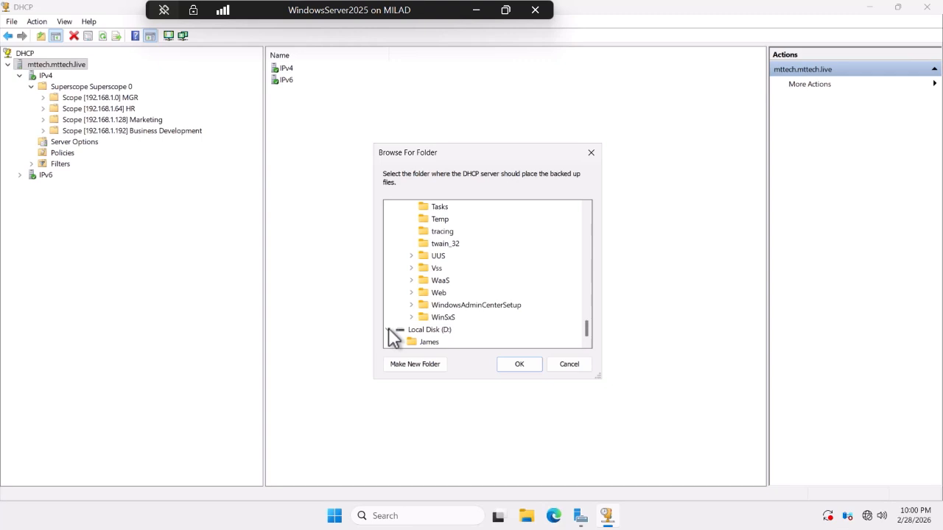
click(432, 330)
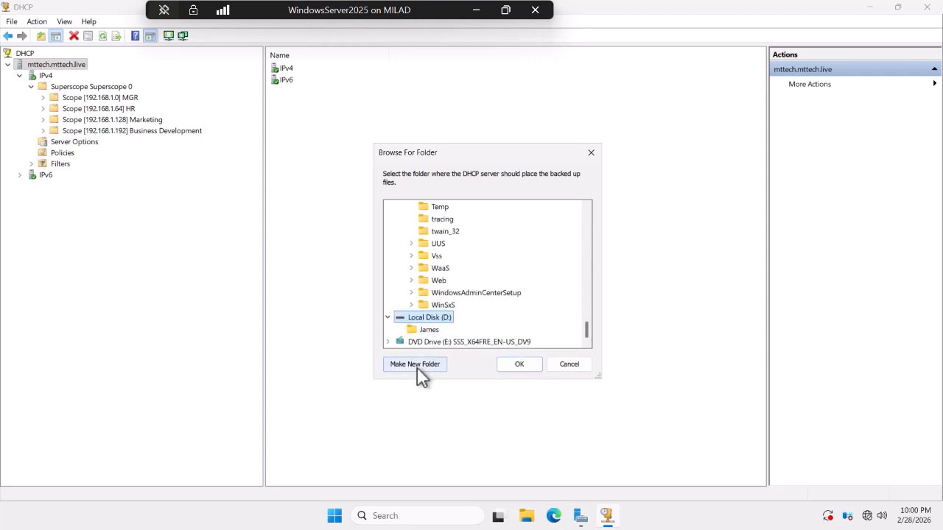
click(415, 363)
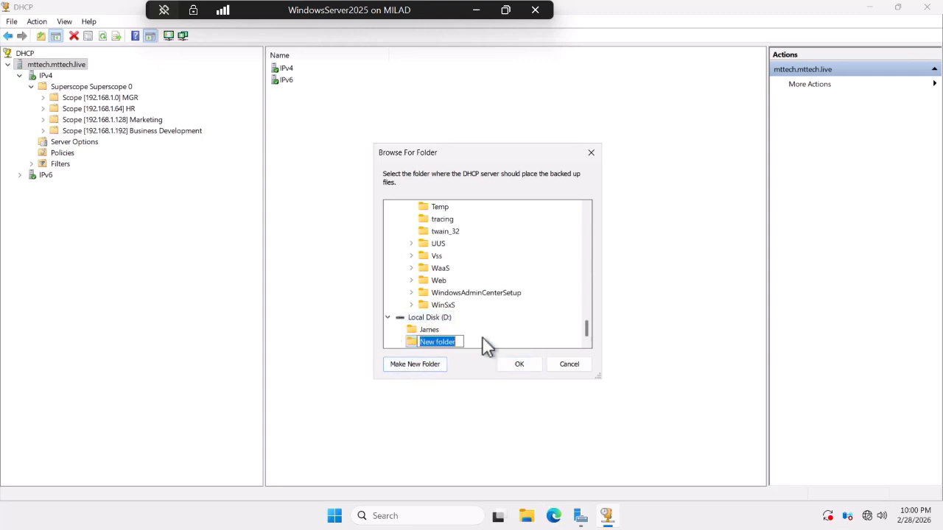
key(BackSpace)
text(DHCP)
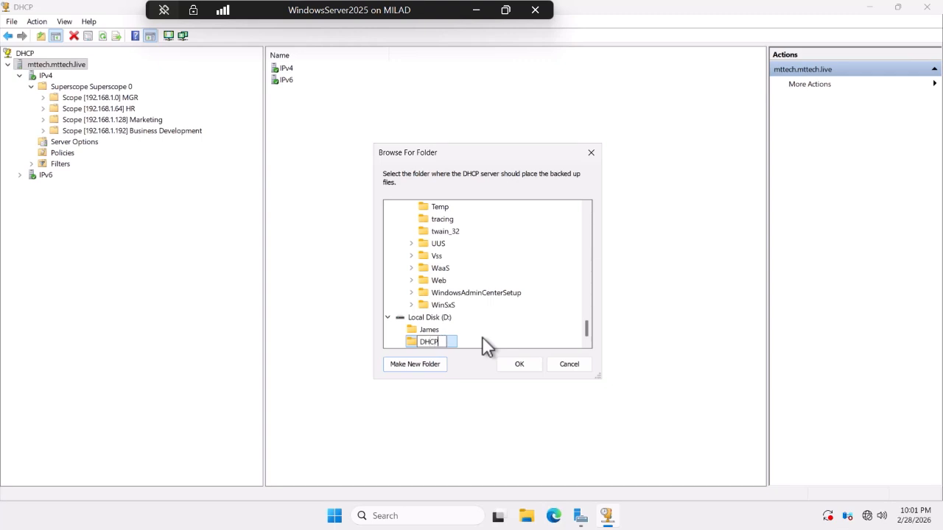
text(Backup)
click(517, 366)
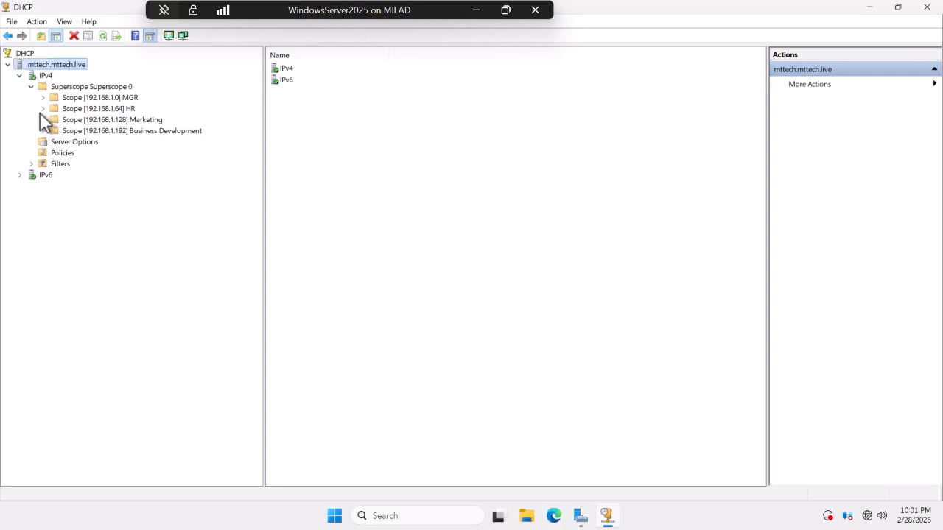
Back up the DHCP server into D:\DHCPBackup.
right_click(60, 65)
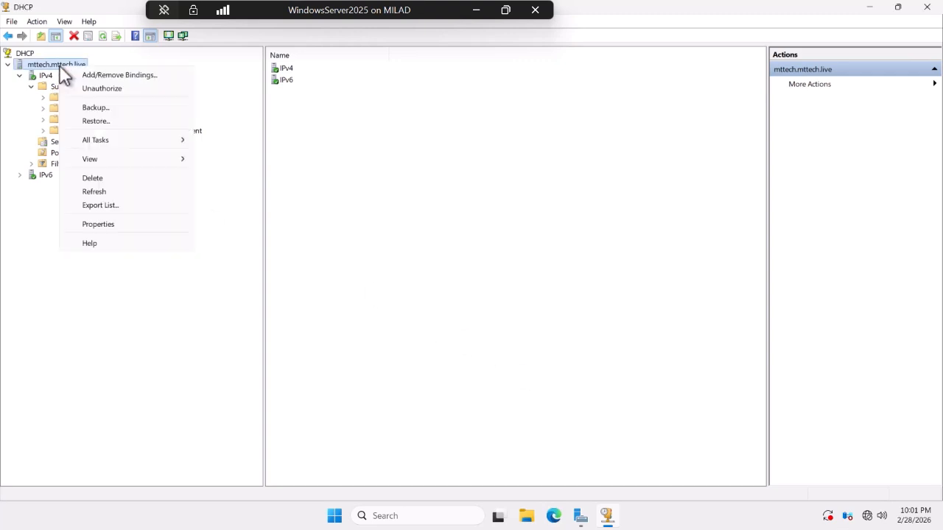
click(98, 108)
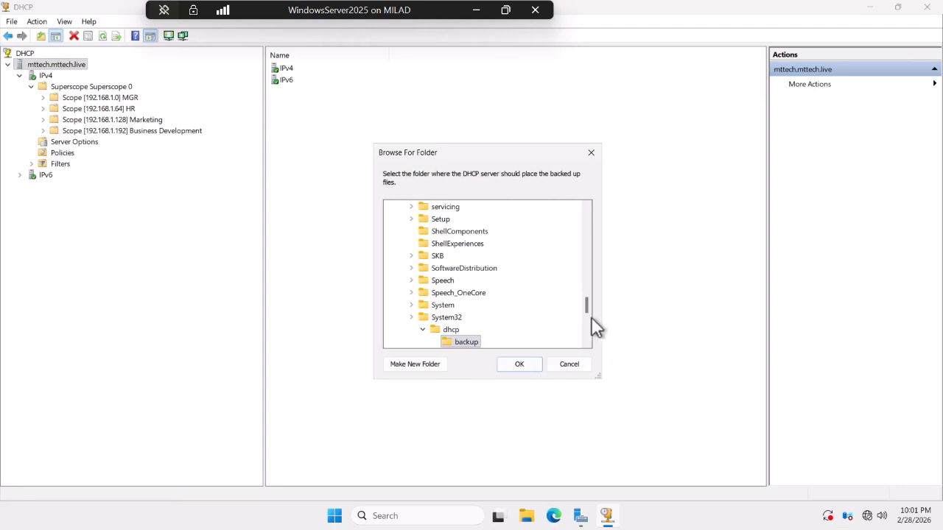
drag(584, 299, 590, 359)
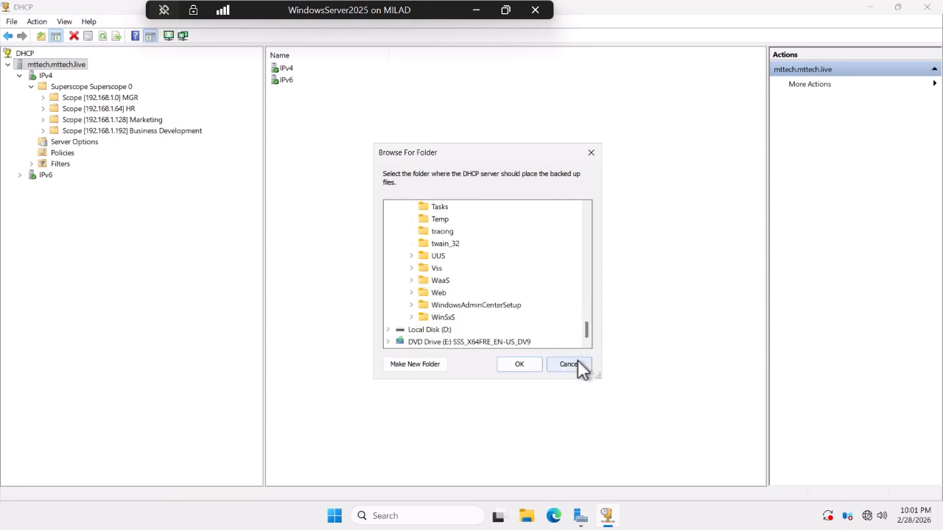
click(388, 330)
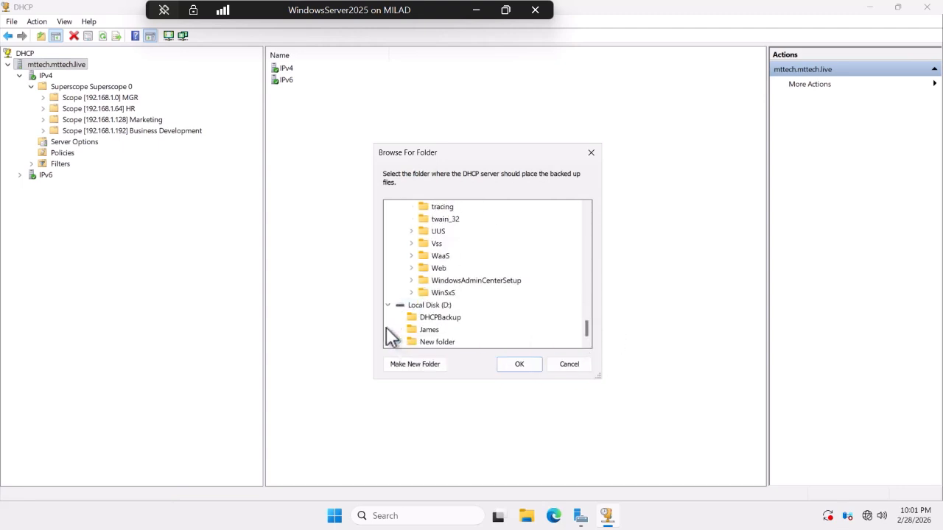
click(444, 319)
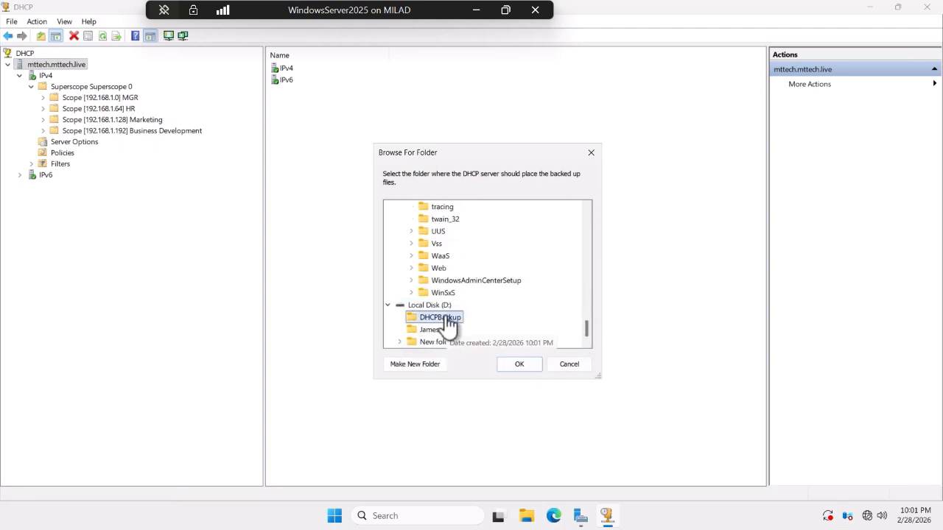
click(520, 363)
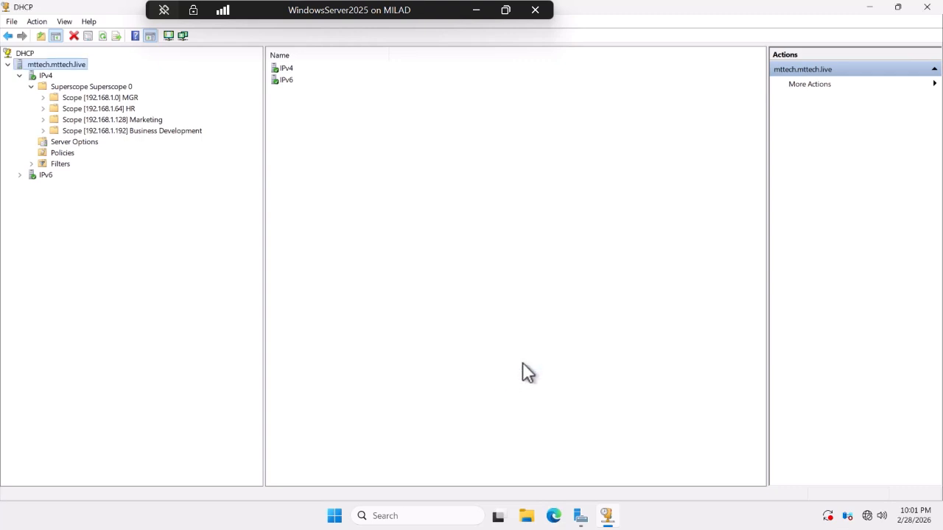
Dismiss the server menu and minimize the DHCP console.
right_click(65, 73)
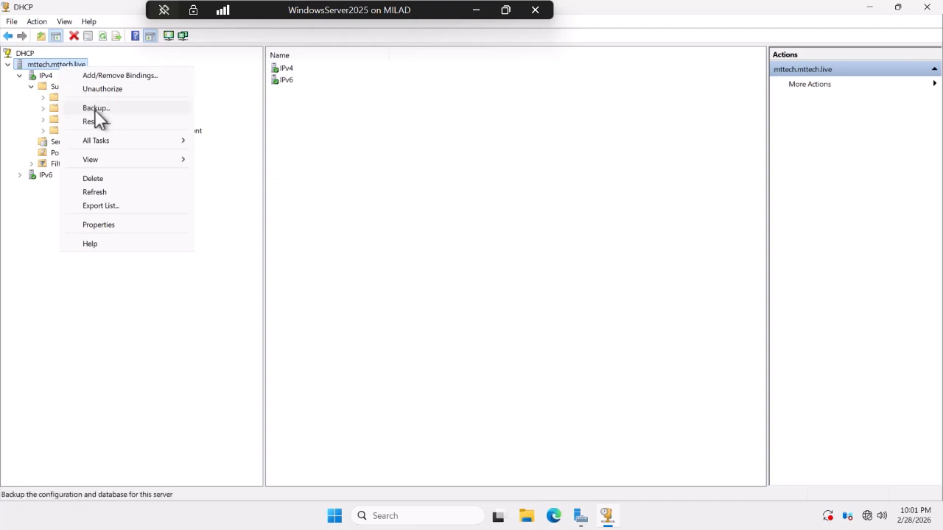
click(144, 335)
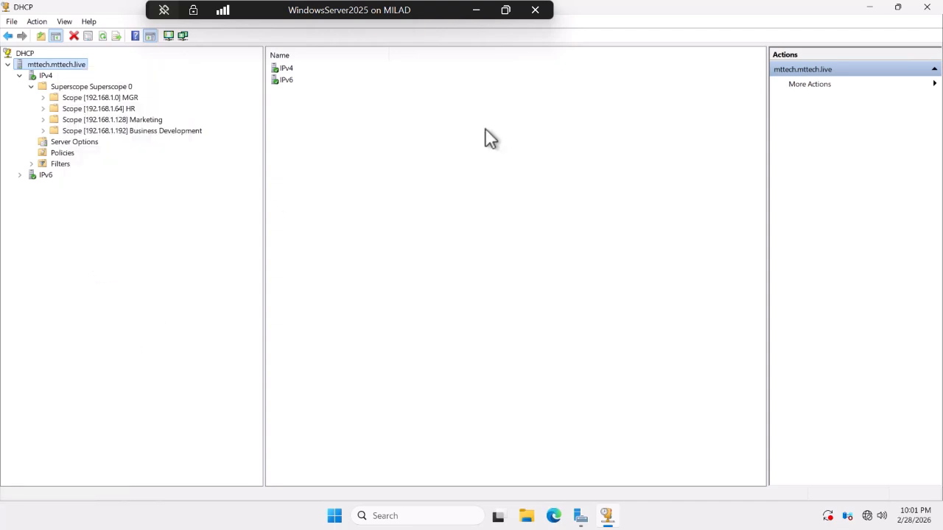
click(869, 6)
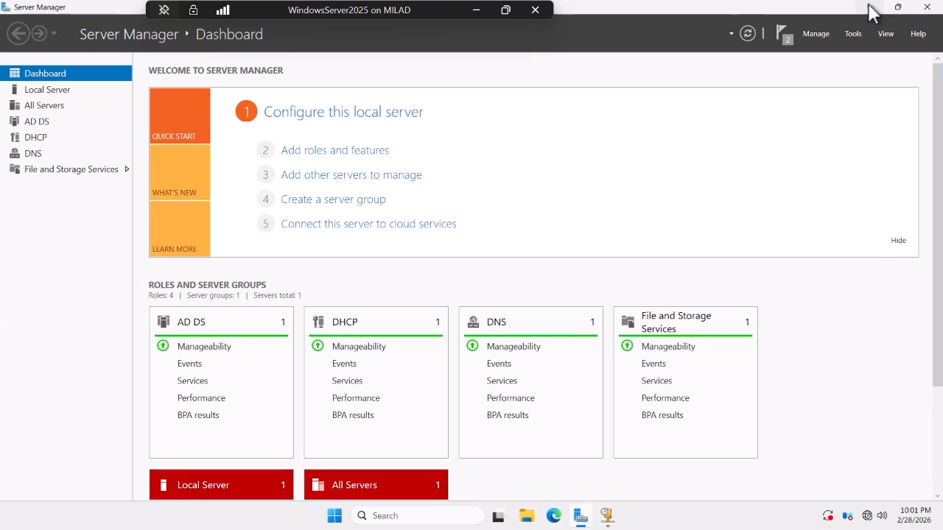
Verify in File Explorer that D:\DHCPBackup contains DhcpCfg and a 'new' folder.
click(871, 9)
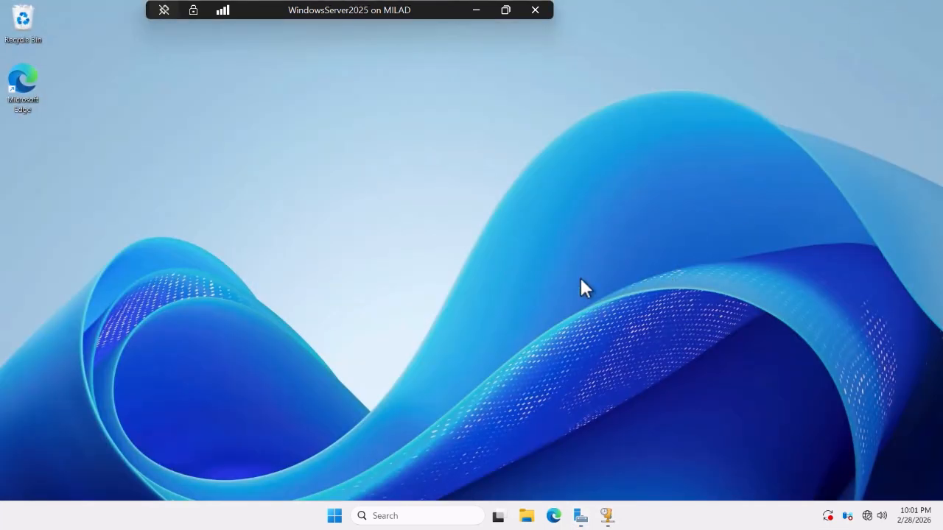
click(528, 517)
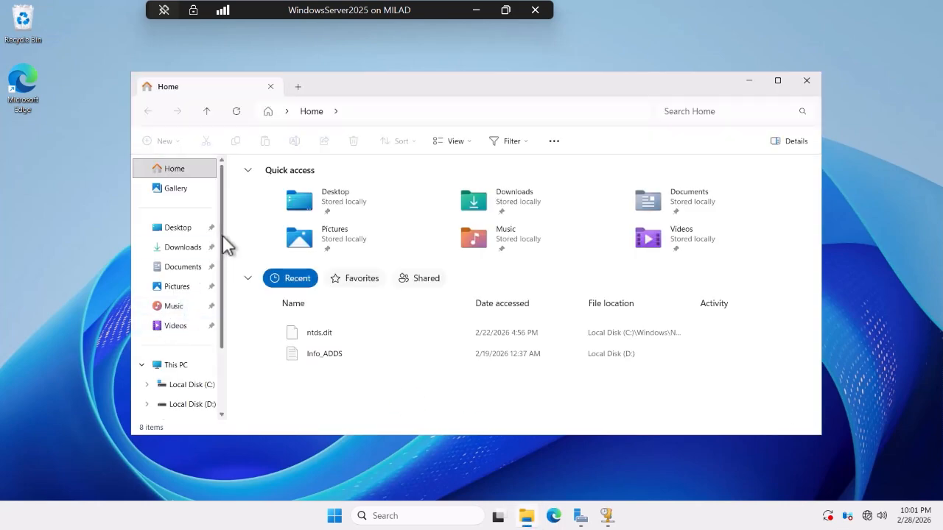
scroll(225, 247, down, 2)
click(195, 329)
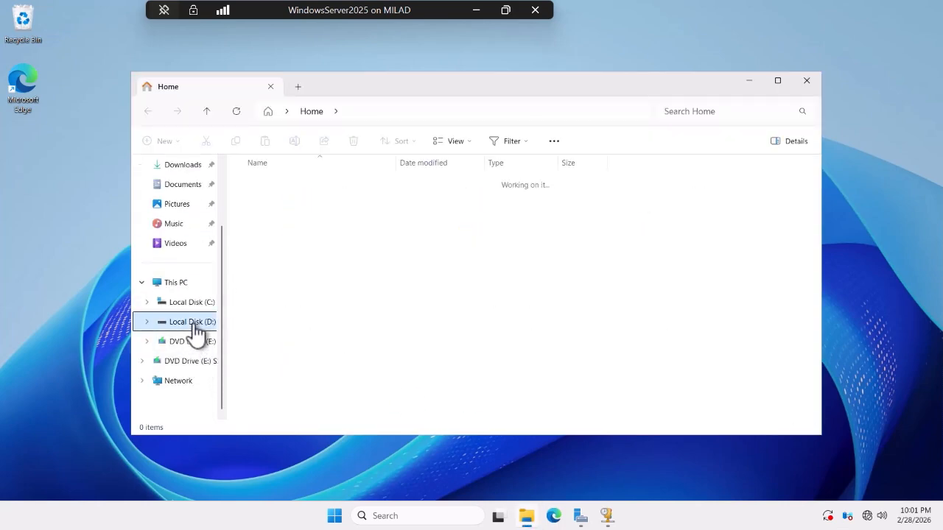
click(267, 185)
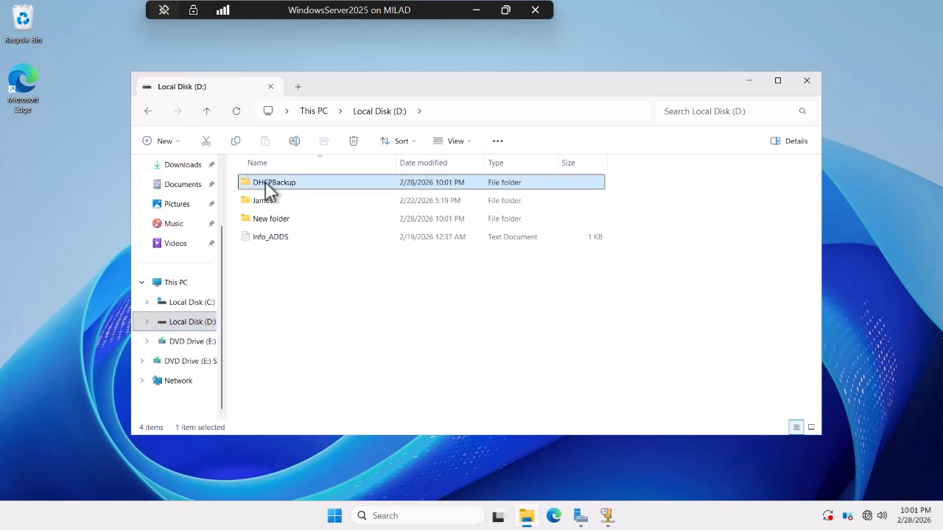
double_click(267, 185)
drag(304, 272, 281, 232)
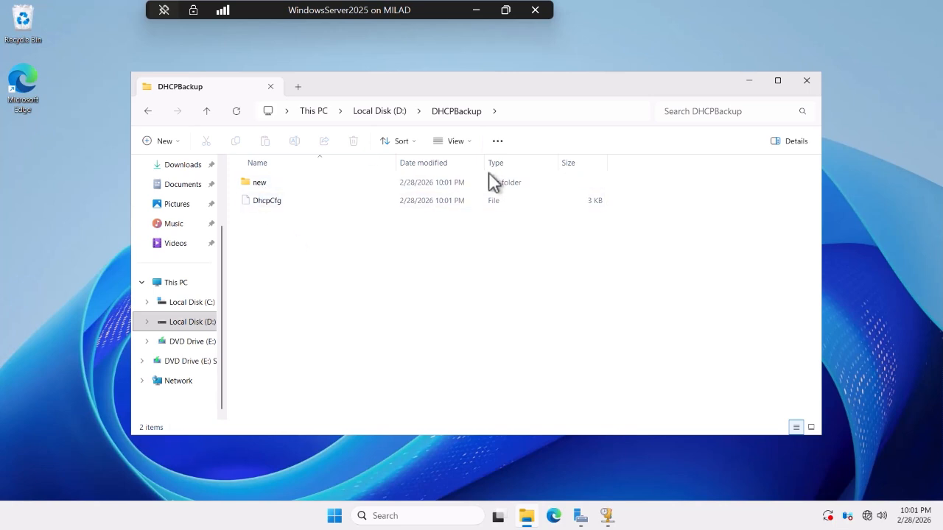
click(806, 83)
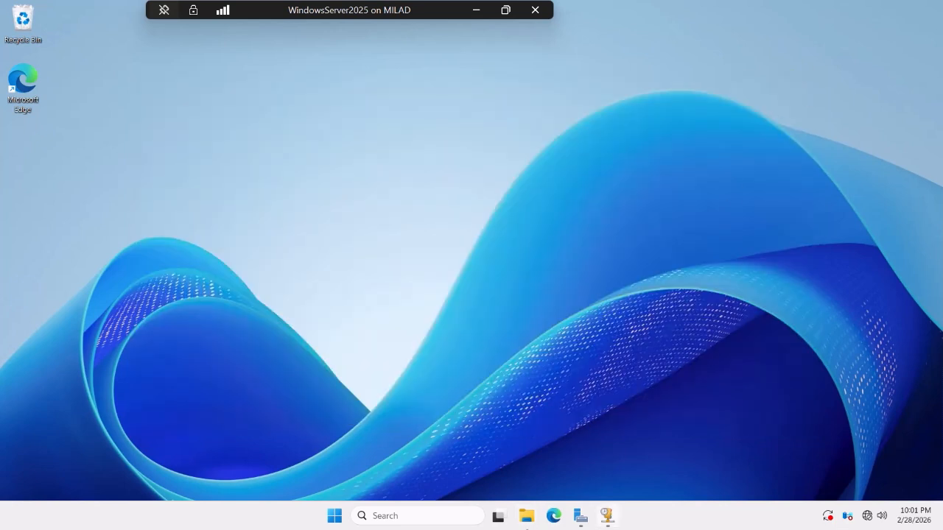
Delete Superscope 0 but keep its MGR, HR, Marketing and Business Development scopes.
click(609, 517)
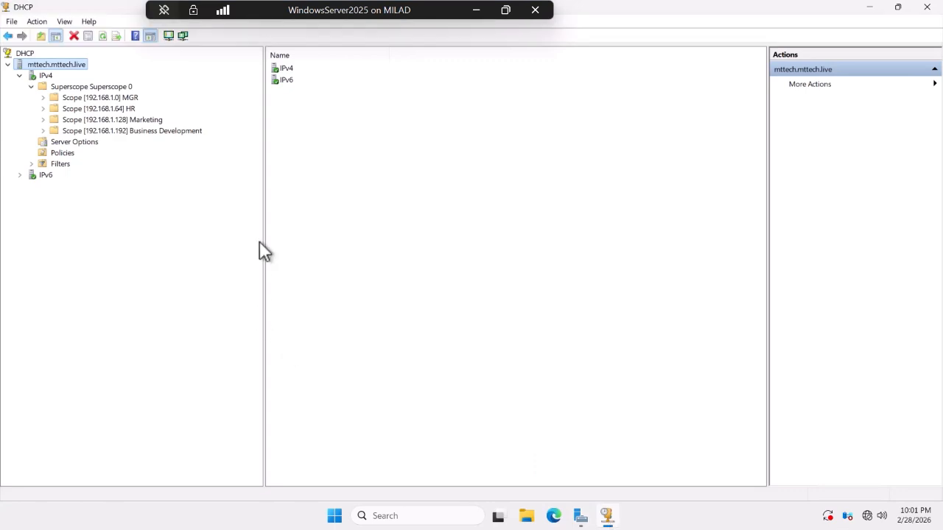
right_click(59, 86)
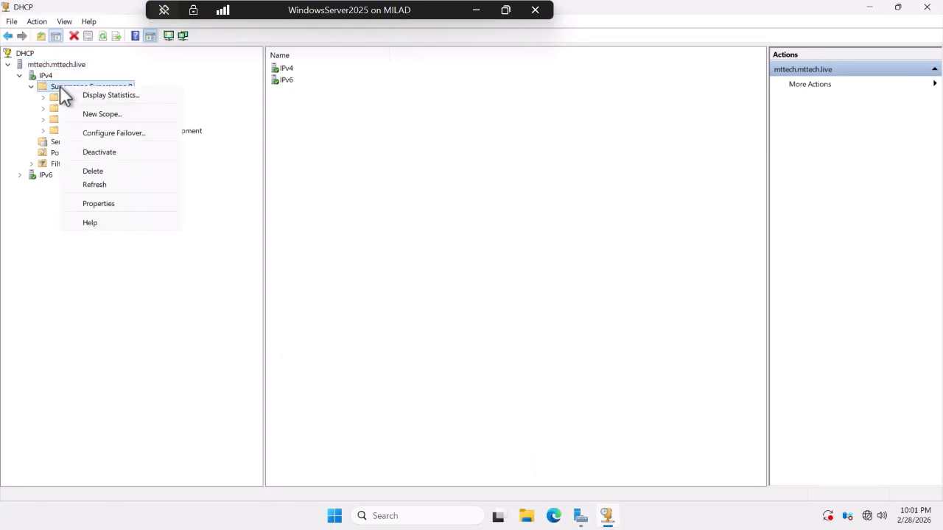
click(101, 170)
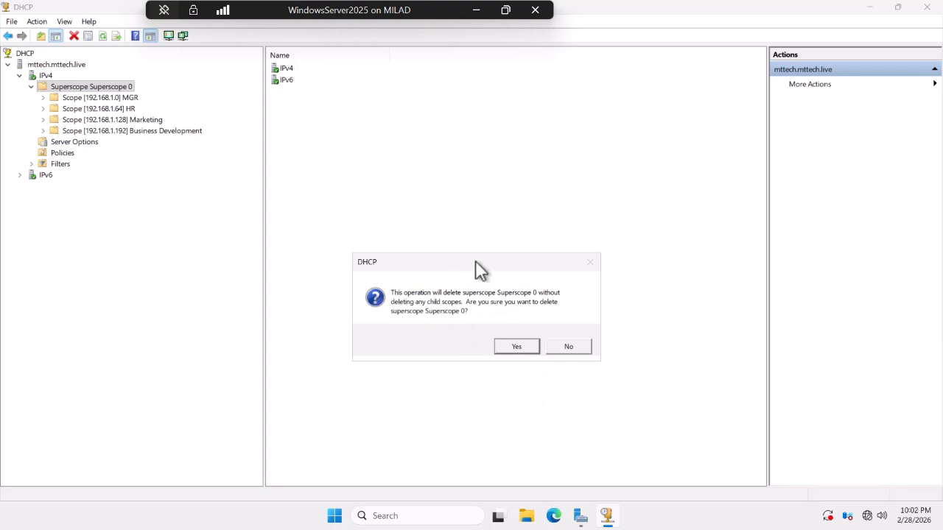
drag(475, 261, 422, 204)
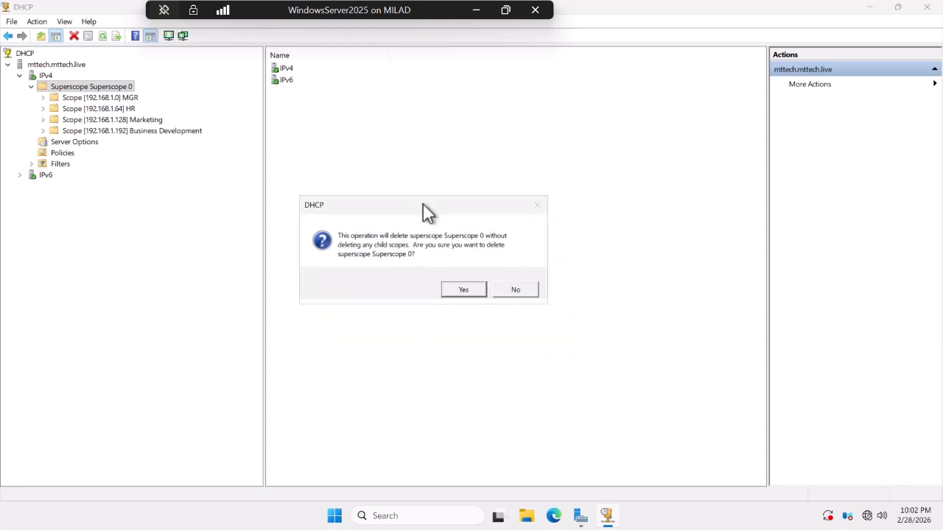
click(466, 288)
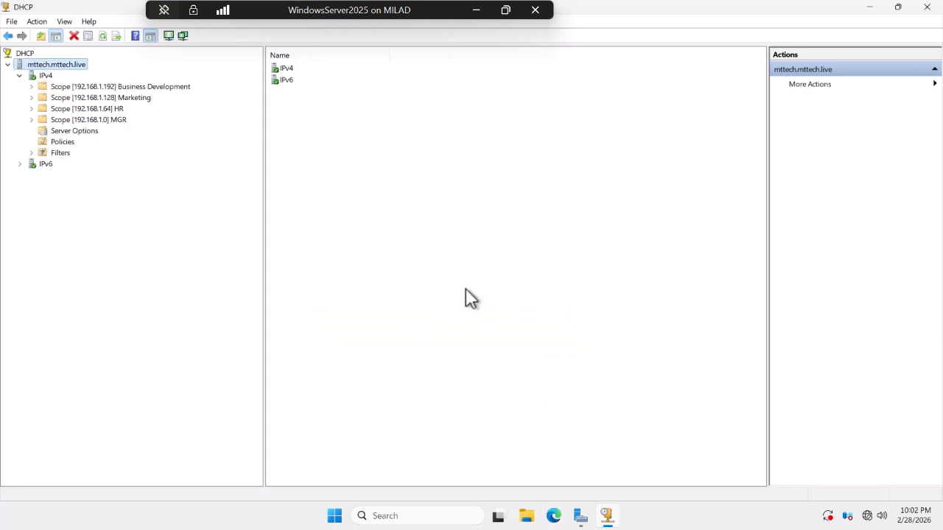
Delete the Business Development, Marketing, HR and MGR scopes, confirming each deletion.
right_click(47, 87)
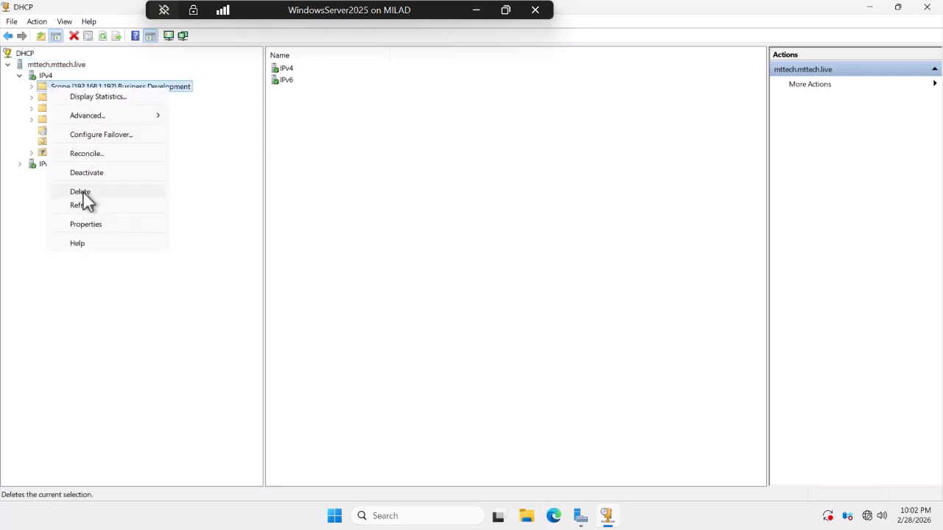
click(83, 193)
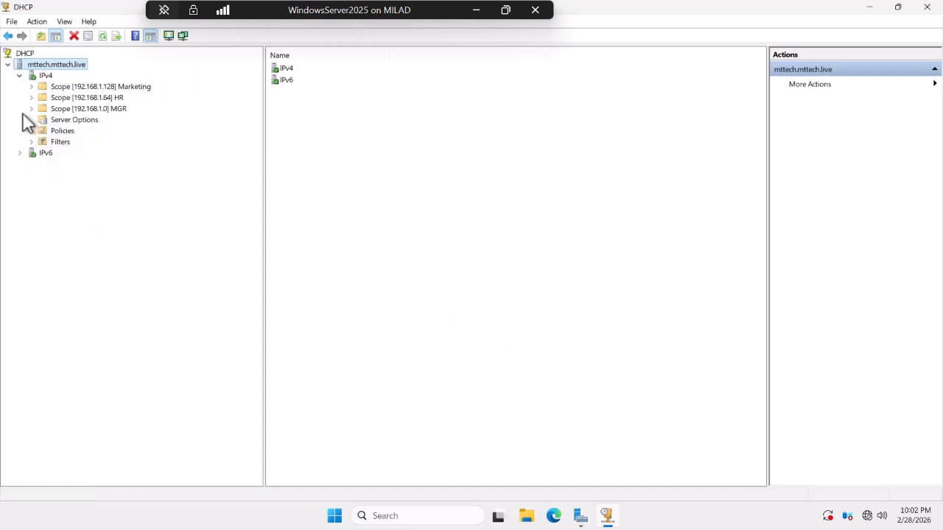
right_click(57, 87)
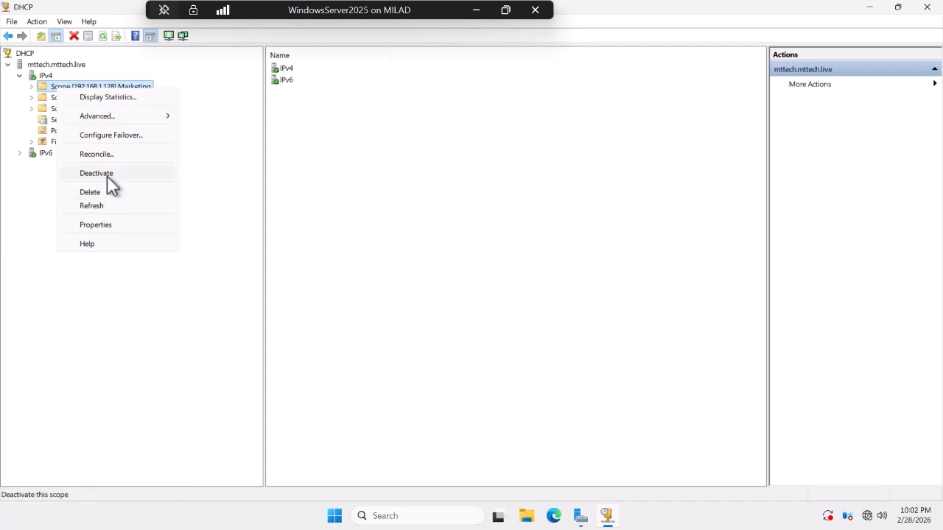
click(98, 193)
click(519, 344)
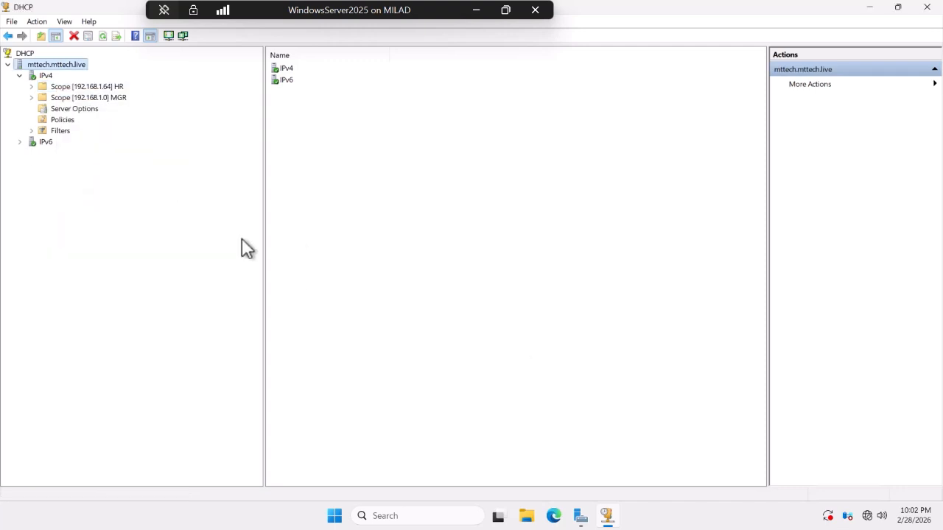
right_click(68, 85)
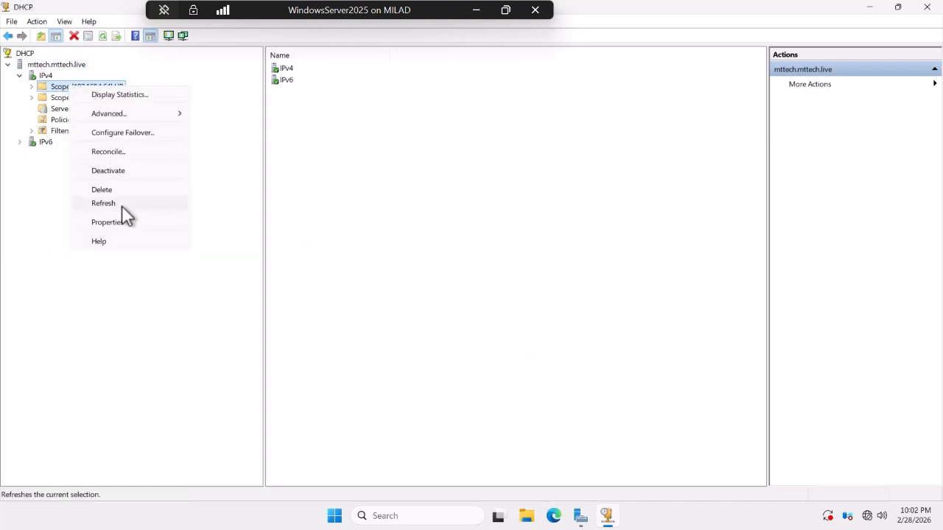
click(103, 189)
click(516, 343)
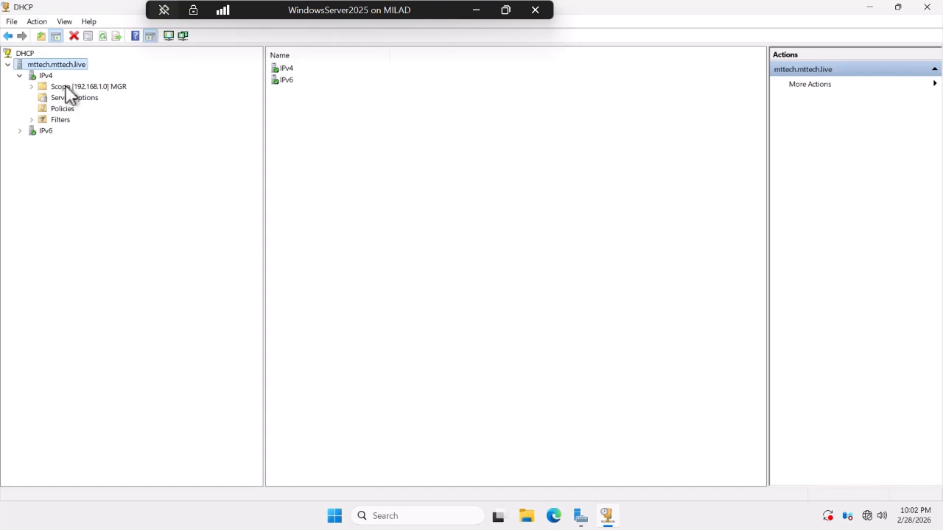
right_click(69, 90)
click(103, 190)
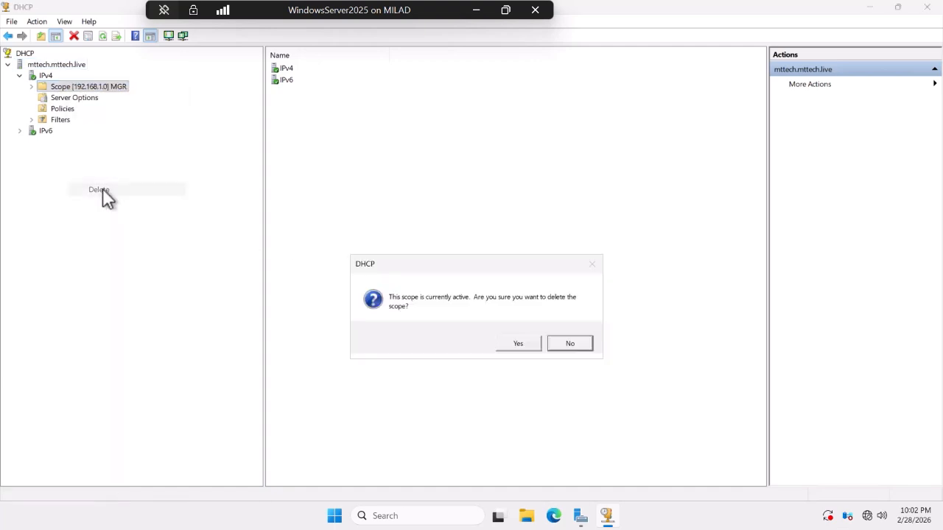
click(508, 344)
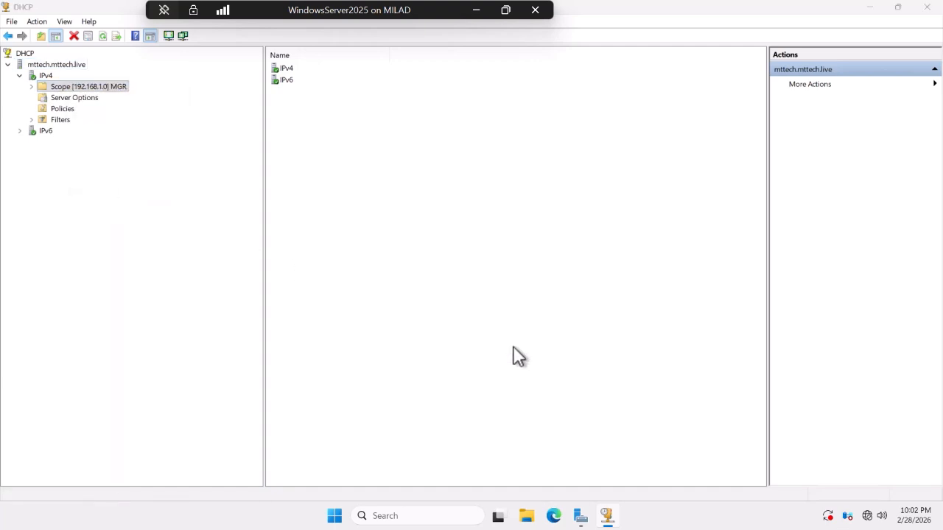
Restart the DHCP server service and expand IPv4 to confirm no scopes remain.
right_click(36, 64)
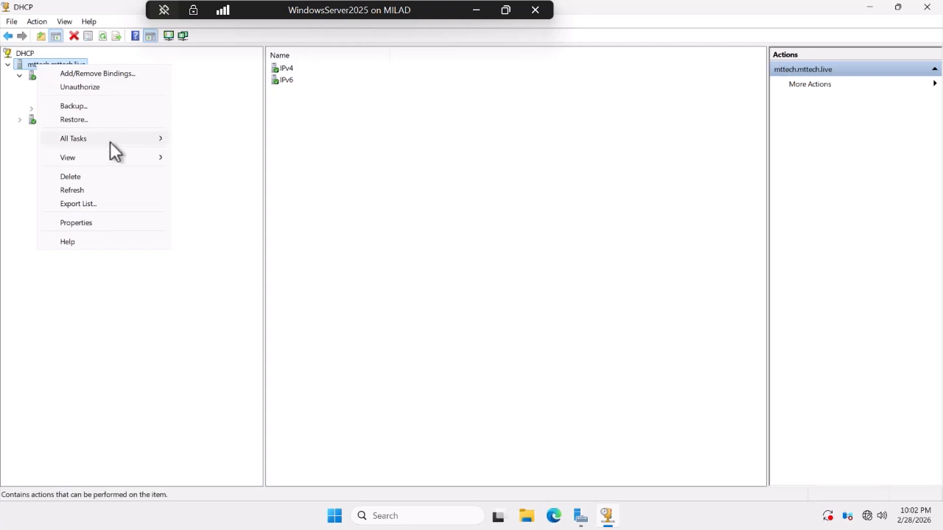
mouse_move(88, 139)
click(217, 192)
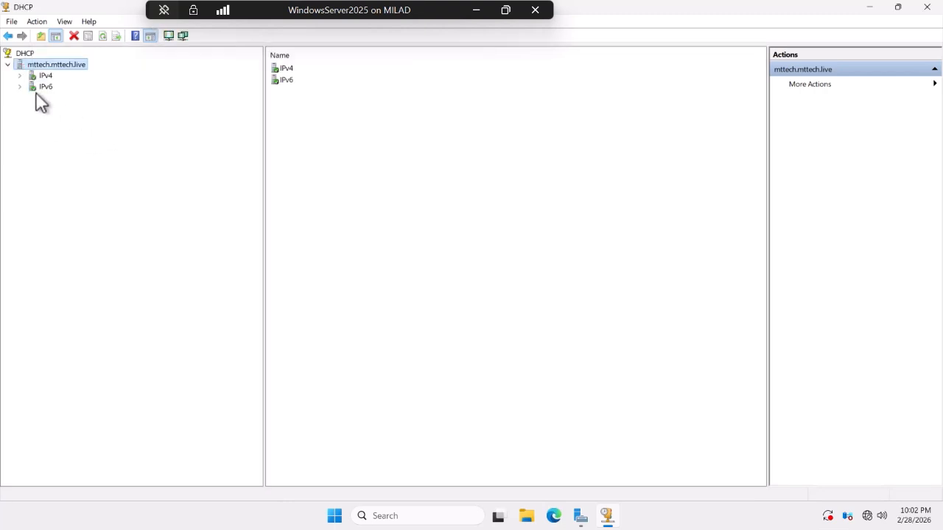
click(19, 75)
Restore the DHCP database from D:\DHCPBackup and let the service restart.
right_click(35, 65)
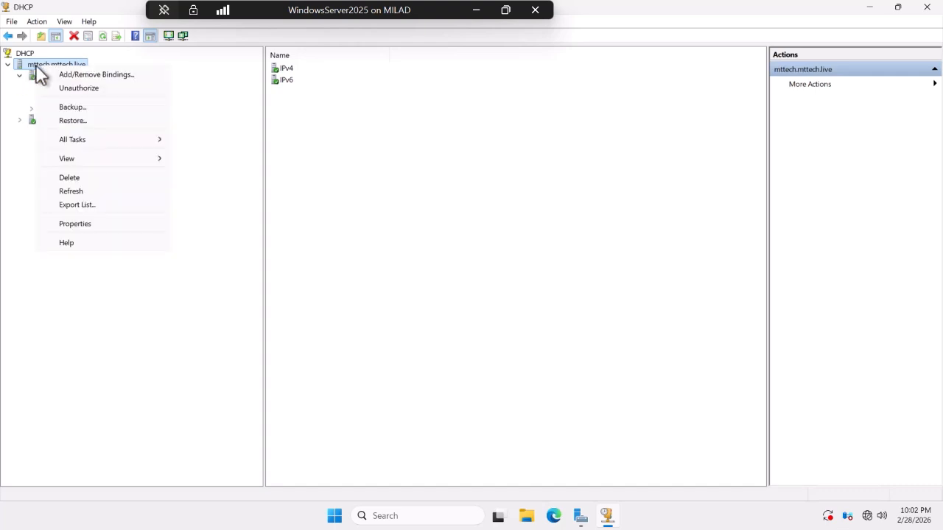
click(72, 120)
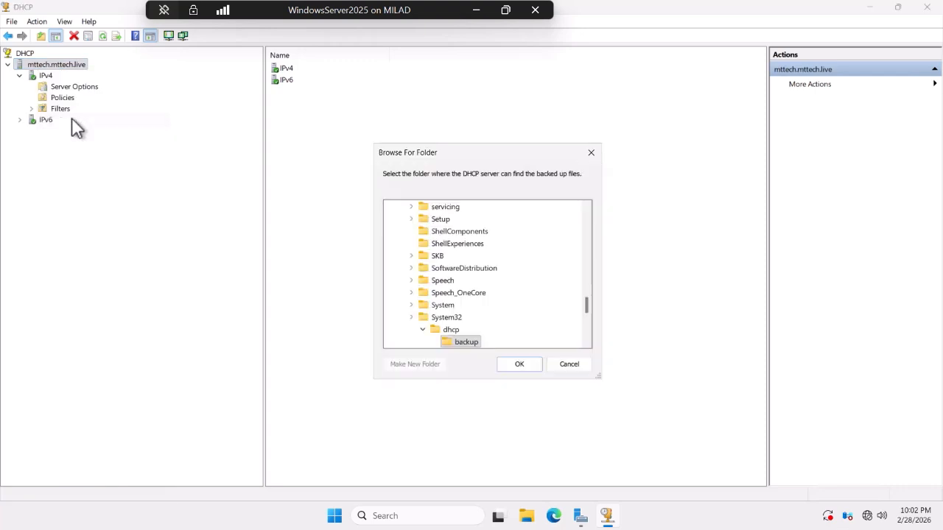
drag(587, 313, 585, 354)
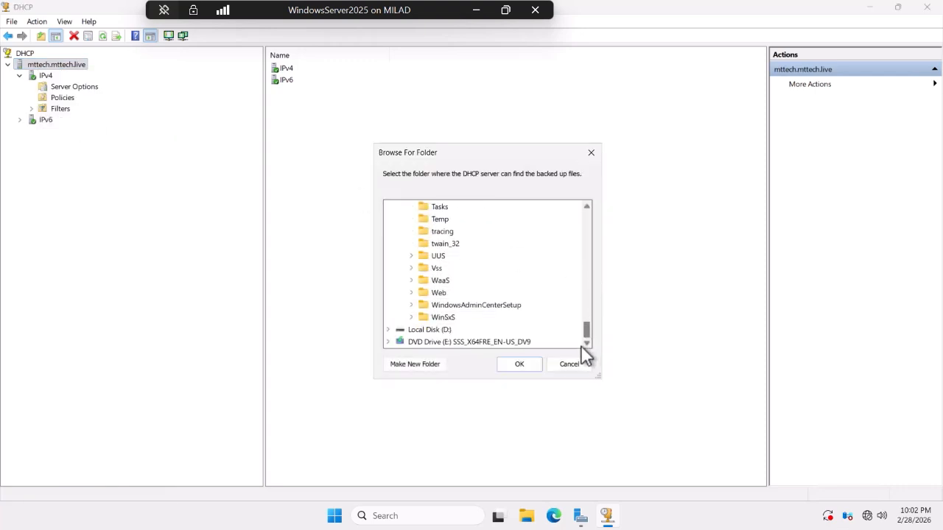
click(386, 329)
double_click(425, 316)
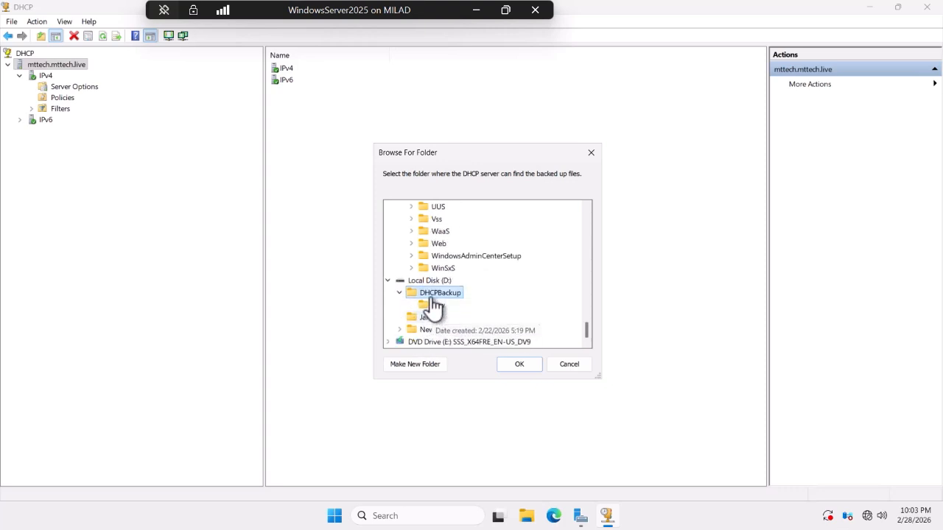
click(519, 363)
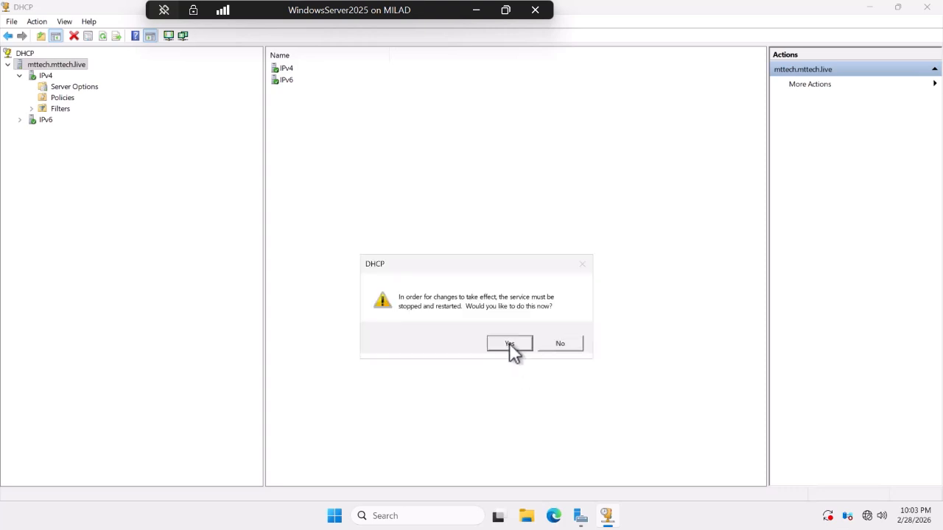
click(510, 344)
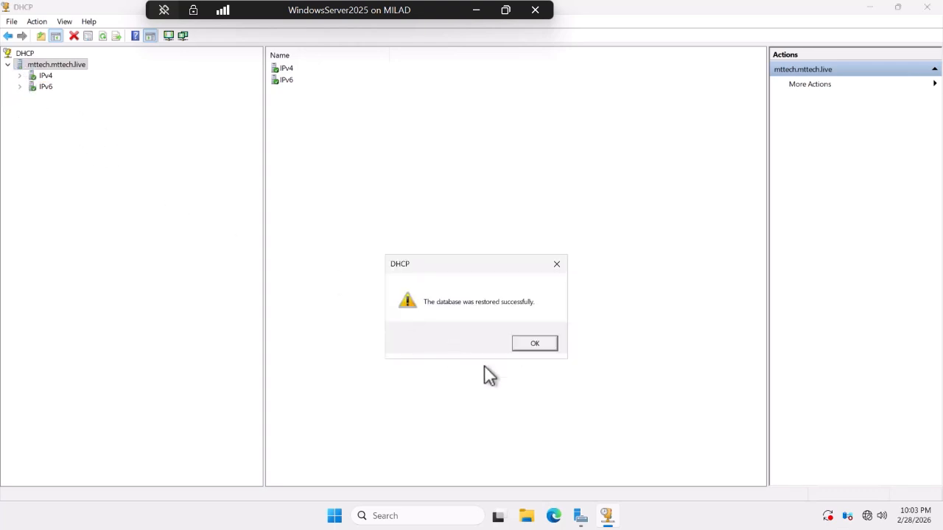
Acknowledge the successful restore and expand IPv4 and Superscope 0 to see the restored scopes.
click(535, 344)
click(20, 75)
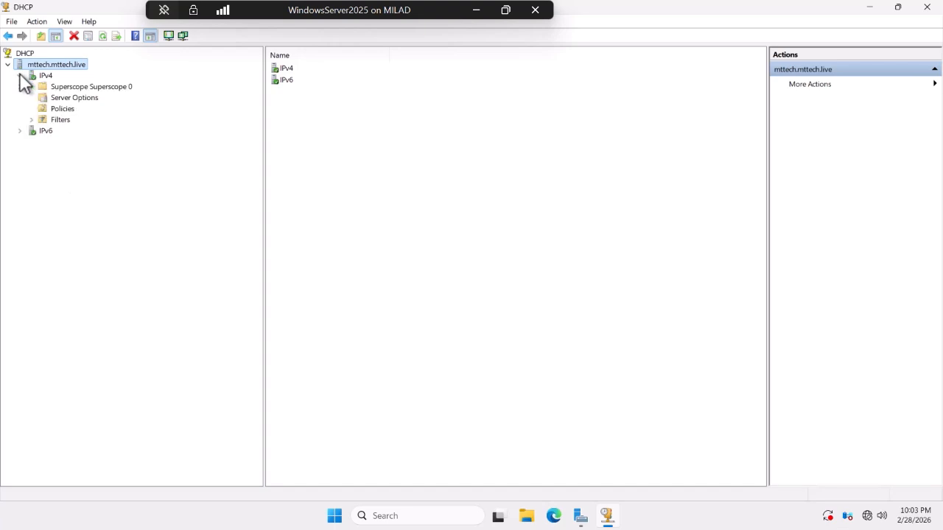
click(31, 86)
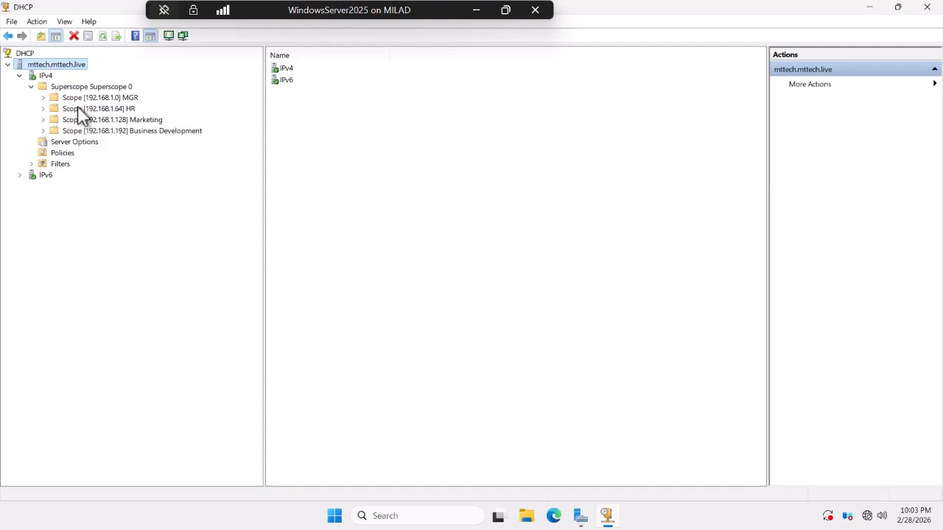
Stop the DHCP service, then start it again from All Tasks.
right_click(59, 62)
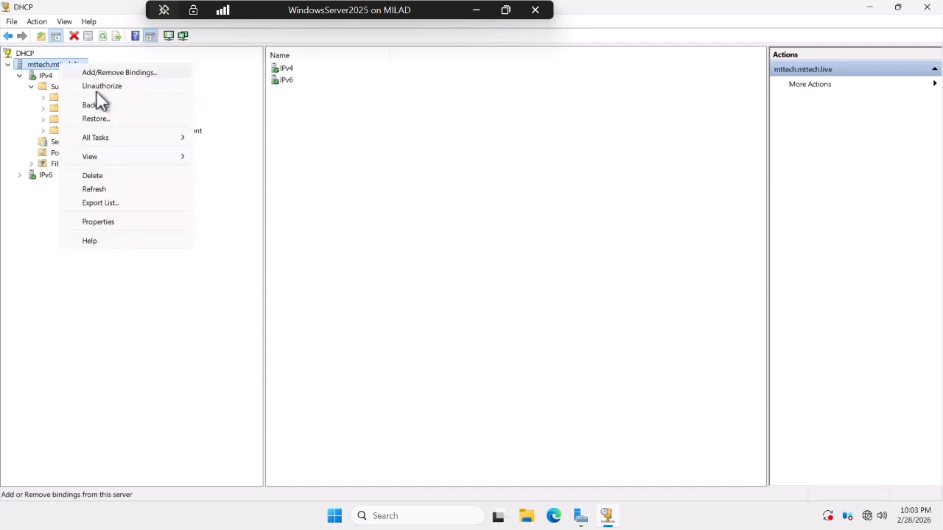
mouse_move(122, 136)
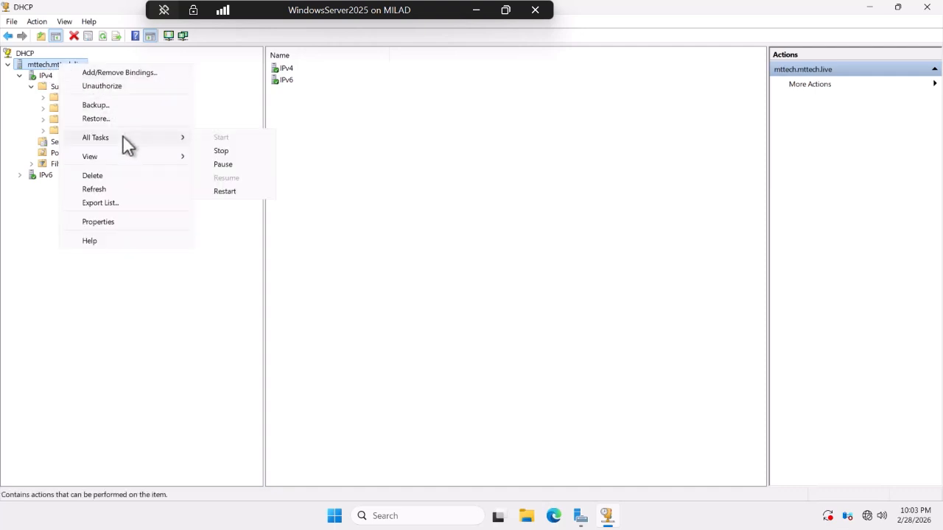
click(220, 151)
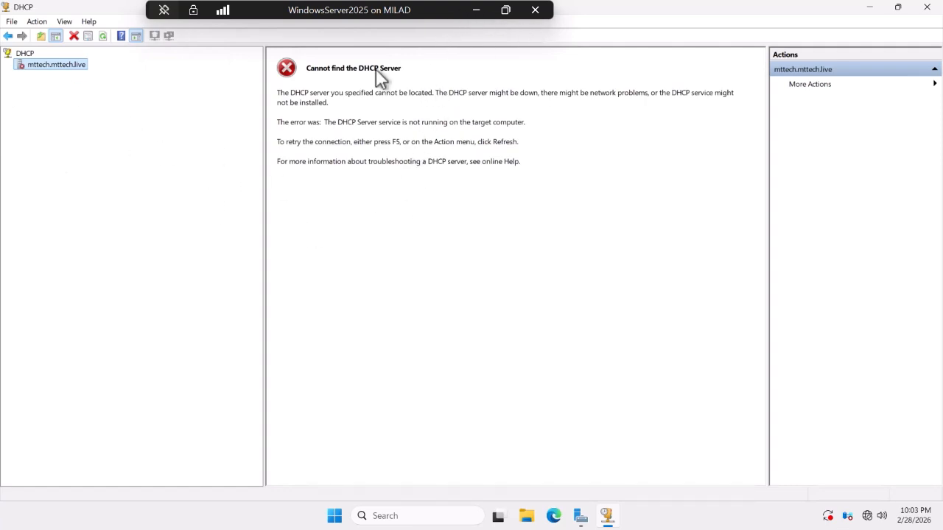
right_click(36, 64)
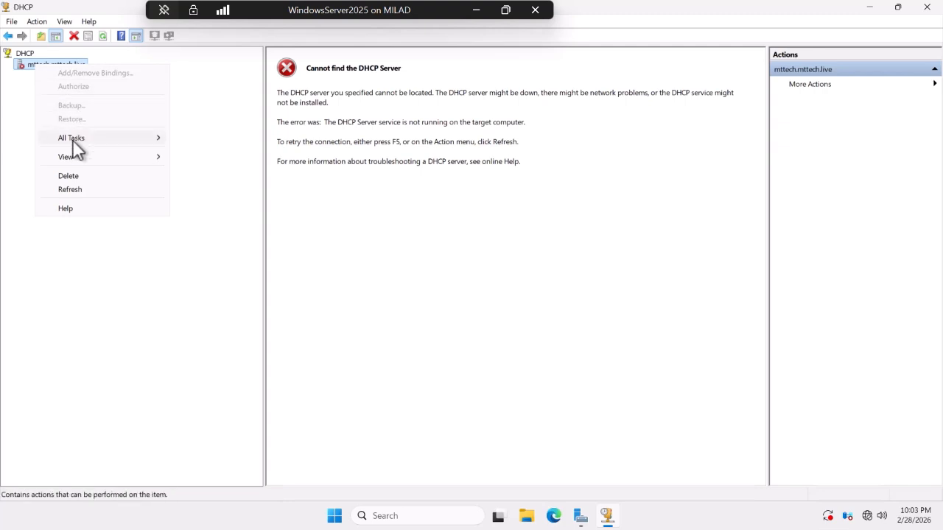
mouse_move(74, 139)
click(196, 137)
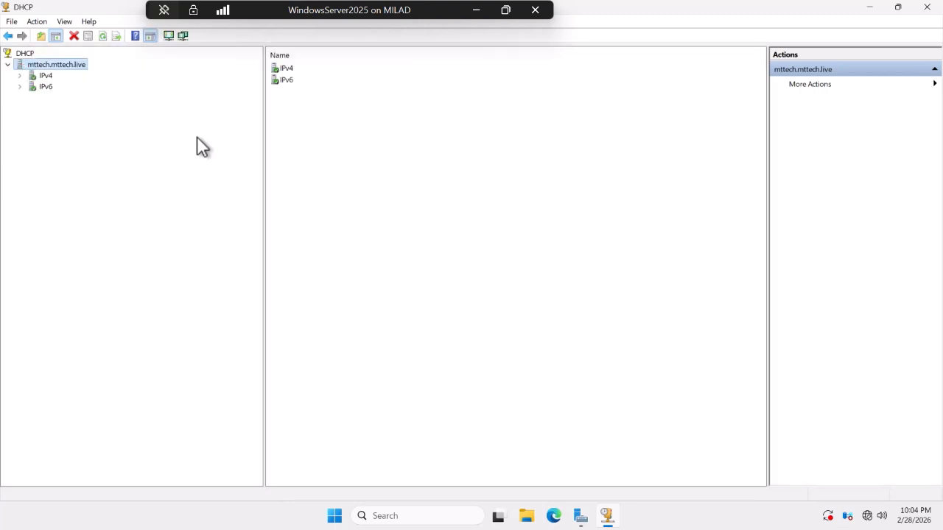
Show the server's contents as large icons, then as small icons, expanding IPv4.
right_click(24, 66)
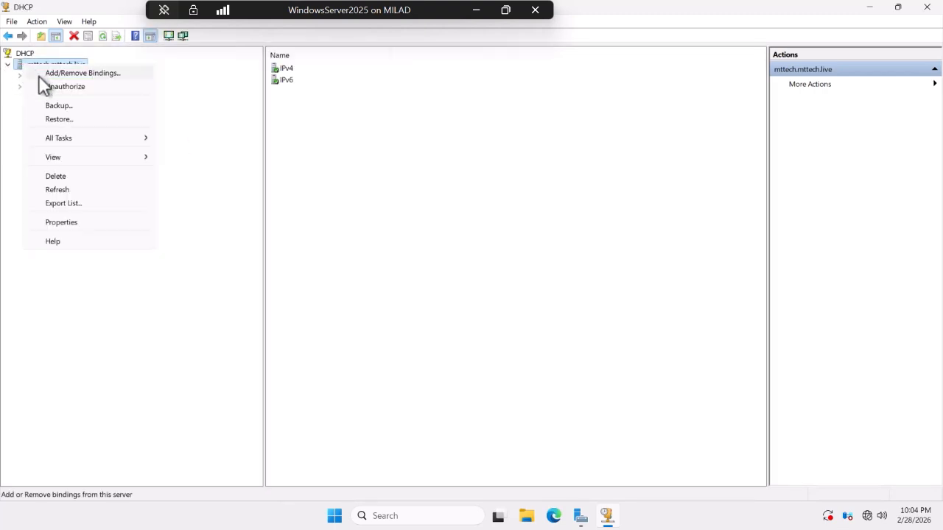
mouse_move(67, 137)
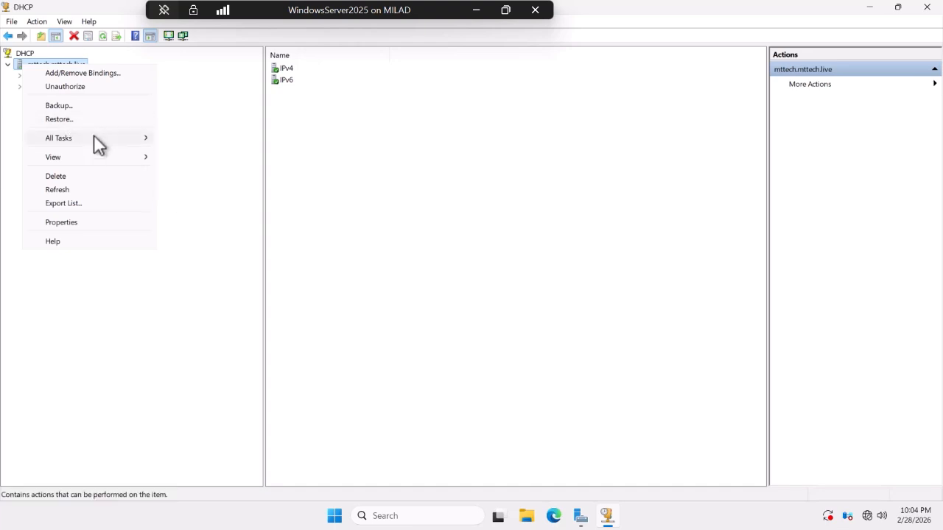
mouse_move(84, 159)
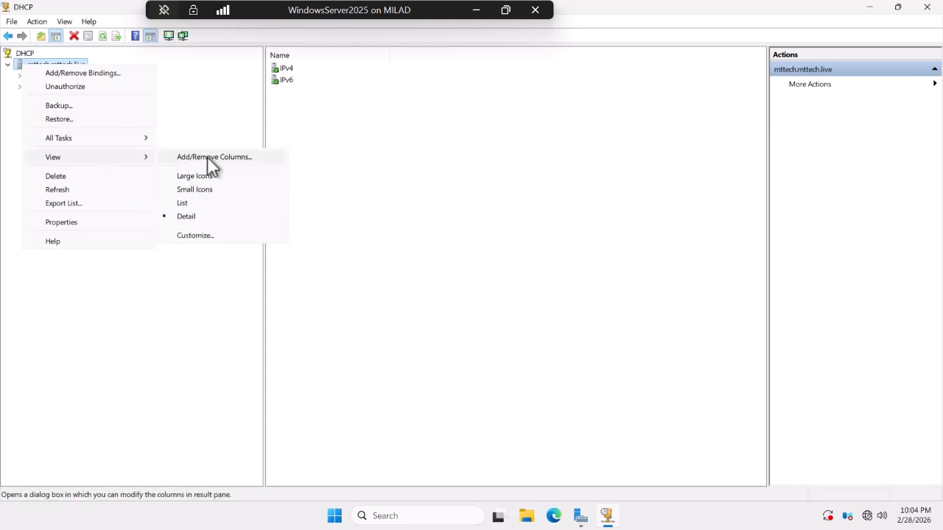
click(199, 177)
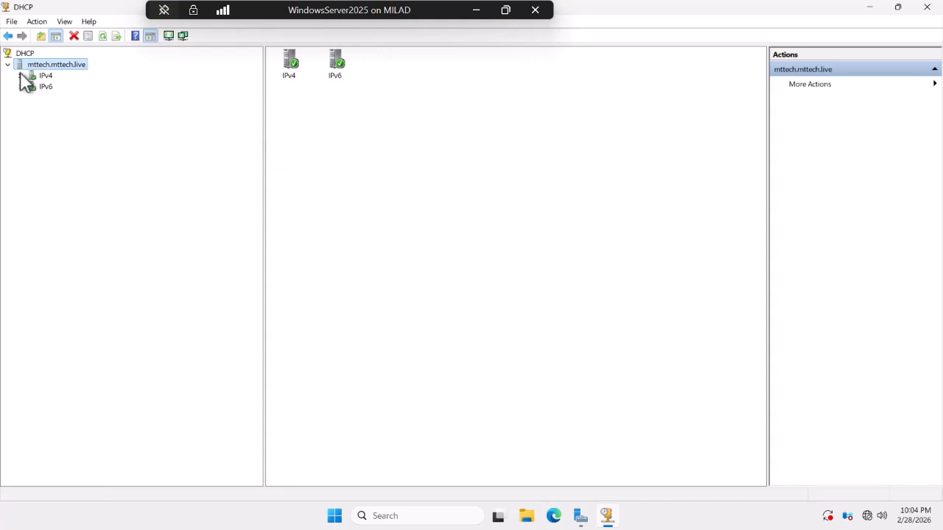
click(19, 75)
right_click(40, 64)
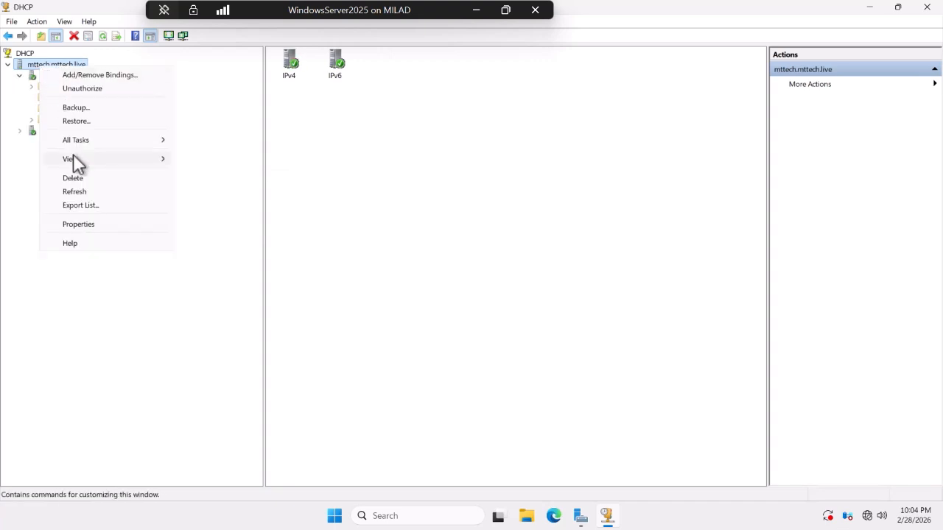
mouse_move(124, 160)
click(199, 173)
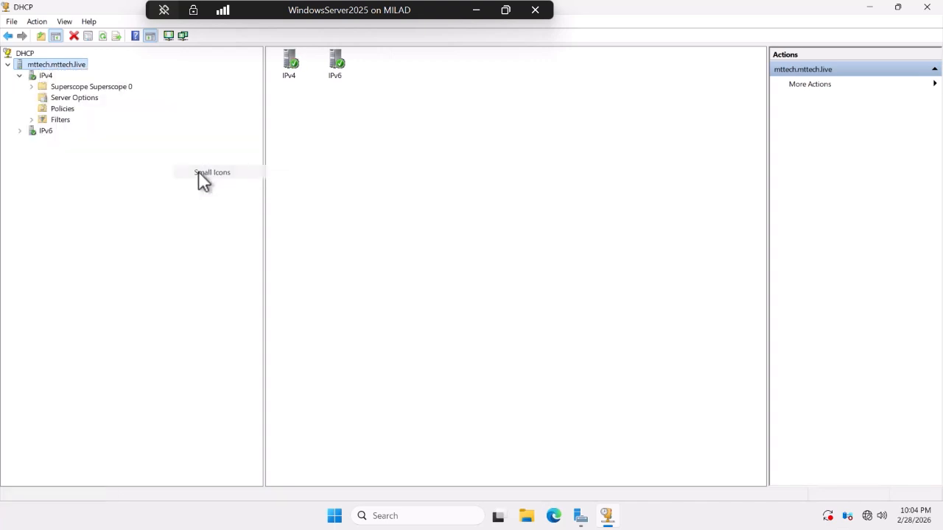
Open the server's properties and close them without changes.
right_click(37, 65)
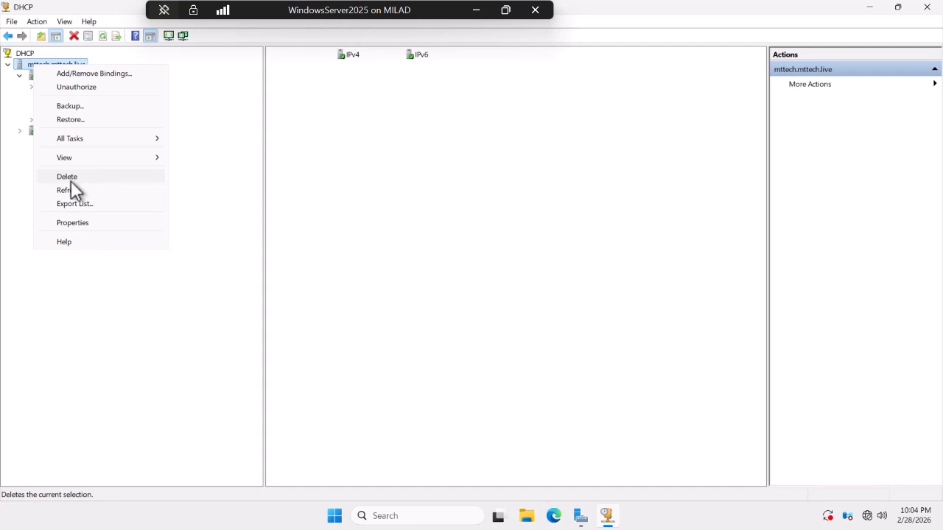
click(78, 223)
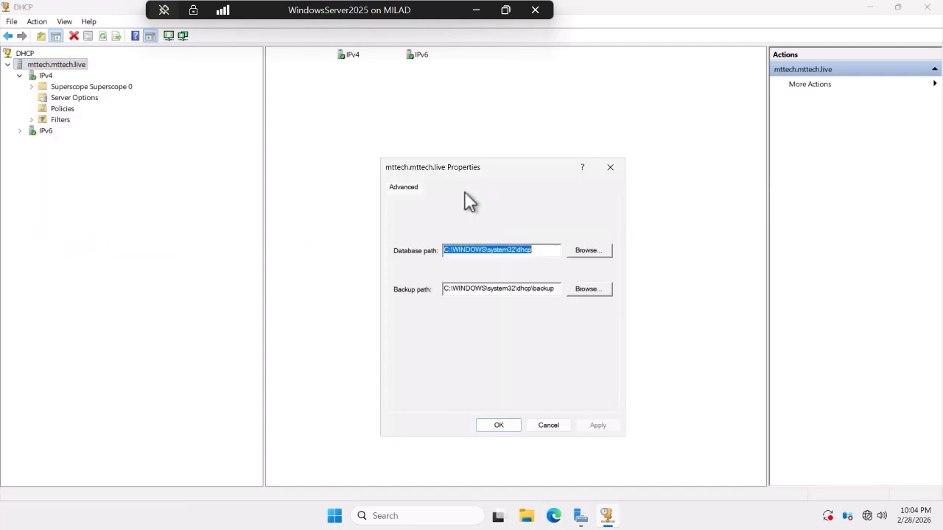
click(500, 428)
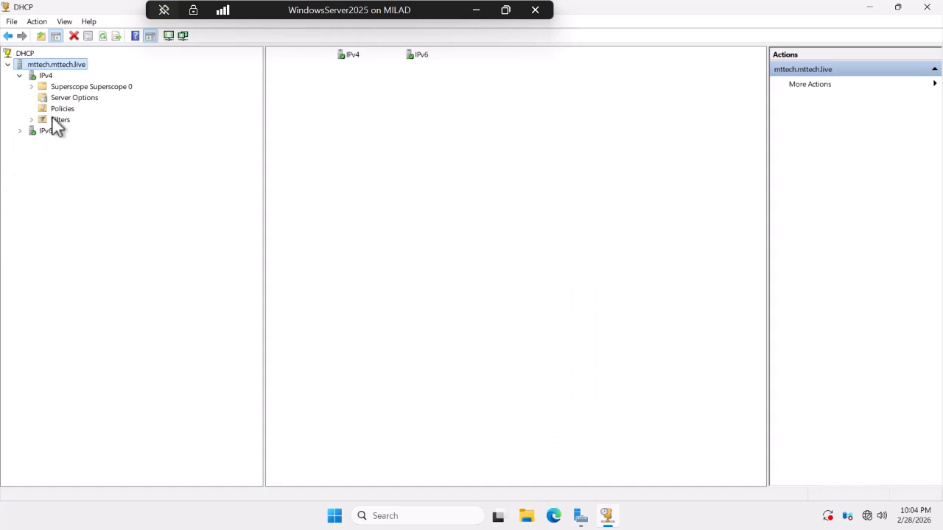
Expand Superscope 0 and the MGR scope to show its single lease, 192.168.1.1.
click(32, 87)
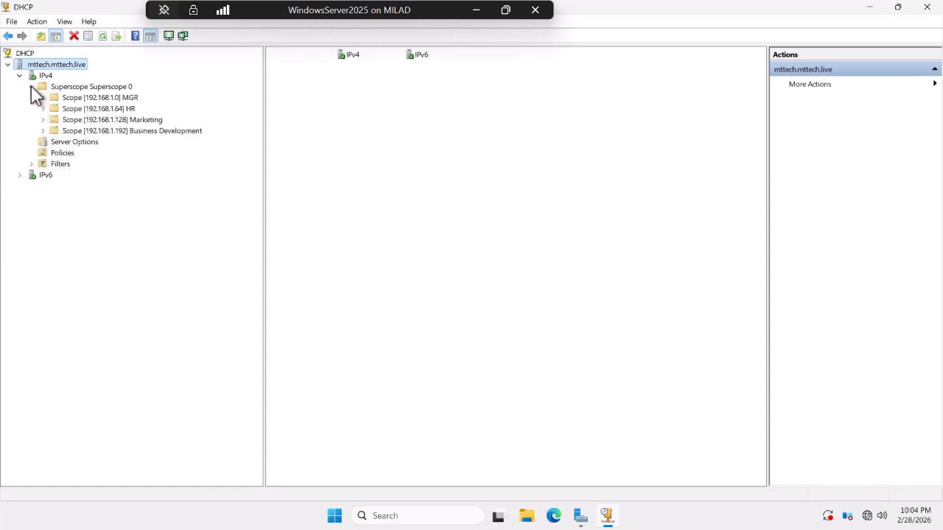
double_click(80, 99)
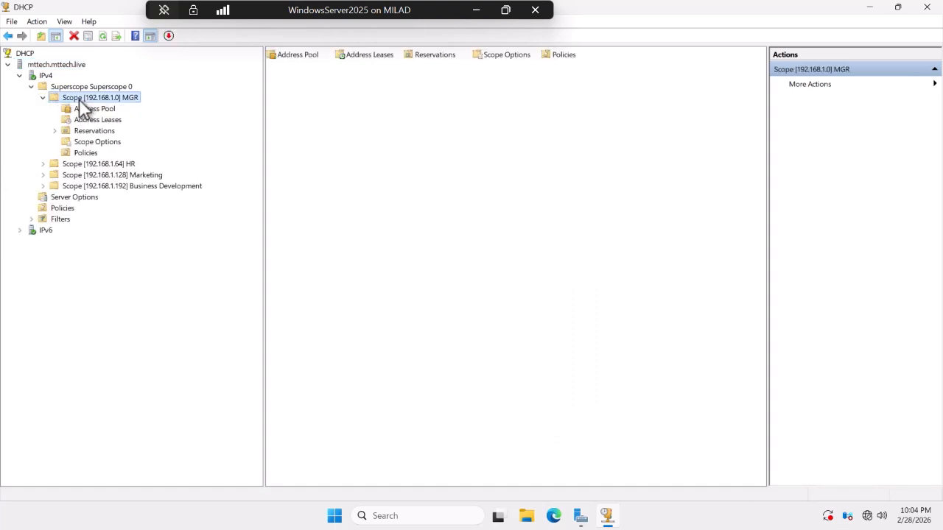
click(86, 120)
right_click(87, 120)
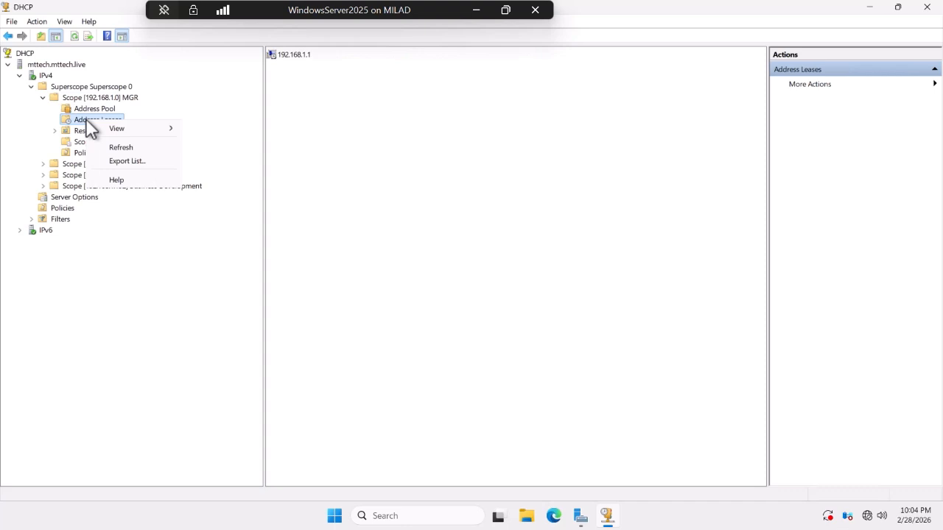
click(186, 92)
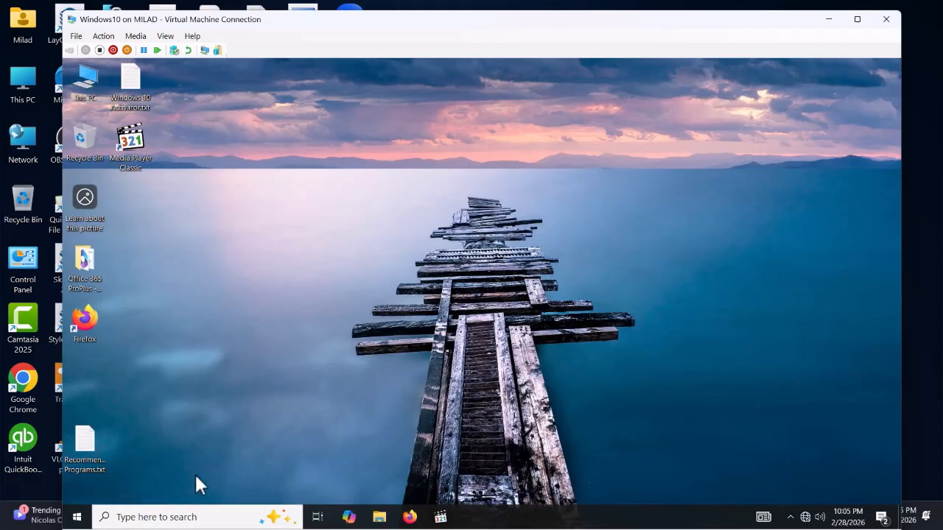
Launch Network Connections on the client VM by running ncpa.cpl.
key(super+r)
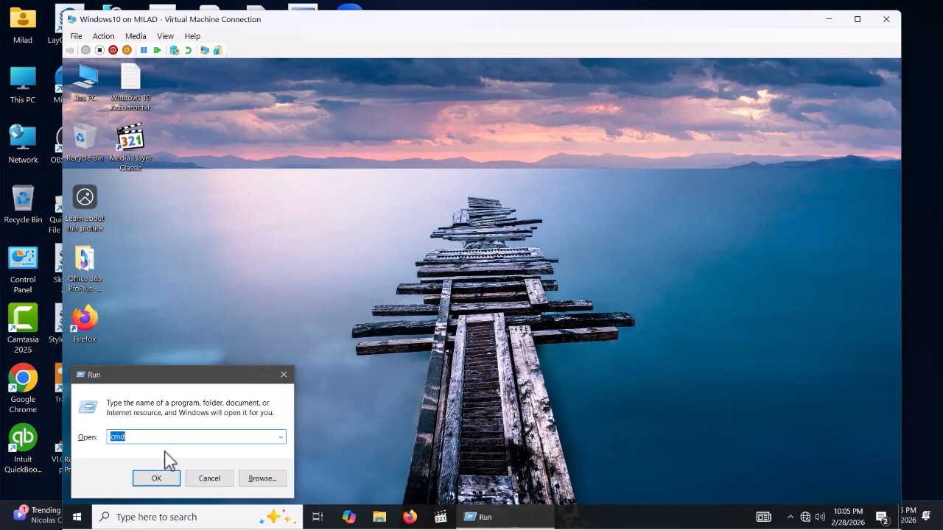
text(ncp)
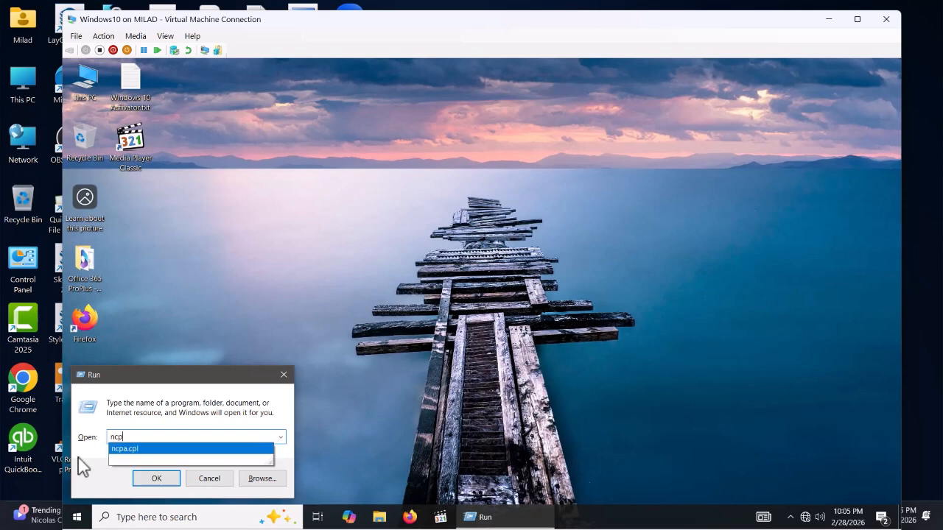
click(133, 449)
click(155, 476)
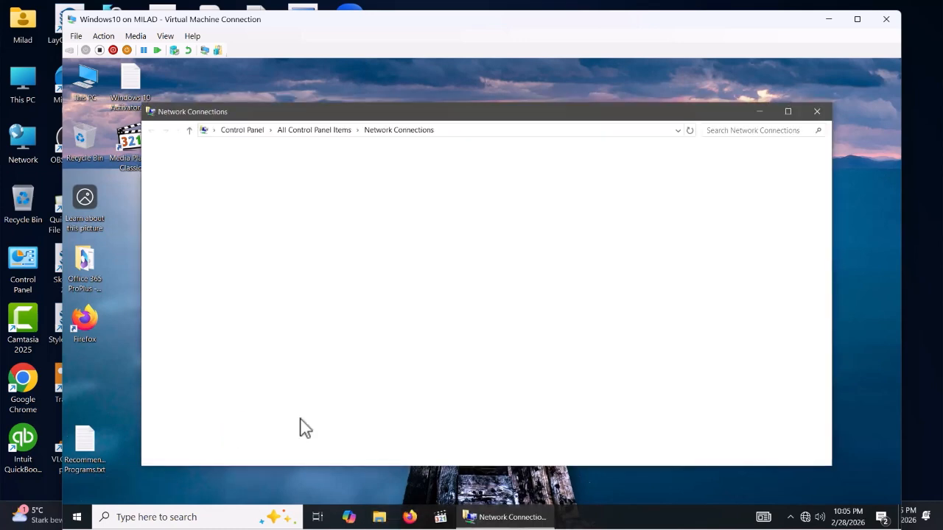
Set Ethernet 5's IPv4 to obtain both the IP address and DNS server automatically.
click(216, 183)
right_click(215, 178)
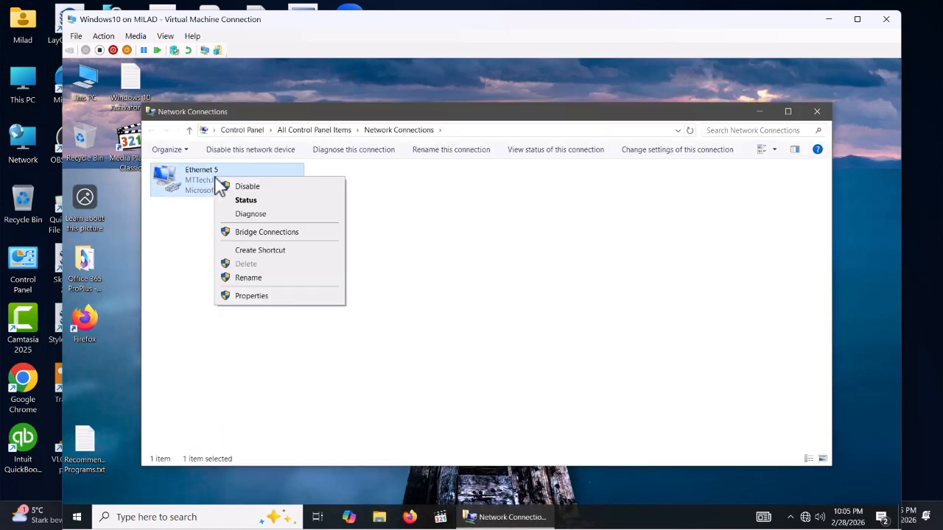
click(263, 294)
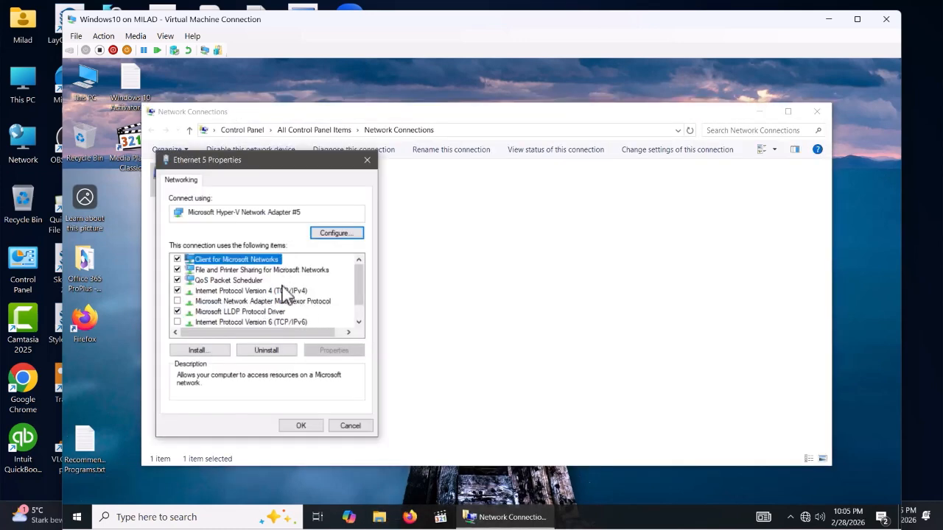
click(284, 293)
double_click(284, 293)
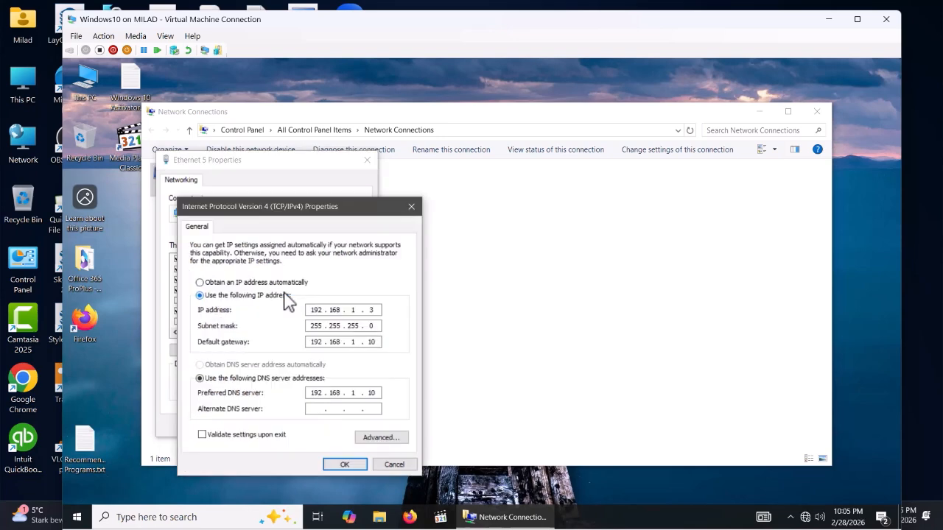
click(209, 284)
click(205, 366)
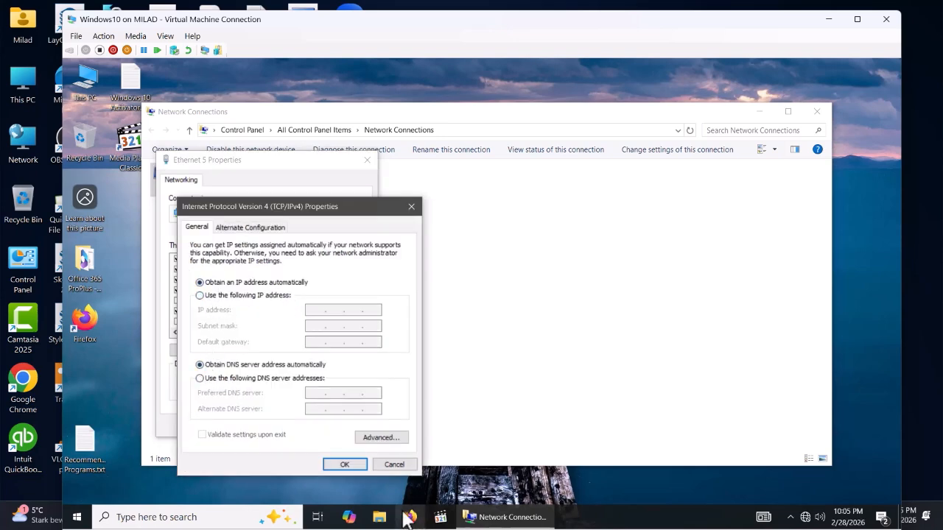
click(349, 466)
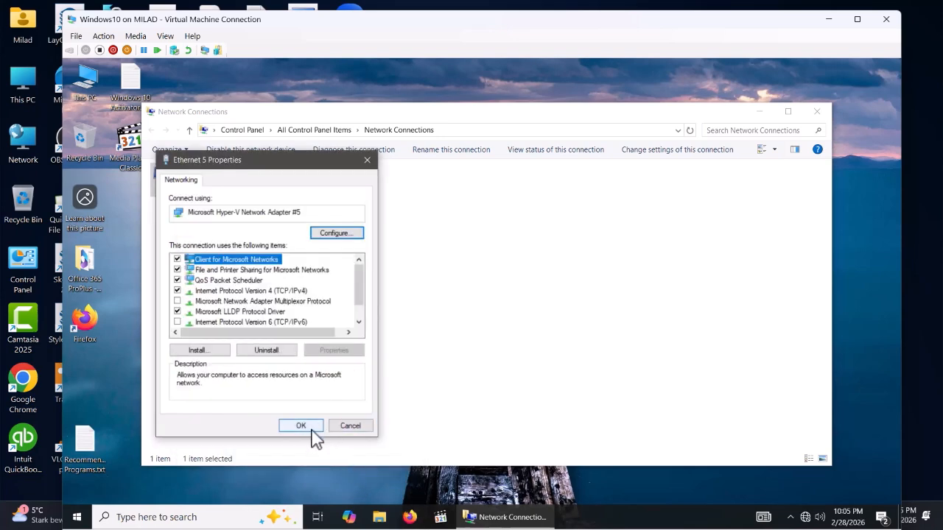
click(312, 428)
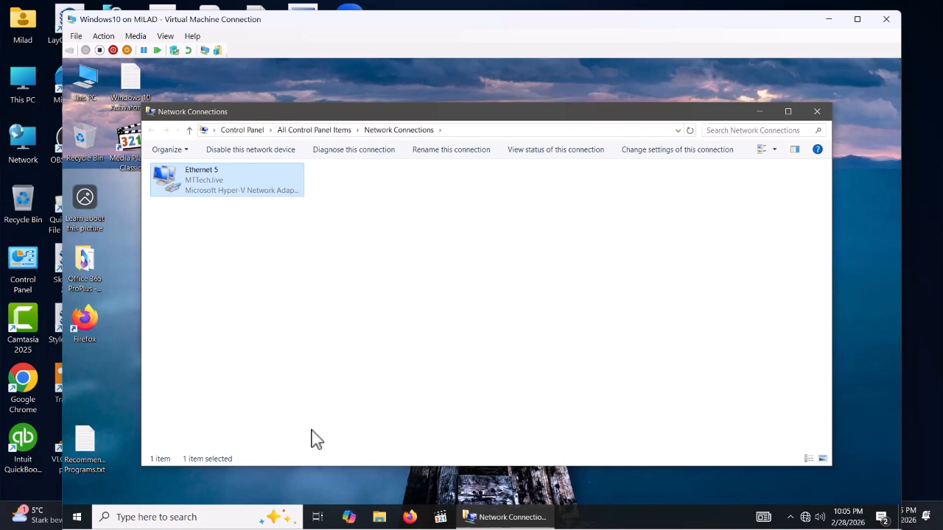
Disable and re-enable Ethernet 5, then confirm its details show leased address 192.168.1.2 from 192.168.1.10.
click(243, 150)
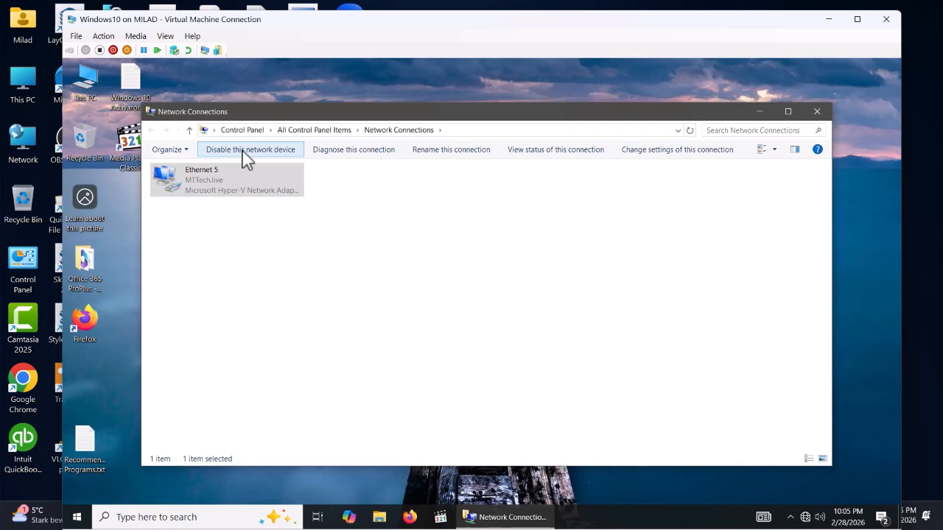
click(245, 150)
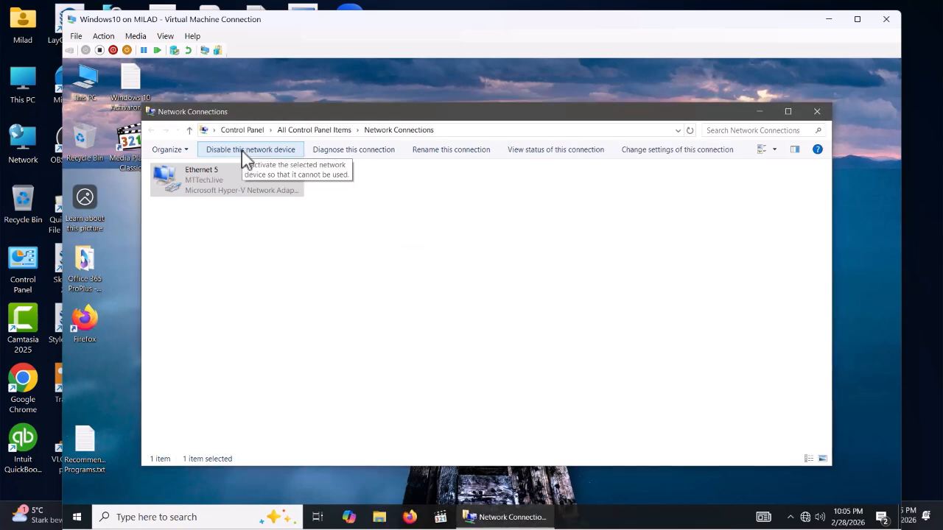
click(217, 180)
right_click(217, 181)
click(244, 203)
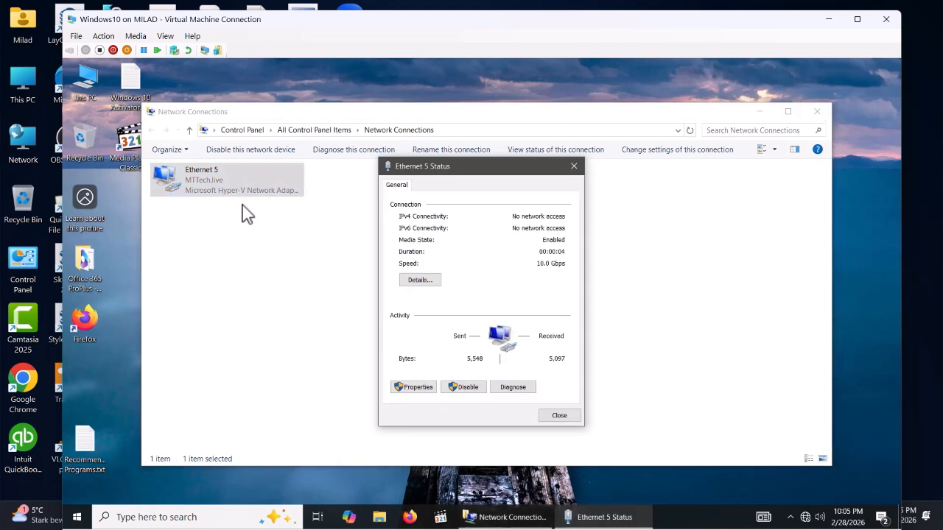
click(416, 282)
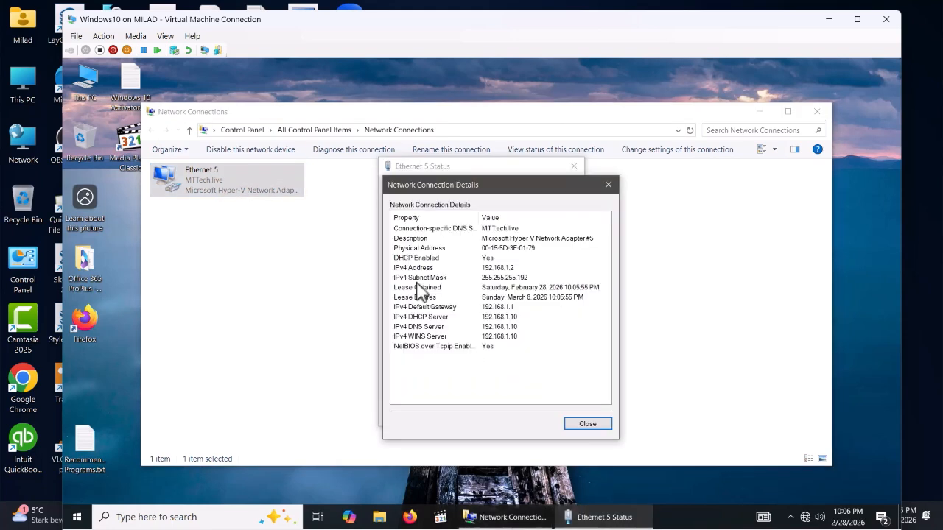
click(514, 269)
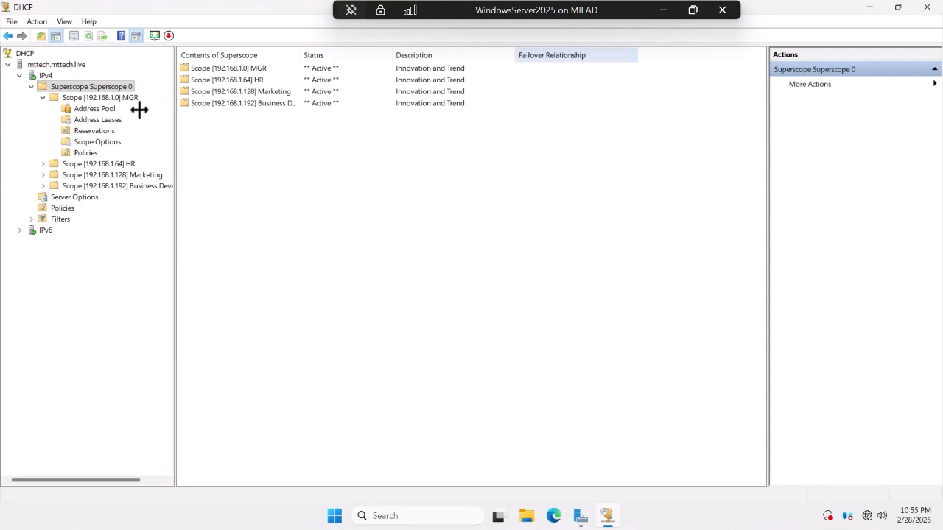
Browse the MGR scope's Reservations, Address Pool and Address Leases, selecting lease 192.168.1.2.
click(91, 130)
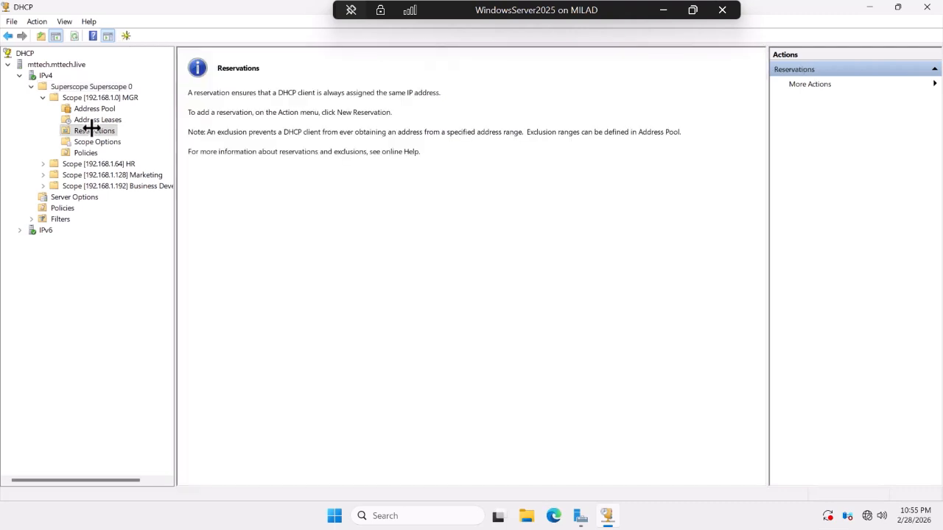
click(94, 110)
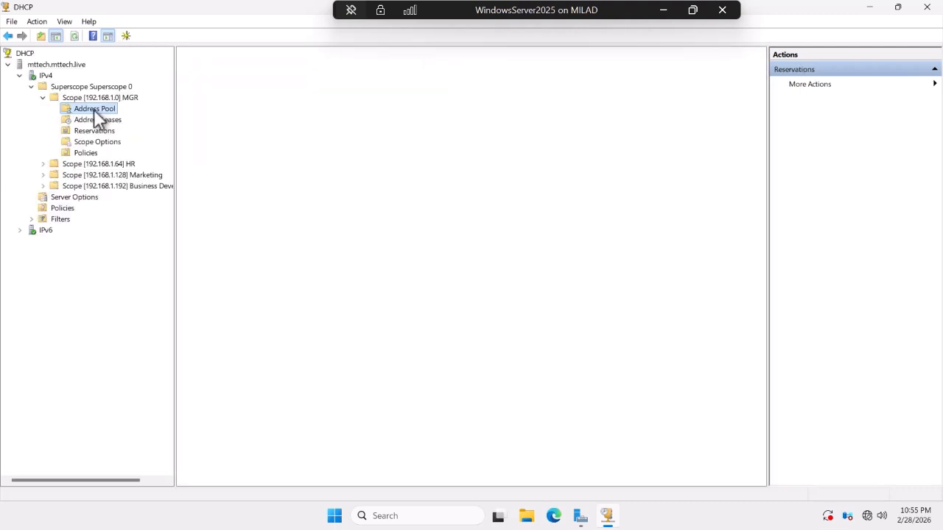
click(89, 118)
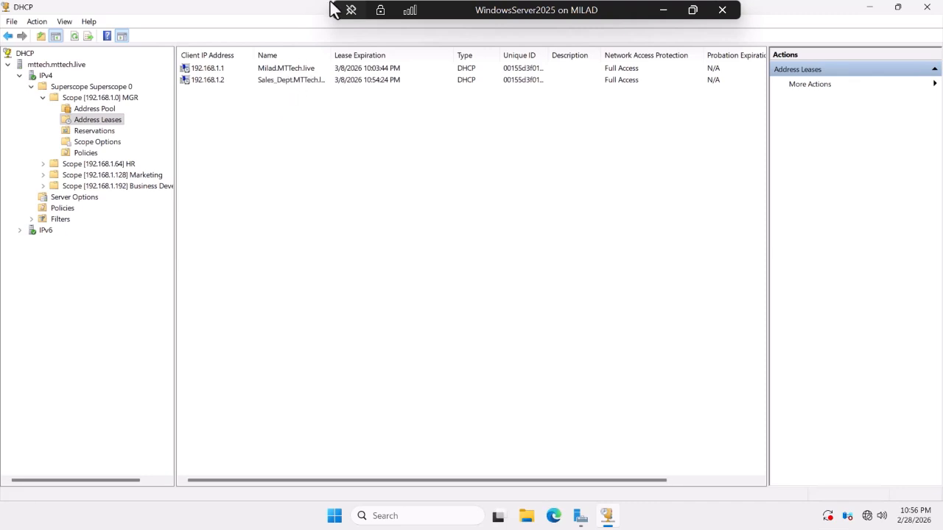
click(226, 83)
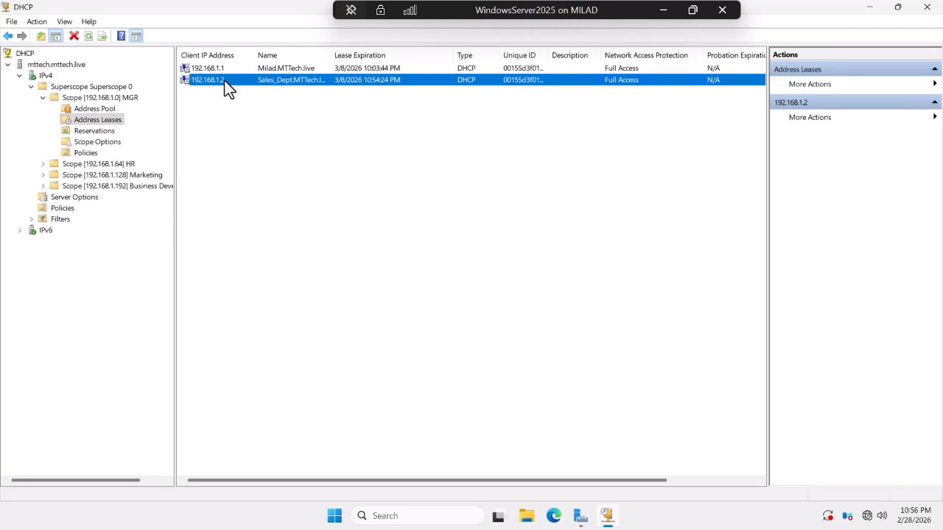
Minimize the server VM and bring the Windows 10 VM back up.
mouse_move(586, 527)
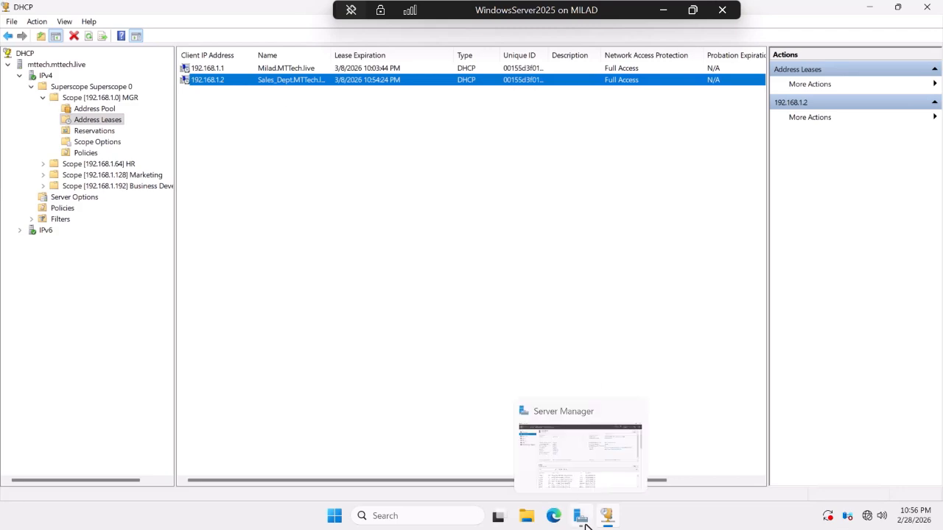
click(663, 10)
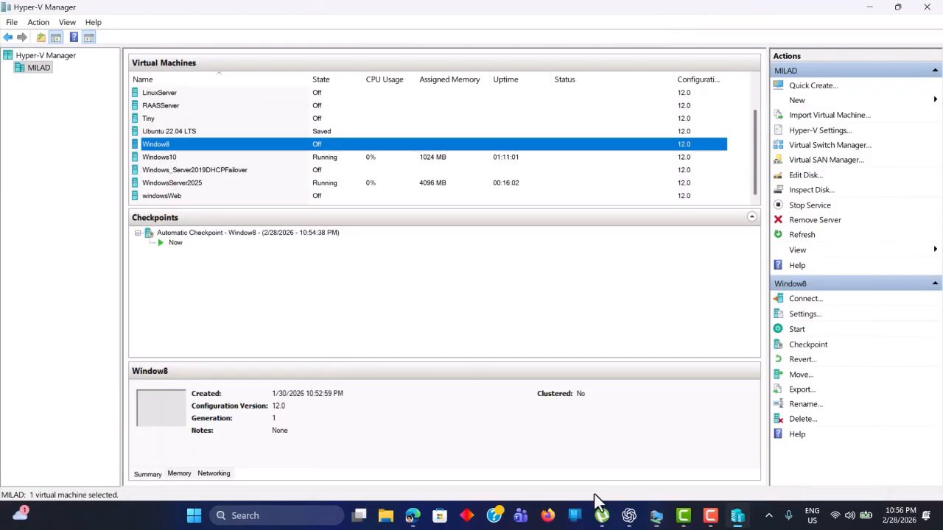
click(628, 515)
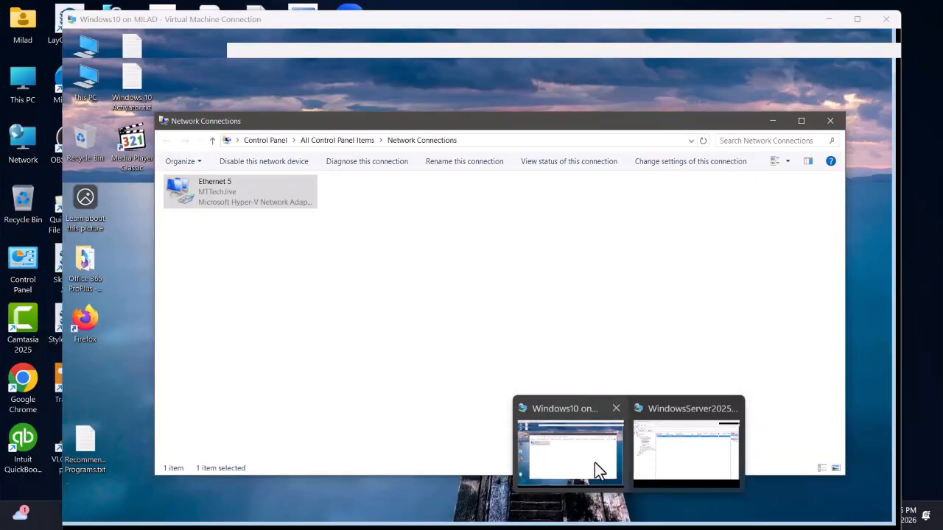
click(594, 462)
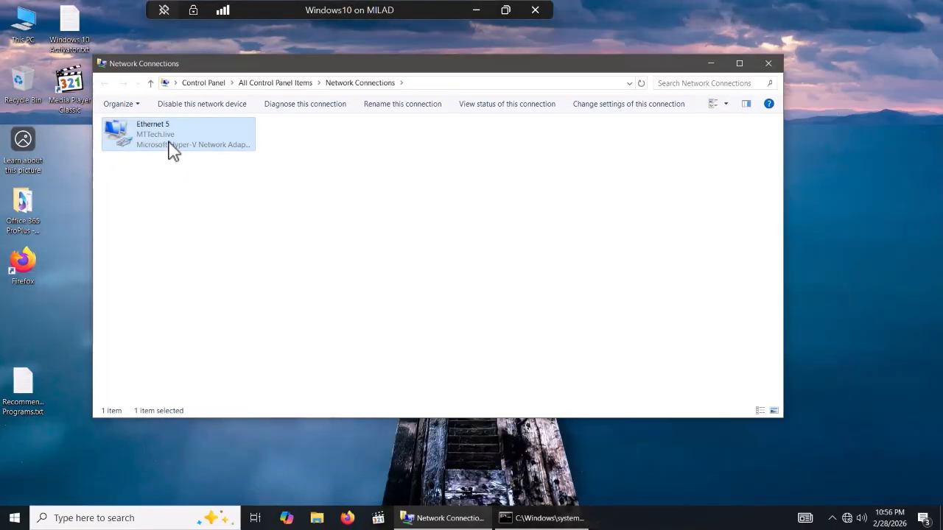
Review Ethernet 5's connection details, then close Details, Status and Network Connections and return to the host.
right_click(171, 145)
click(199, 161)
click(401, 254)
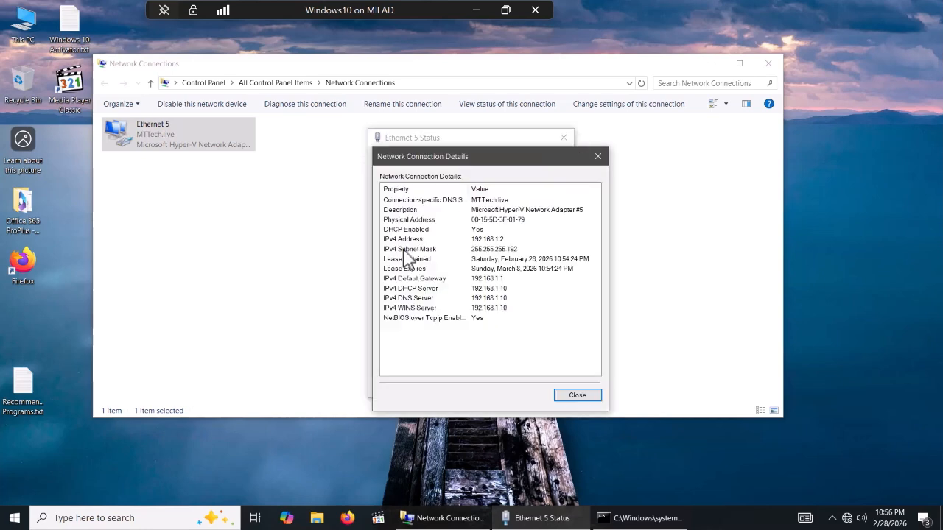
click(579, 397)
click(548, 389)
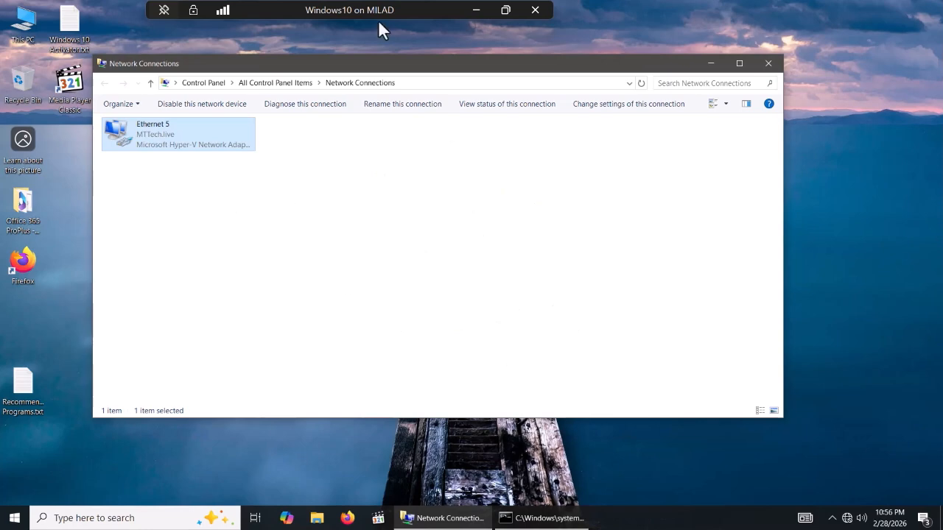
click(769, 64)
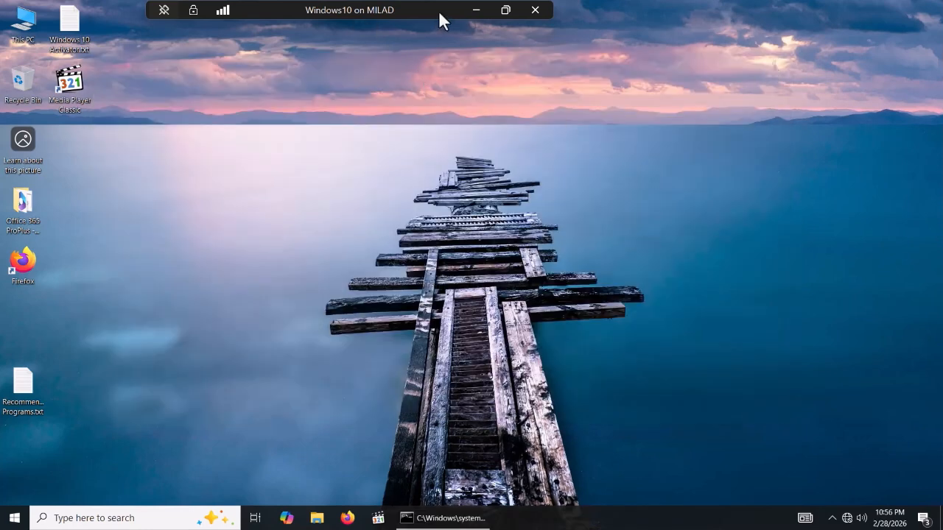
click(475, 9)
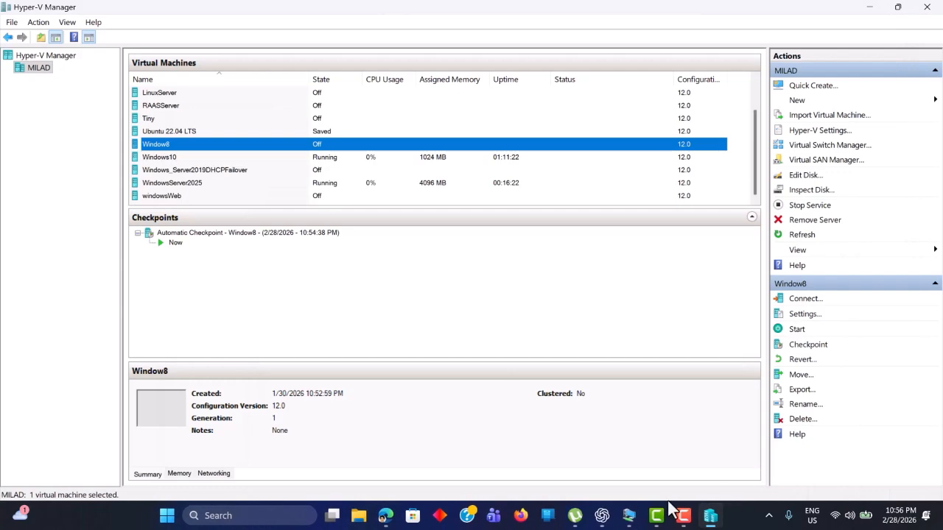
Switch to the WindowsServer2025 VM and reselect the MGR scope's Address Leases.
mouse_move(630, 515)
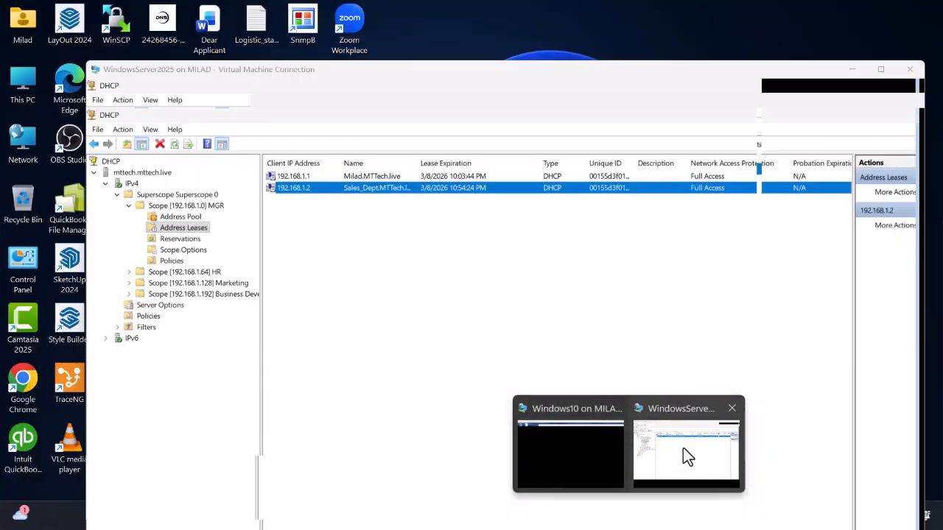
click(682, 448)
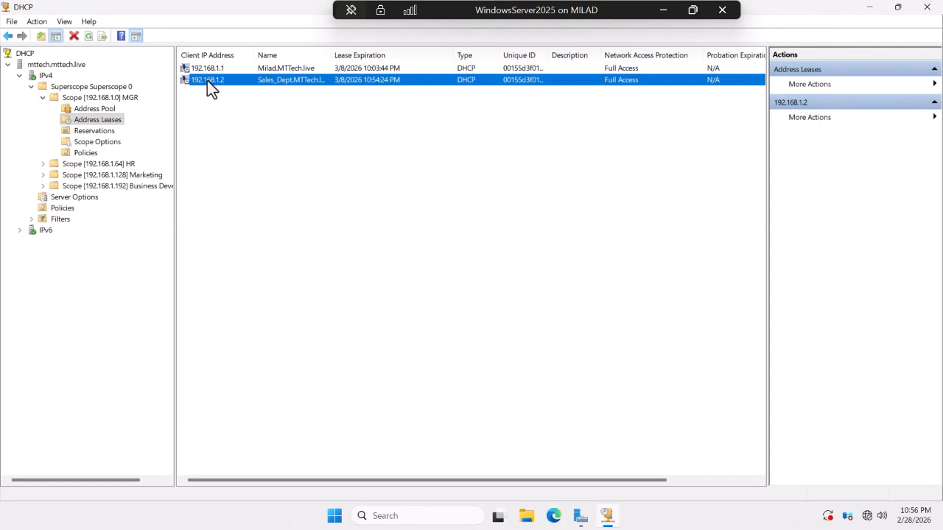
click(87, 120)
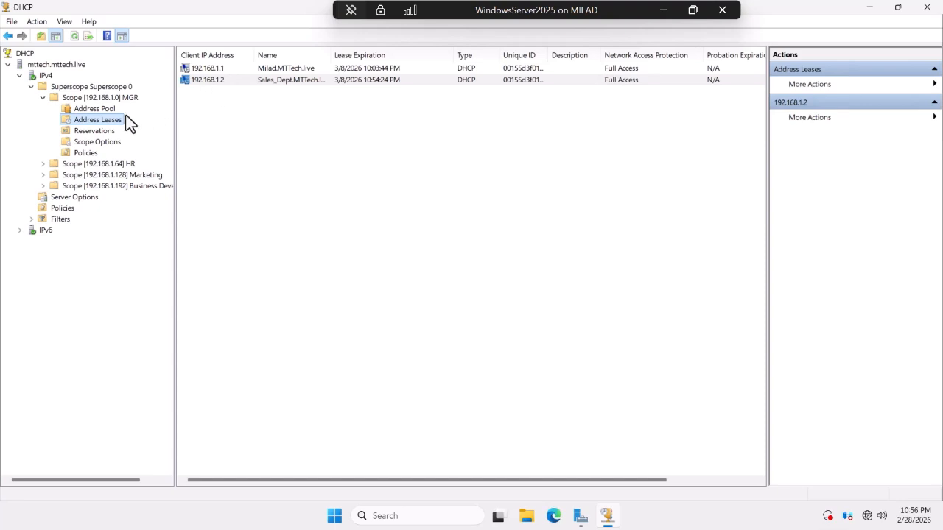
Add the 192.168.1.2 Sales_Dept lease to reservations and list it under Reservations.
right_click(210, 81)
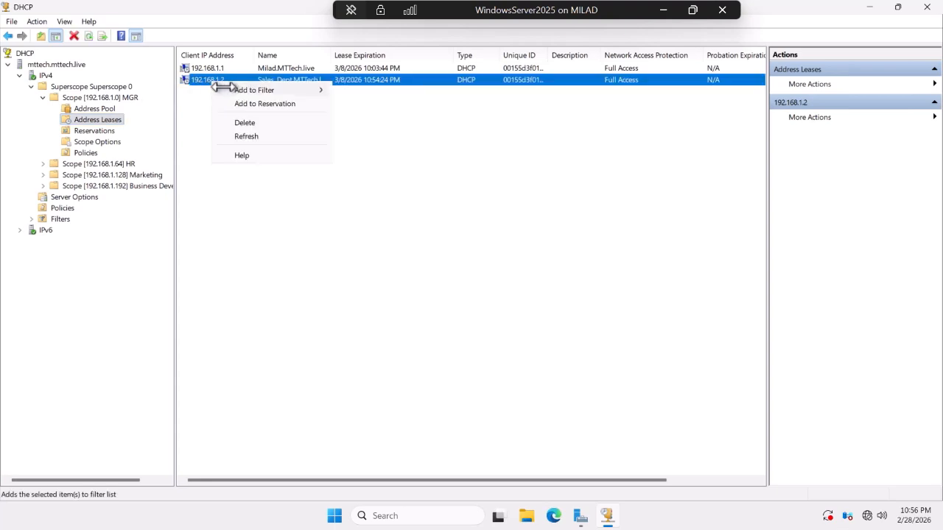
click(274, 103)
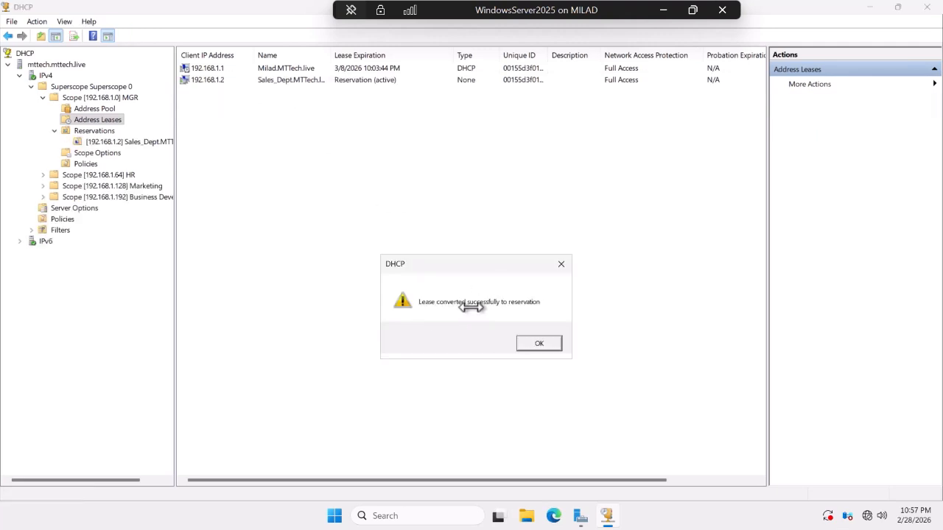
click(538, 341)
click(105, 142)
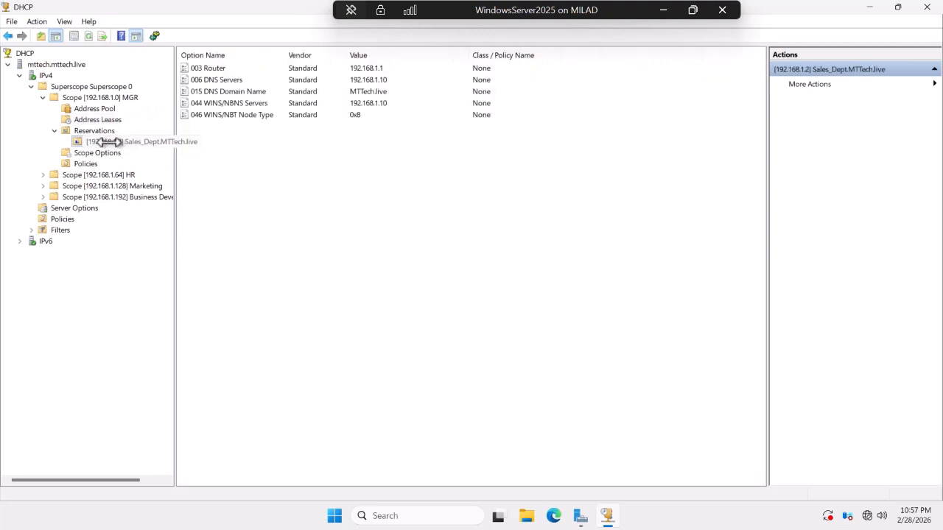
click(86, 128)
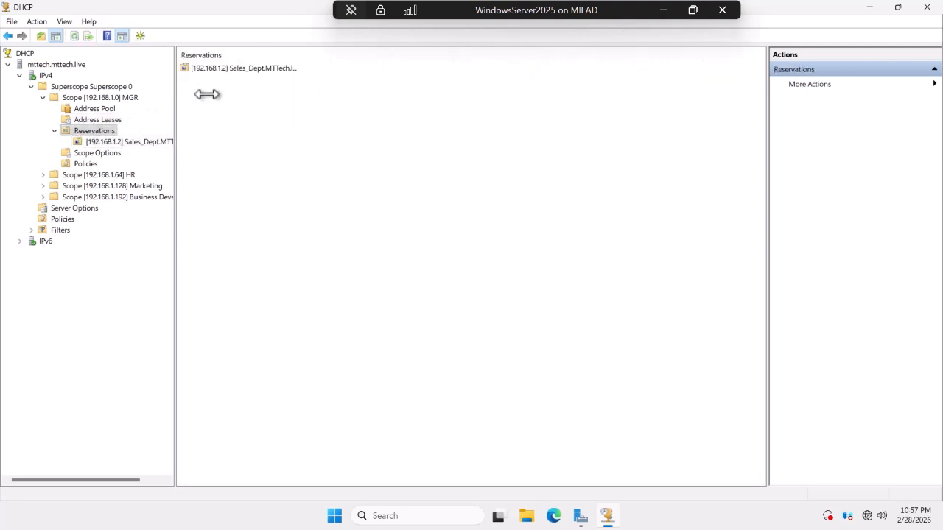
Inspect the 192.168.1.2 reservation and MGR scope options, then collapse the Reservations branch.
double_click(238, 68)
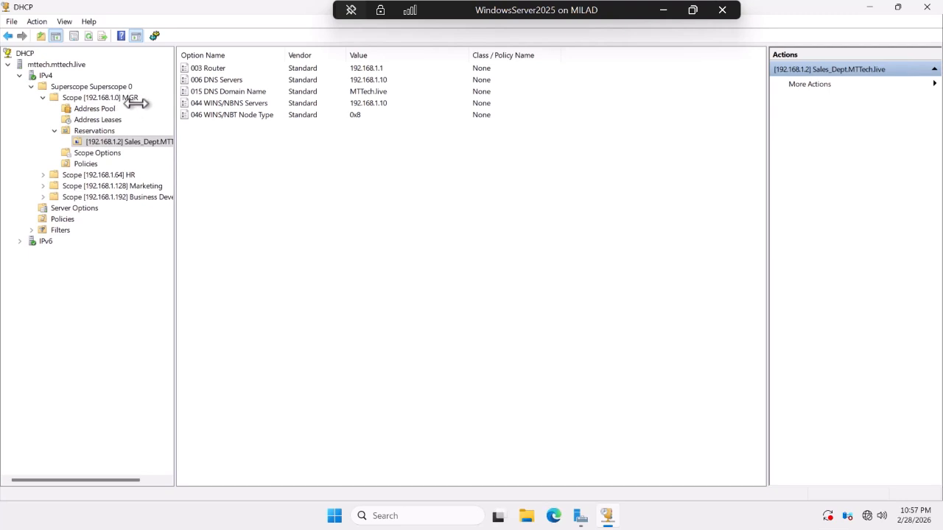
click(130, 142)
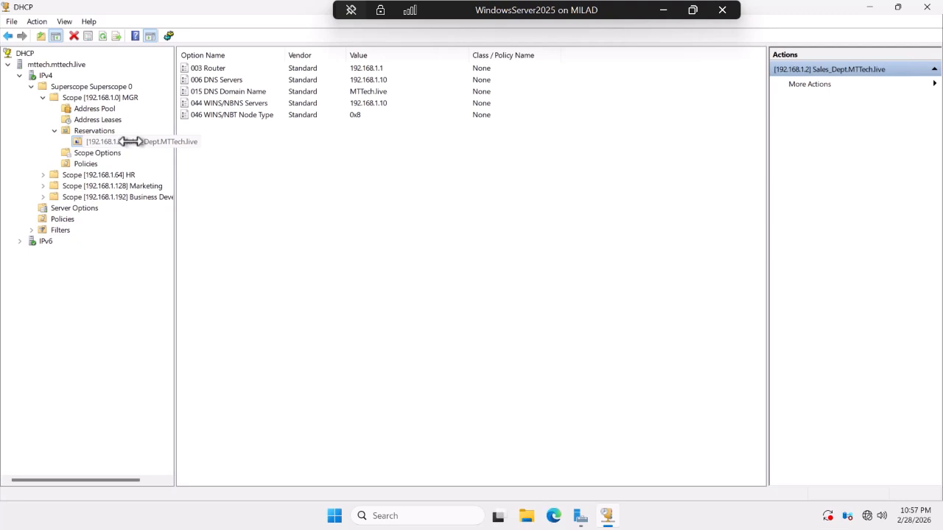
click(103, 130)
click(97, 152)
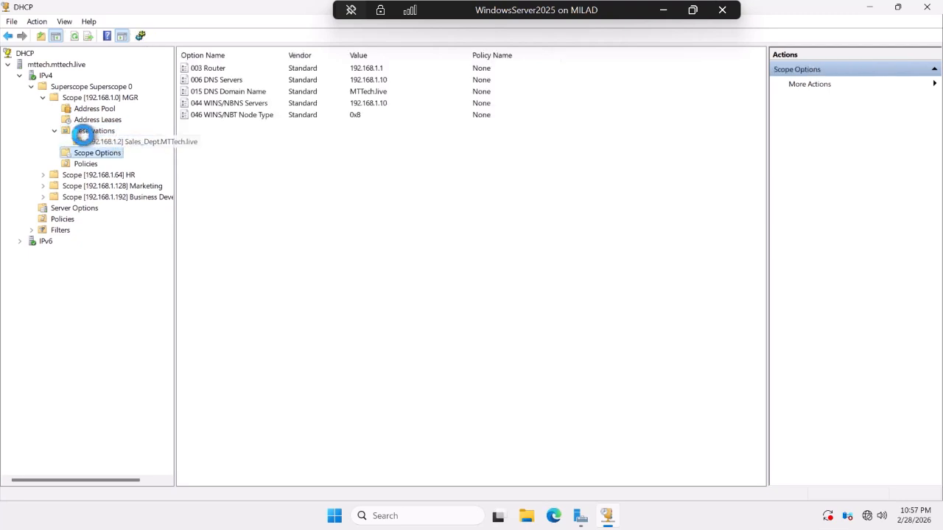
click(54, 131)
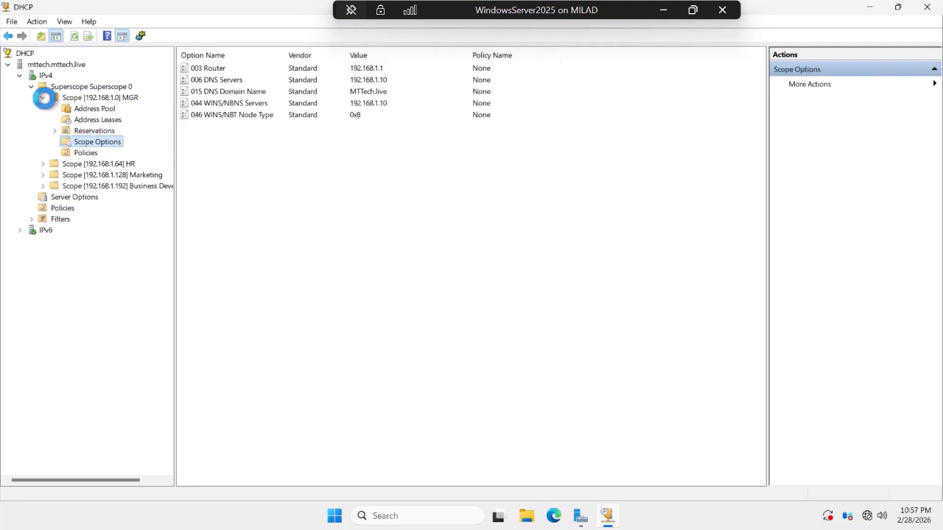
click(43, 98)
click(44, 98)
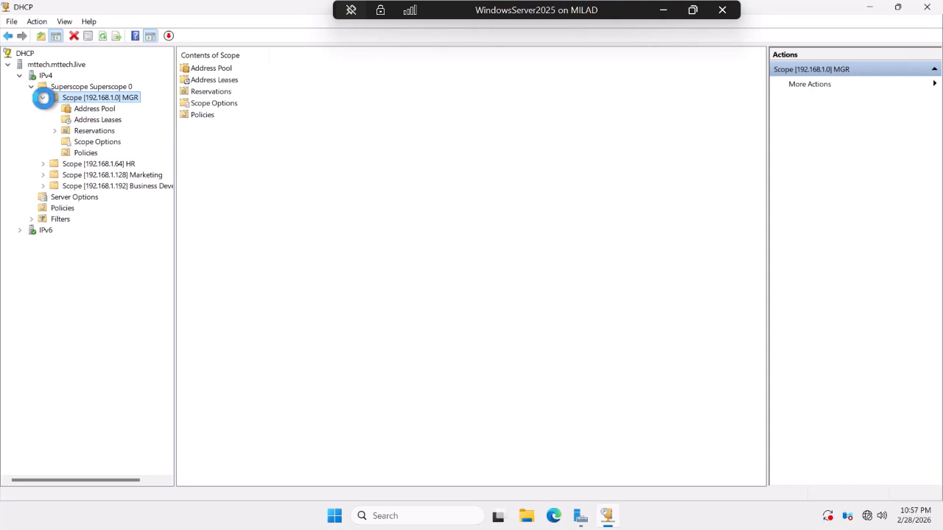
Expand Filters, enable the Allow MAC filter, and display the empty Deny list.
click(31, 219)
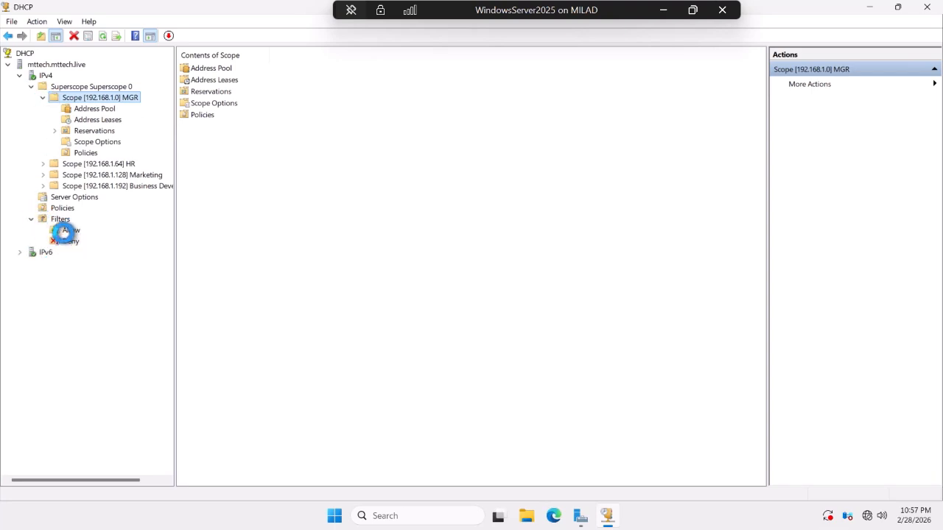
click(67, 231)
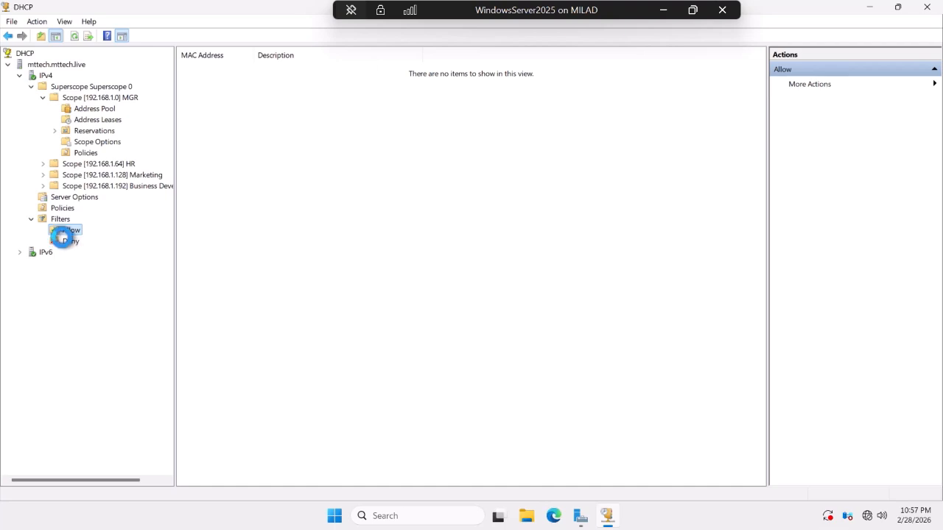
right_click(63, 230)
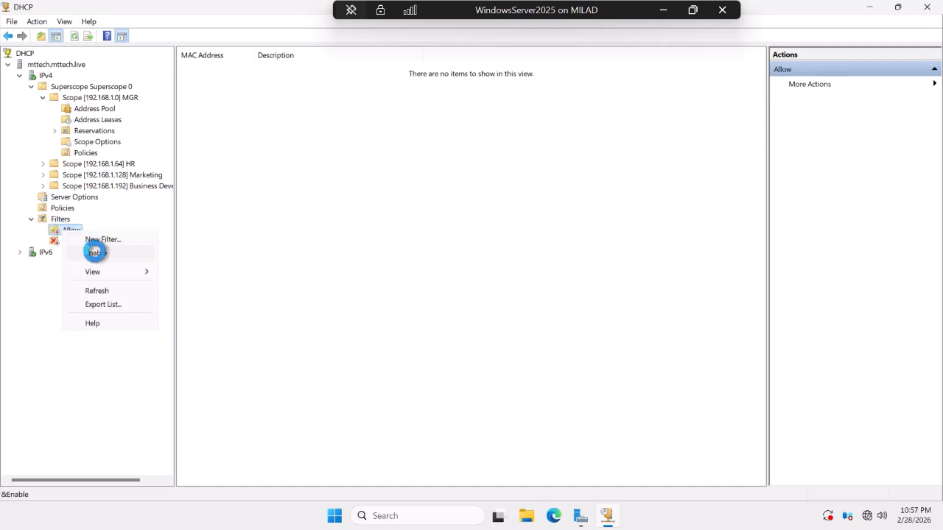
click(63, 246)
click(63, 239)
right_click(70, 241)
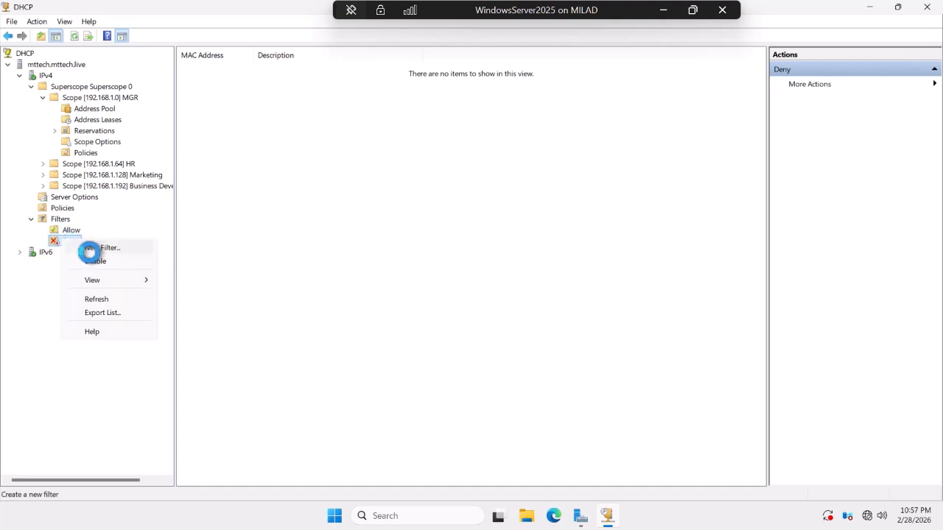
click(93, 260)
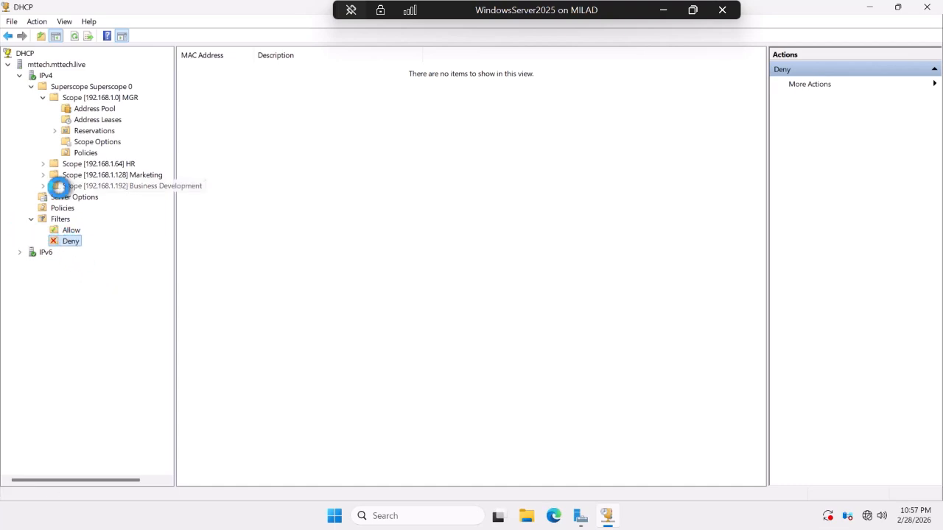
Collapse Filters and list the MGR scope's address leases, 192.168.1.1 under Deny and 192.168.1.2 under Allow.
click(31, 221)
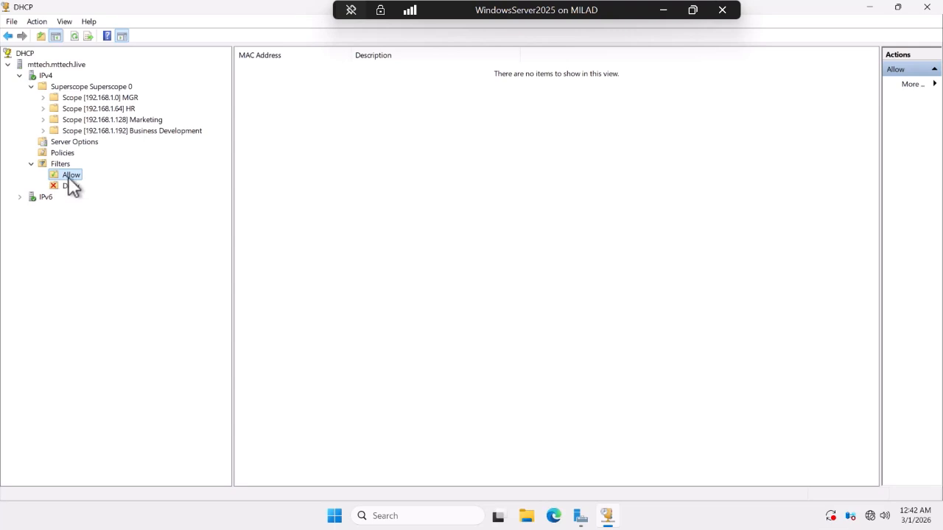
click(43, 97)
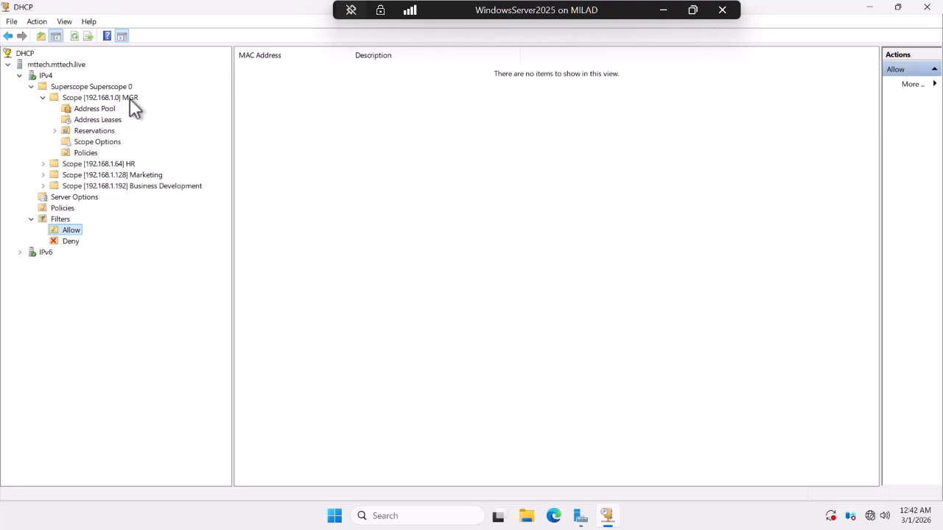
click(85, 119)
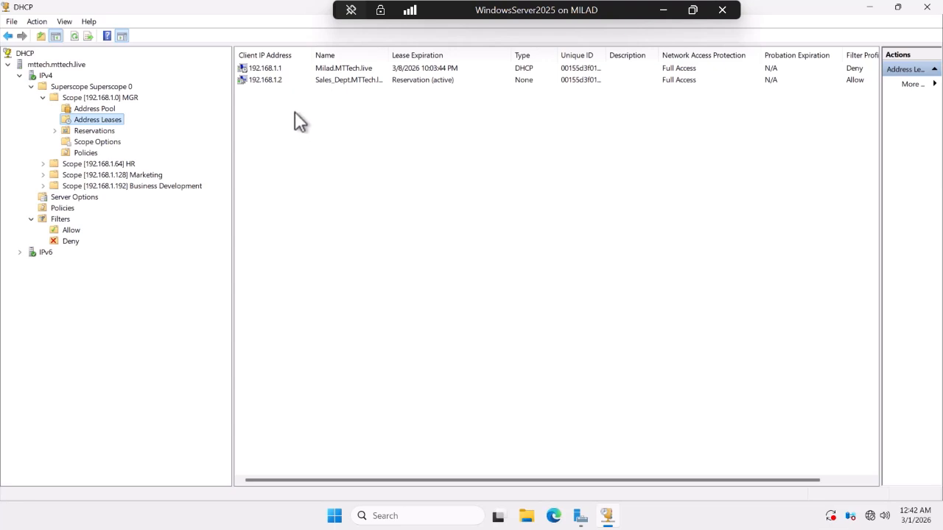
Move lease 192.168.1.1's MAC from the Deny filter to Allow, then view the Allow list.
click(268, 69)
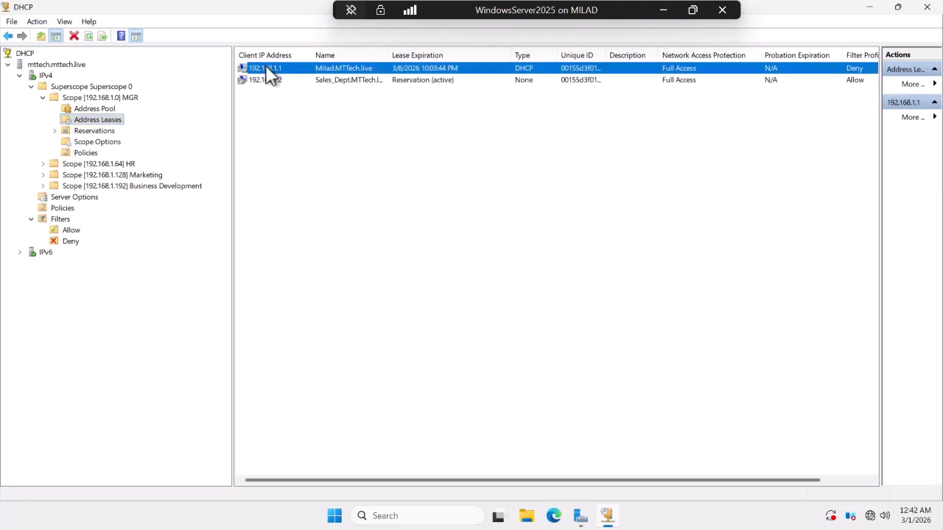
right_click(266, 65)
mouse_move(302, 74)
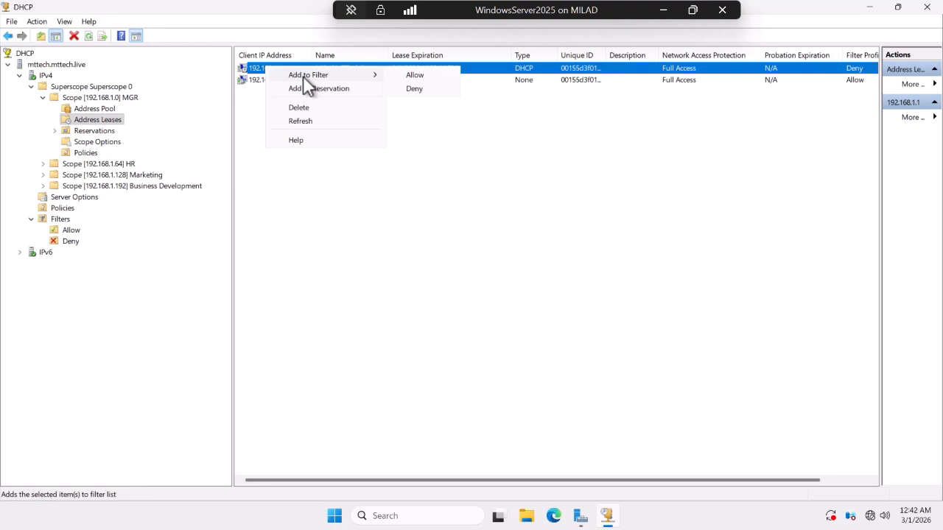
click(417, 75)
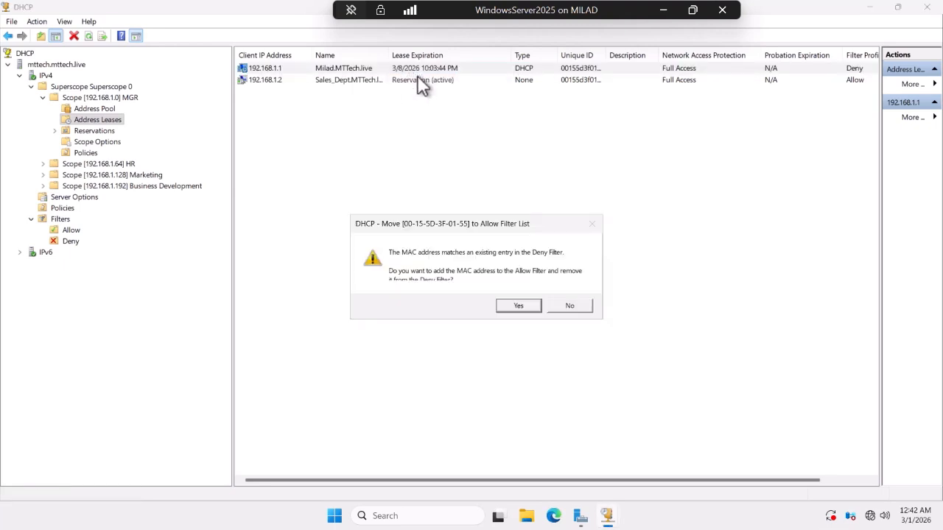
click(519, 306)
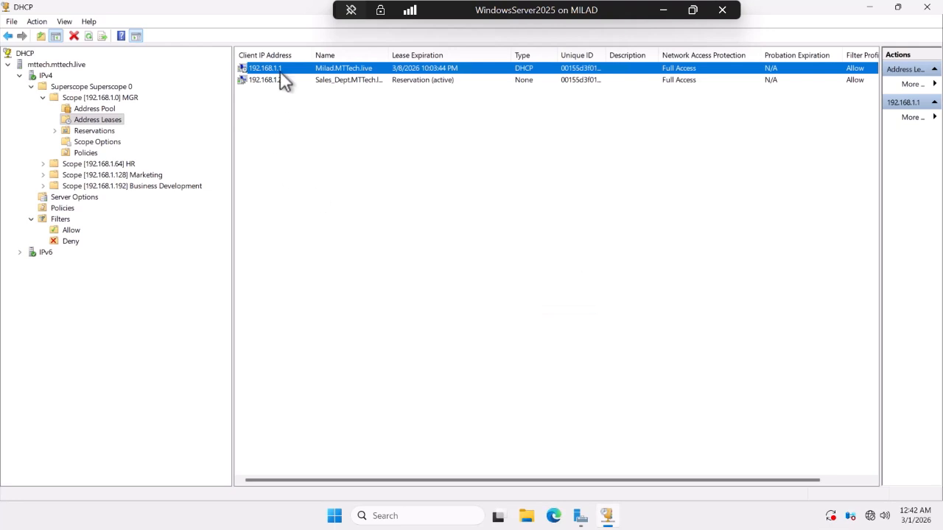
click(69, 235)
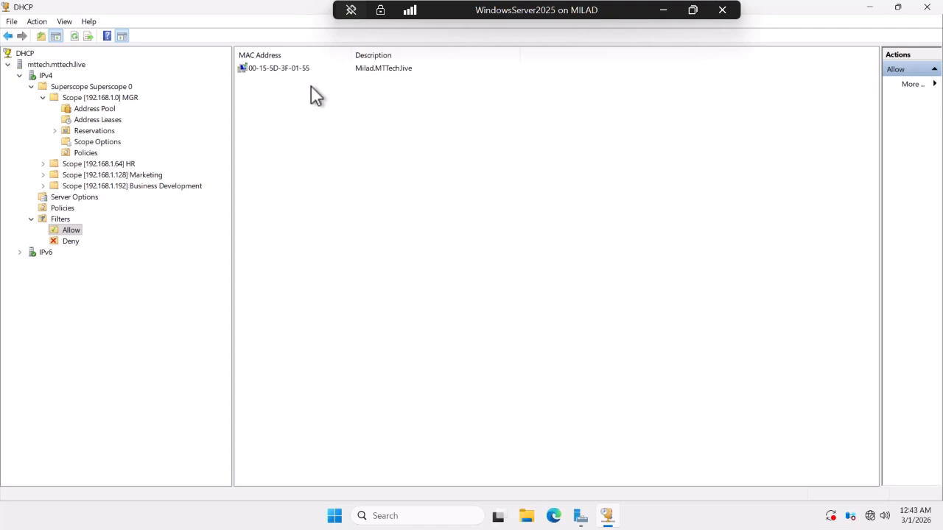
Put 192.168.1.2's MAC 00-15-5D-3F-01-79 on the Deny filter, deleting its reservation, then check Reservations.
click(93, 120)
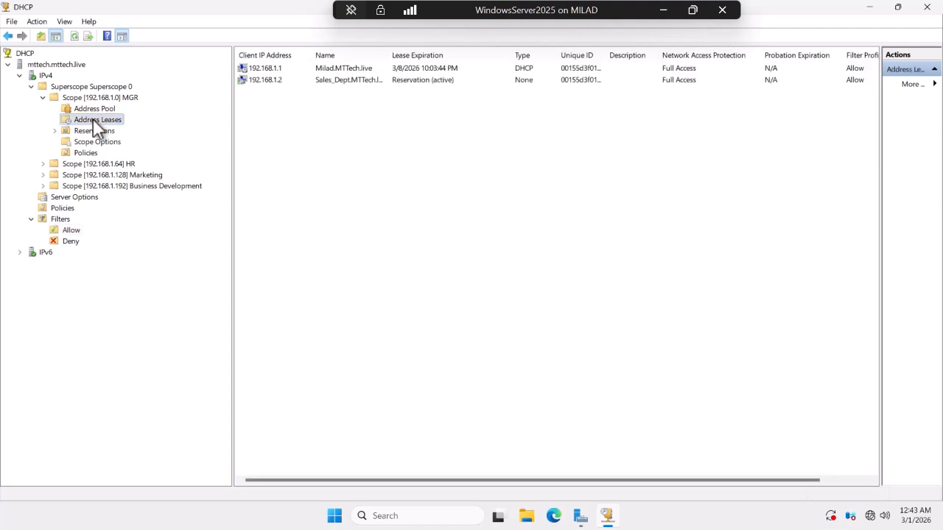
right_click(276, 87)
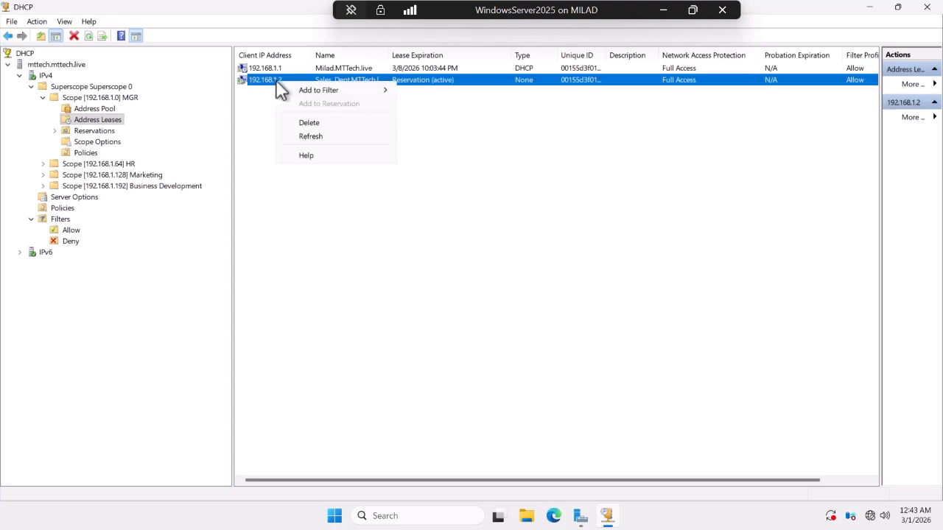
mouse_move(318, 90)
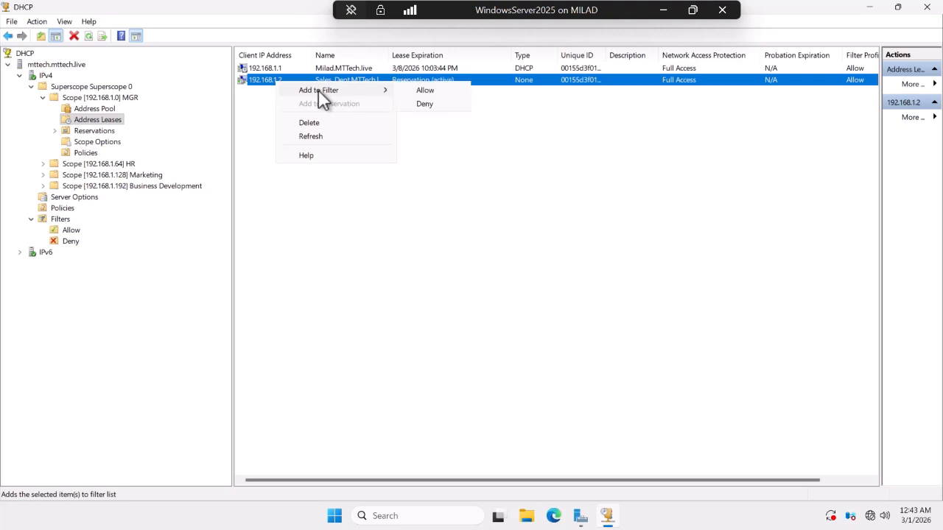
click(425, 103)
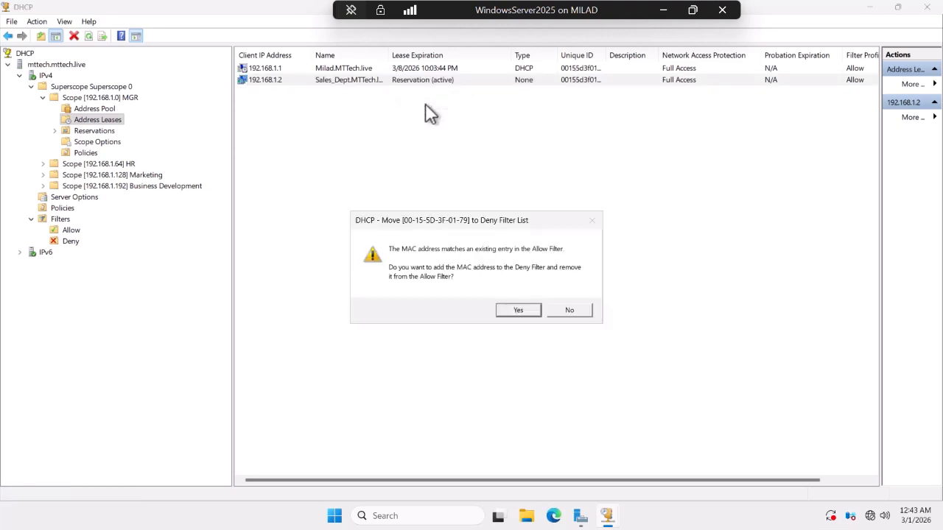
click(511, 310)
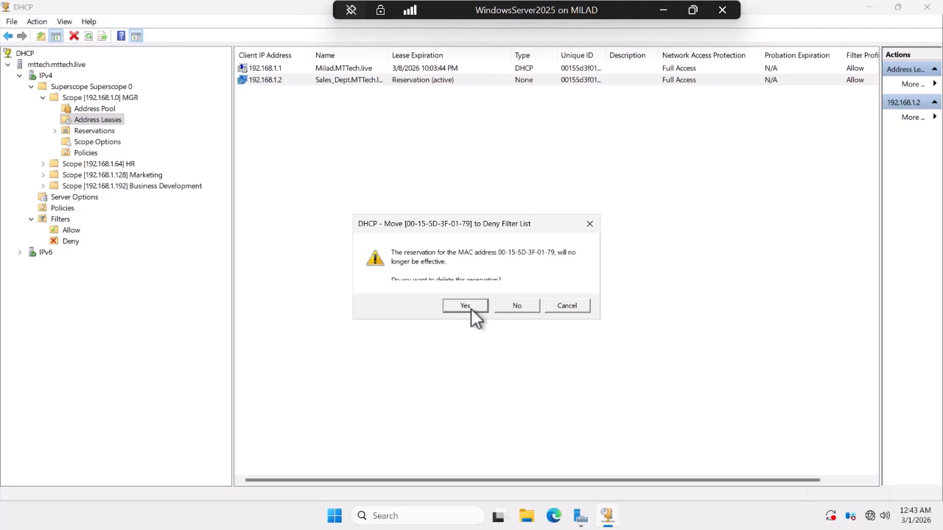
click(464, 306)
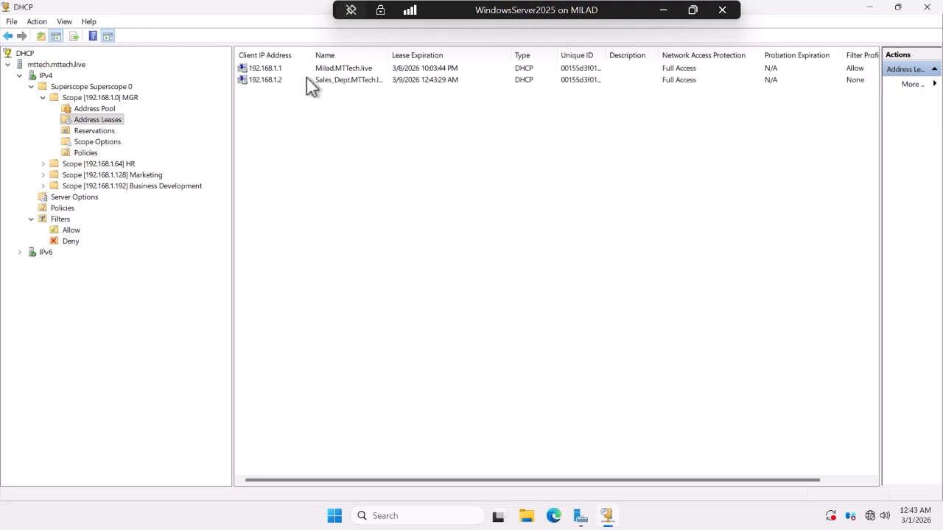
click(91, 131)
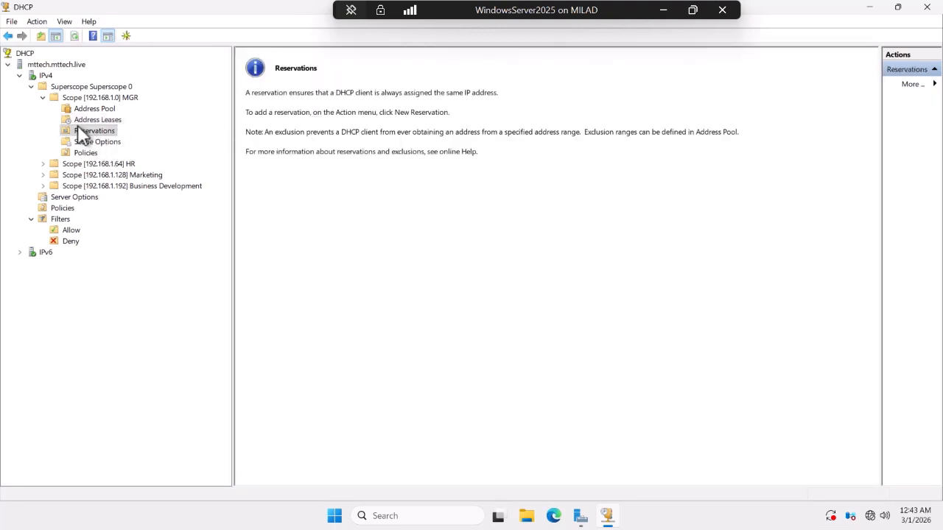
Review the Deny and Allow filter lists; Allow holds only 00-15-5D-3F-01-55.
click(70, 242)
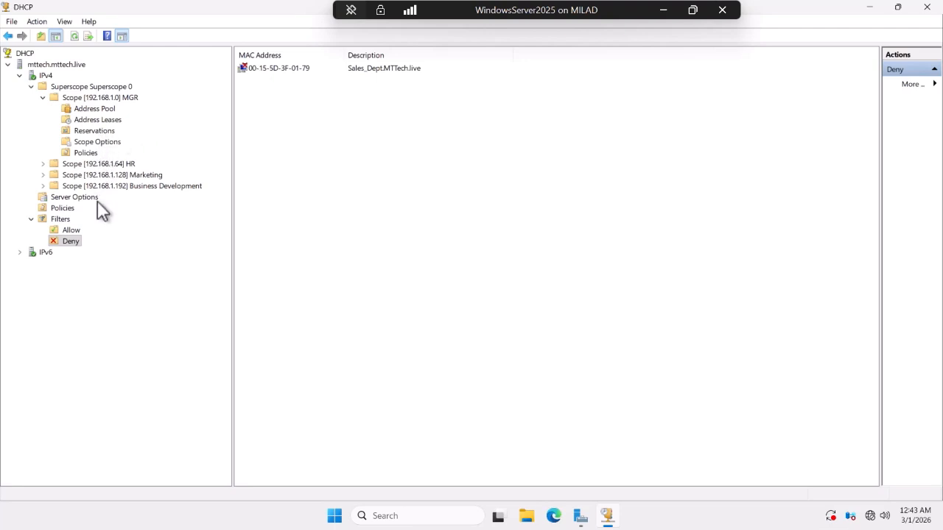
click(69, 231)
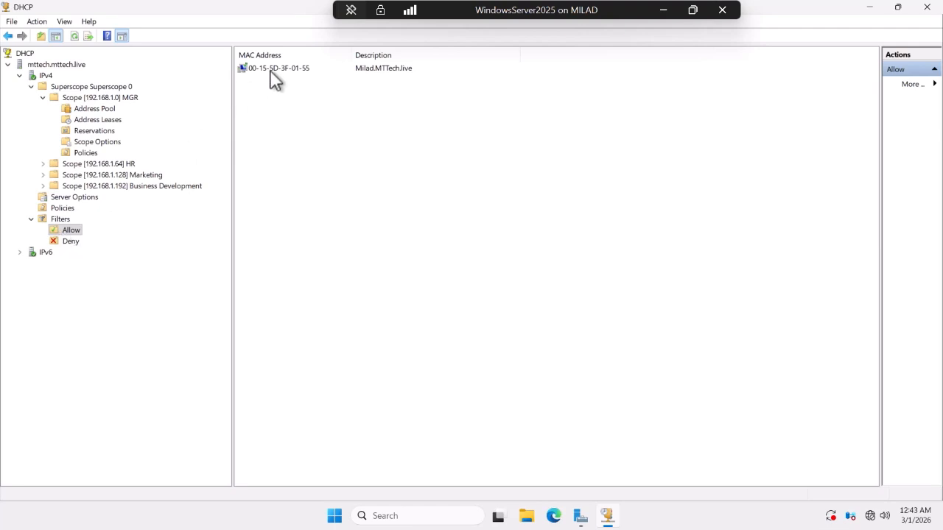
right_click(59, 221)
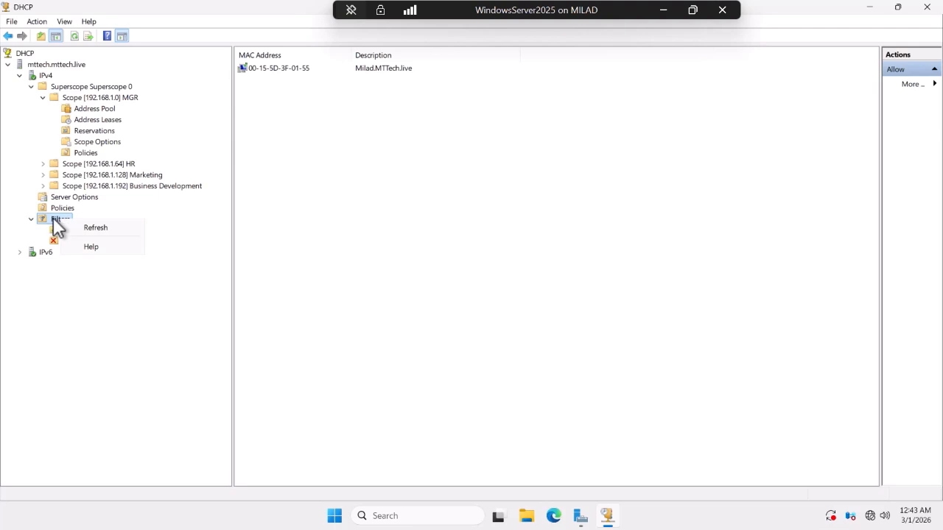
click(66, 231)
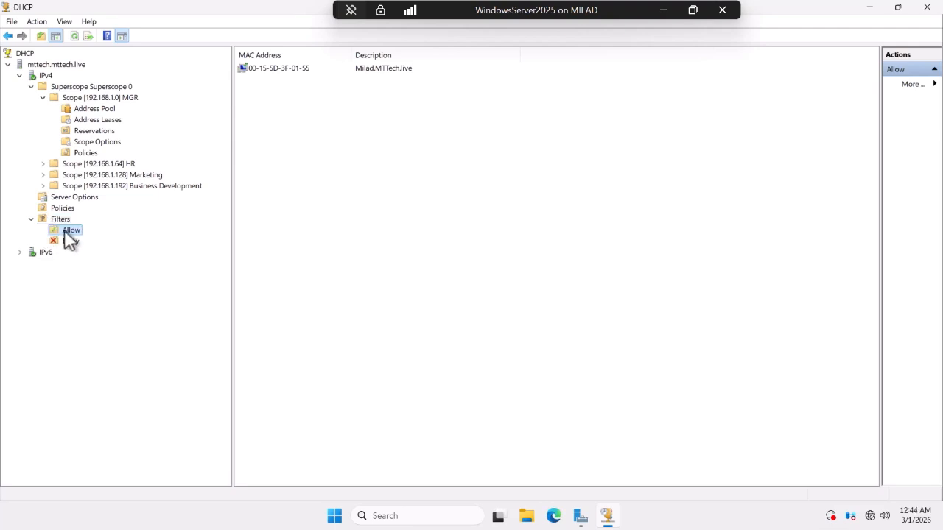
right_click(65, 230)
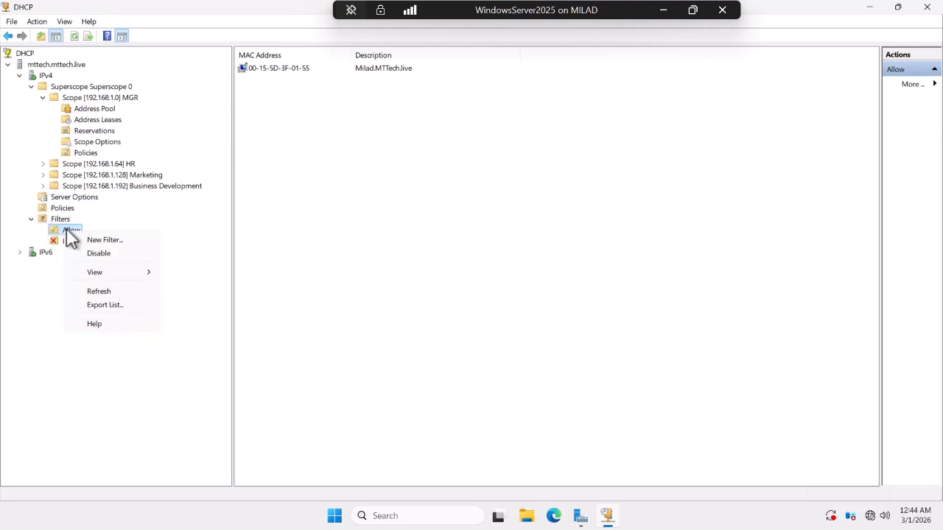
click(301, 312)
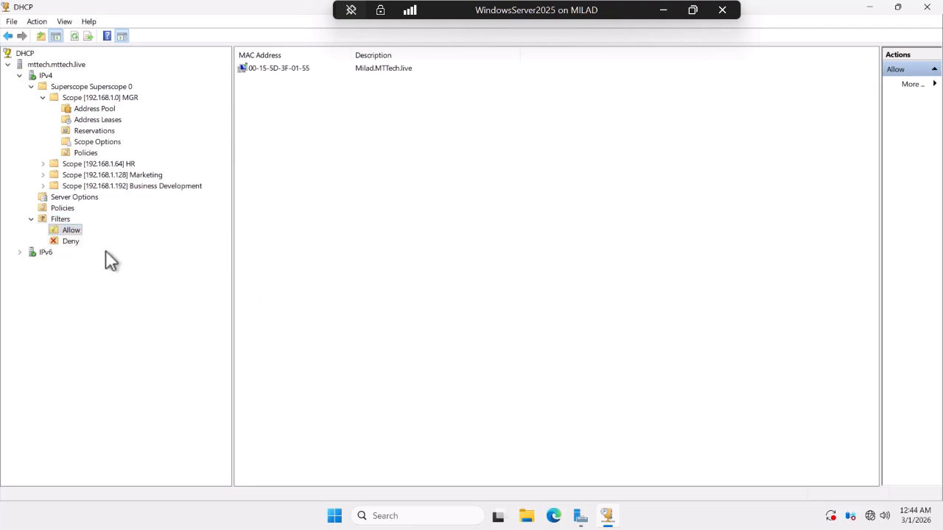
Add a new Allow filter for MAC 00175E3D0266 with description MarketingSupervisor.
right_click(66, 232)
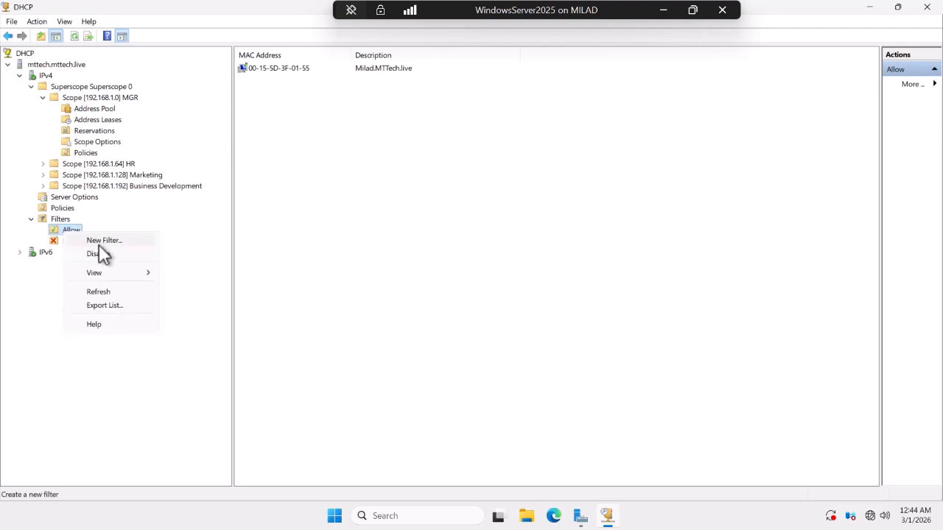
click(101, 240)
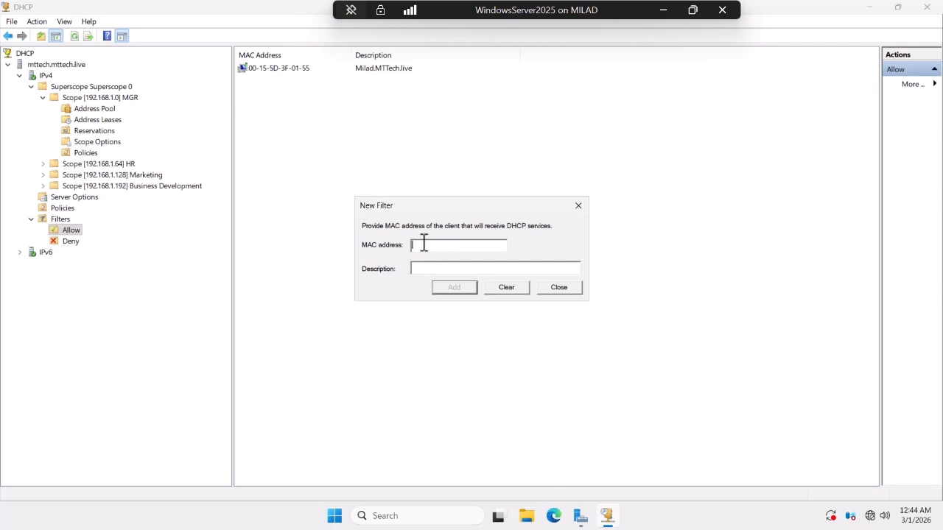
text(00)
text(15)
text(5)
drag(452, 214, 486, 240)
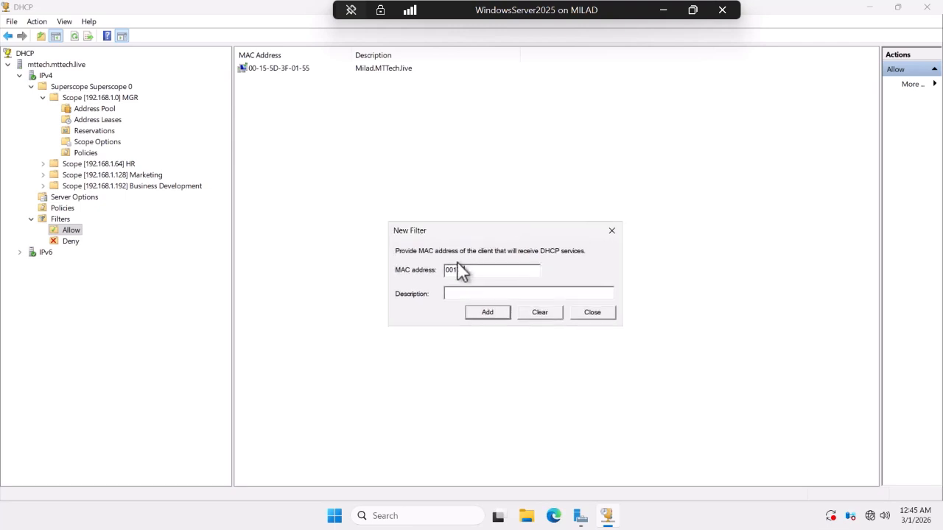
key(BackSpace)
text(5)
text(E)
text(3D0266)
click(481, 292)
text(MarketingSuperviso)
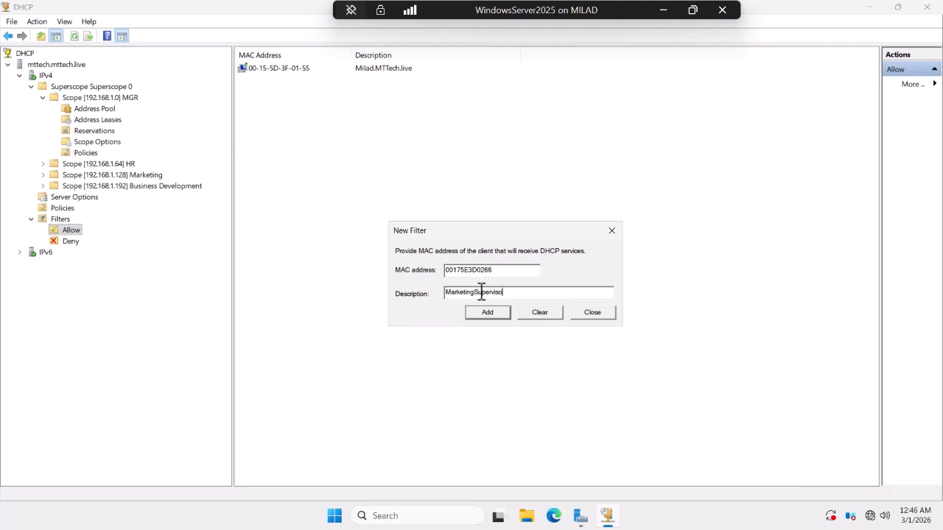
text(r)
click(489, 312)
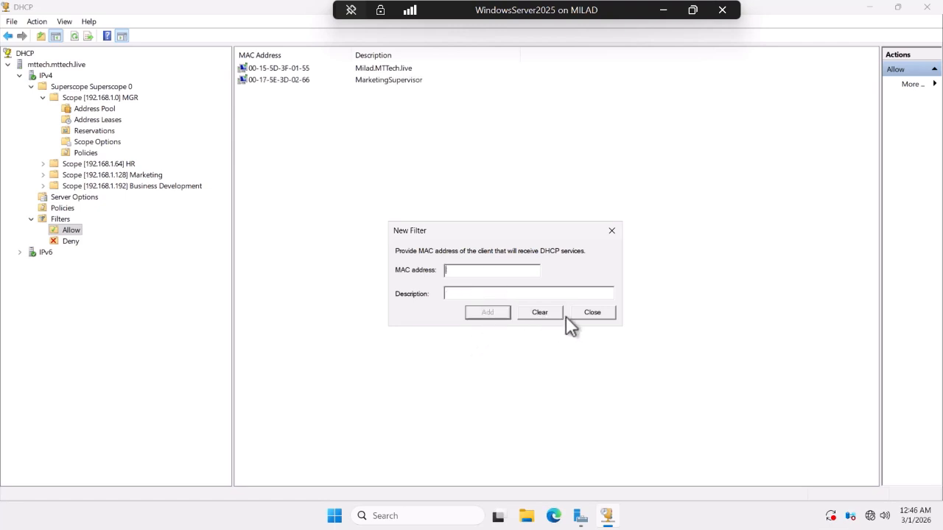
Move the MarketingSupervisor entry 00-17-5E-3D-02-66 from Allow to Deny and view the Deny list.
click(595, 313)
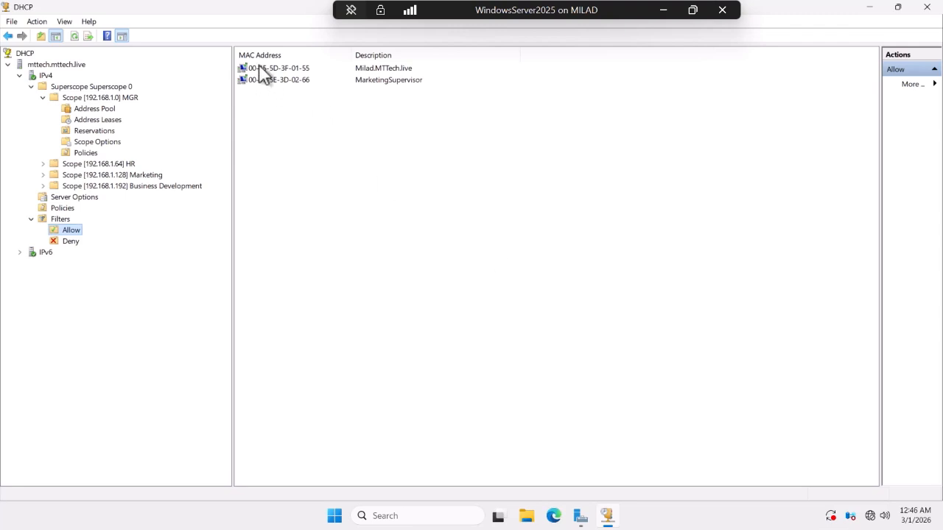
click(277, 81)
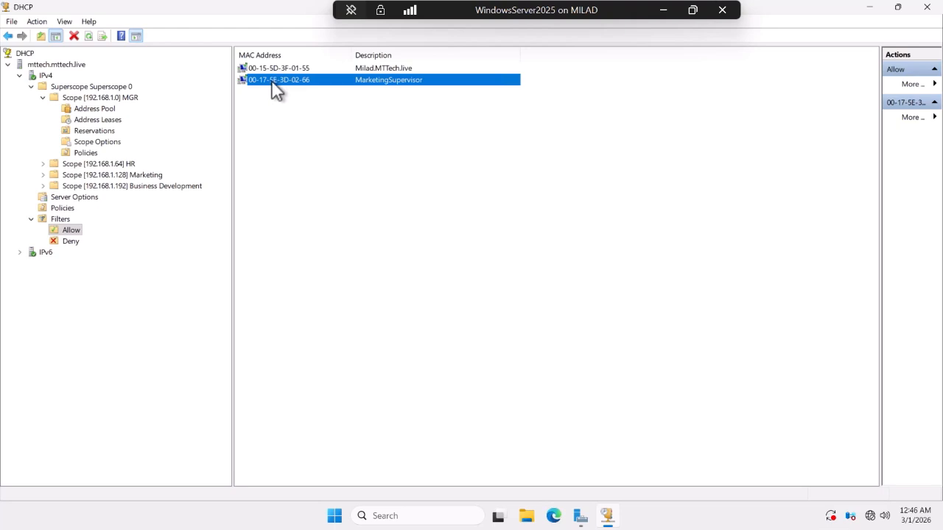
right_click(272, 82)
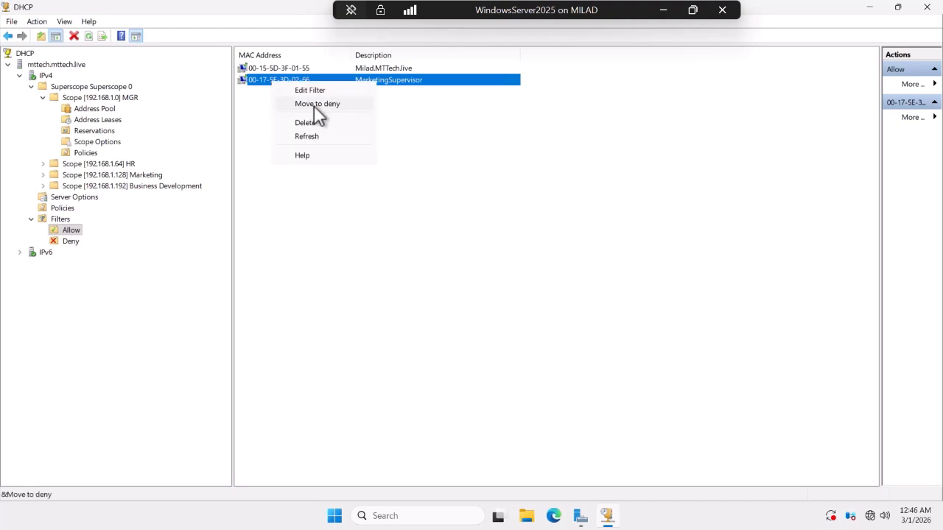
click(314, 105)
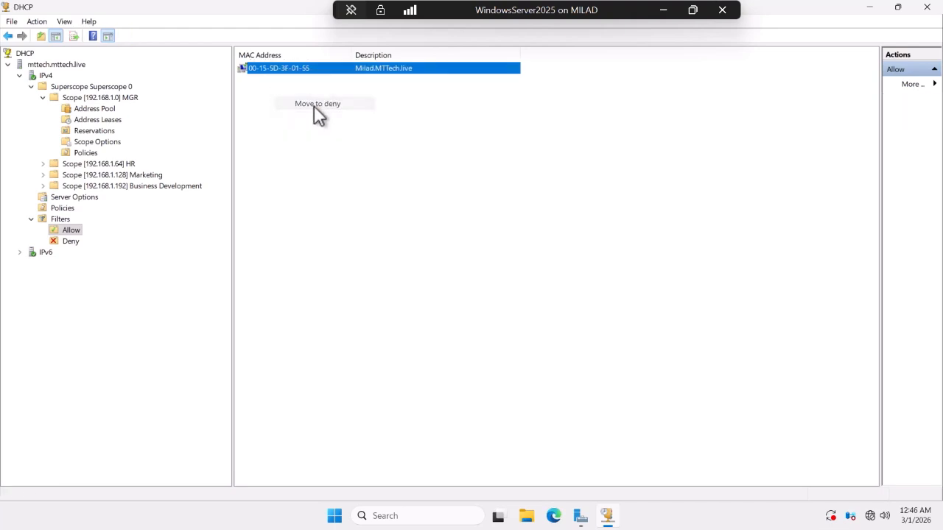
click(70, 242)
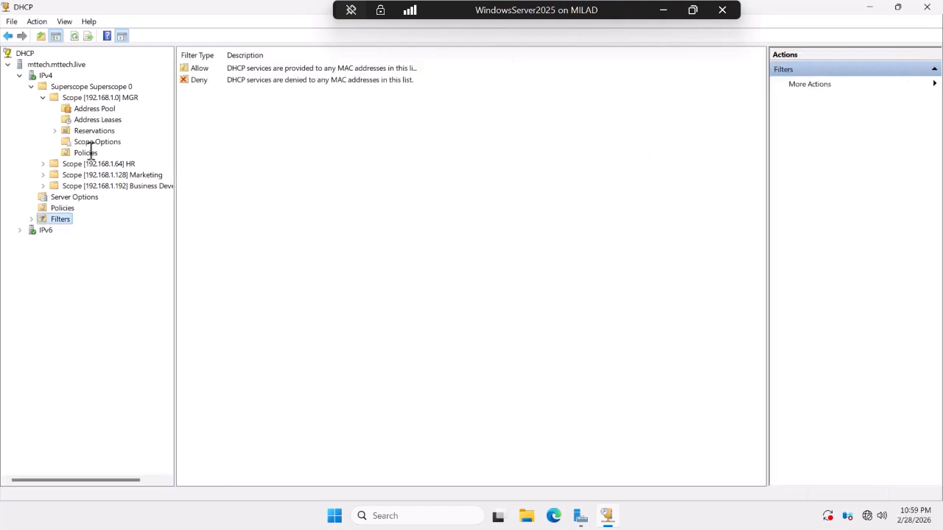
Deactivate Superscope 0 and its scopes, then minimize the Windows Server session.
right_click(55, 88)
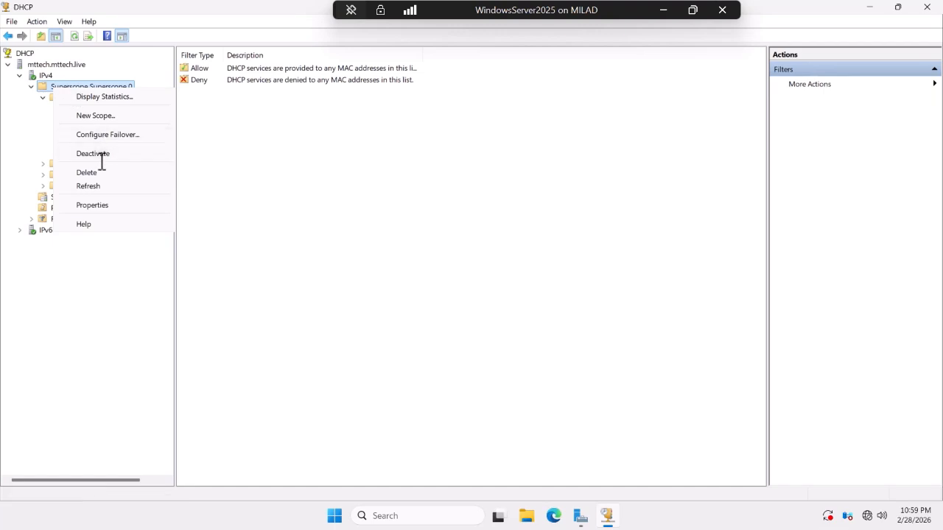
click(53, 86)
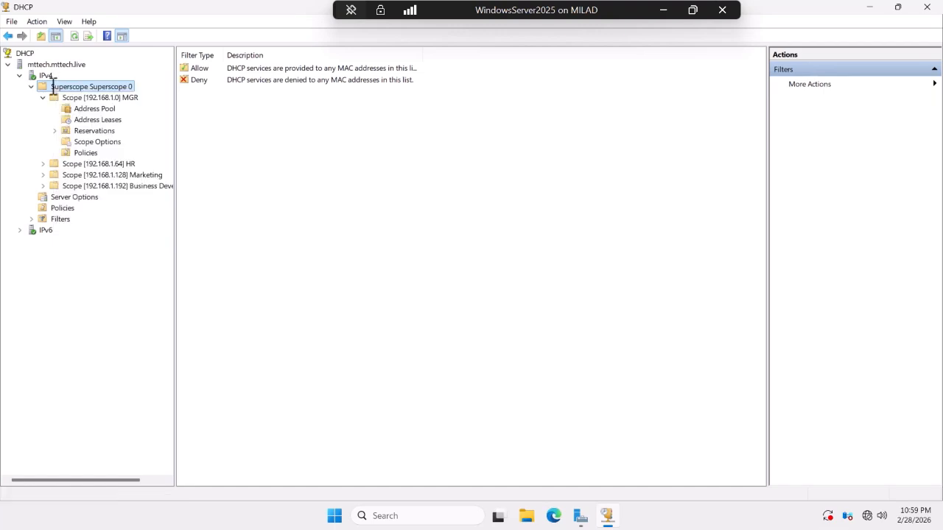
right_click(53, 86)
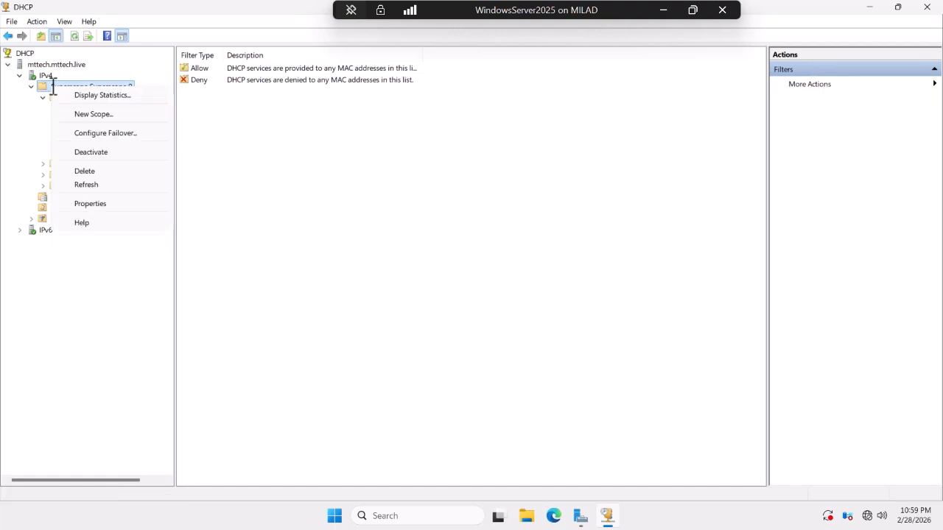
click(96, 154)
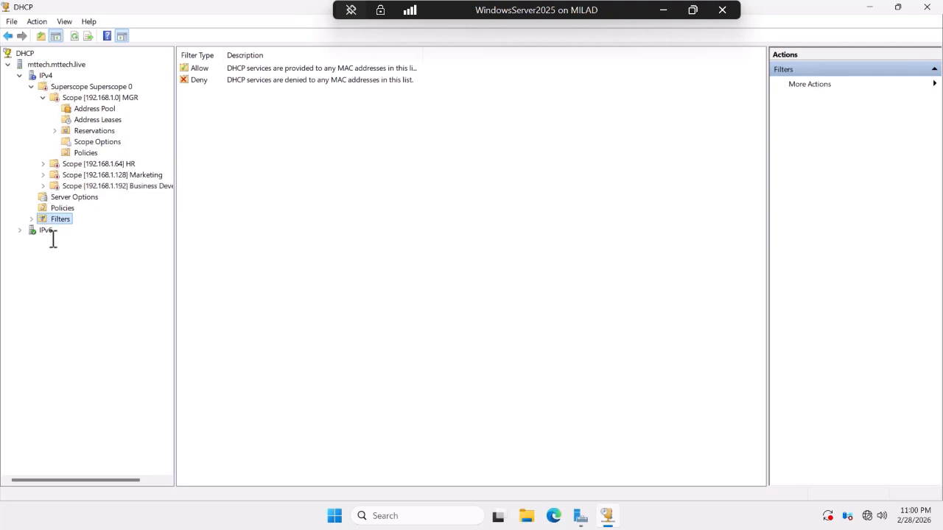
click(657, 11)
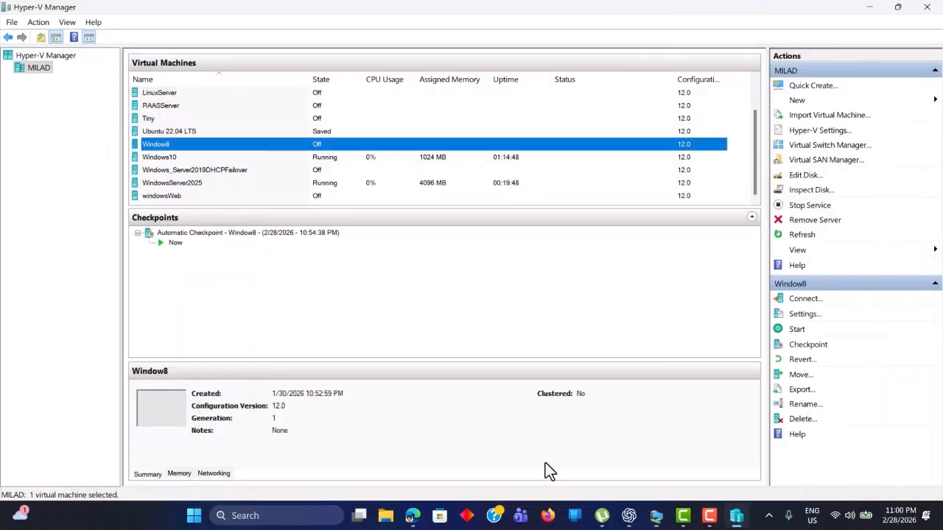
Switch to the Windows 10 VM and run ncpa.cpl to open Network Connections.
mouse_move(628, 519)
click(569, 453)
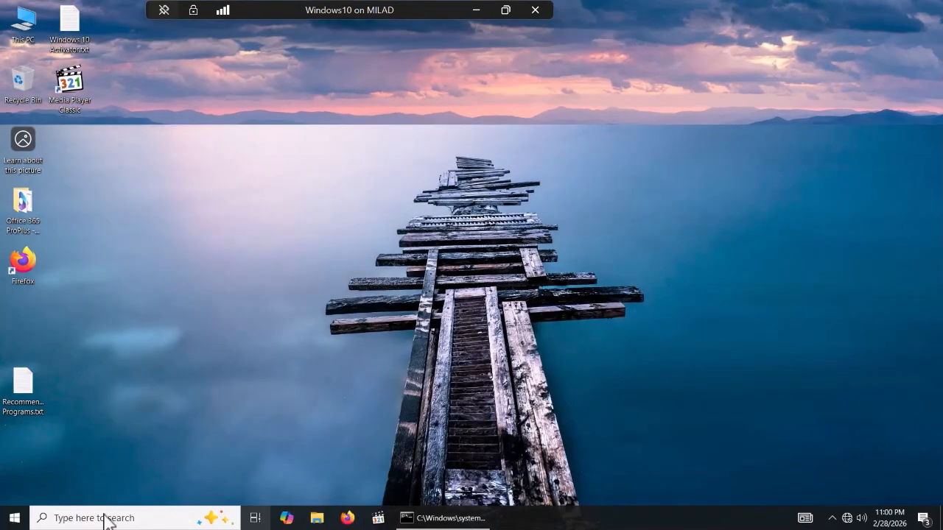
key(super+r)
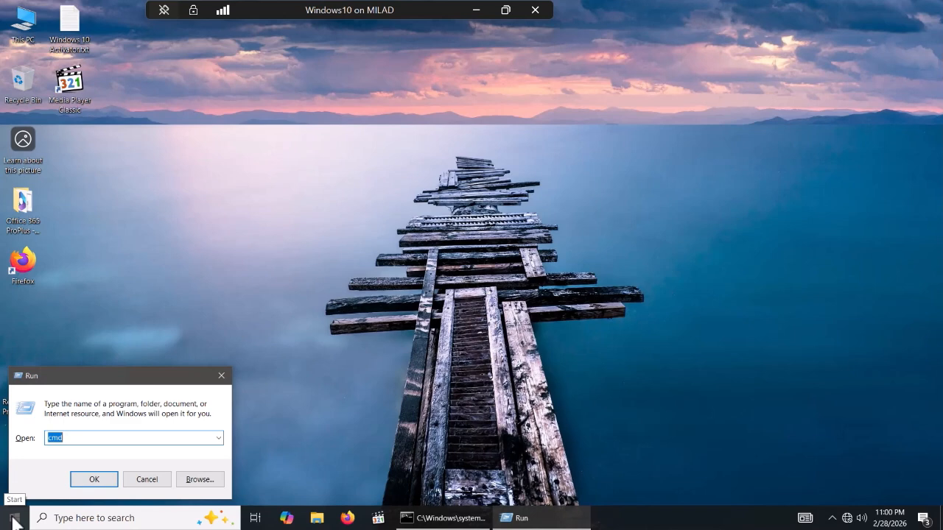
text(cm)
key(BackSpace)
key(BackSpace)
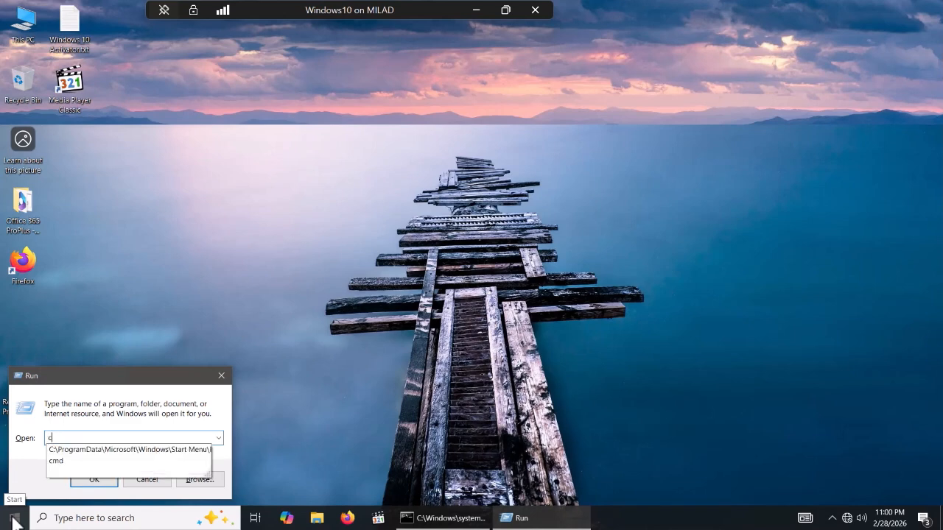
text(ncpa)
key(Down)
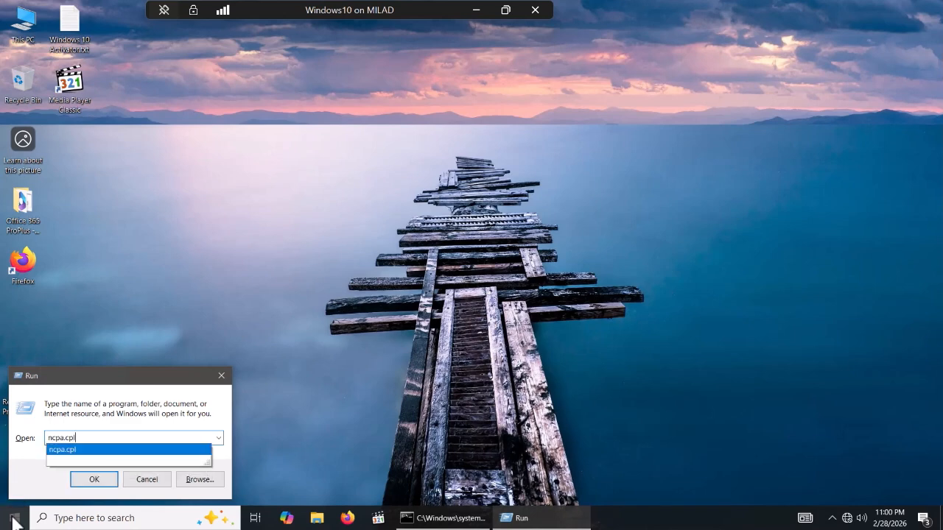
key(Return)
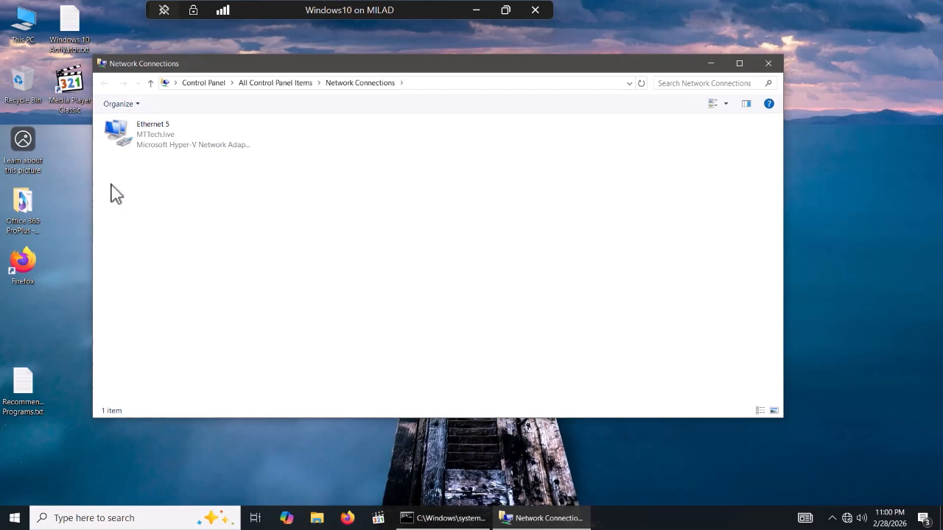
Enable the disabled Ethernet 5 adapter.
click(173, 140)
click(188, 108)
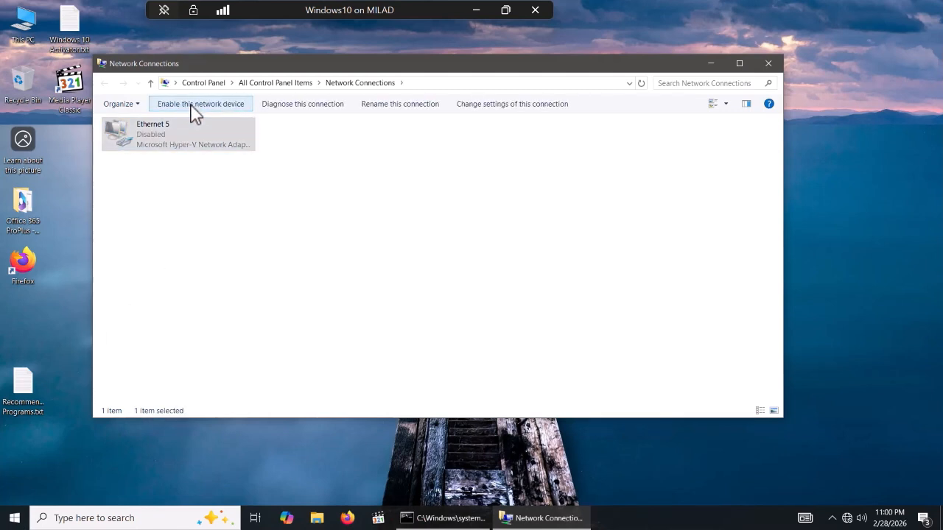
click(190, 106)
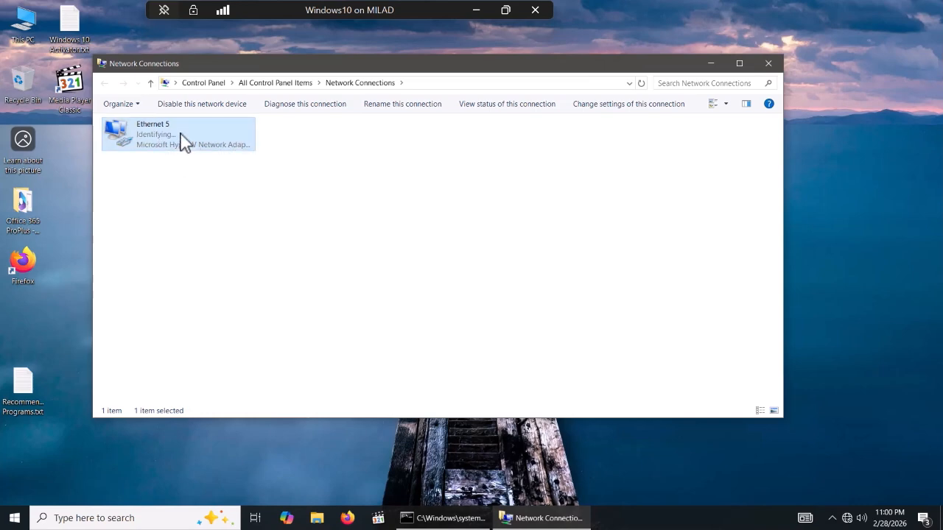
Minimize the Windows 10 VM and return to the Windows Server 2025 machine.
click(476, 10)
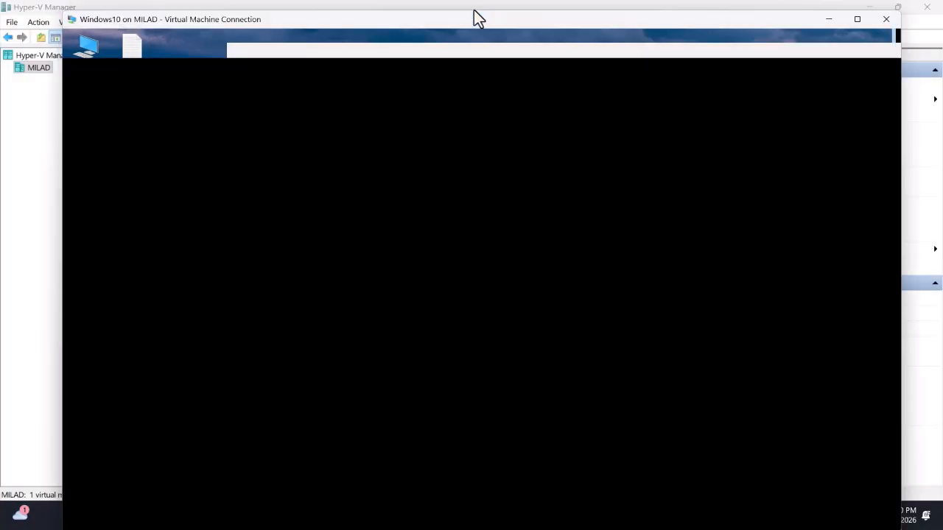
mouse_move(730, 516)
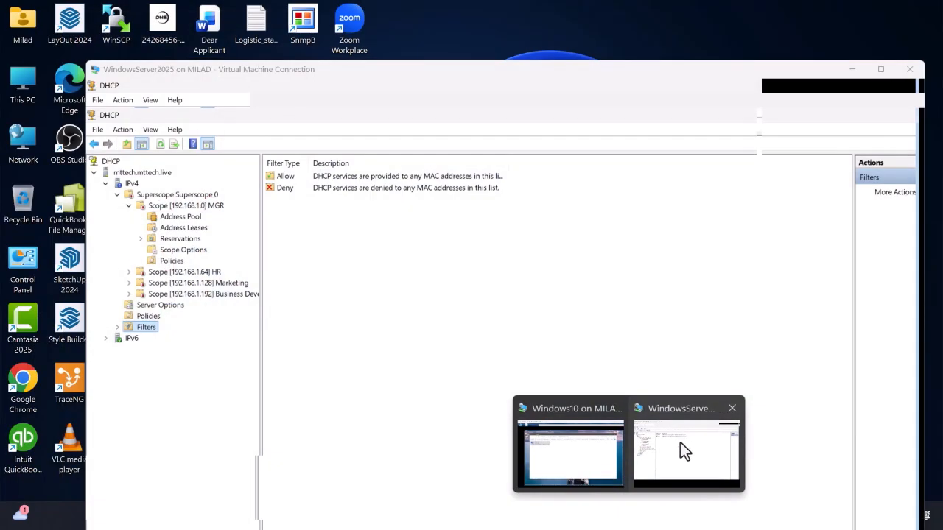
click(680, 441)
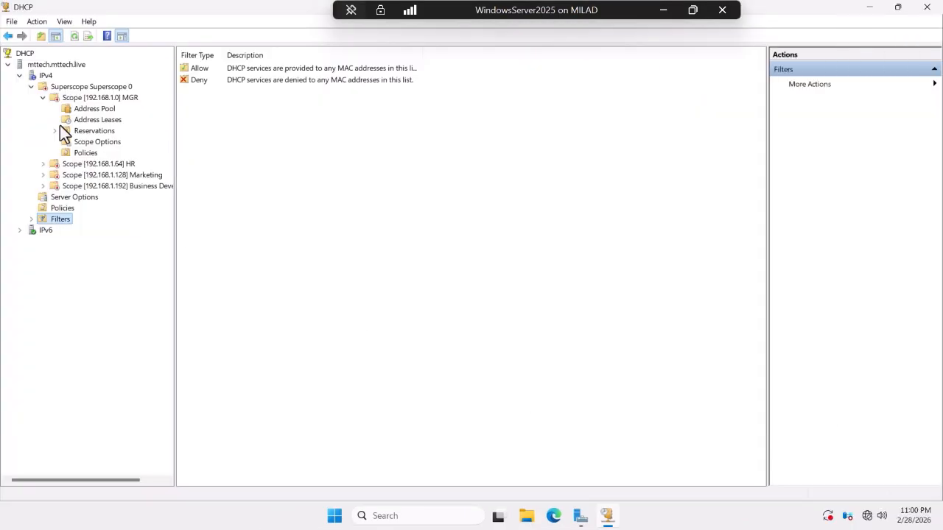
Activate Superscope 0 again and expand it down to the MGR scope.
right_click(63, 88)
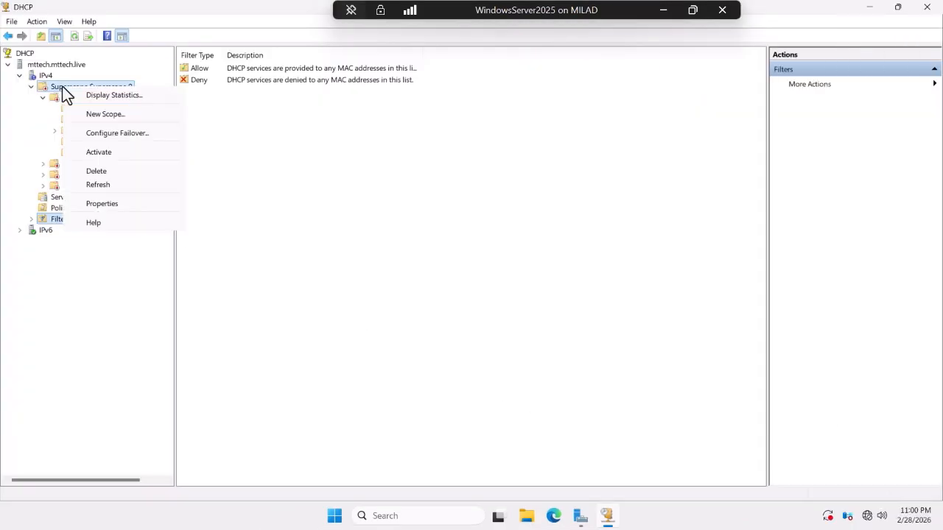
click(98, 153)
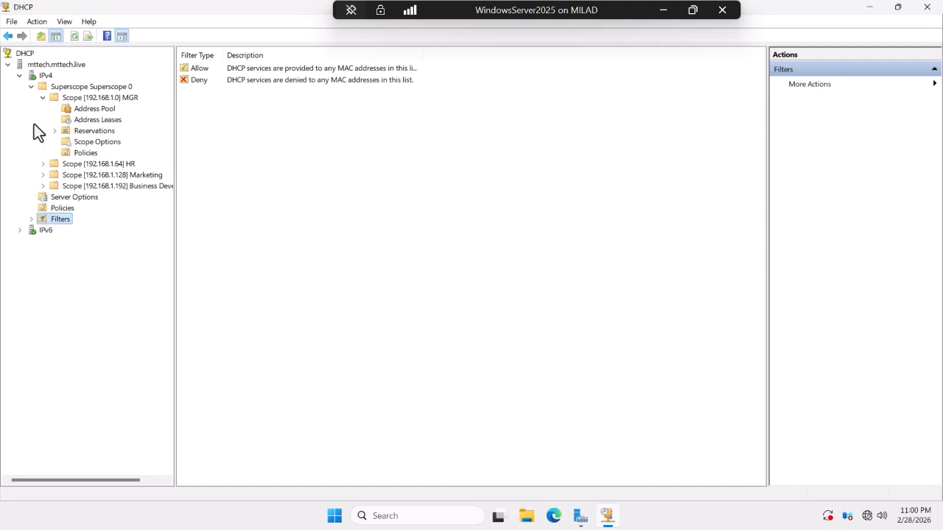
click(31, 86)
click(31, 86)
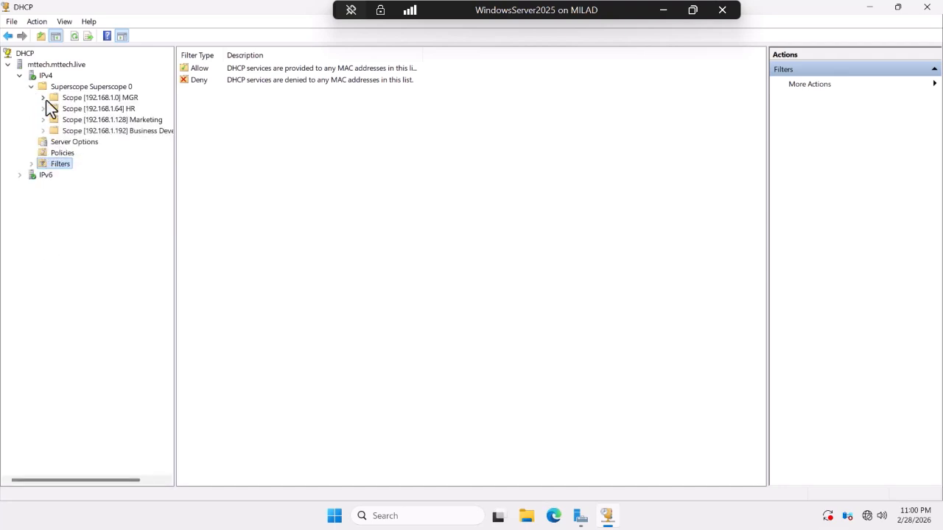
click(43, 97)
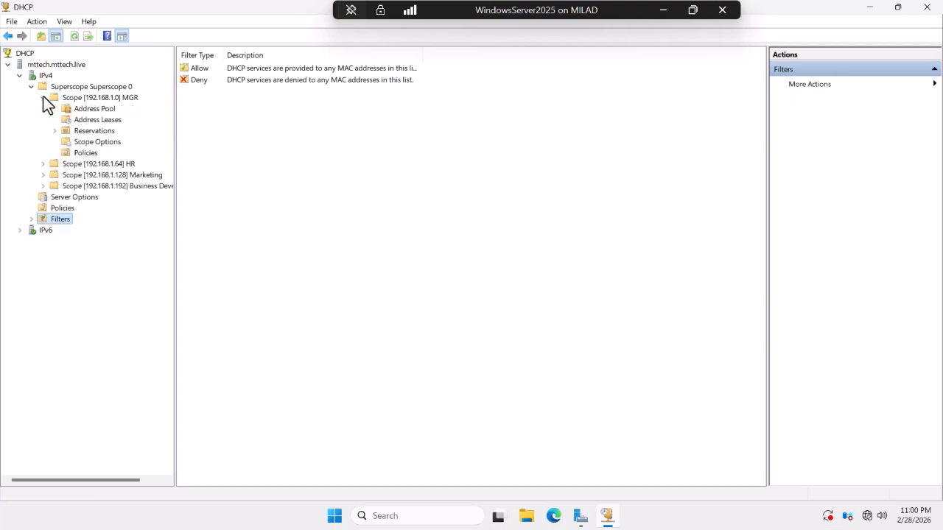
View the MGR scope's Scope Options, then its empty Policies list.
click(90, 142)
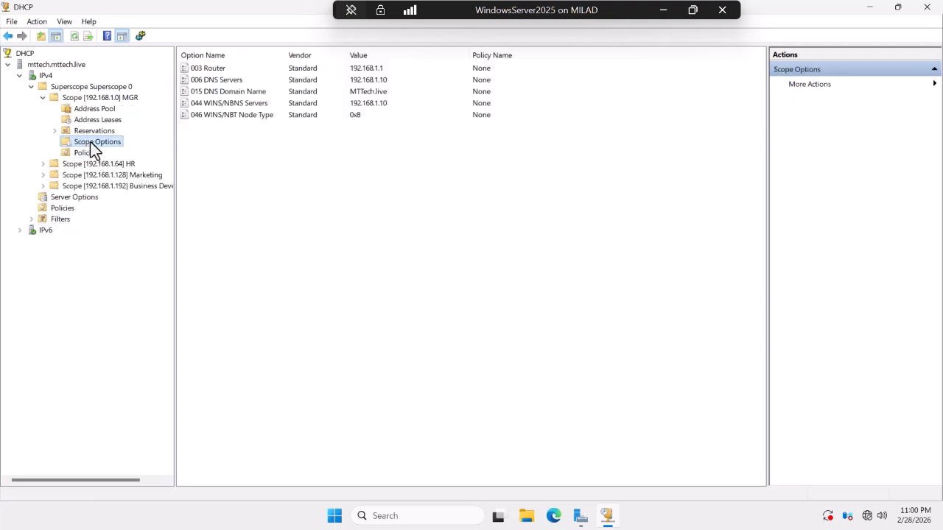
right_click(90, 141)
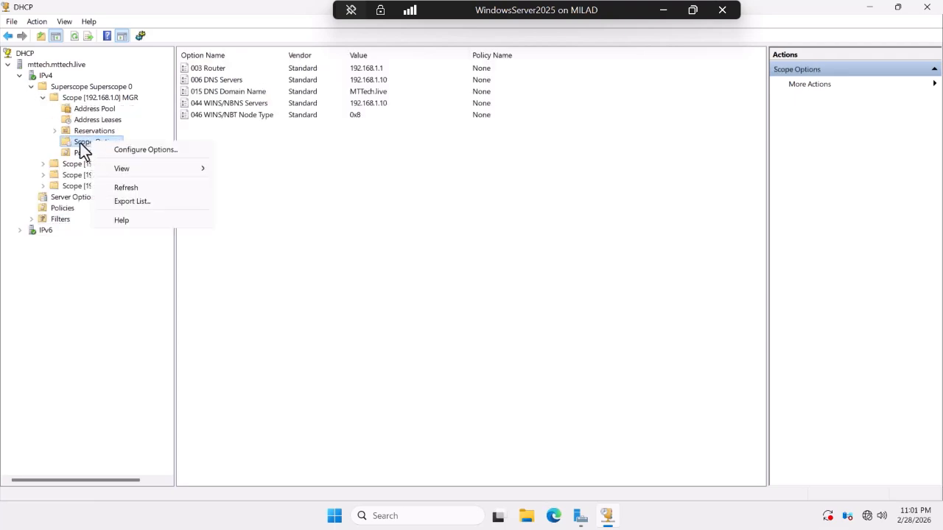
click(83, 153)
click(83, 153)
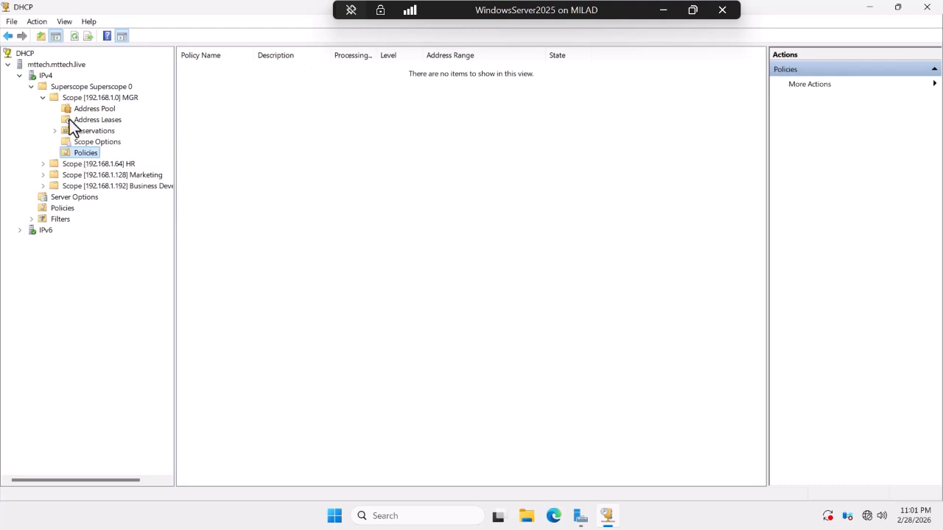
Open the IPv4 Properties and close them without changes.
click(43, 76)
right_click(43, 78)
click(71, 260)
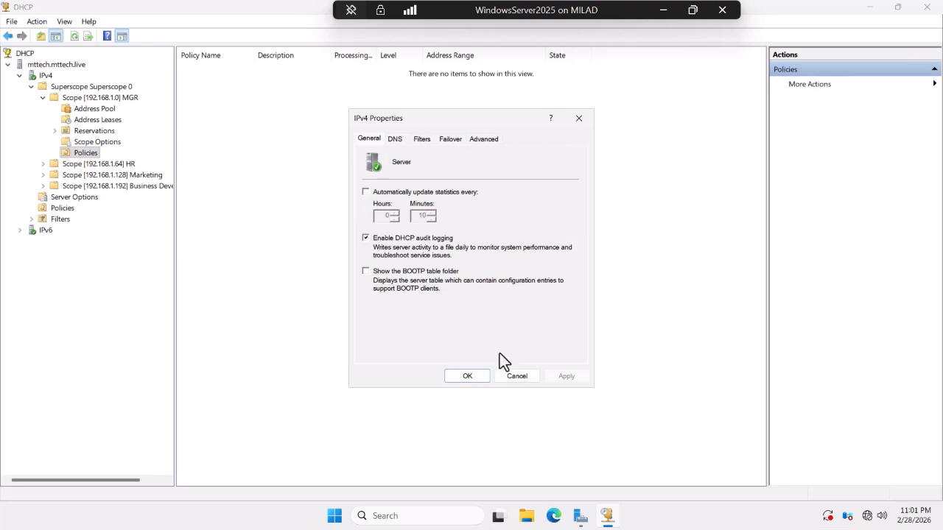
click(506, 376)
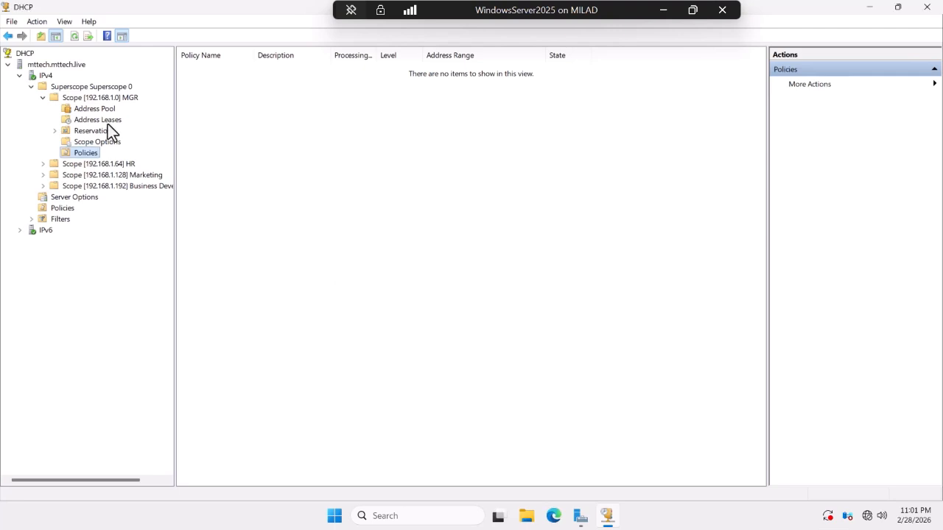
right_click(39, 67)
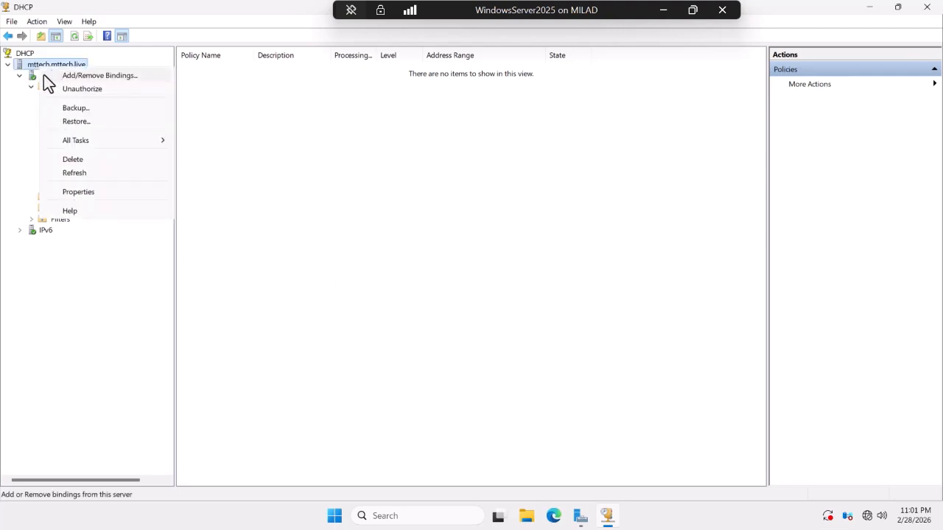
click(8, 107)
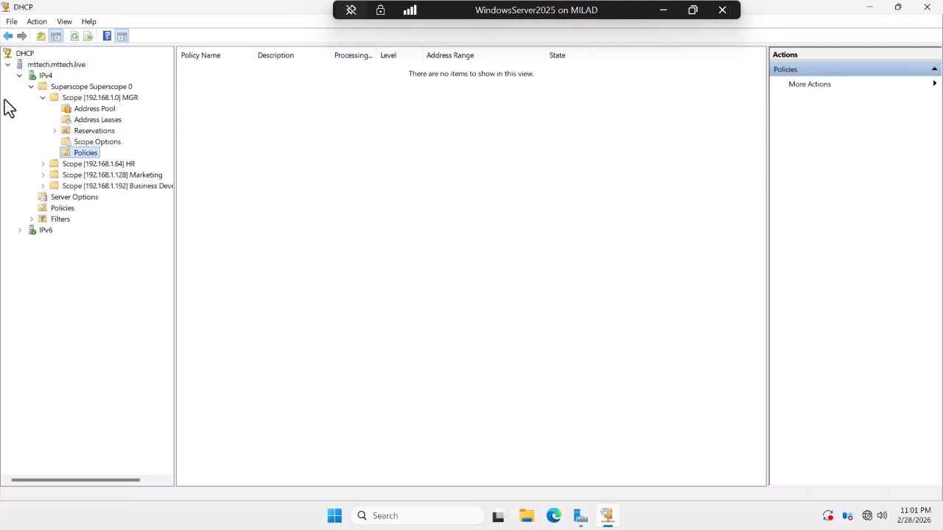
right_click(42, 77)
click(71, 85)
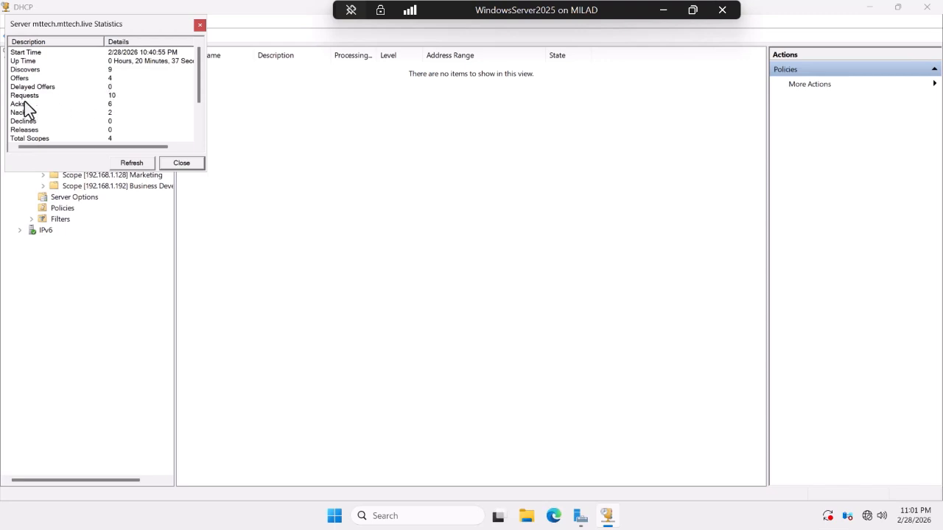
scroll(84, 123, down, 2)
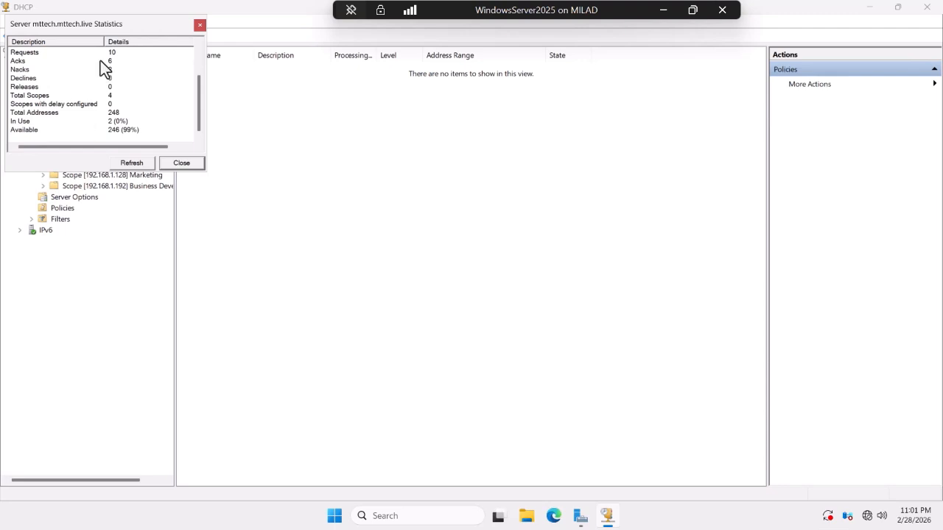
scroll(94, 108, up, 2)
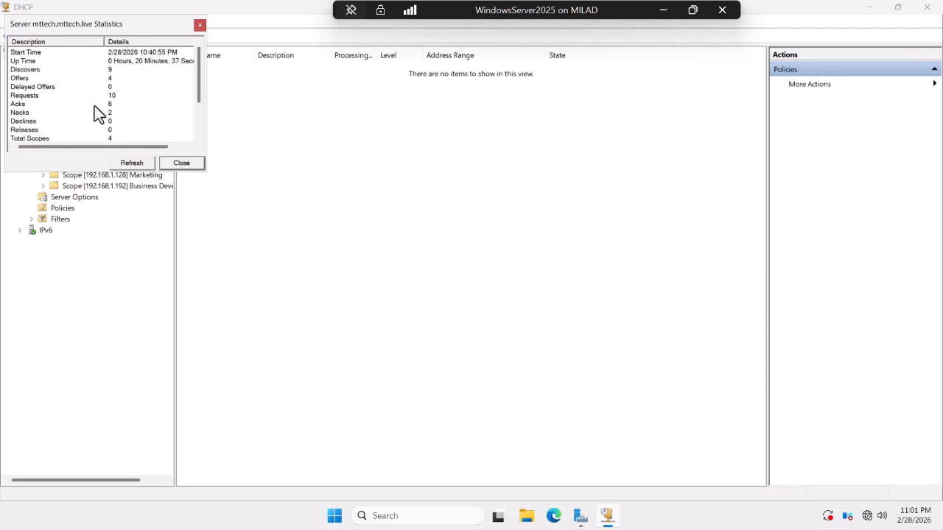
click(169, 163)
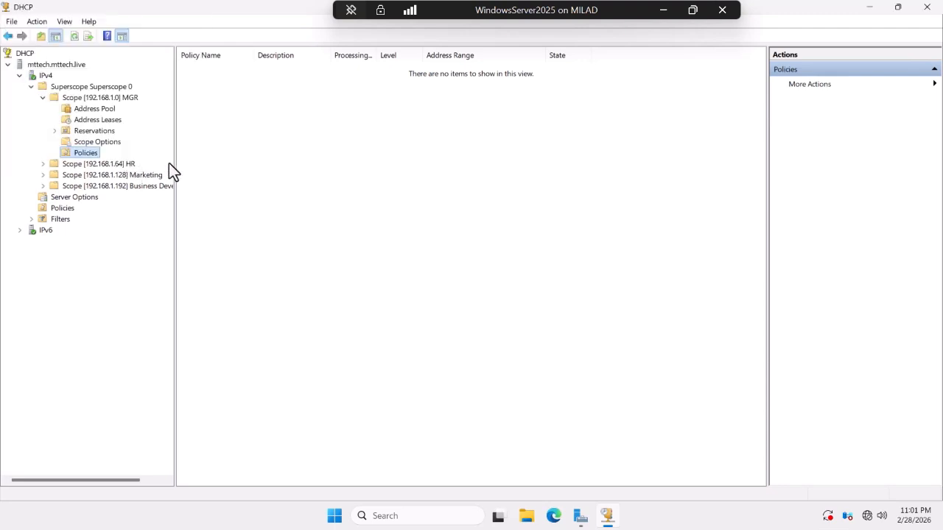
Open the IPv4 properties and toggle automatic statistics updates on, then back off.
right_click(42, 76)
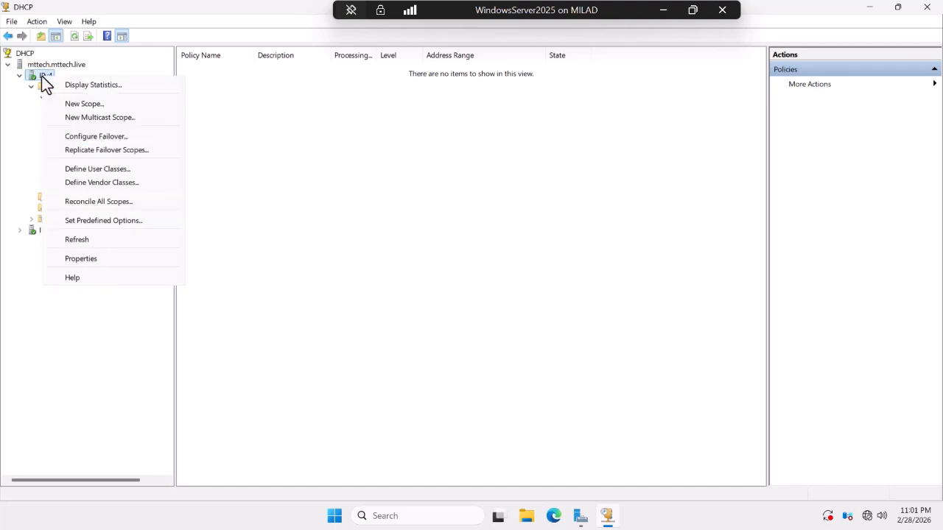
click(95, 256)
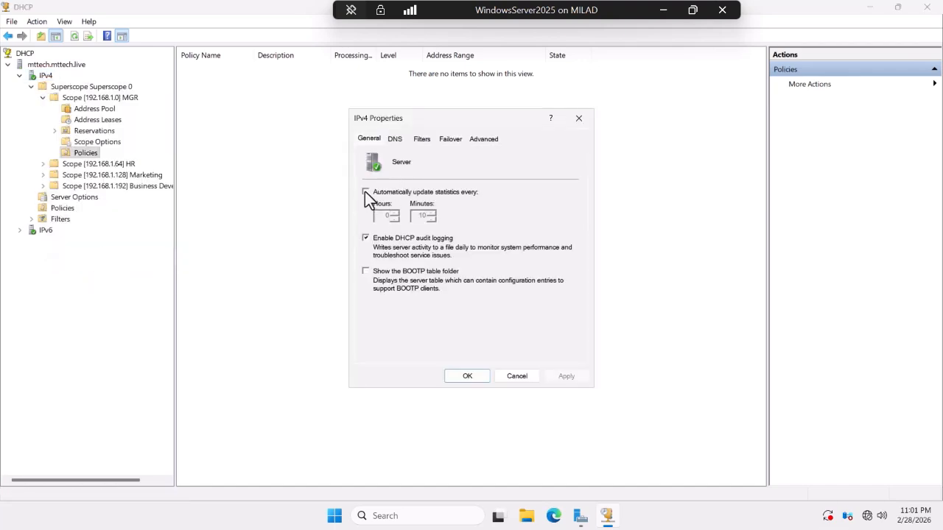
click(366, 192)
click(365, 193)
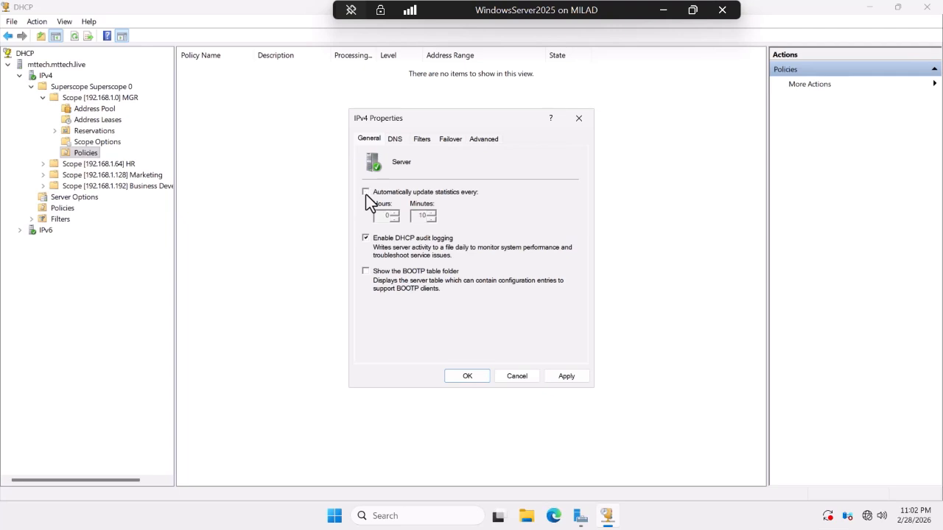
Review the DNS, Filters and Failover tabs, close IPv4 properties unchanged, and collapse Superscope 0.
click(400, 140)
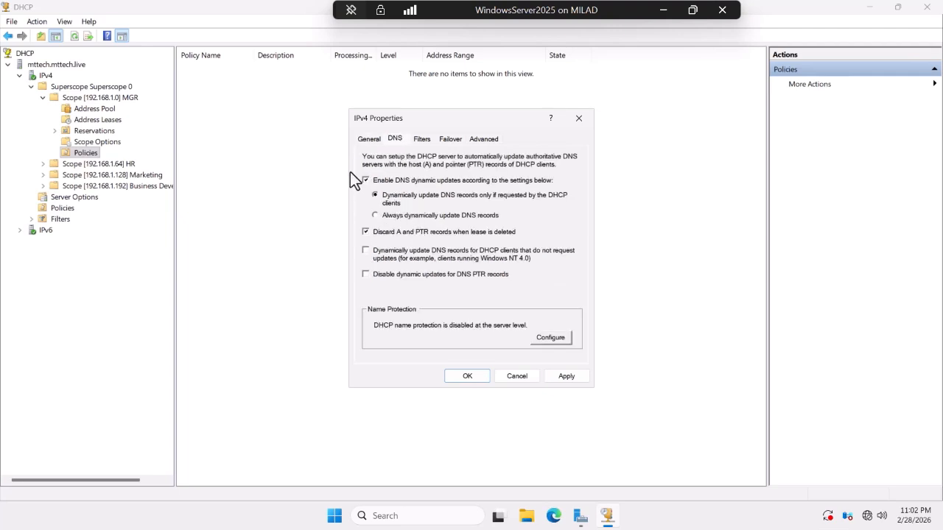
click(422, 140)
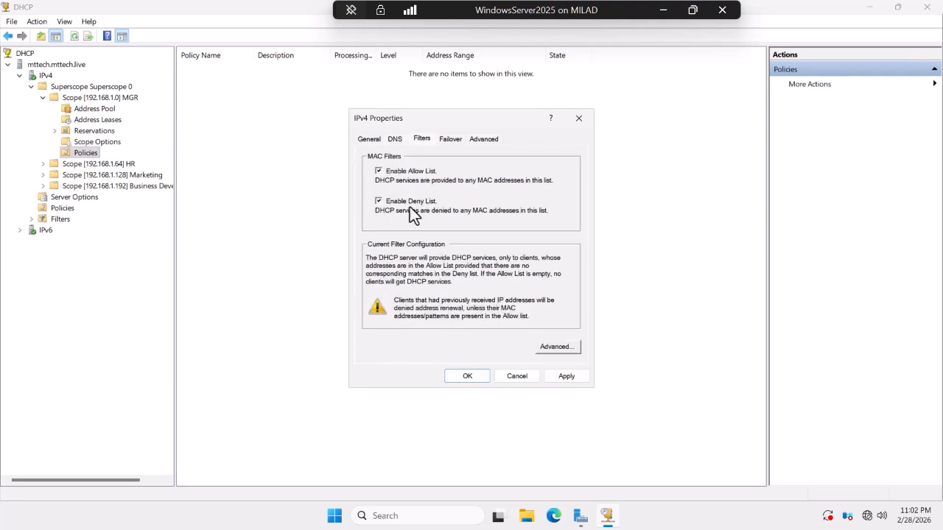
click(448, 141)
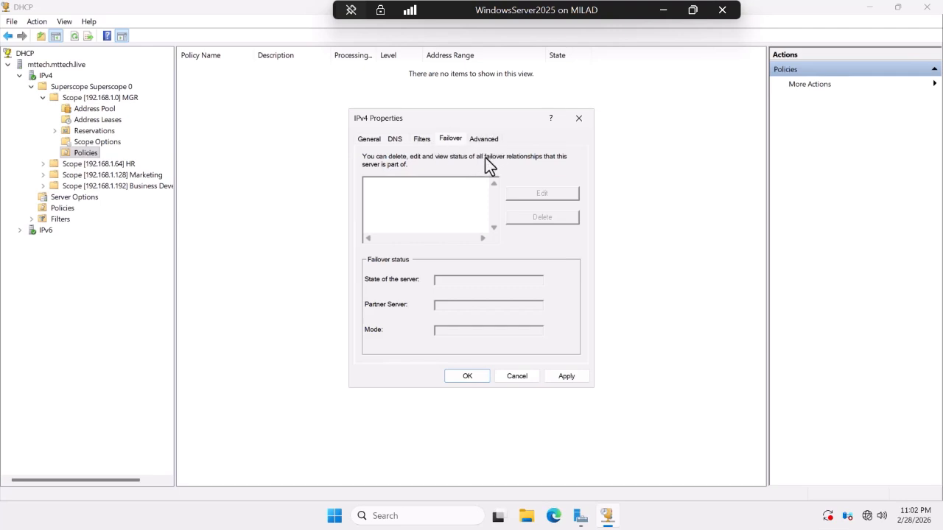
click(508, 375)
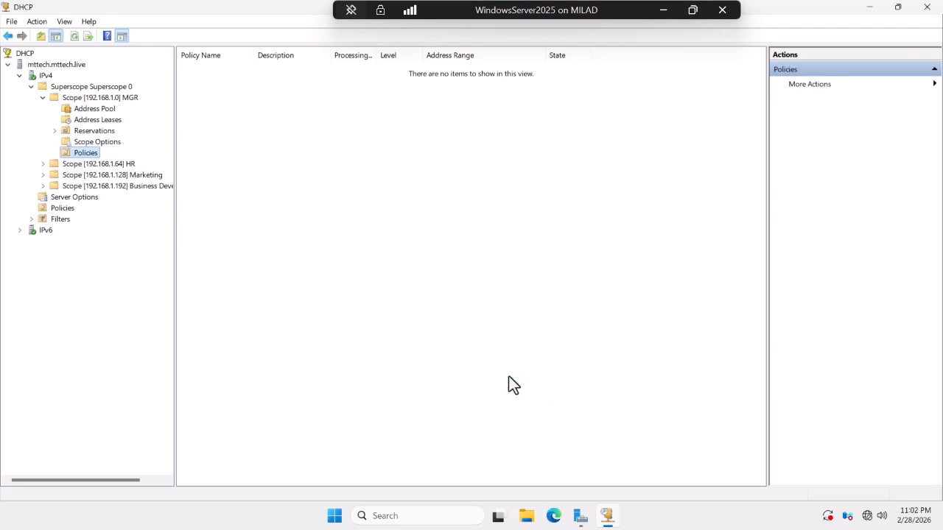
click(30, 87)
right_click(41, 75)
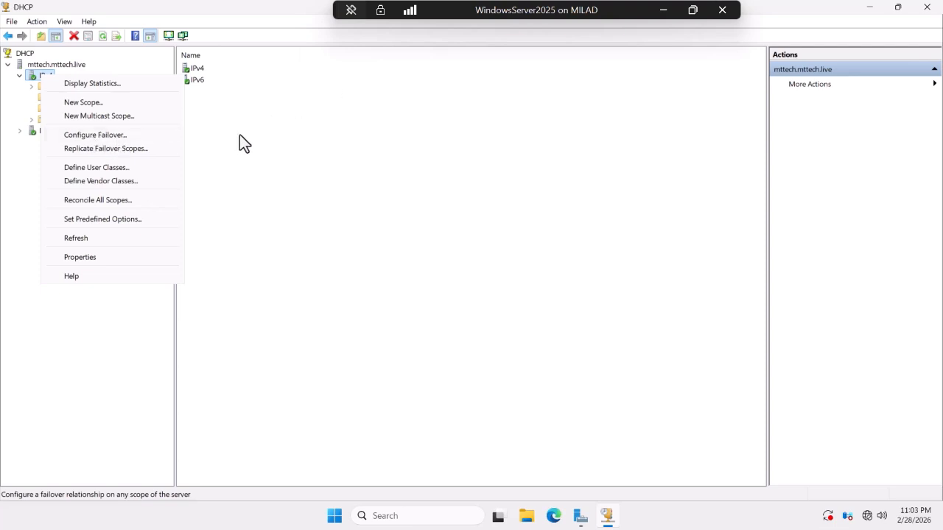
Expand IPv4 in the DHCP console tree and minimize the Windows Server 2025 session.
click(315, 126)
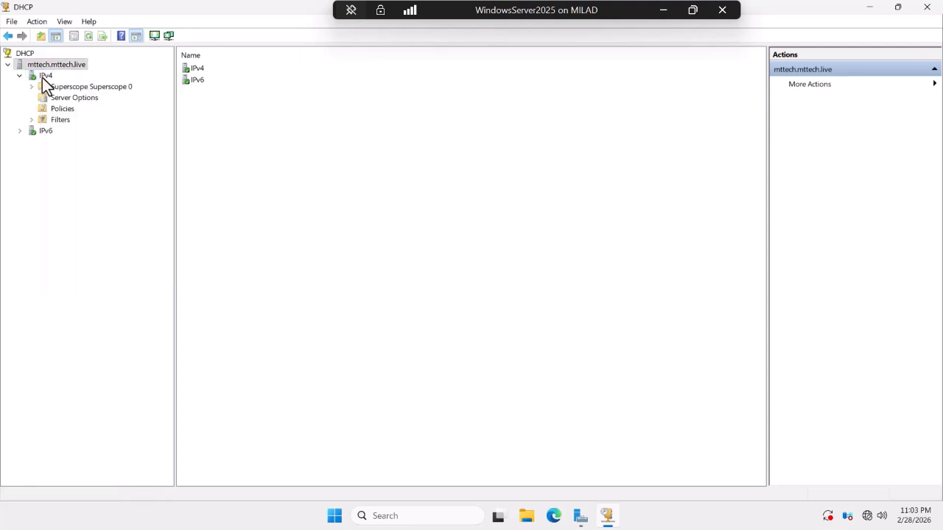
click(662, 10)
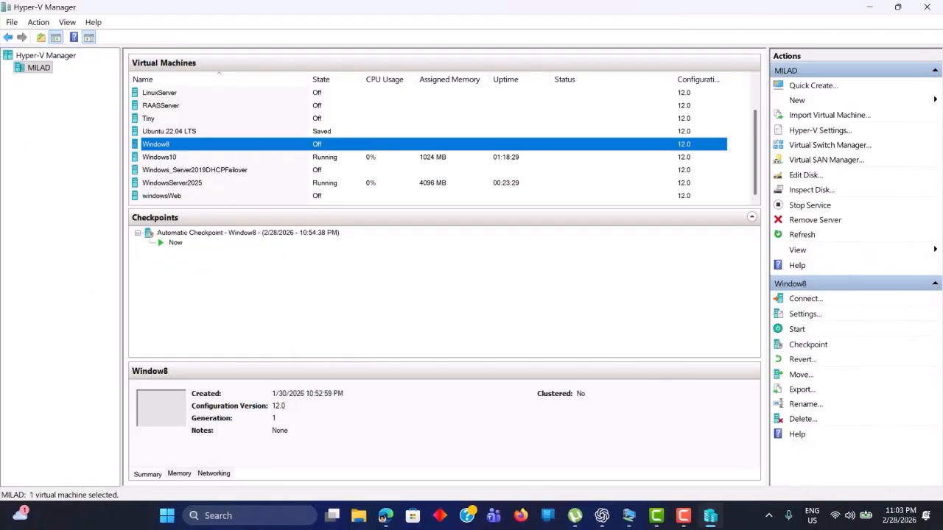
Start and connect to the Windows_Server2019DHCPFailover VM in full screen.
click(630, 517)
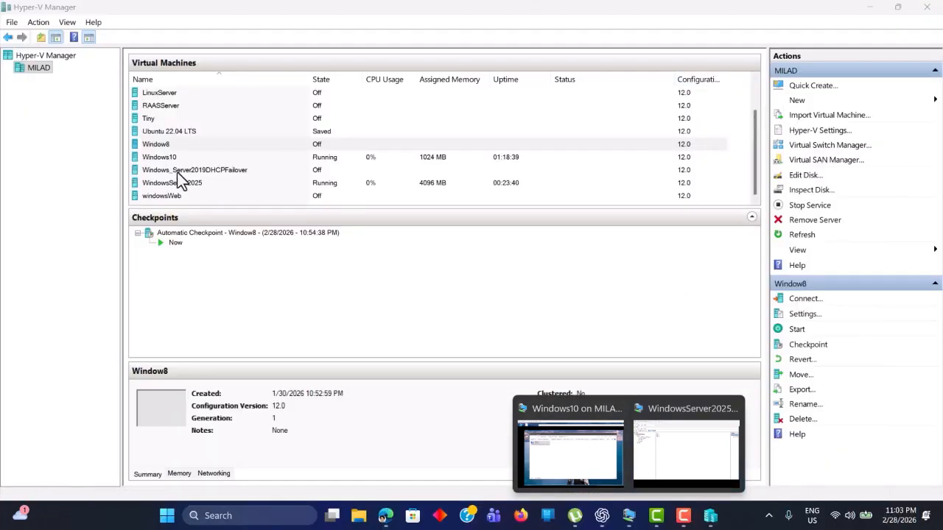
click(177, 172)
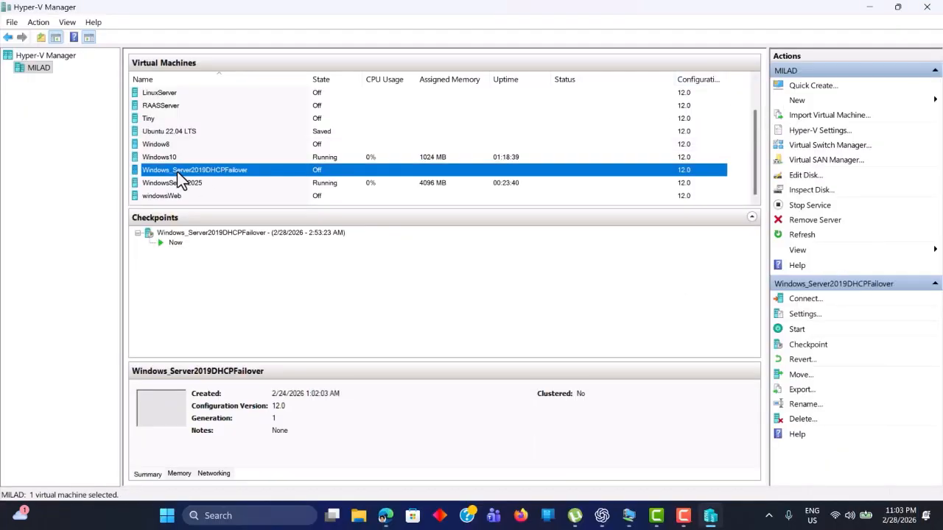
right_click(176, 171)
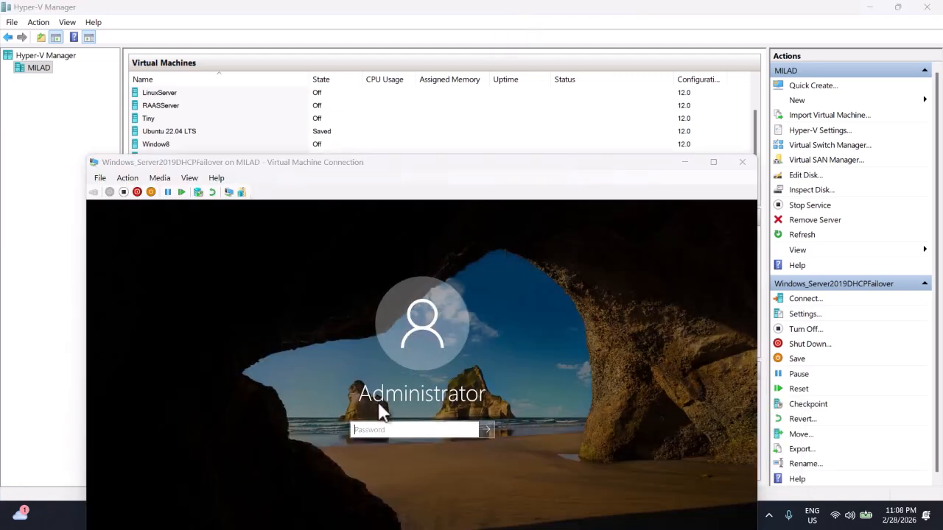
click(389, 432)
double_click(582, 157)
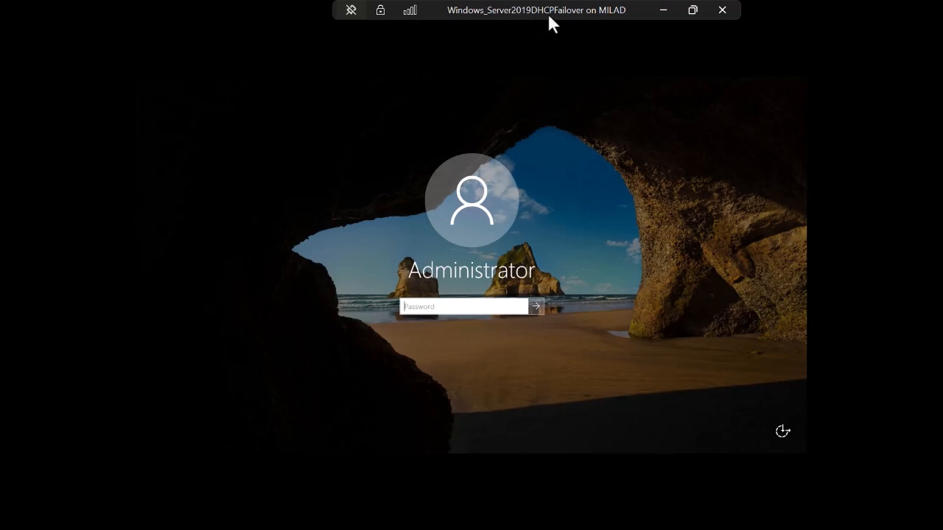
Sign in to the VM with the account password.
click(423, 309)
text(••••••••)
key(Return)
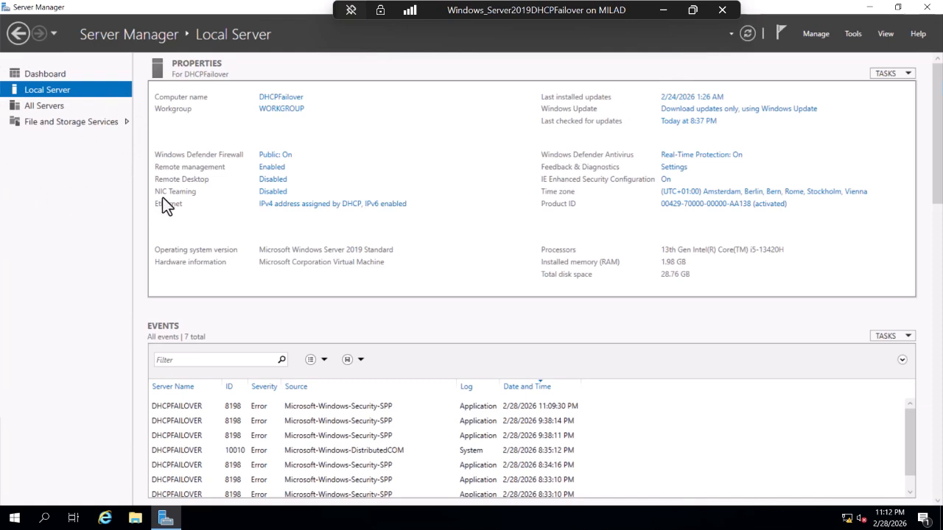
Check the Ethernet adapter's status and network details.
click(290, 207)
click(193, 164)
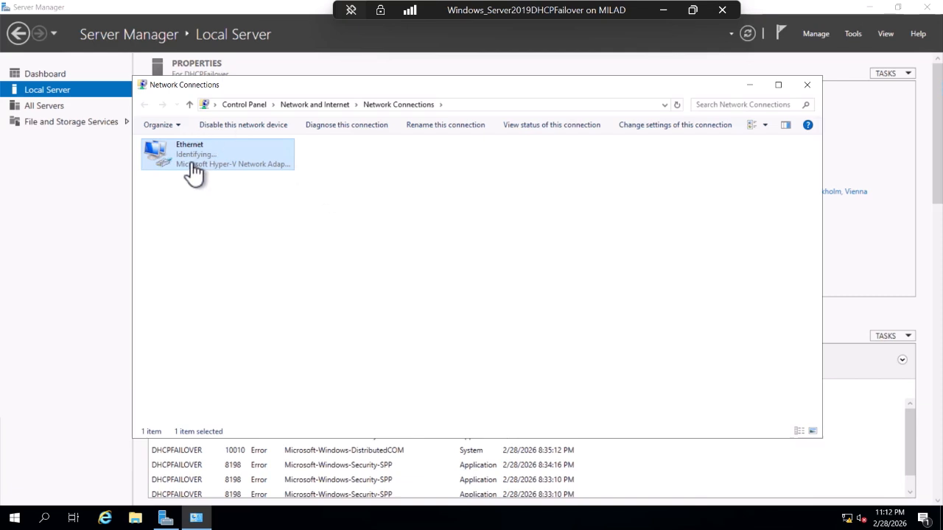
right_click(192, 163)
click(223, 185)
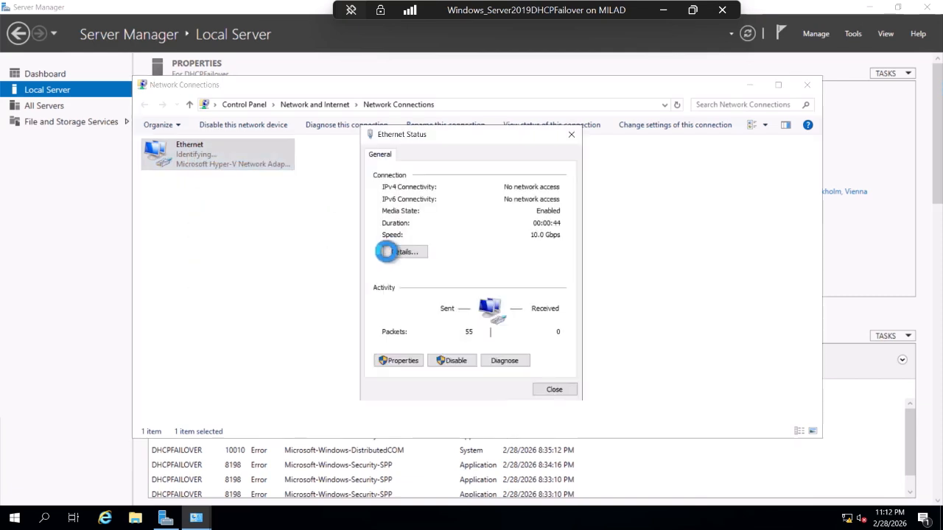
click(396, 251)
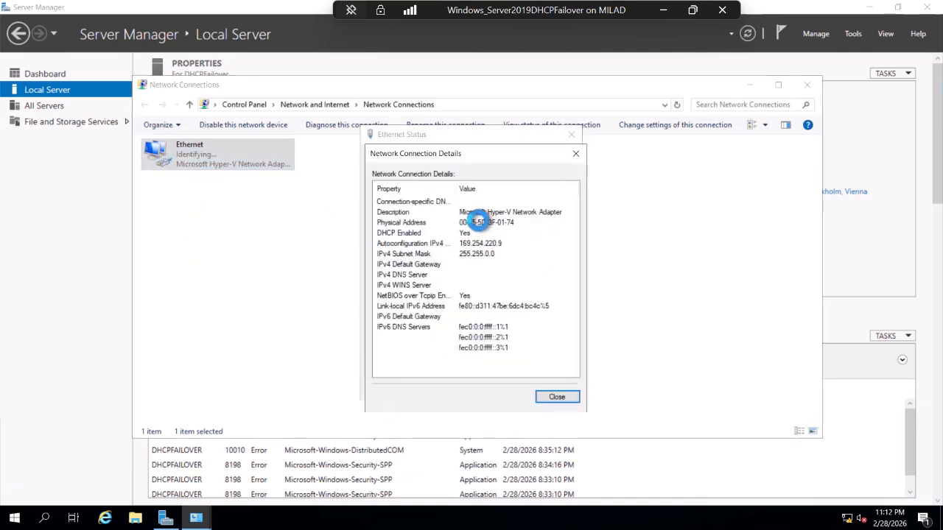
click(550, 398)
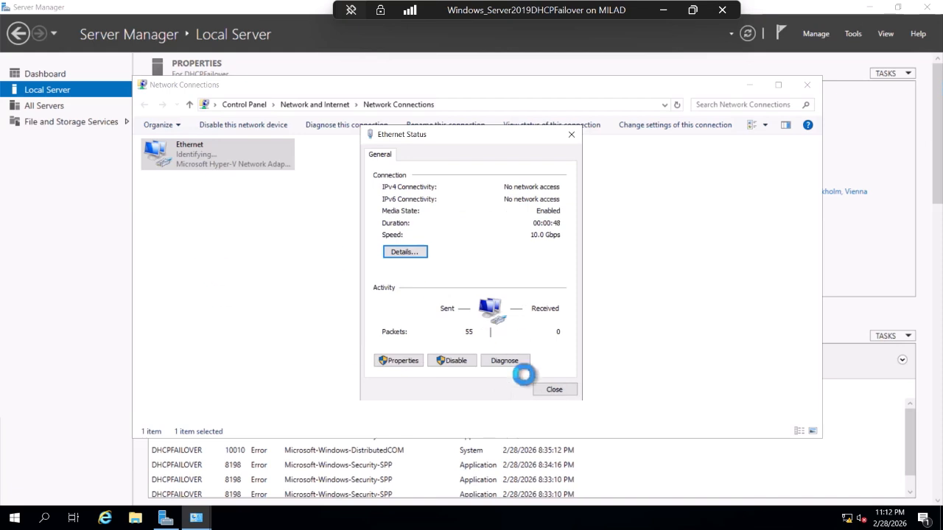
click(553, 388)
Open the Ethernet adapter's IPv4 properties.
right_click(190, 156)
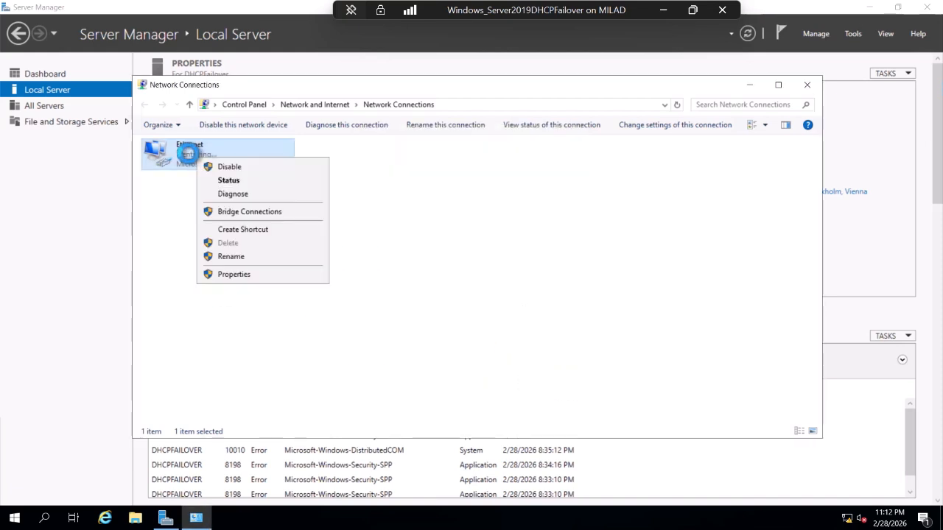
click(251, 275)
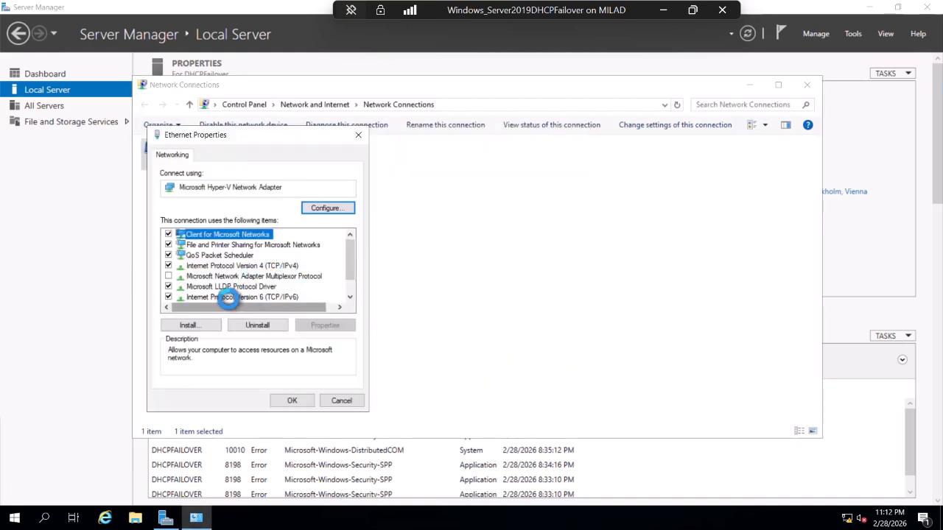
double_click(274, 265)
Switch to a static IP and enter 192.168.1.6 with subnet mask 255.255.255.192.
click(199, 270)
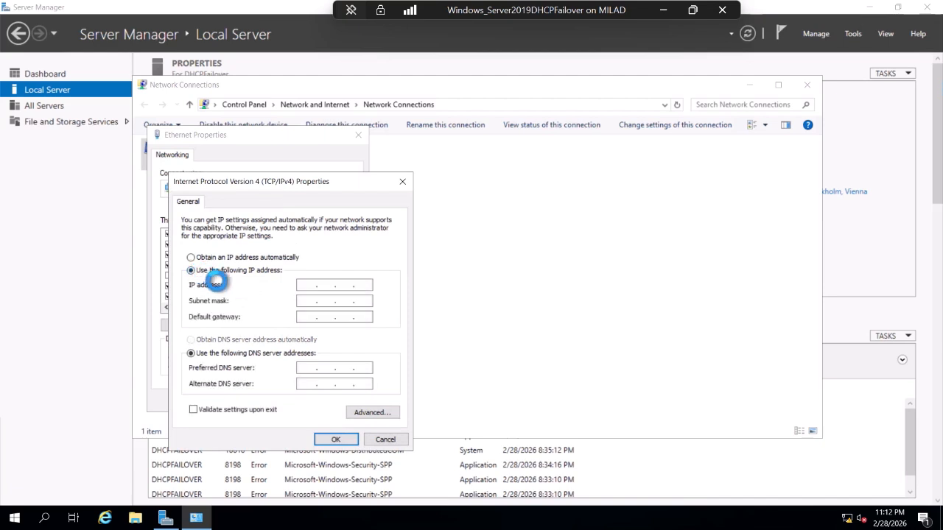
click(304, 284)
text(192 . 168 . )
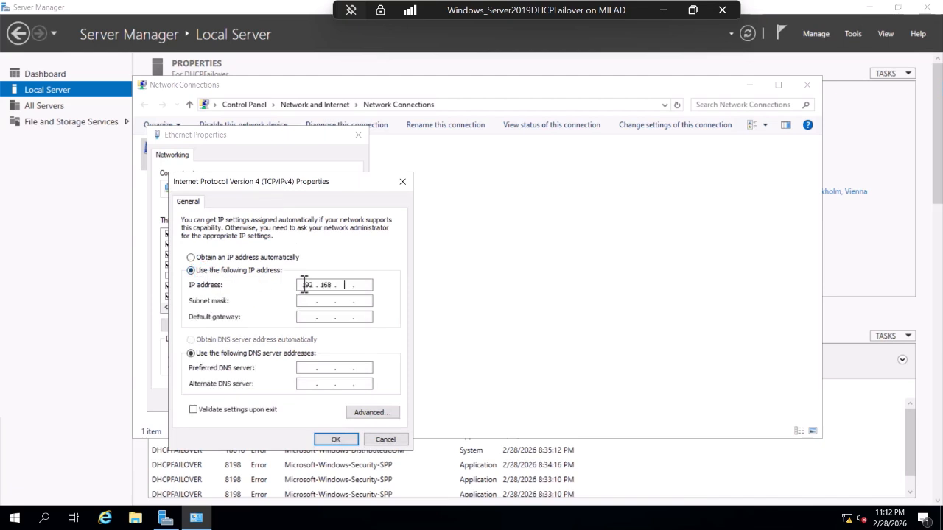
text(1 . 6)
key(Tab)
text(1)
key(BackSpace)
text(24)
key(BackSpace)
text(55 . 255 . 255 . 192)
key(Tab)
Set gateway 192.168.1.10 and preferred DNS 192.168.1.10, then apply the settings.
text(192.168.1.1)
key(BackSpace)
text(0)
key(Tab)
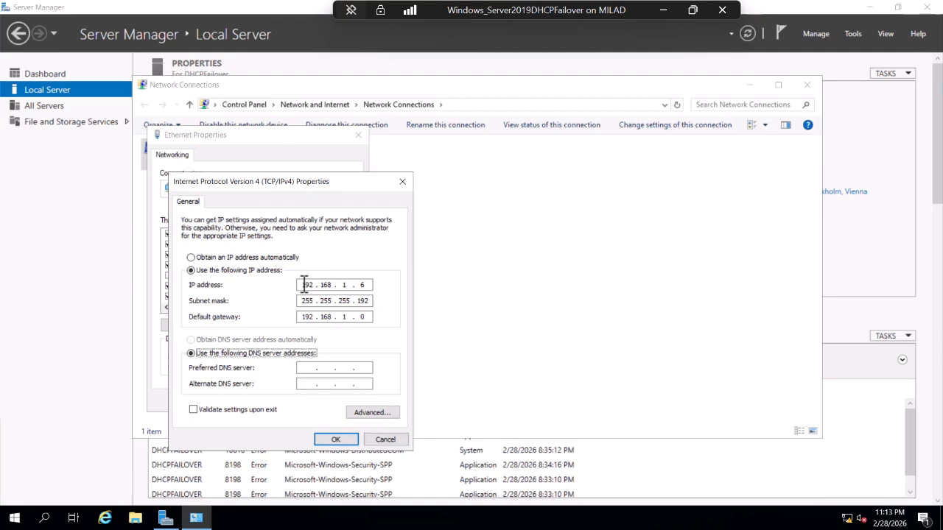
click(370, 317)
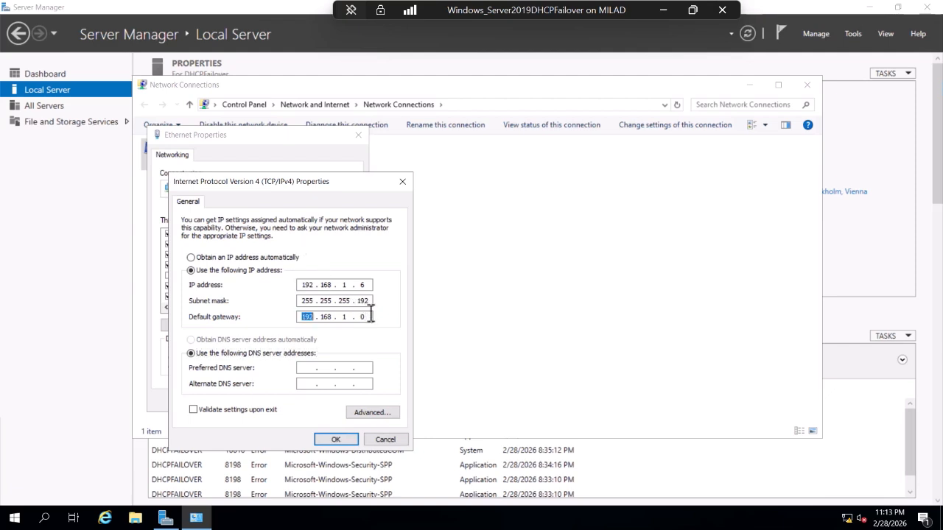
click(371, 315)
key(BackSpace)
text(10)
key(Tab)
key(Tab)
text(192.168.1.10)
click(352, 439)
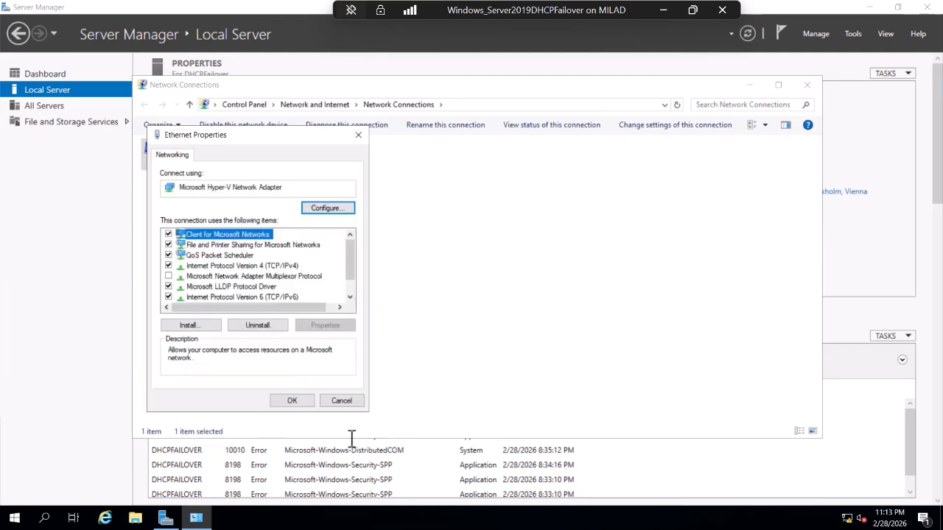
click(300, 396)
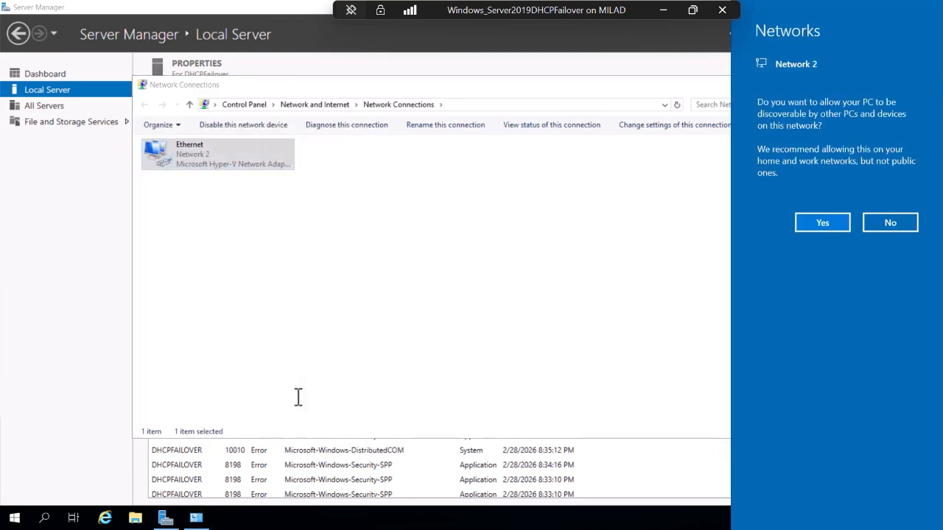
Allow network discovery, then disable and re-enable the Ethernet adapter.
click(822, 222)
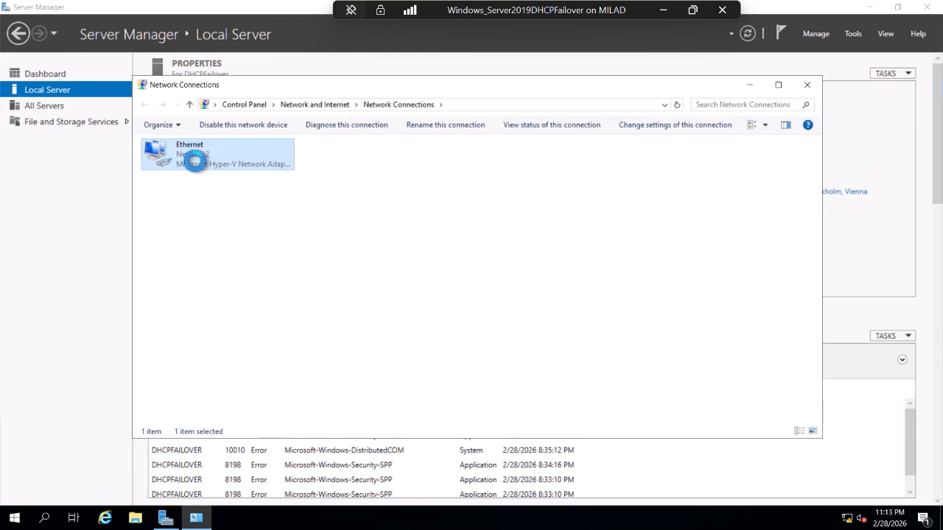
click(242, 125)
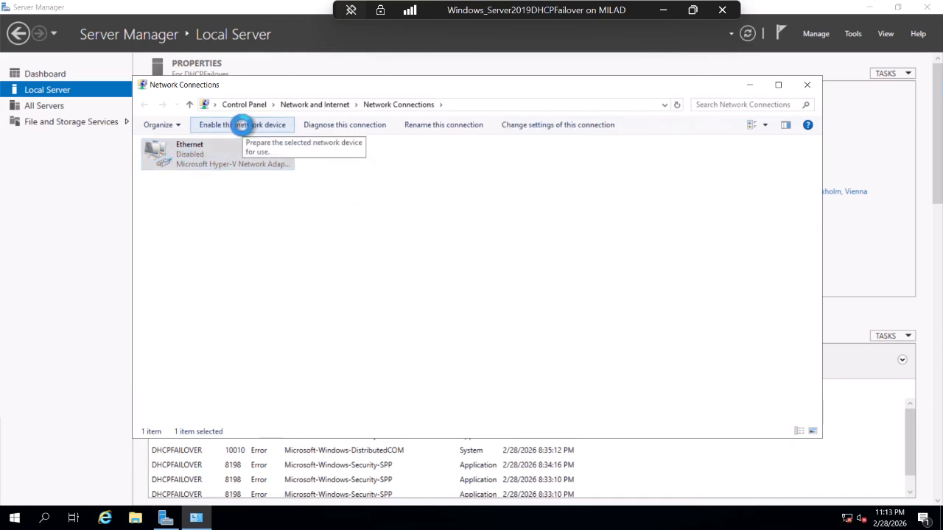
click(243, 125)
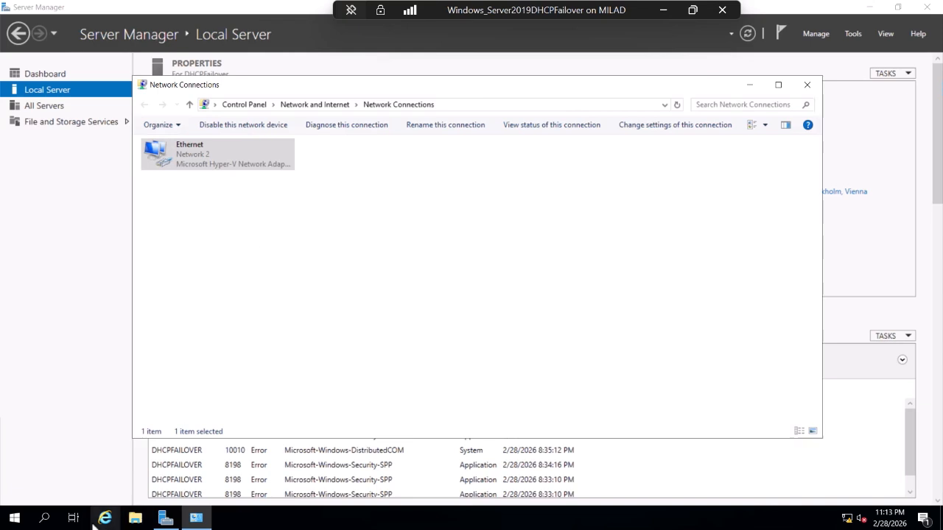
Ping 192.168.1.10 from an administrator Command Prompt, then refresh Network Connections.
click(44, 518)
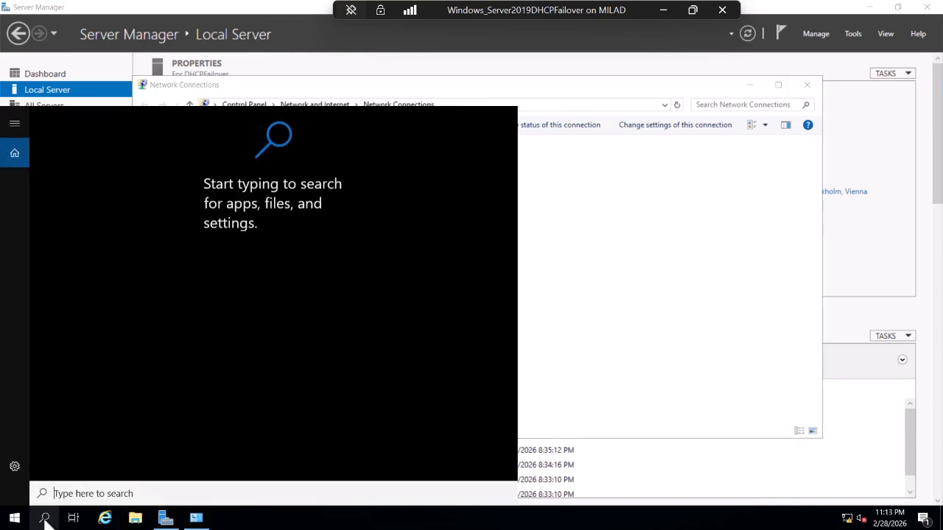
text(cm)
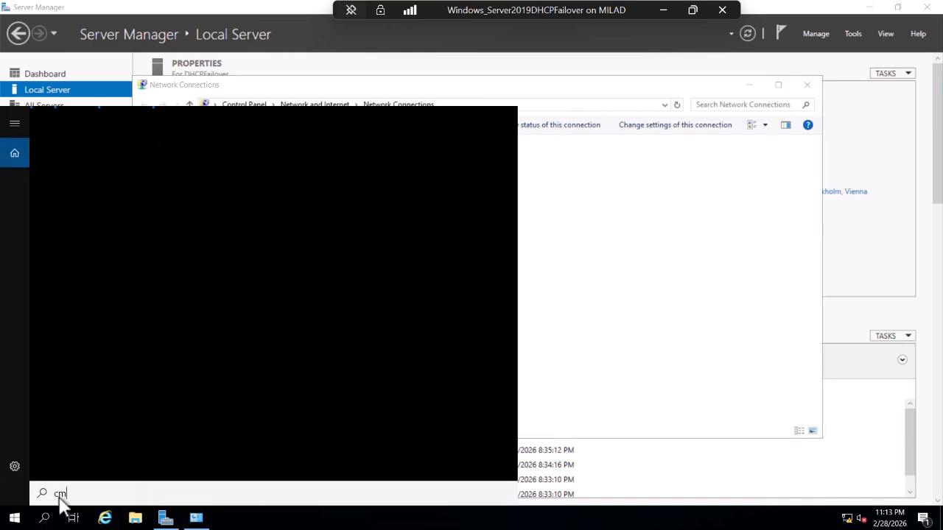
text(d)
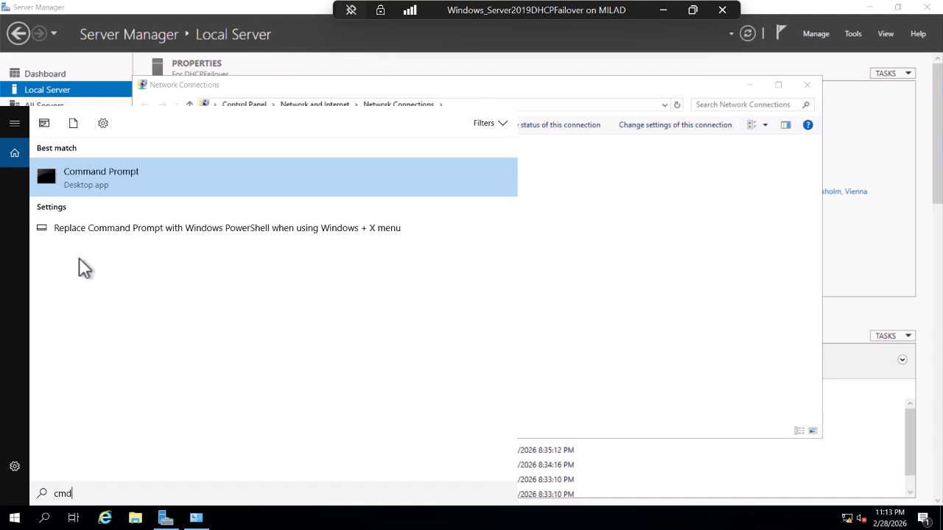
right_click(84, 179)
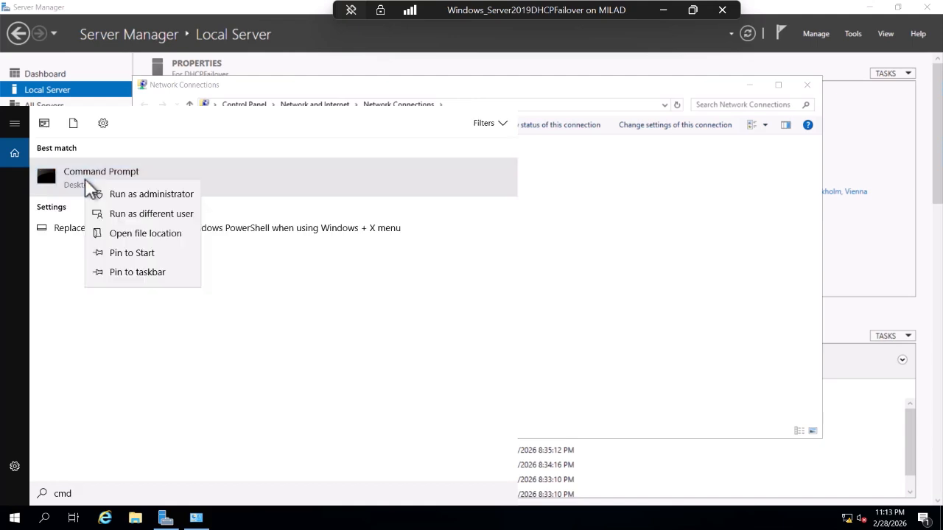
click(118, 195)
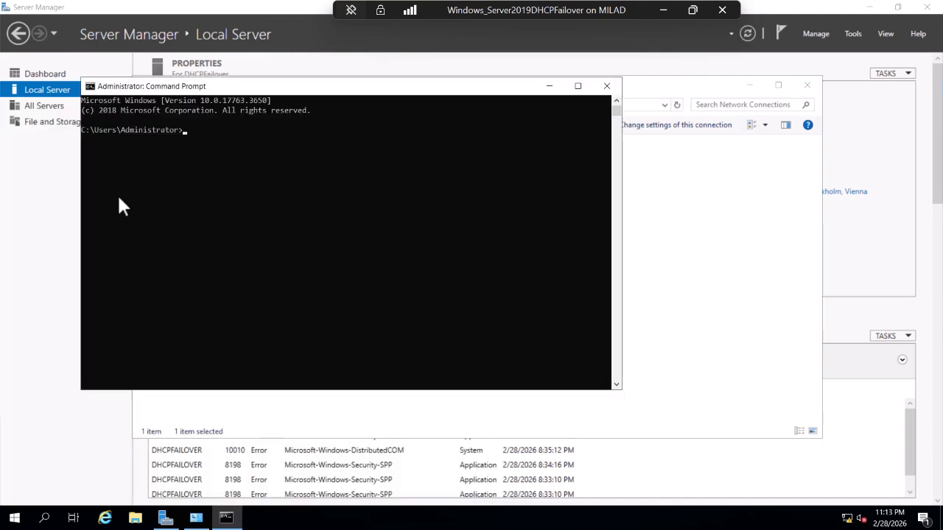
drag(286, 88, 513, 182)
text(pin)
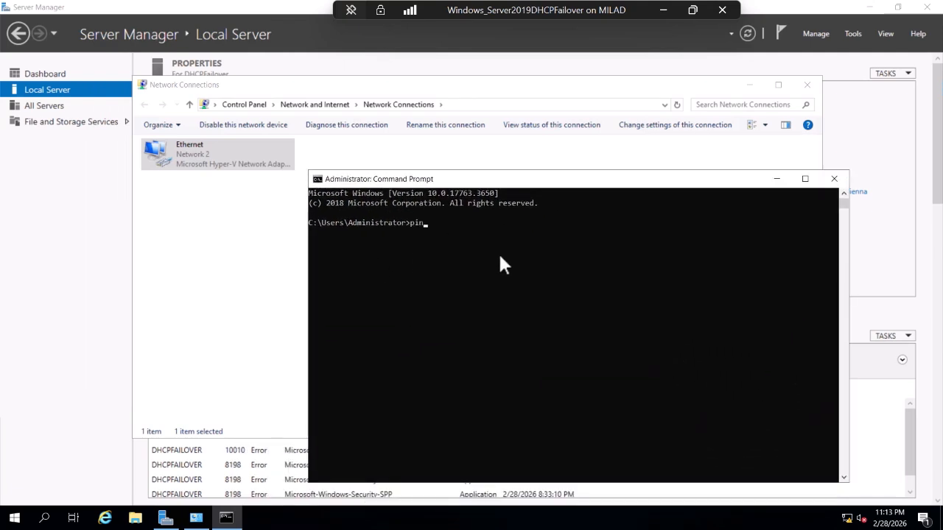
text(g 192.168.1.10)
key(Return)
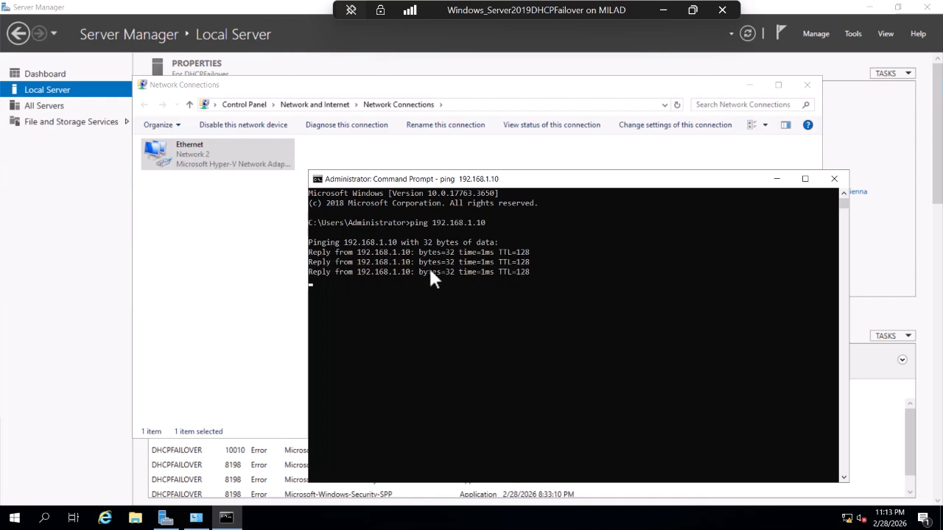
click(833, 179)
right_click(341, 174)
click(366, 225)
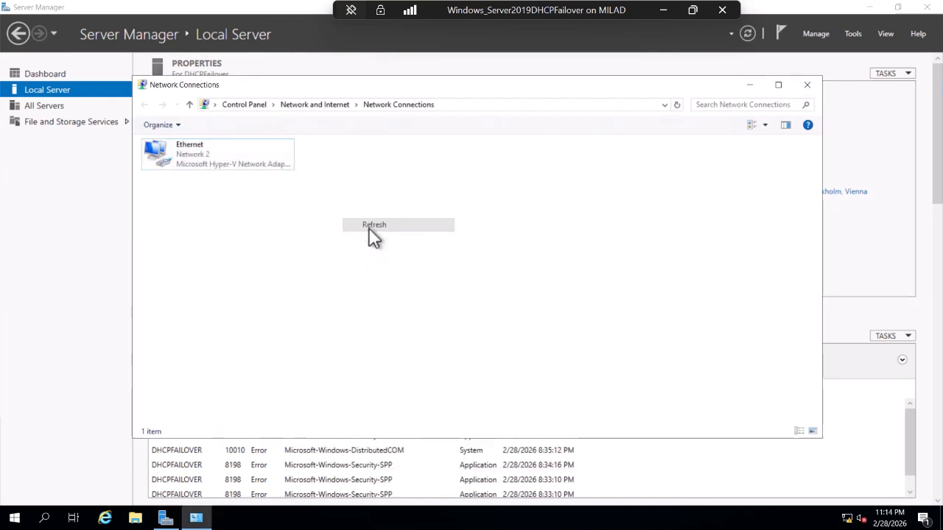
Start Add Roles and Features for DHCPFailover and select the DHCP Server role with its features.
right_click(336, 224)
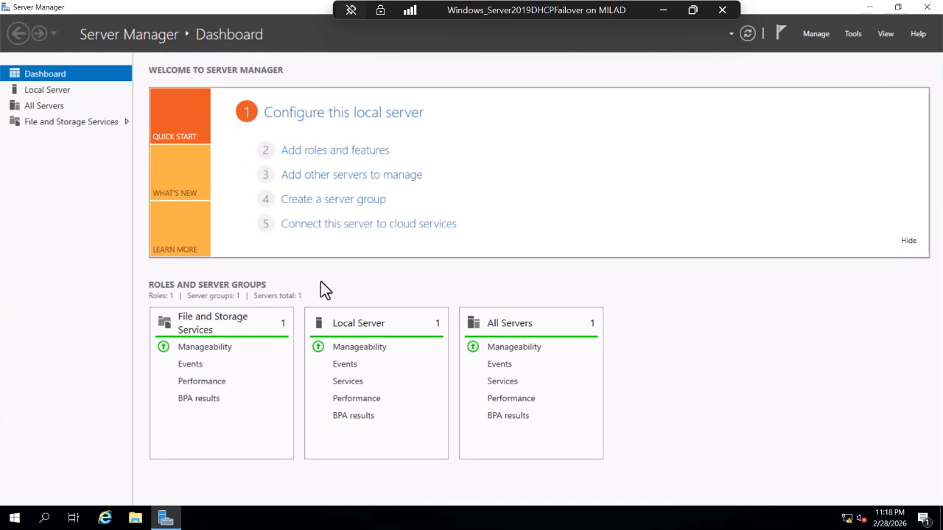
click(852, 37)
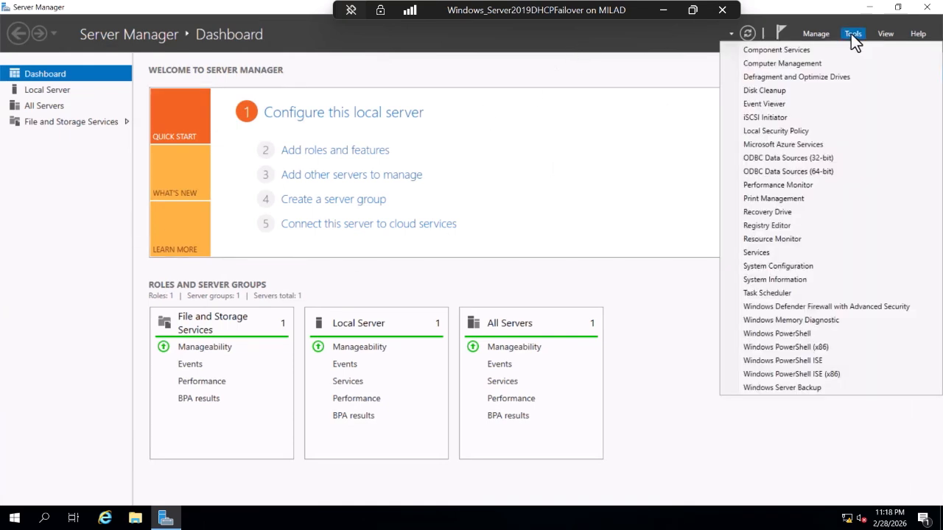
click(814, 33)
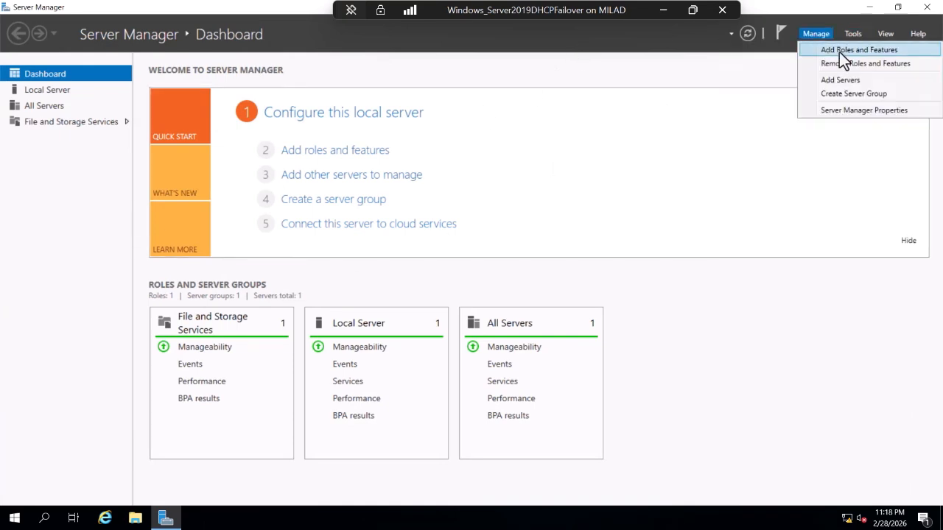
click(839, 50)
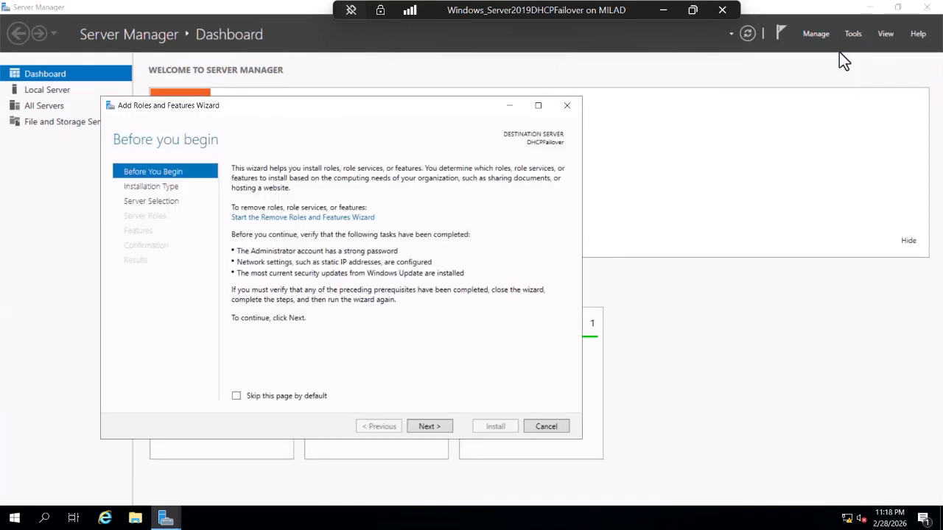
click(430, 427)
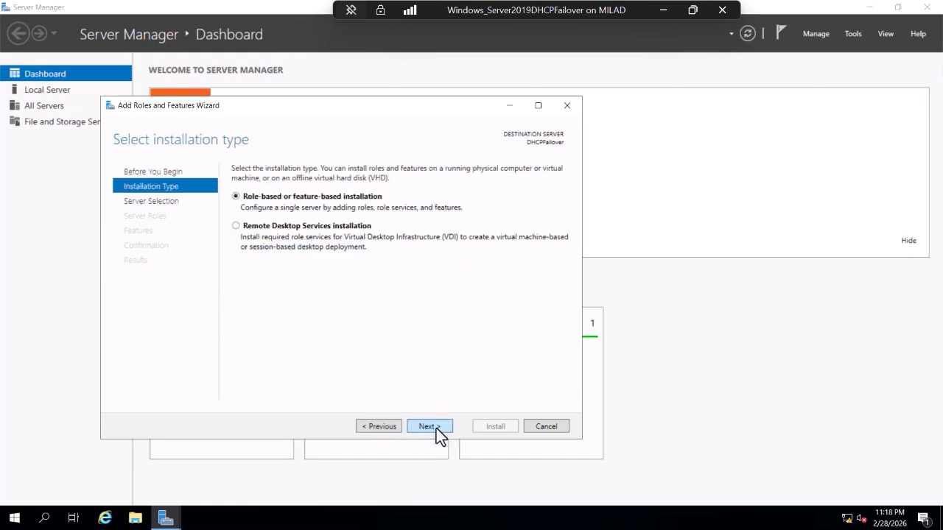
click(430, 426)
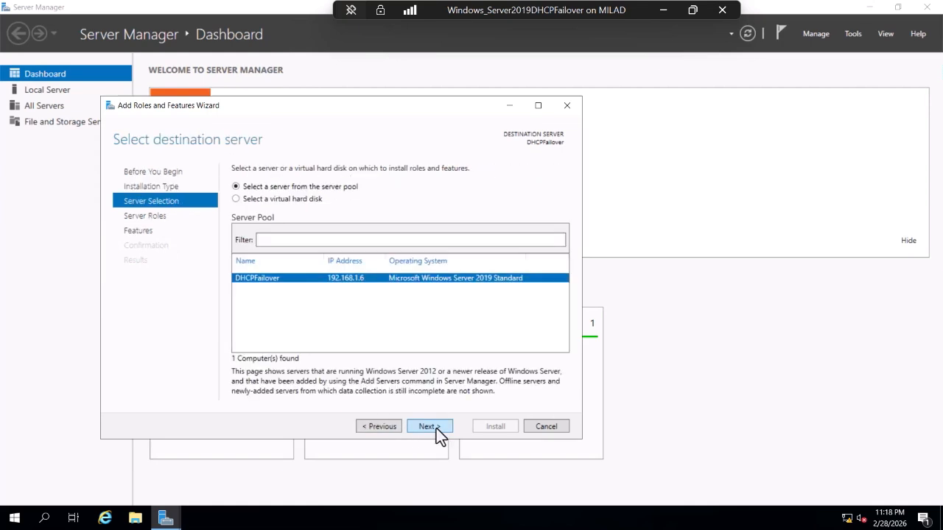
click(435, 427)
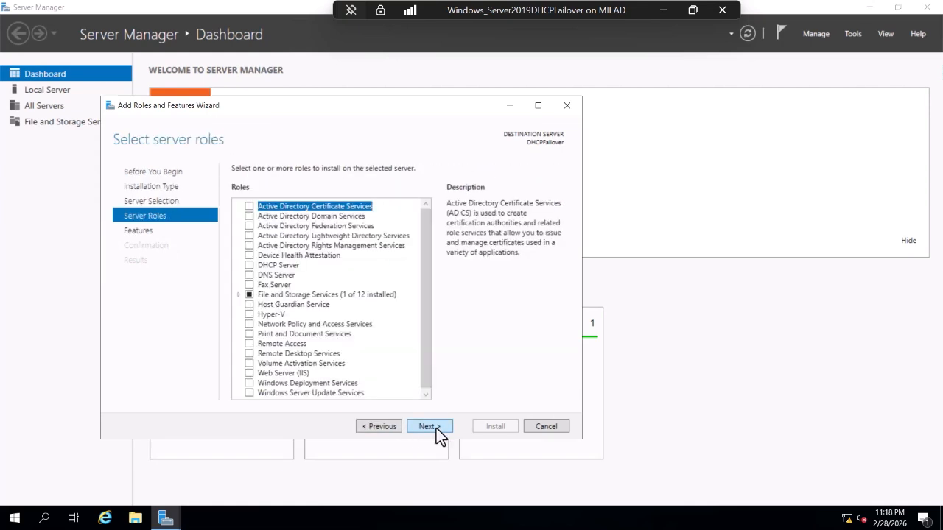
click(249, 266)
click(387, 370)
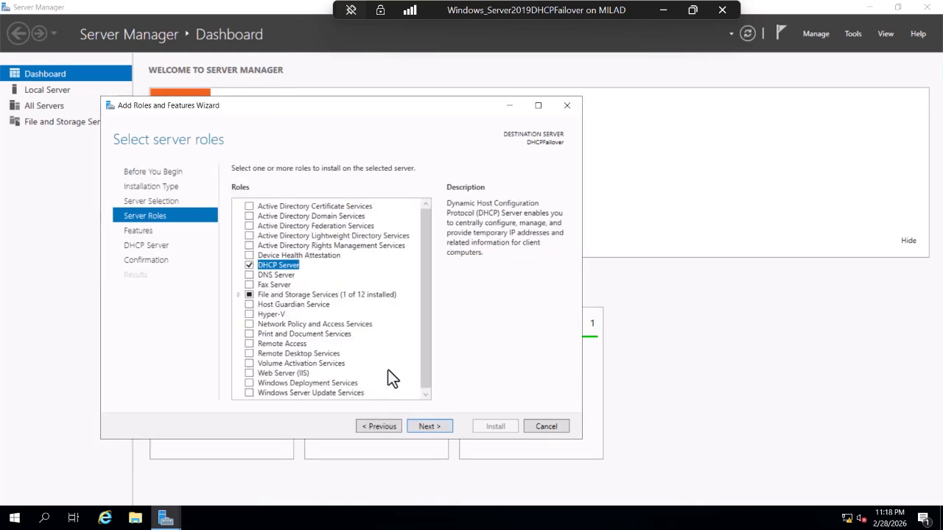
Allow automatic restart and install the DHCP Server role.
click(428, 427)
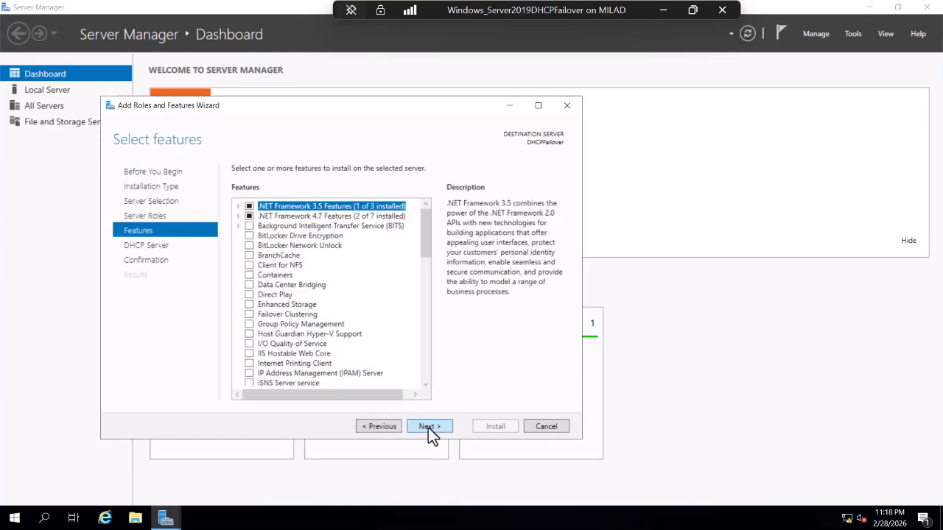
click(428, 428)
click(428, 427)
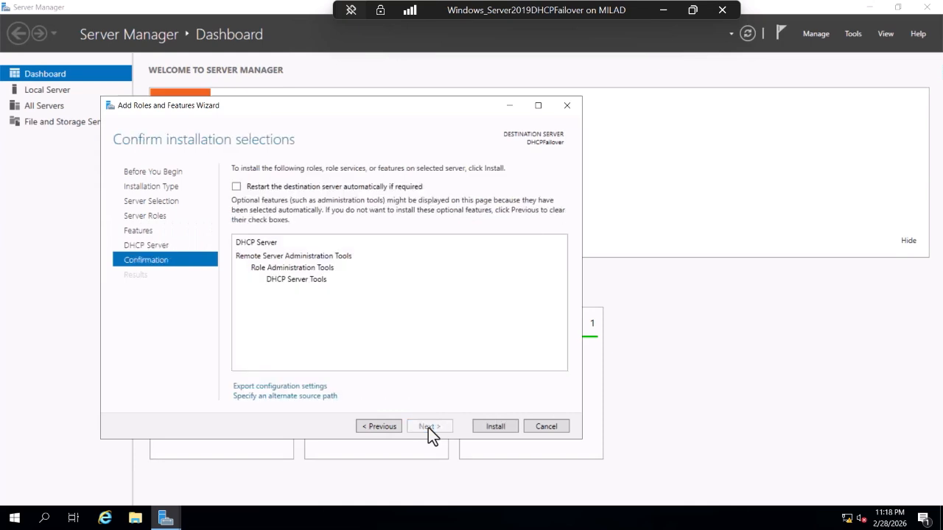
click(236, 187)
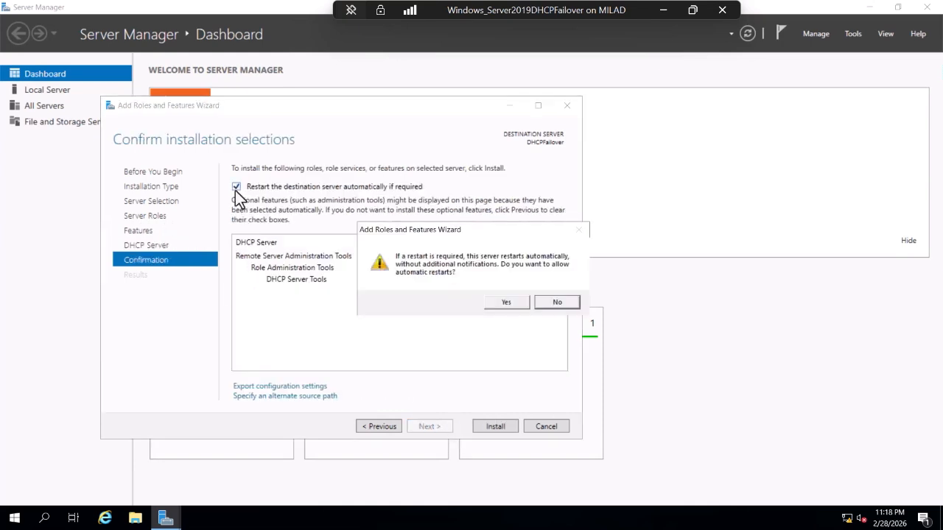
click(506, 303)
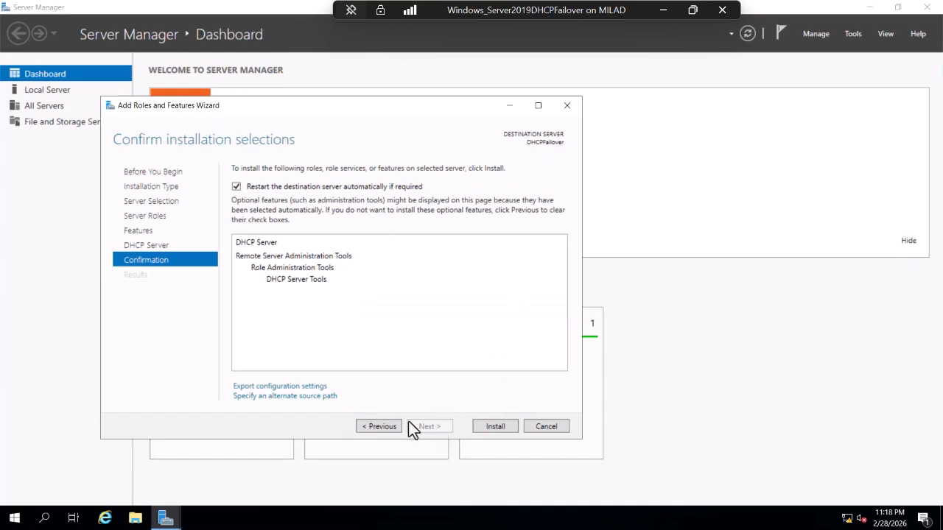
click(502, 426)
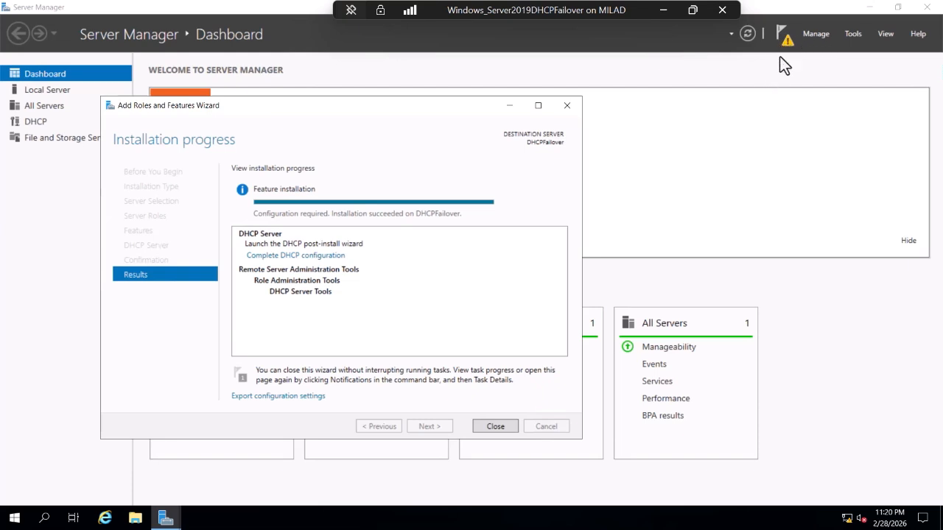
Run the DHCP post-install configuration to create the DHCP Administrators and DHCP Users groups.
click(291, 256)
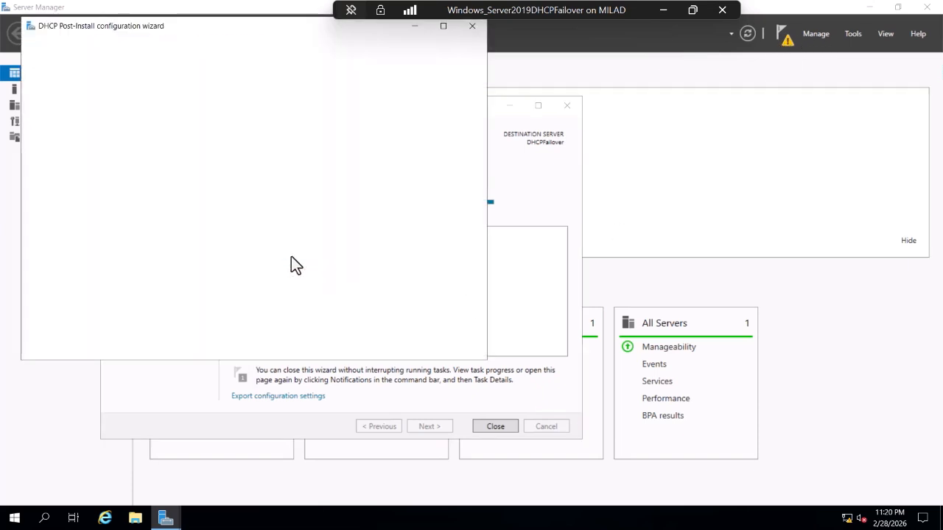
click(500, 427)
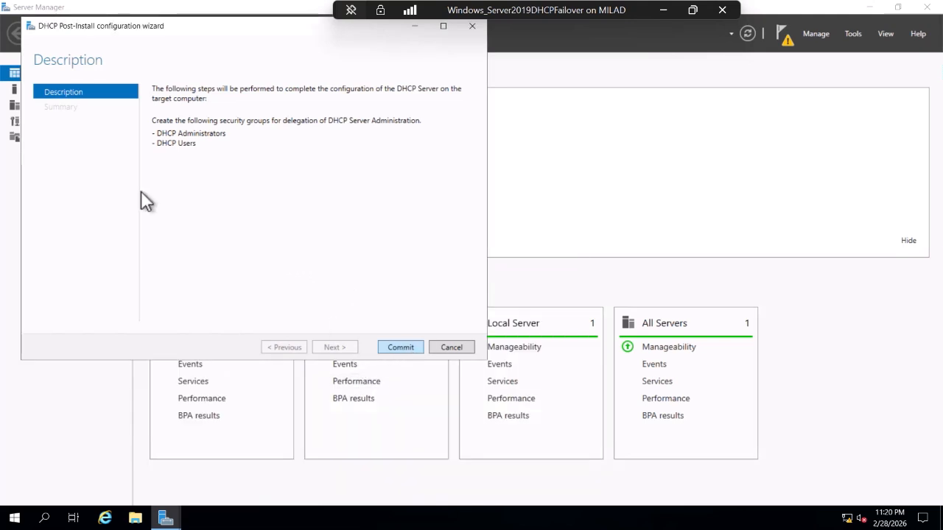
click(388, 347)
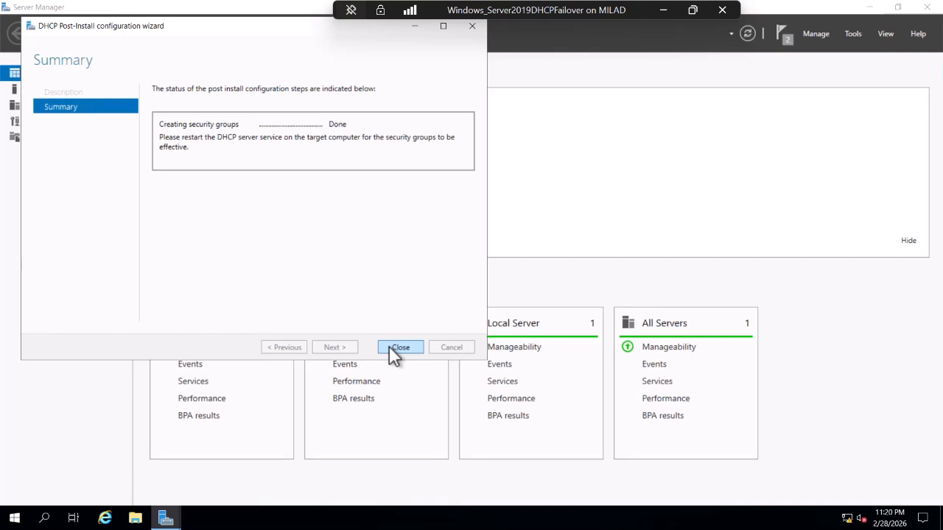
click(398, 347)
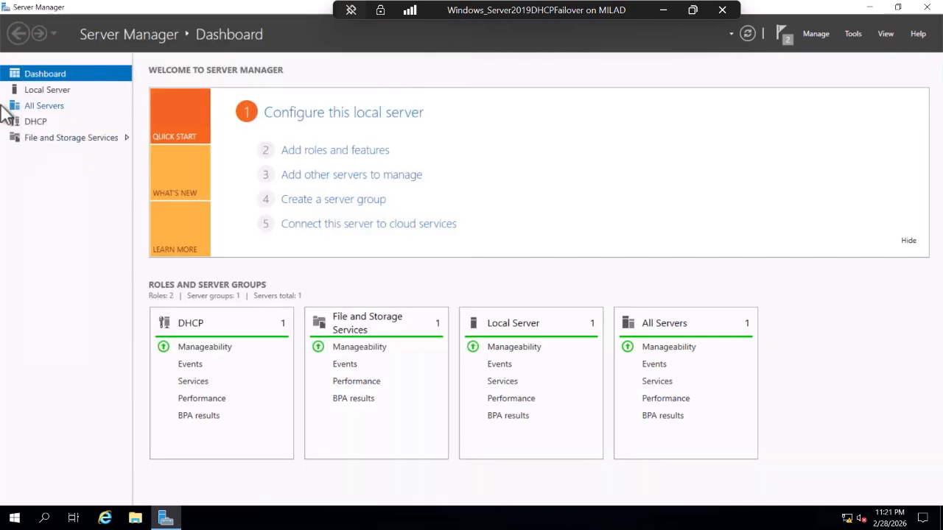
click(853, 35)
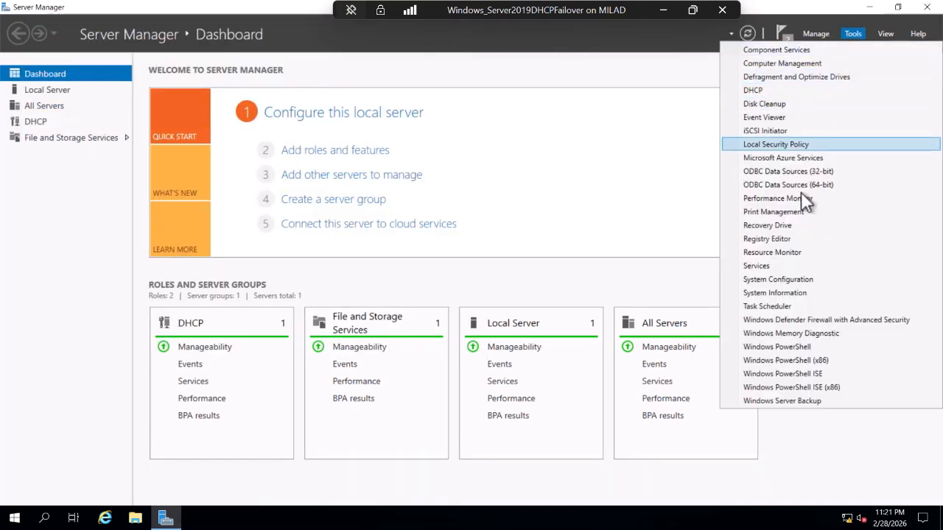
Open the DHCP console maximized, expand dhcpfailover and IPv4, then minimize it.
click(758, 92)
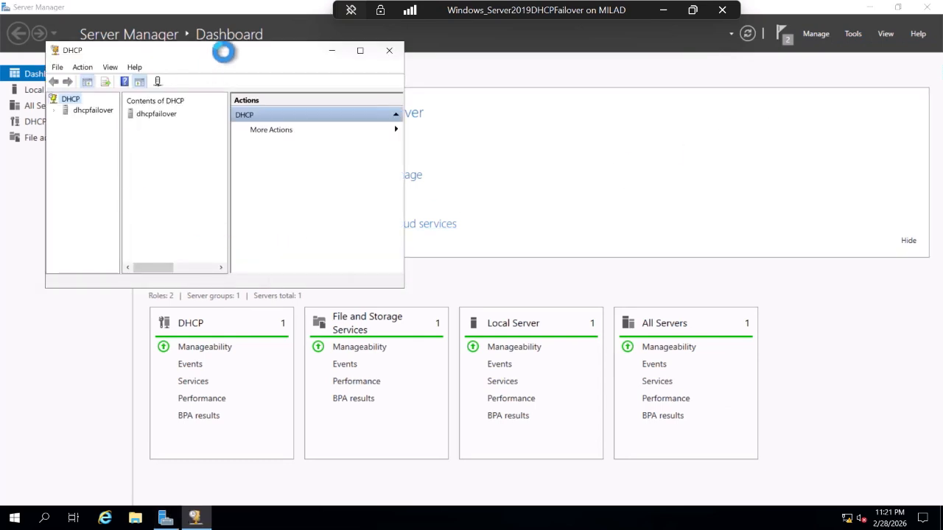
double_click(225, 47)
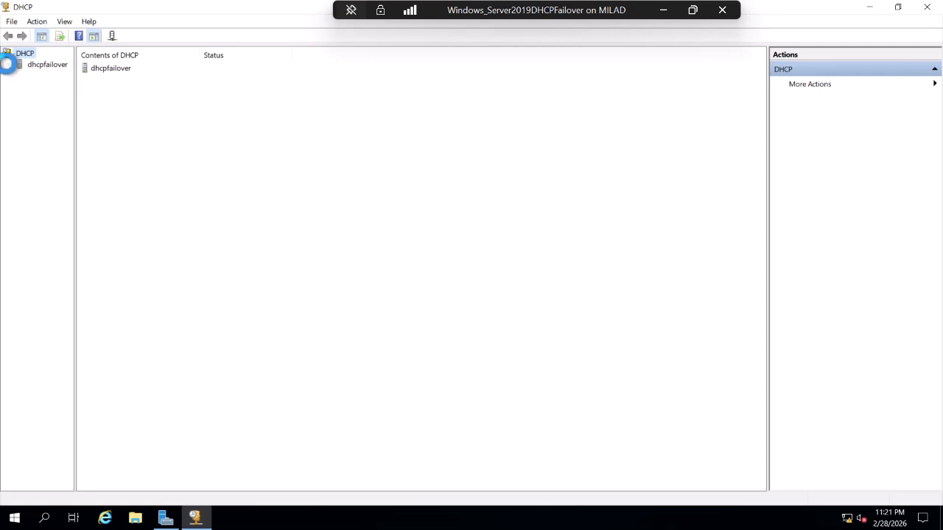
click(8, 65)
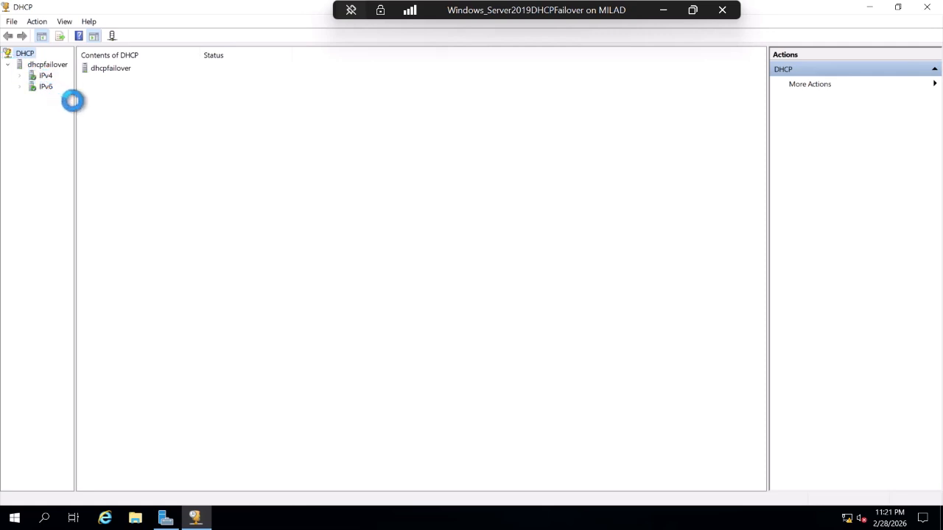
drag(76, 101, 248, 132)
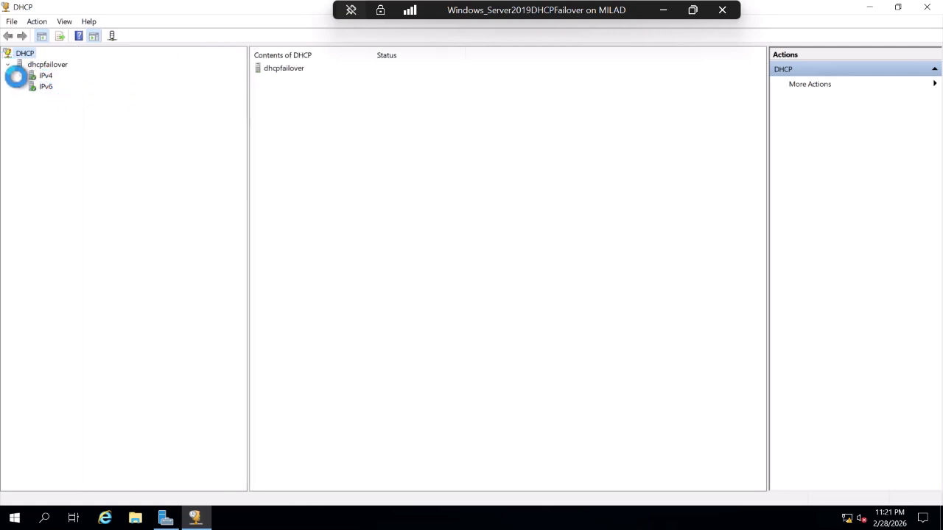
click(19, 75)
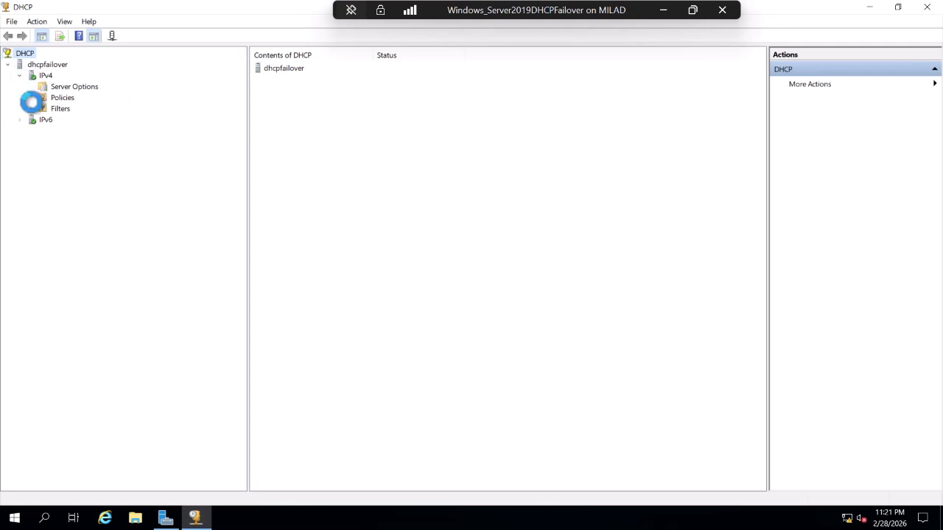
click(874, 11)
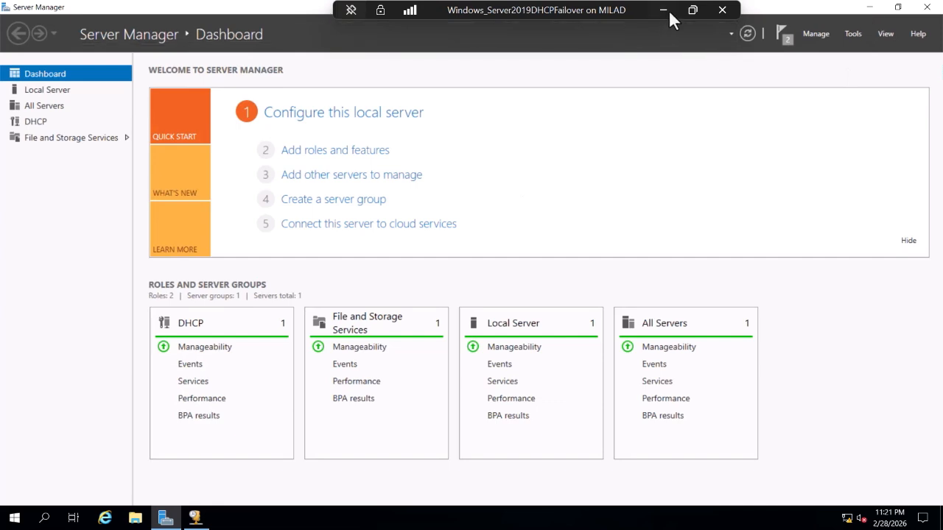
Return to the Windows Server 2025 VM and maximize its DHCP console.
click(868, 7)
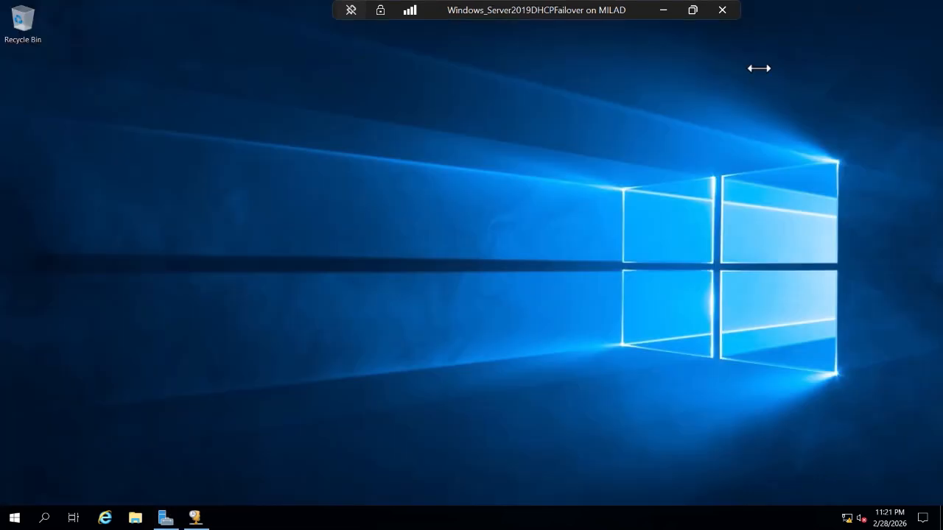
click(693, 10)
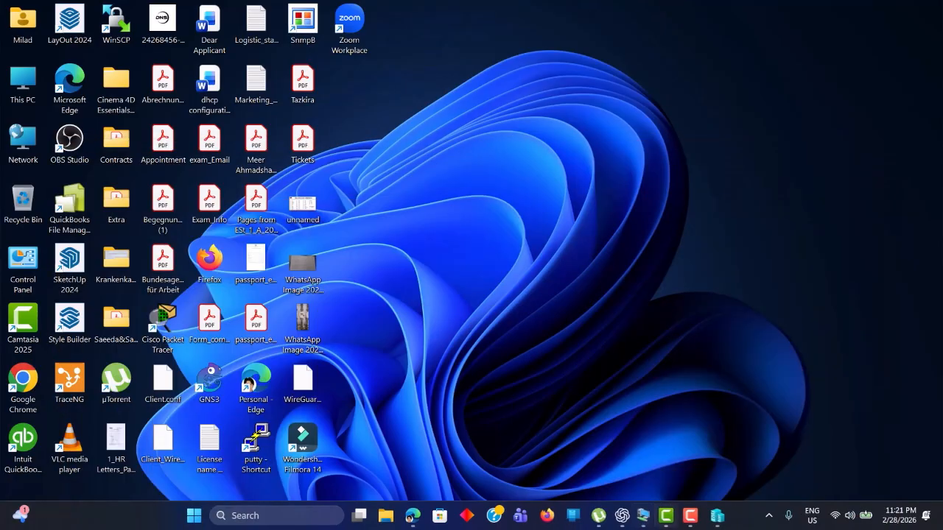
mouse_move(629, 522)
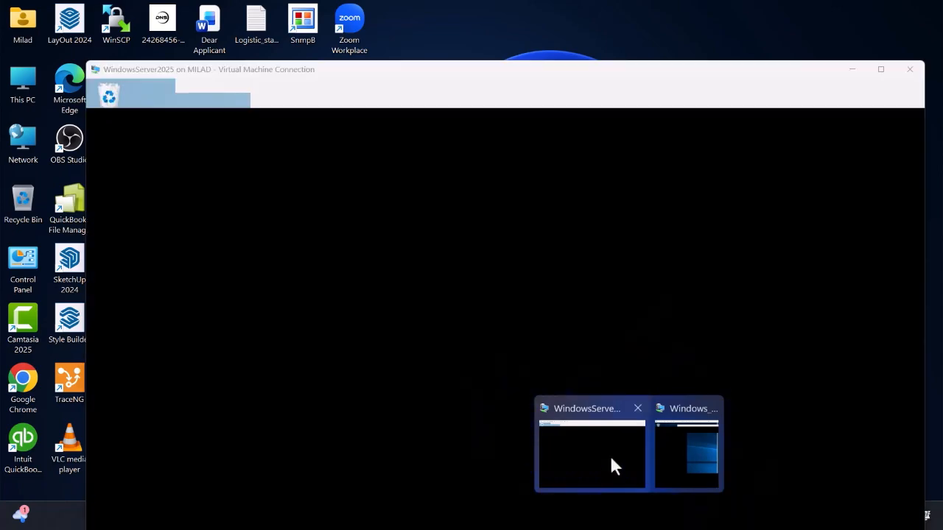
click(610, 450)
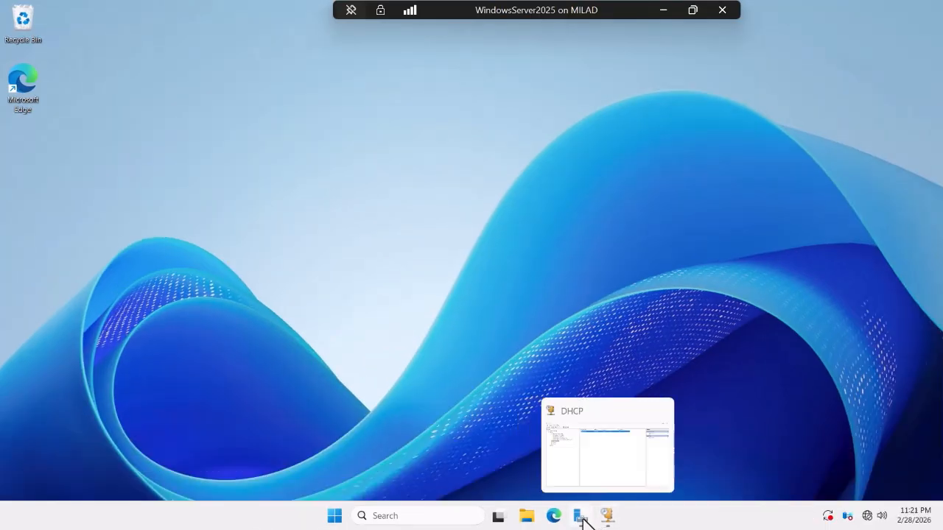
click(581, 520)
click(606, 515)
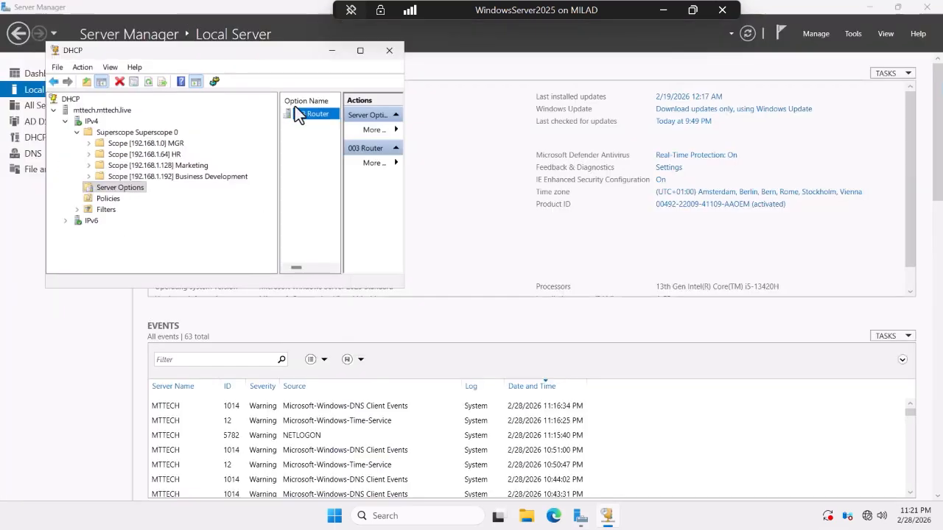
double_click(271, 54)
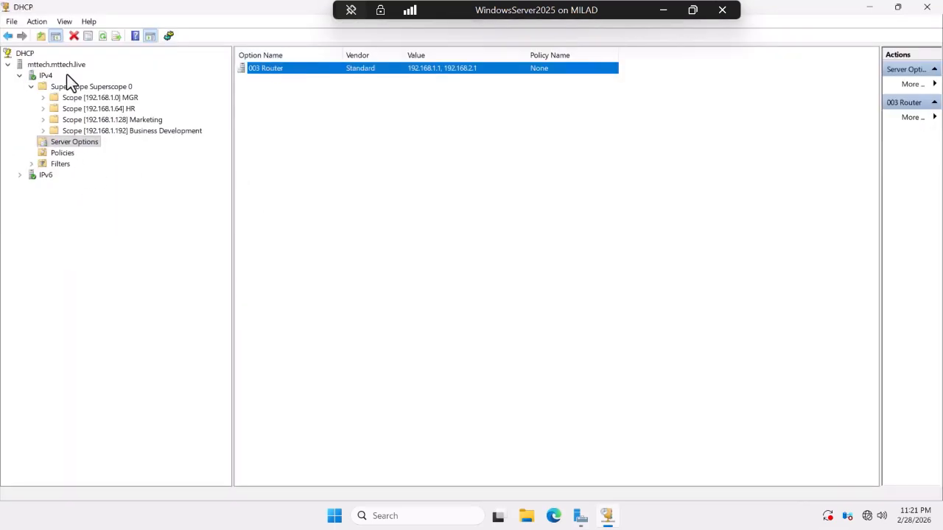
Start Configure Failover on IPv4 with only scope 192.168.1.0 selected.
right_click(46, 75)
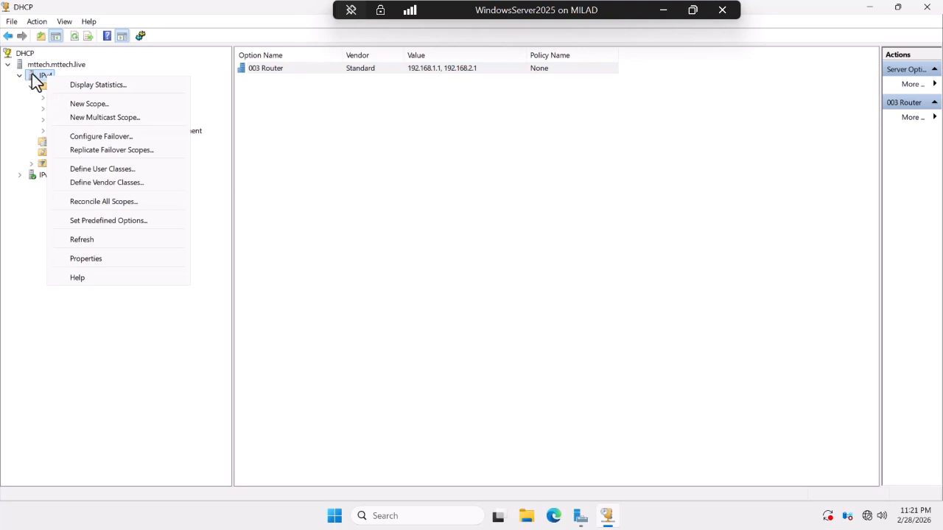
click(117, 139)
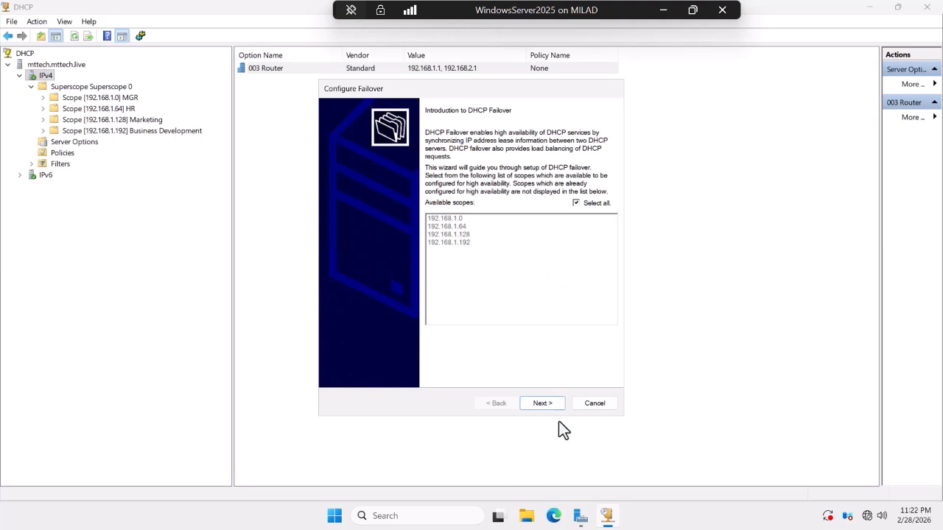
click(578, 202)
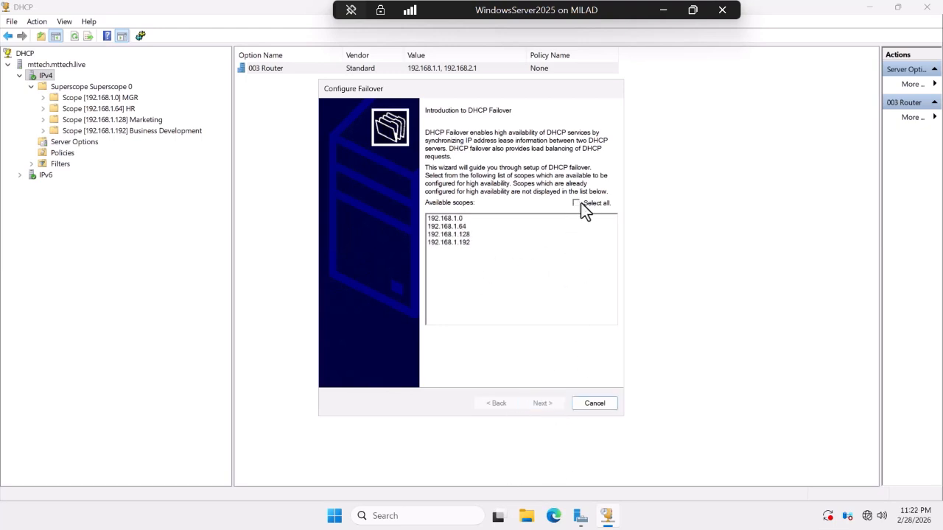
click(442, 219)
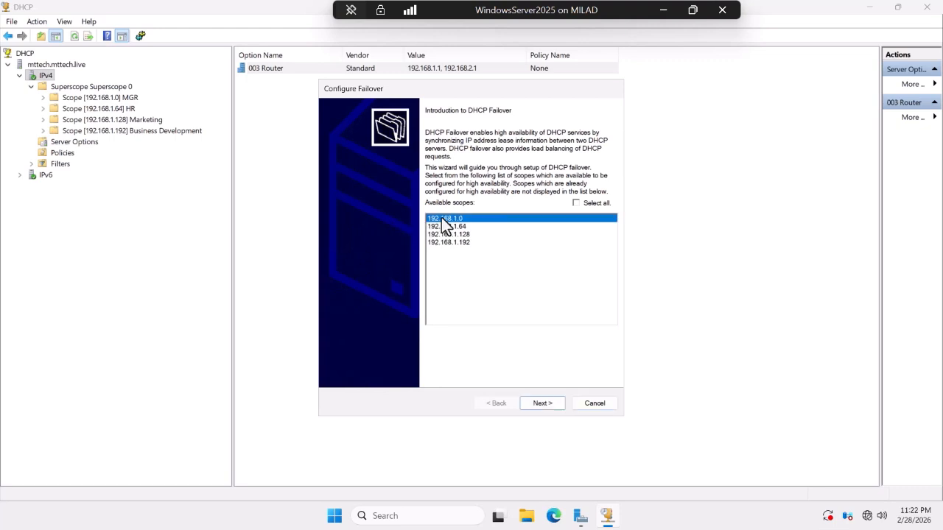
click(535, 404)
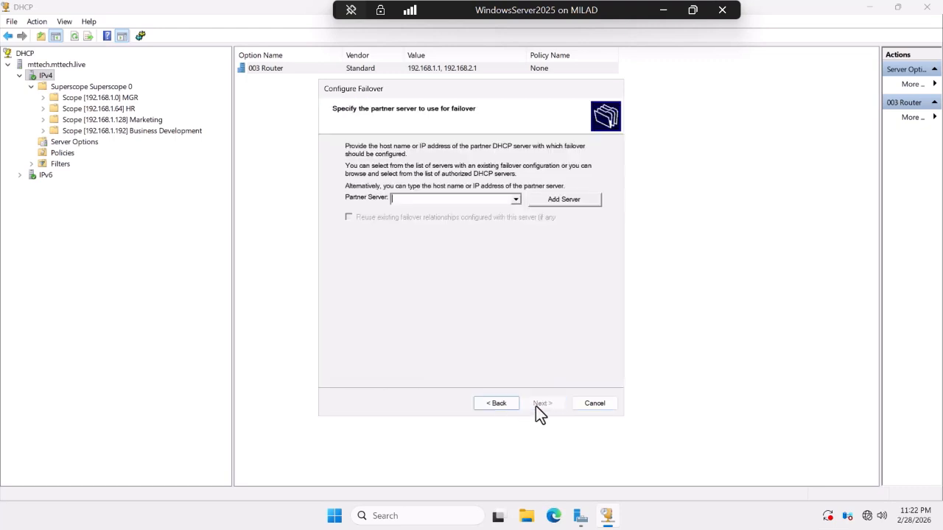
Try adding the partner server by address 192.168.1.6 through the computer picker.
click(516, 199)
click(516, 199)
click(559, 200)
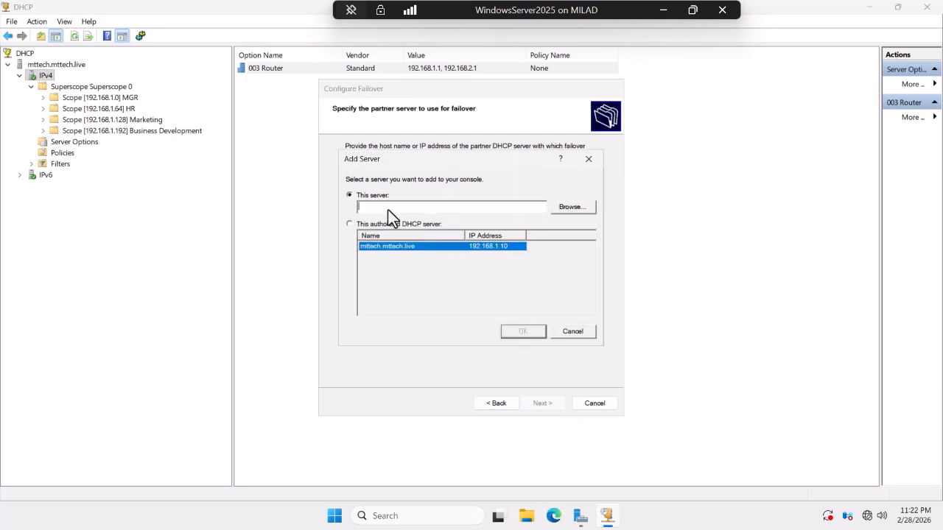
text(192.168.1.6)
click(571, 207)
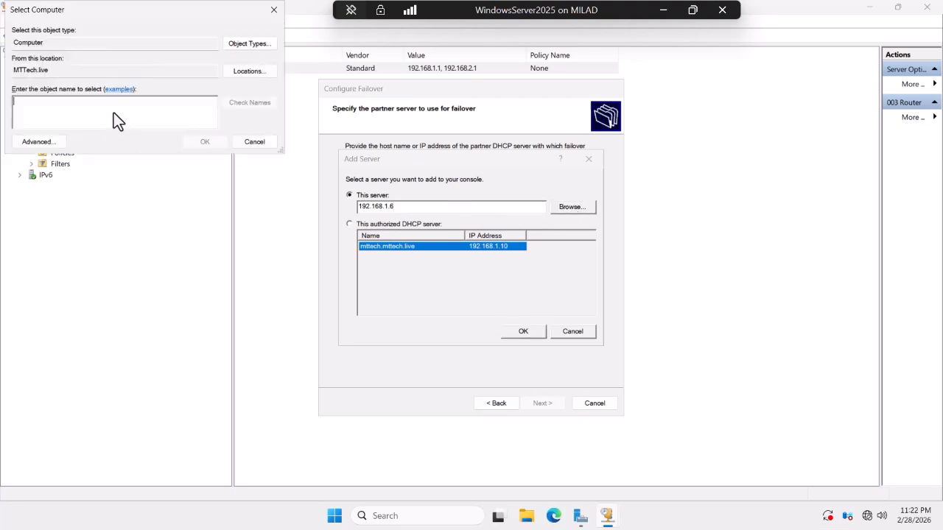
text(192.168)
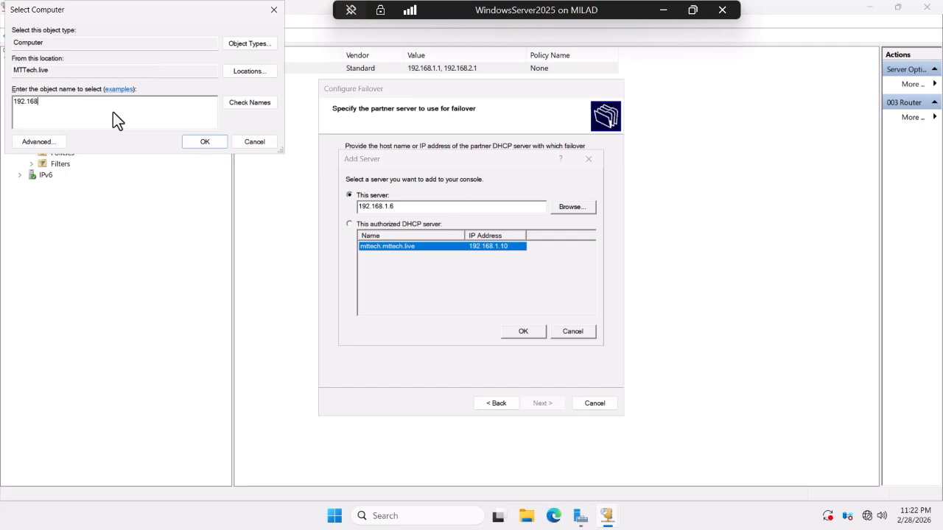
text(.1.6)
click(252, 102)
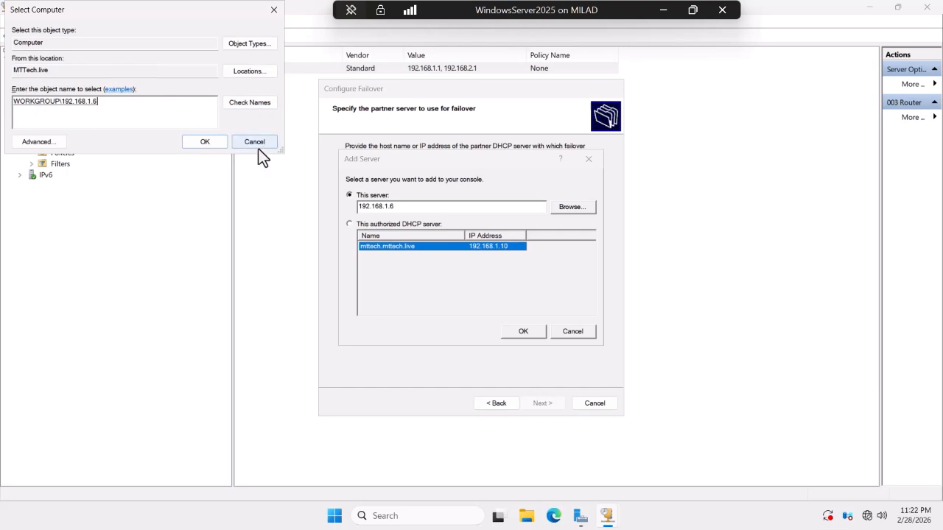
click(204, 143)
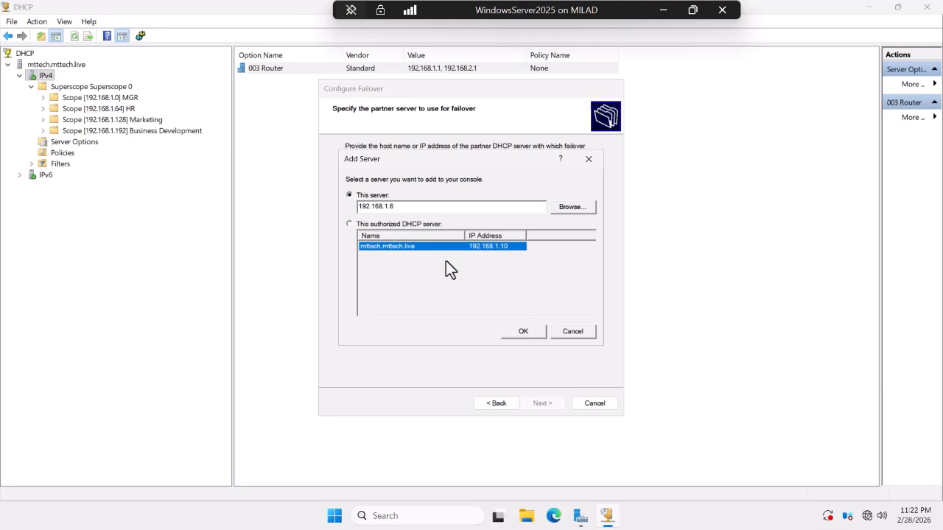
Enter DHCPFAILOVER as the partner server and proceed to the relationship settings.
key(ctrl+a)
text(DHCPFAILOVER)
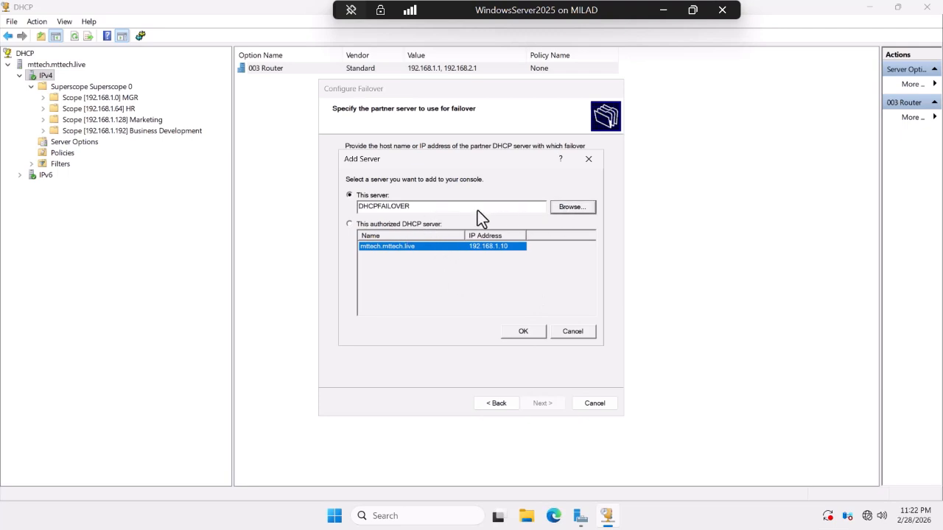
click(523, 331)
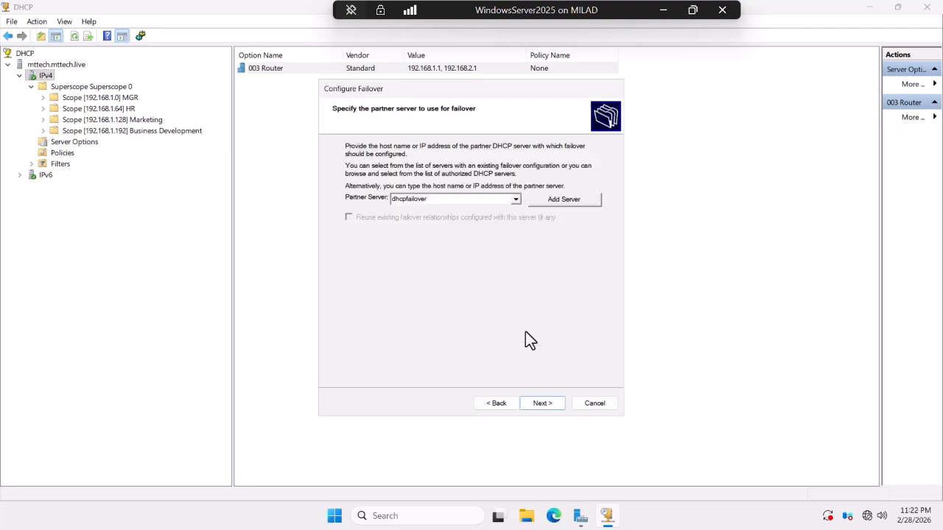
click(563, 200)
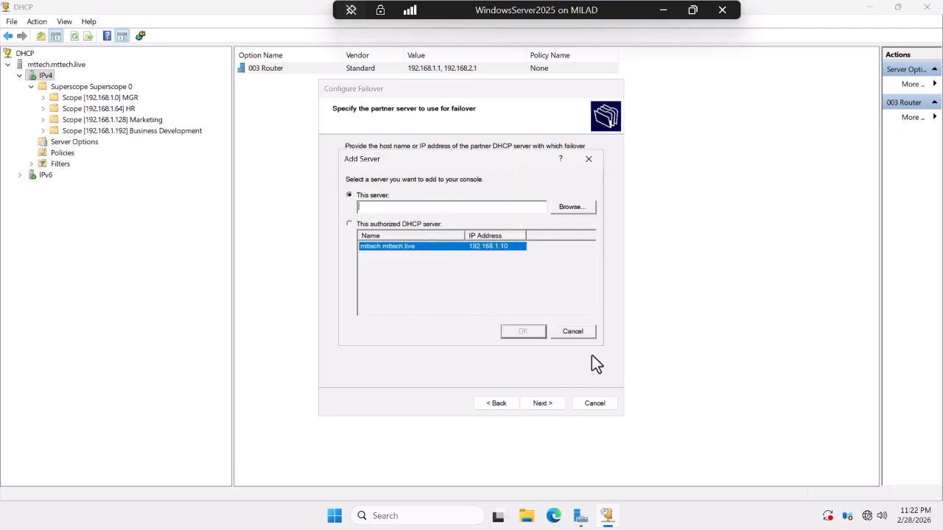
click(576, 331)
click(538, 404)
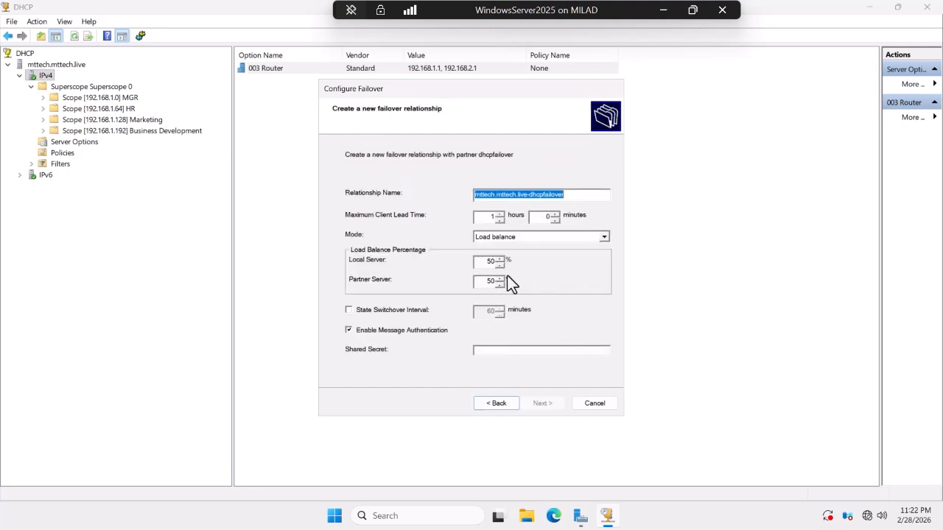
Keep Load balance mode, enter a shared secret, and finish failover setup for scope 192.168.1.0.
click(535, 240)
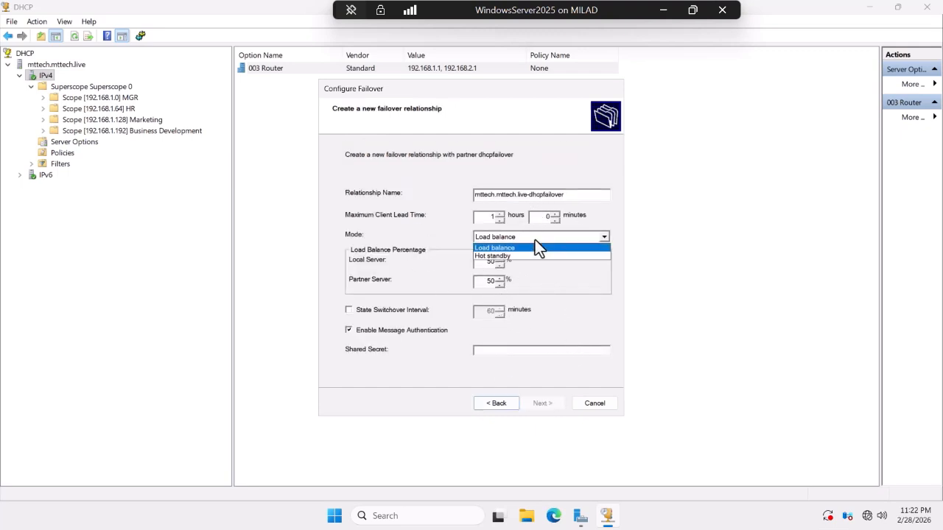
click(492, 248)
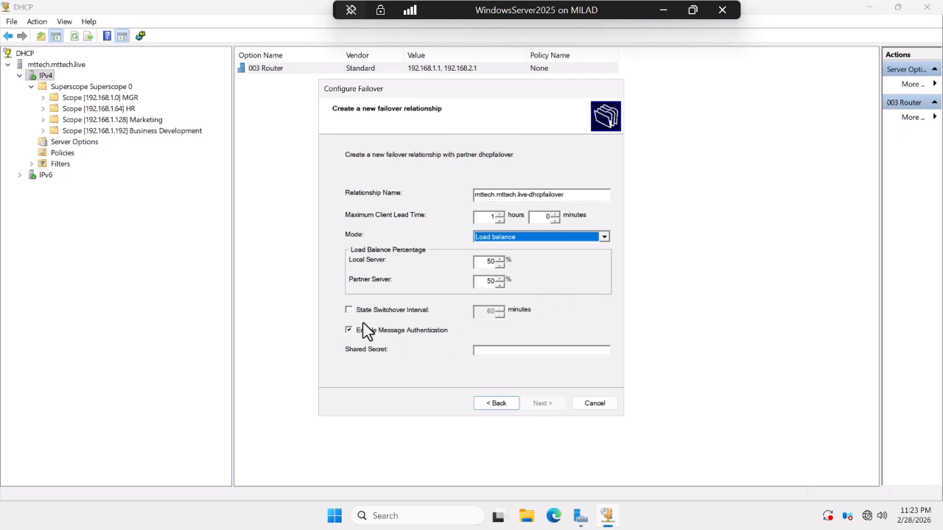
click(514, 351)
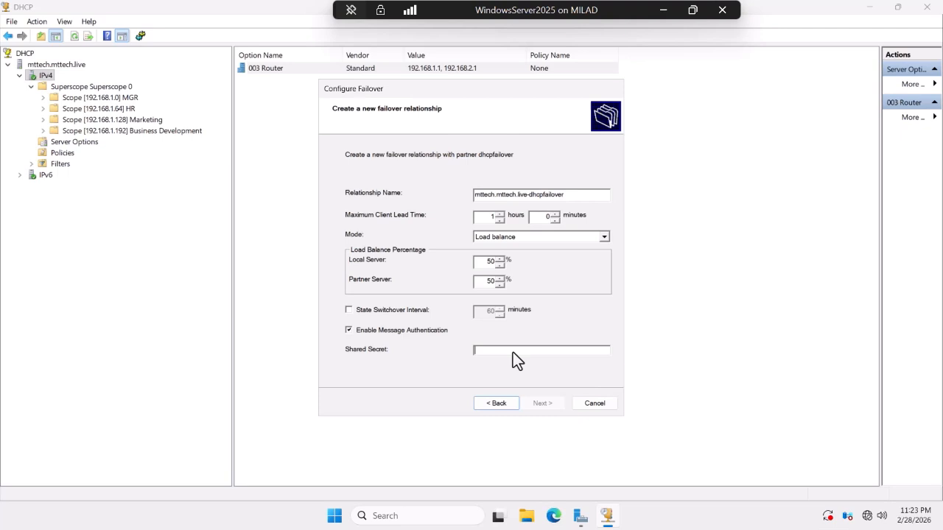
text(123)
click(541, 403)
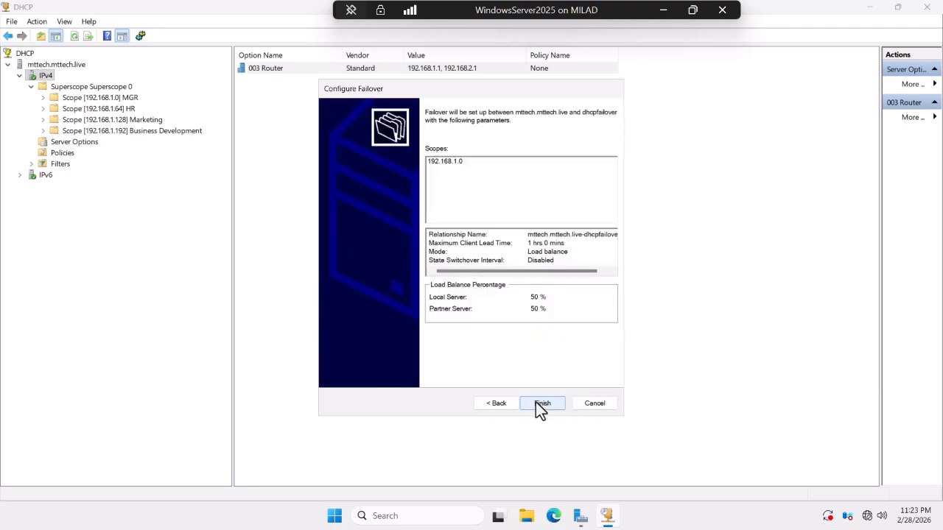
click(537, 403)
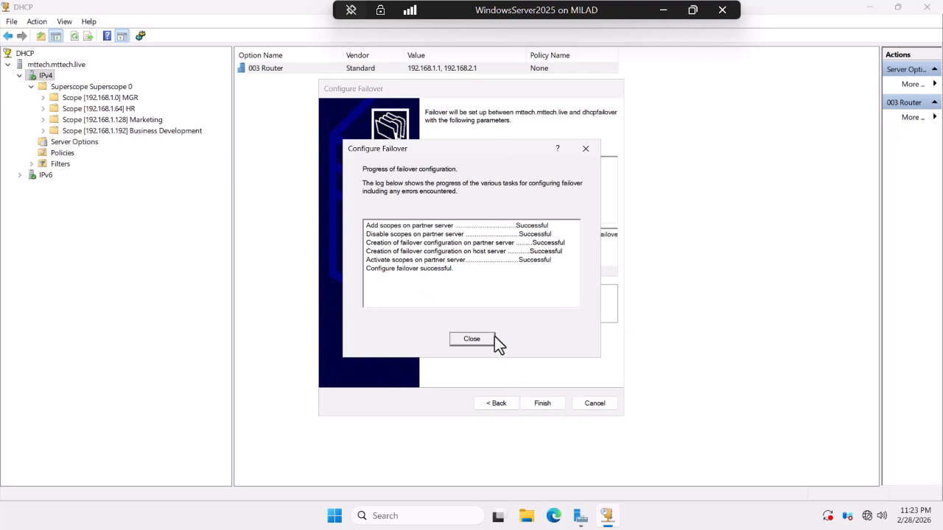
click(472, 339)
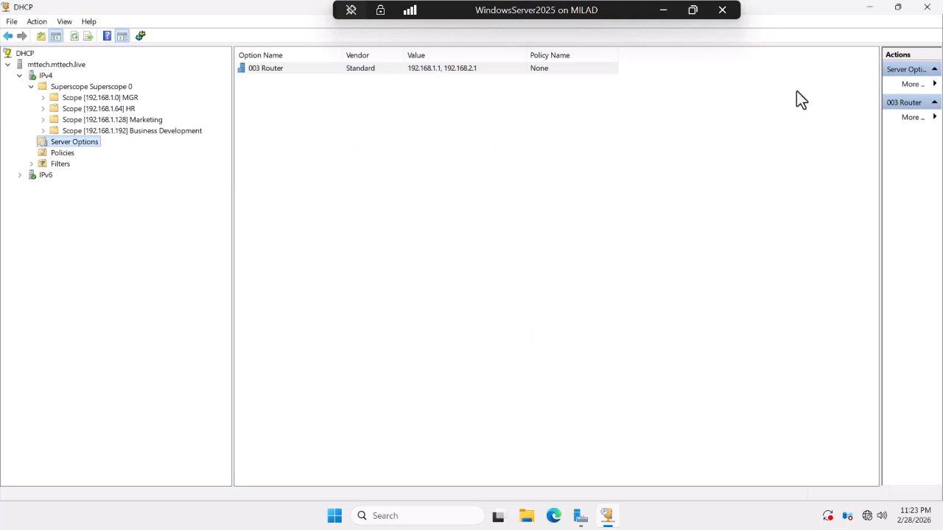
Switch to the Windows Server 2019 VM and open its DHCP console.
click(869, 15)
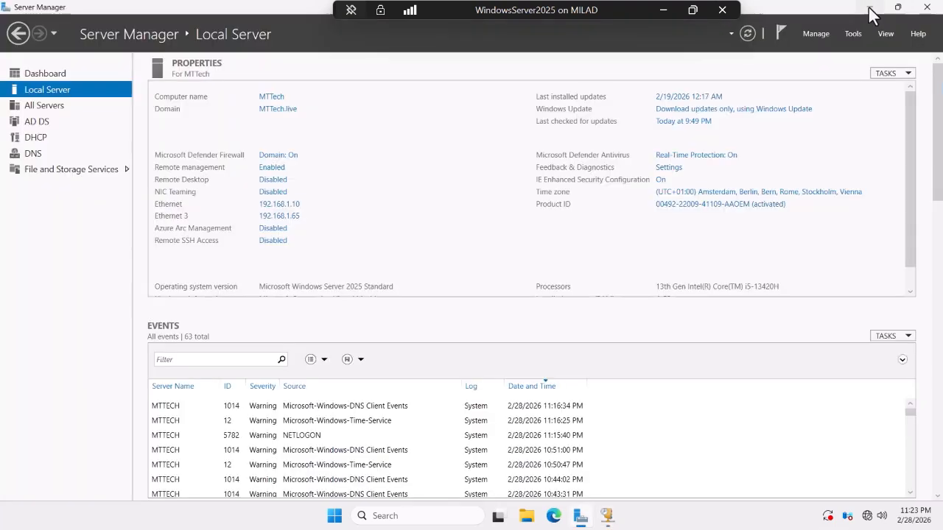
click(663, 10)
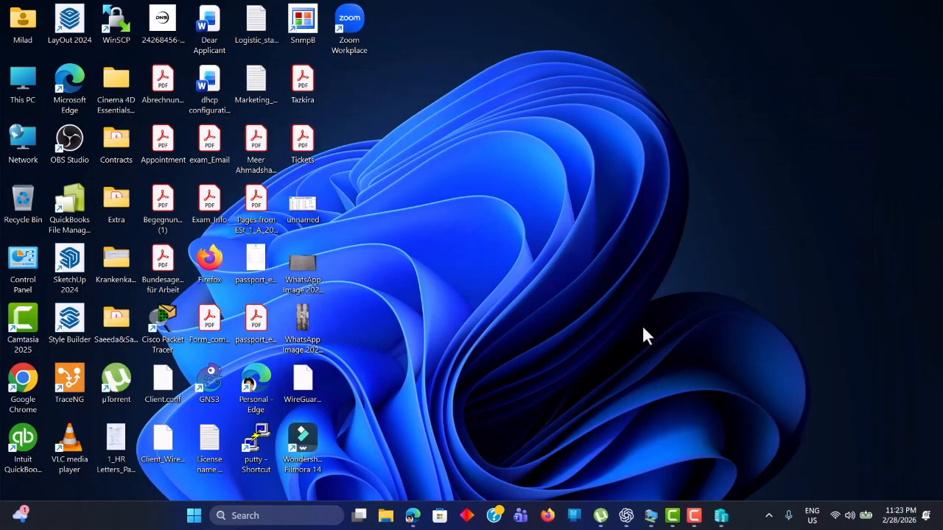
mouse_move(628, 516)
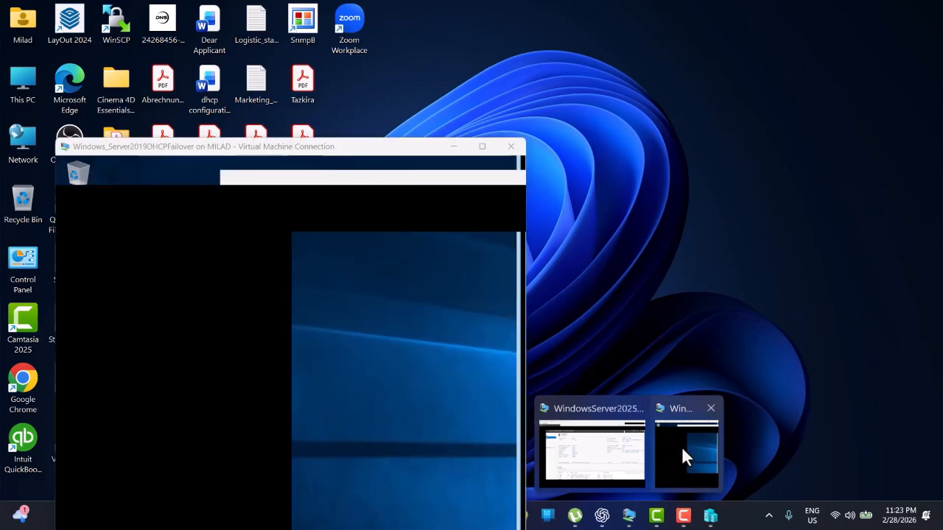
click(681, 446)
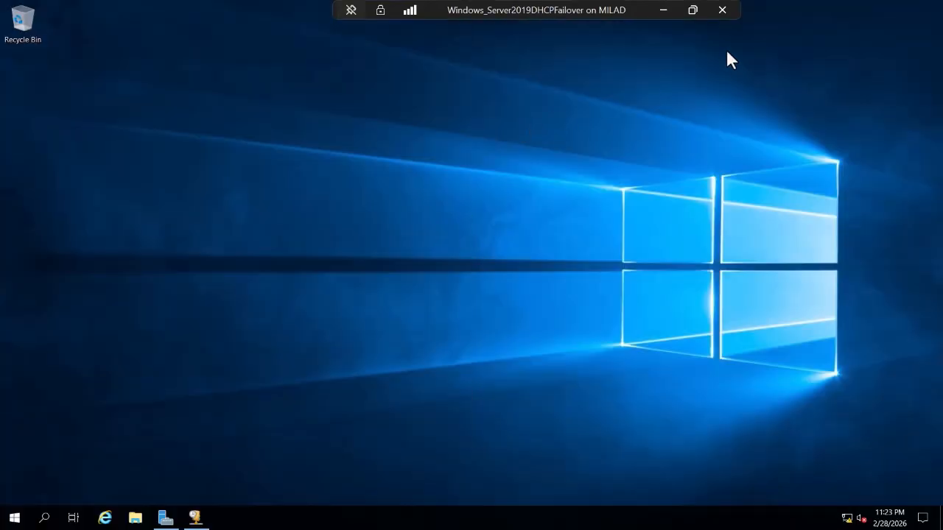
click(194, 517)
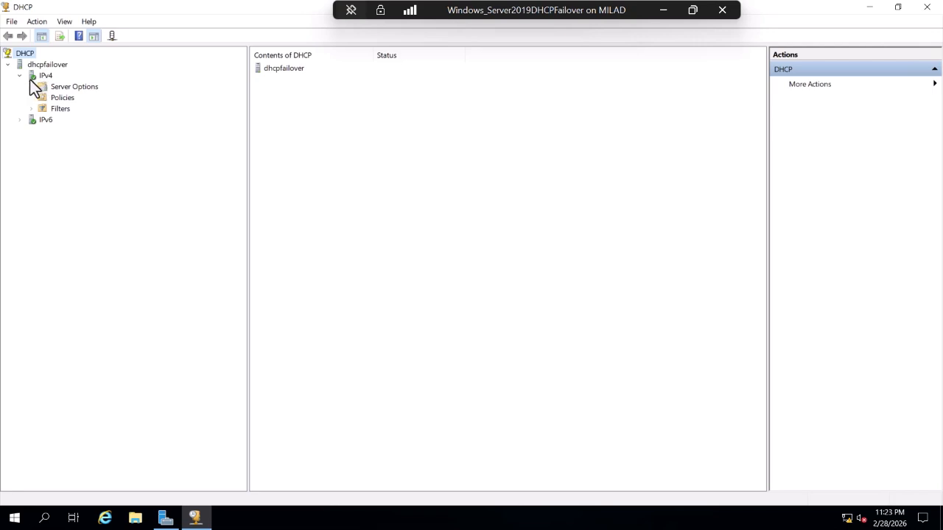
Refresh dhcpfailover and inspect Scope [192.168.1.0] MGR's Address Pool, Leases and Reservations.
click(42, 65)
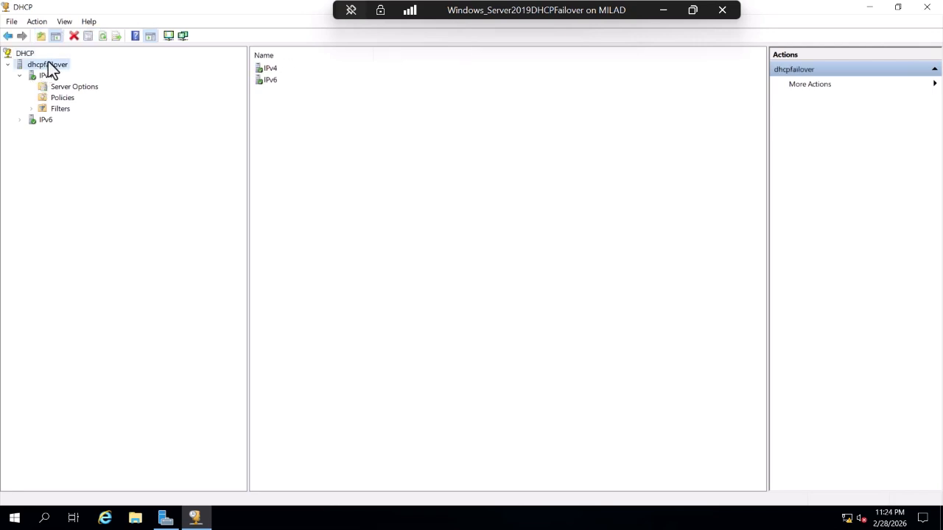
click(102, 36)
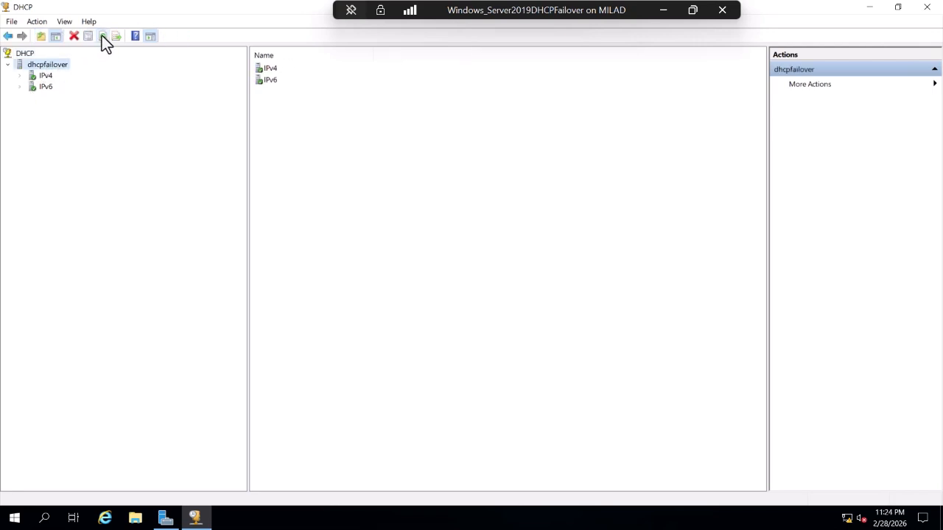
click(20, 76)
click(31, 87)
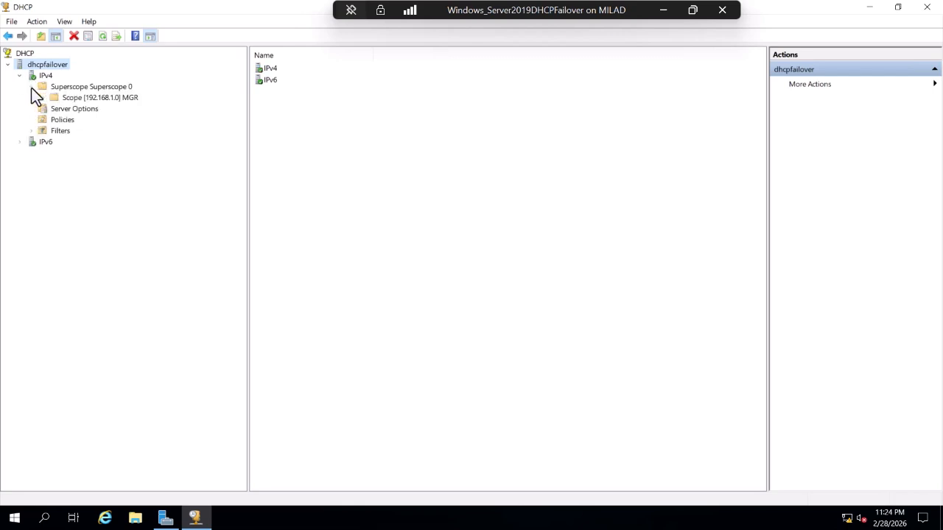
click(42, 97)
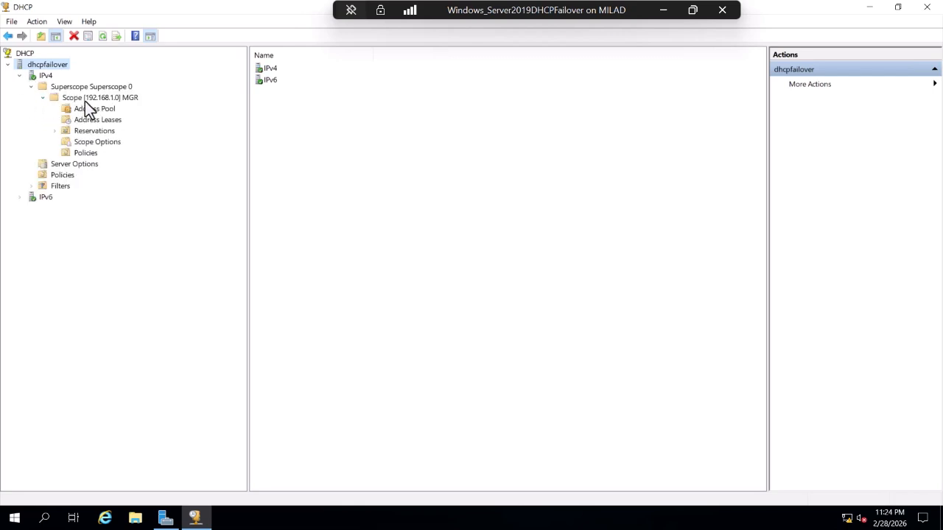
click(121, 99)
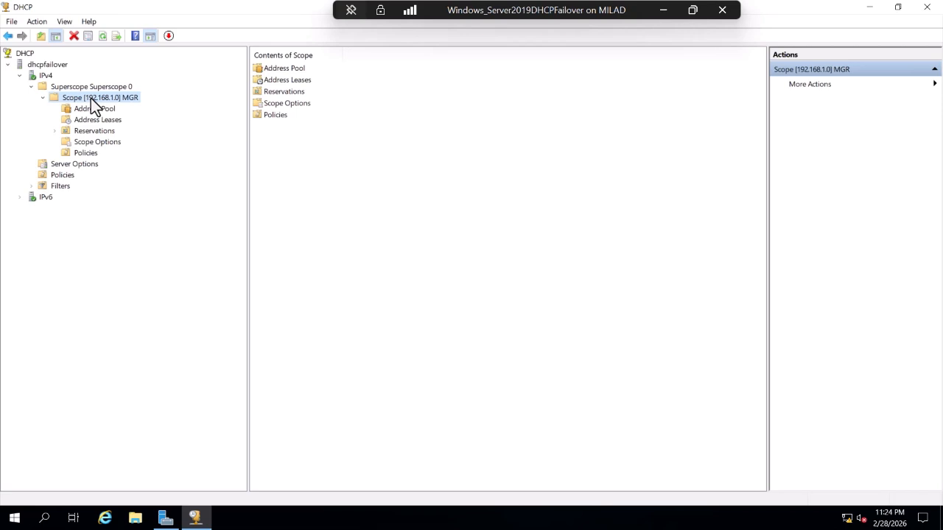
click(94, 108)
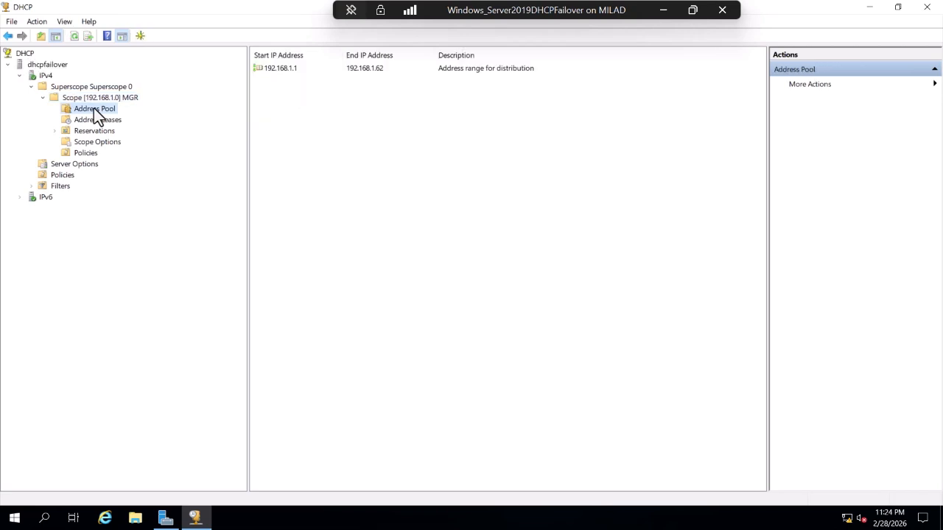
click(97, 121)
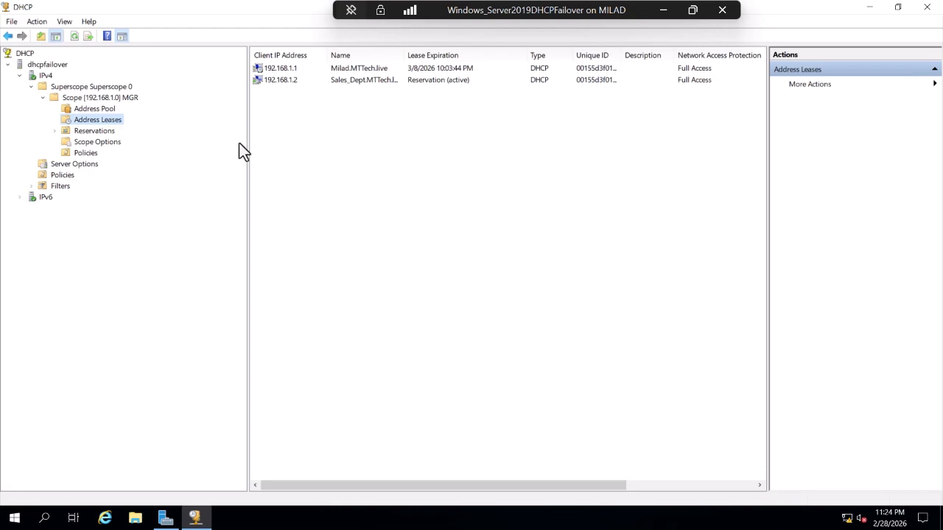
click(91, 131)
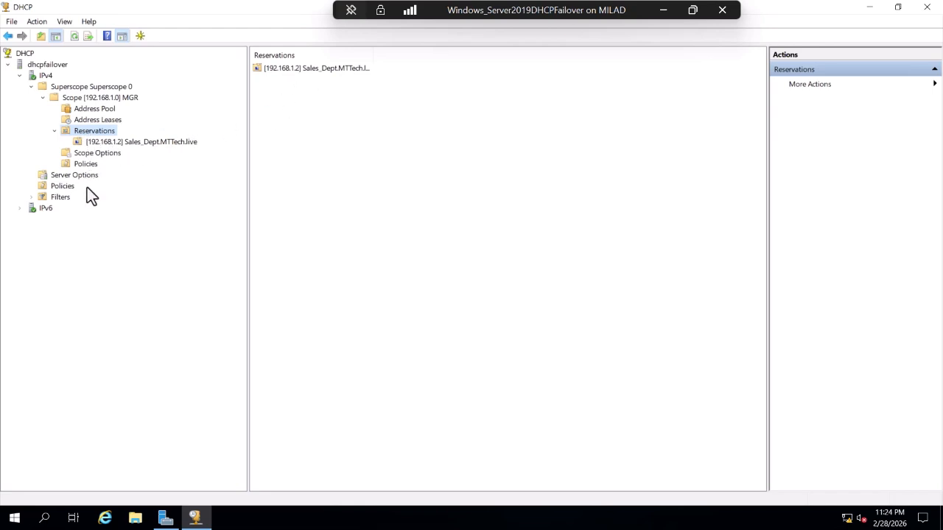
Start a backup of the dhcpfailover server and pick Local Disk (D:) as the backup location.
right_click(48, 65)
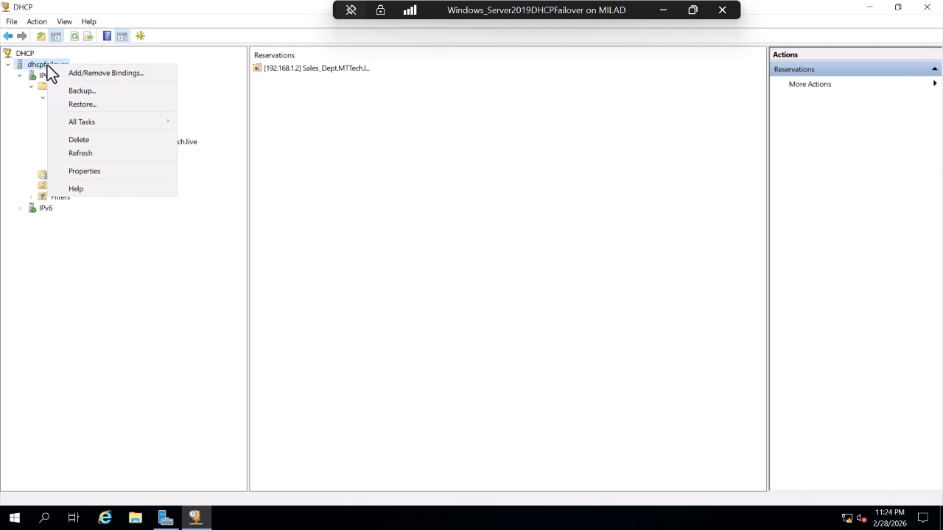
click(84, 90)
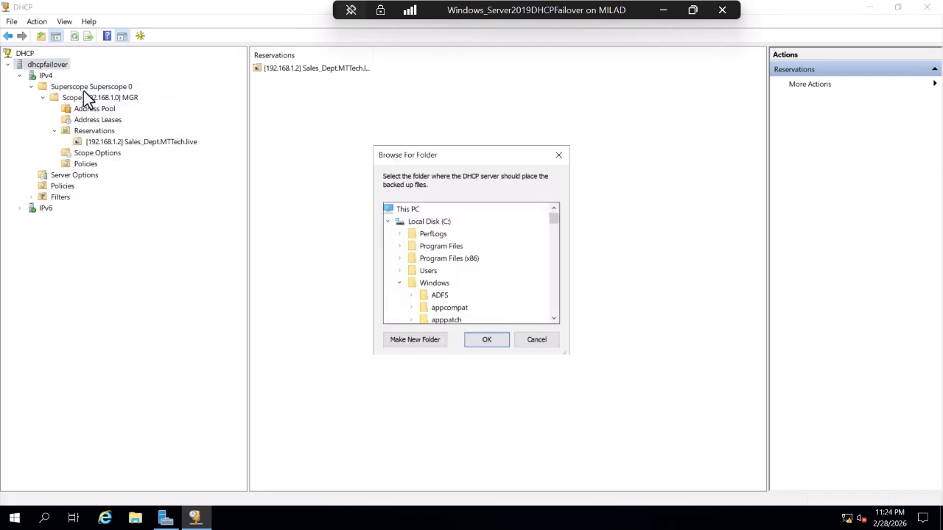
drag(473, 156, 276, 124)
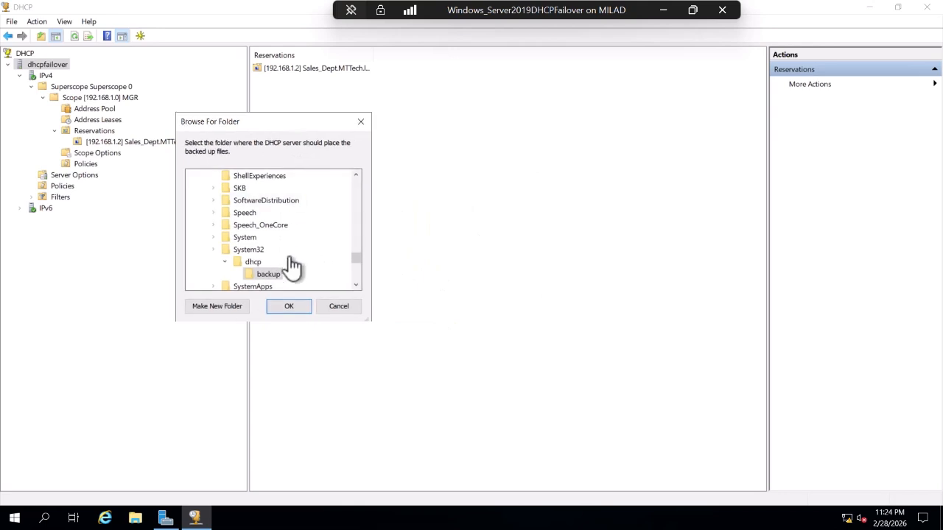
drag(356, 259, 353, 304)
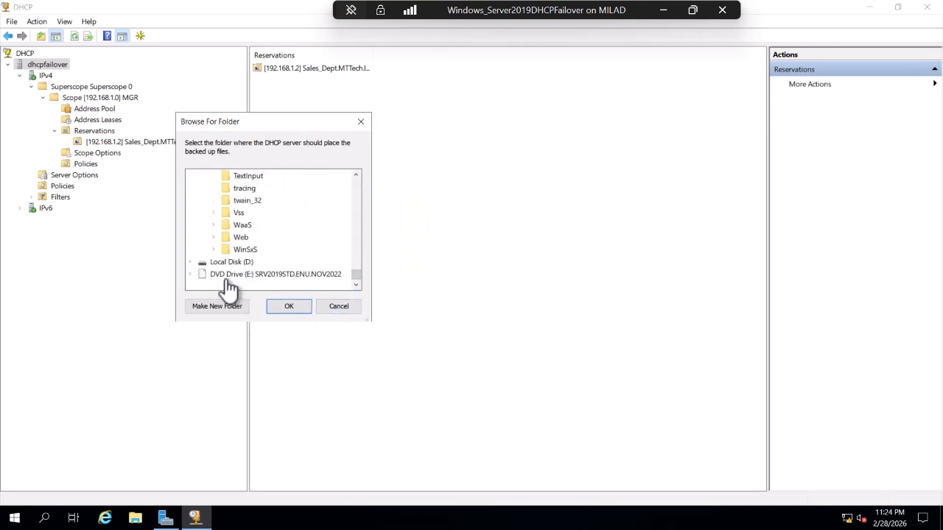
click(213, 261)
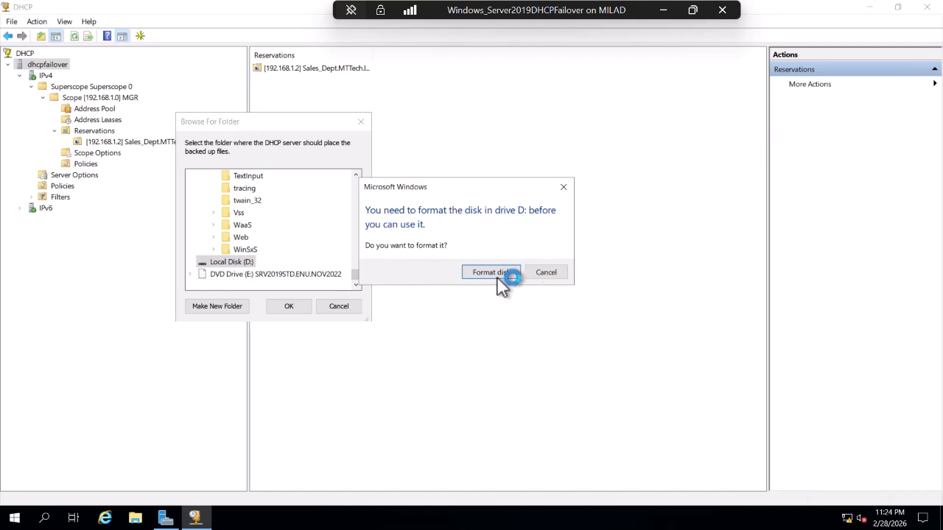
Quick-format Local Disk (D:) as NTFS from the backup folder picker.
click(540, 271)
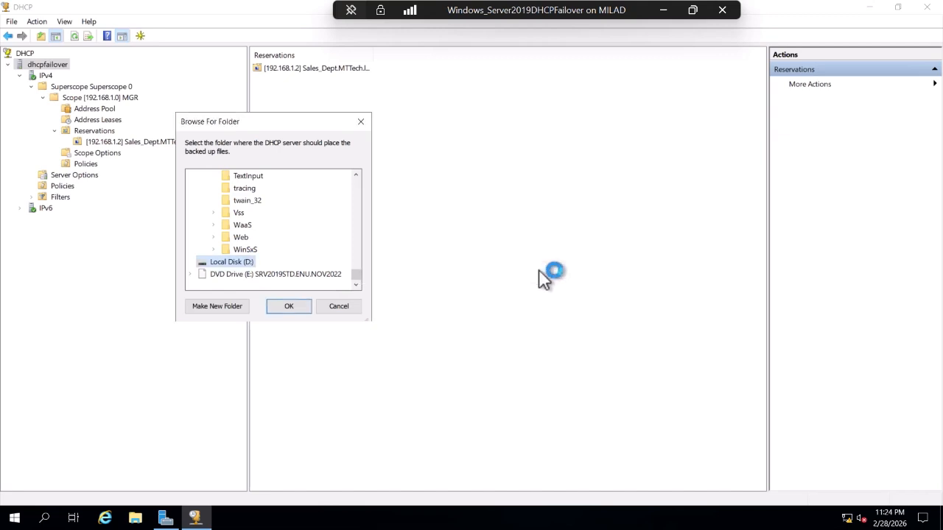
right_click(216, 263)
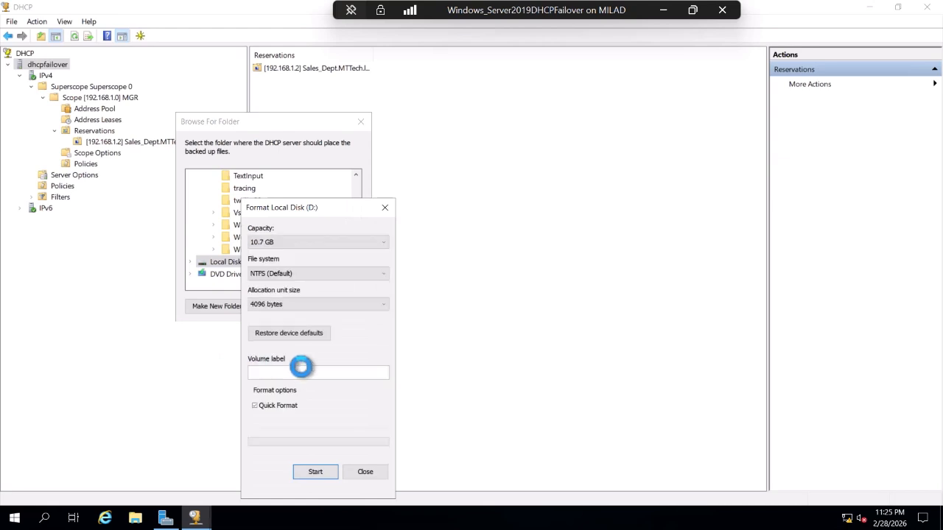
click(314, 471)
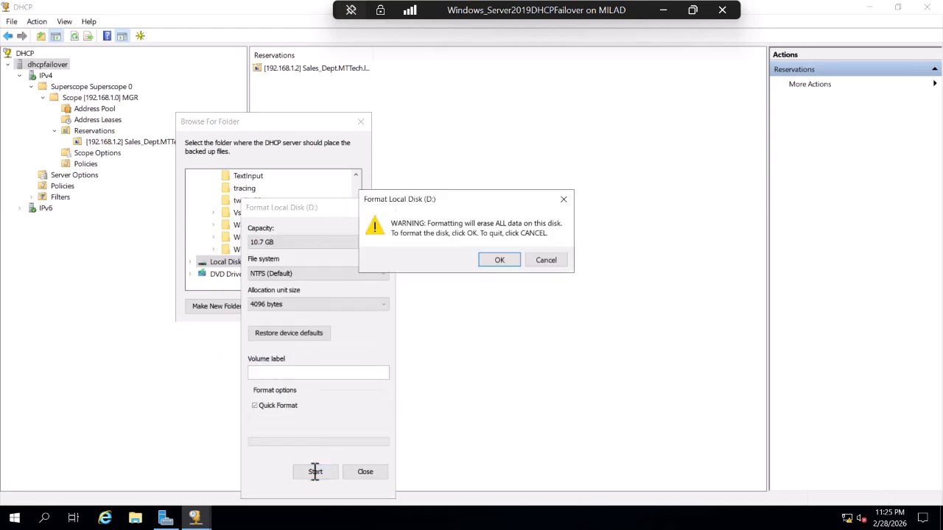
click(501, 260)
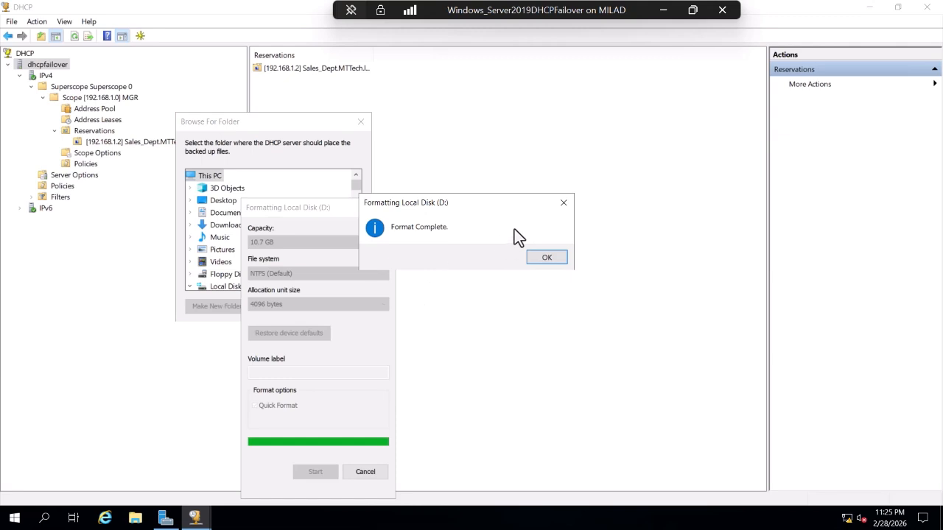
click(550, 260)
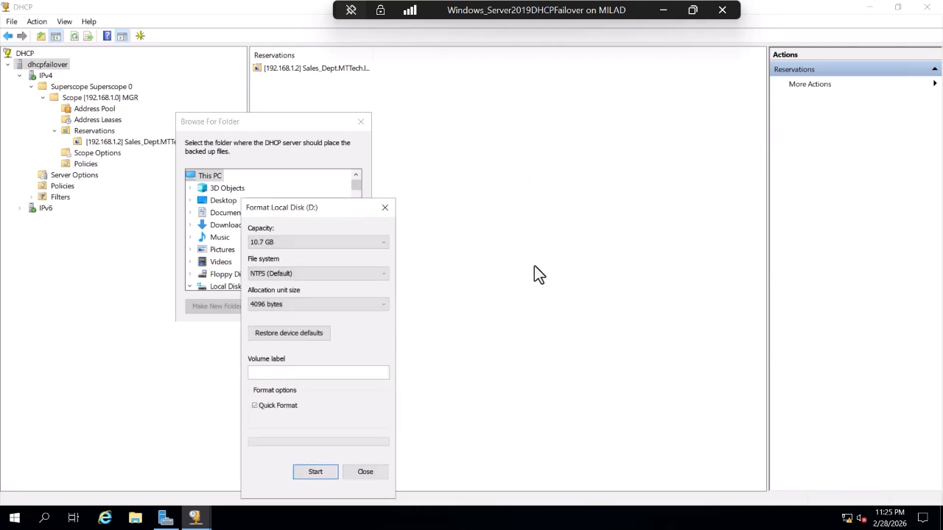
click(366, 466)
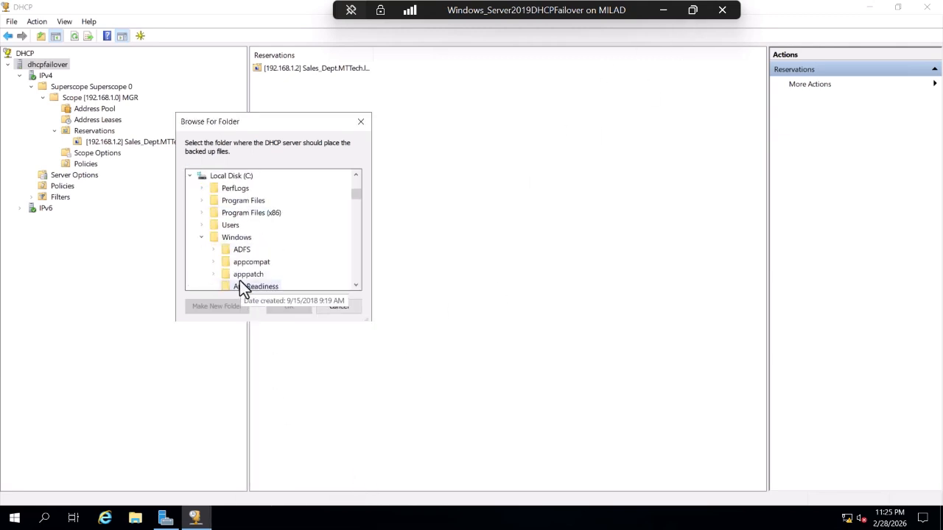
Create the folder DHCPBackupScopeMGR on drive D: and confirm it as the backup folder.
scroll(239, 280, down, 20)
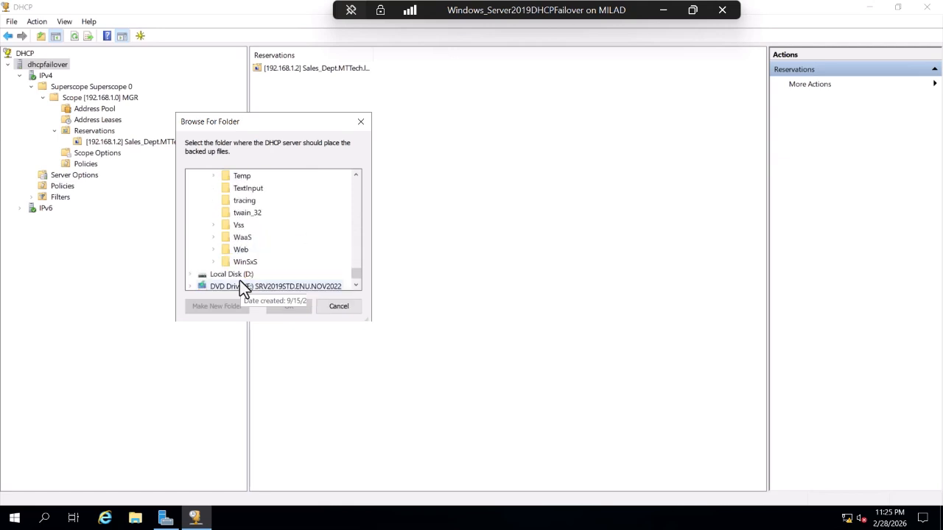
scroll(239, 281, down, 1)
click(221, 263)
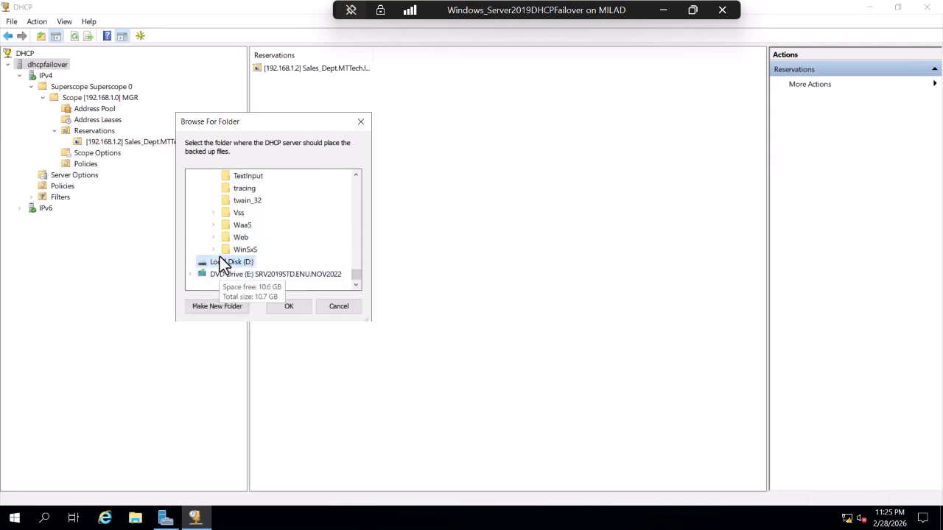
click(230, 306)
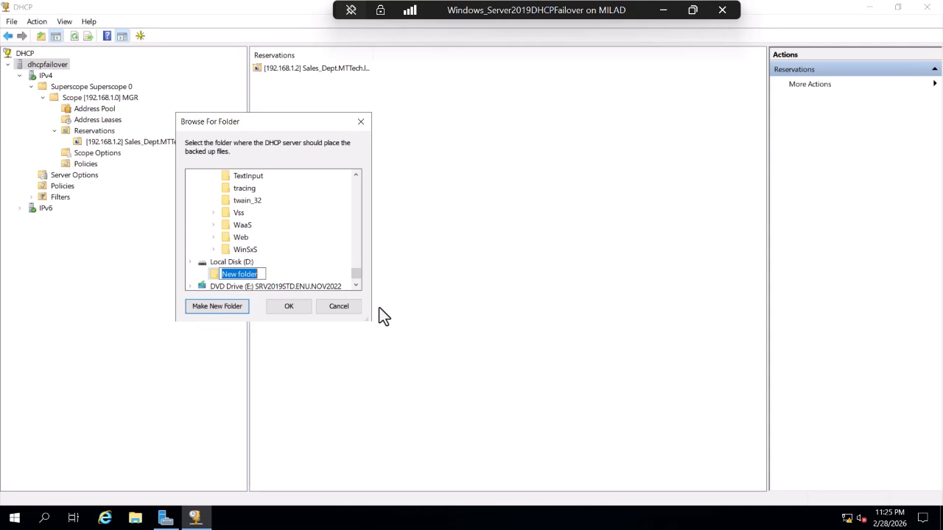
text(D)
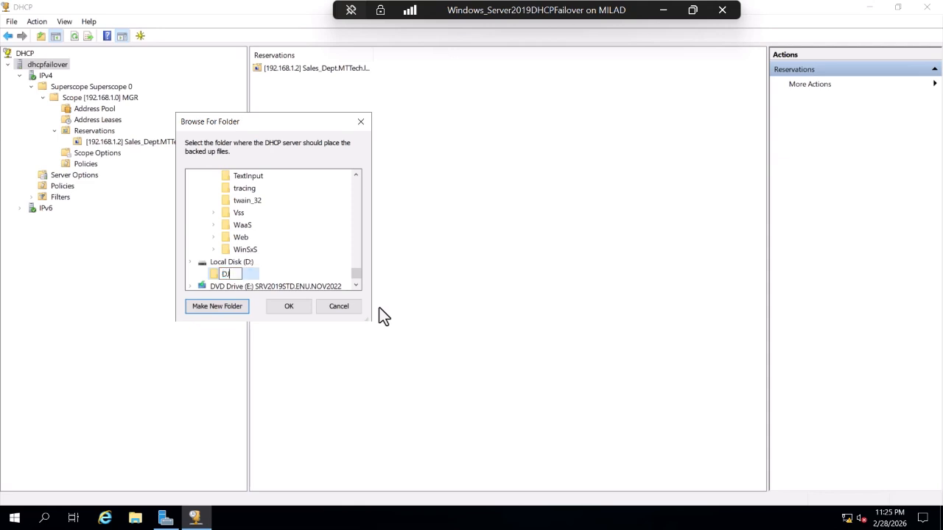
text(HCPBackupScoop)
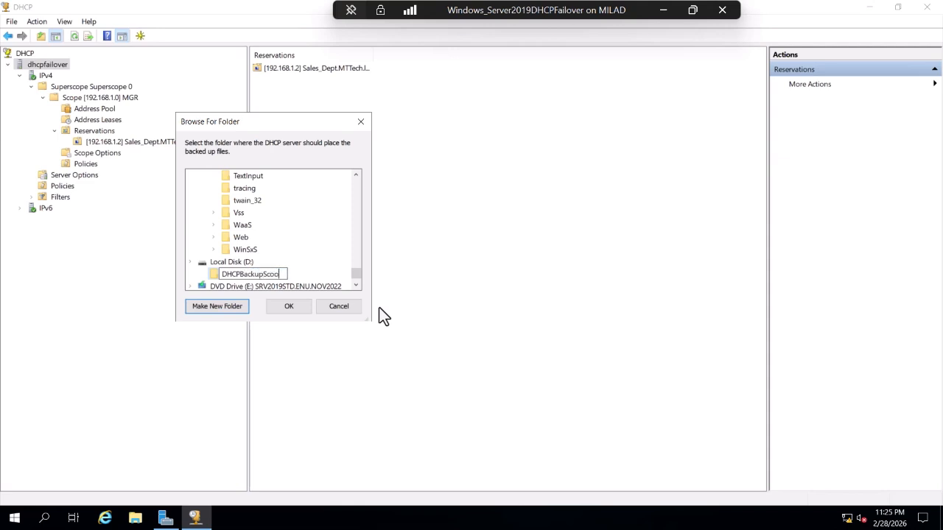
key(BackSpace)
key(BackSpace)
text(peMGR)
click(302, 241)
click(236, 273)
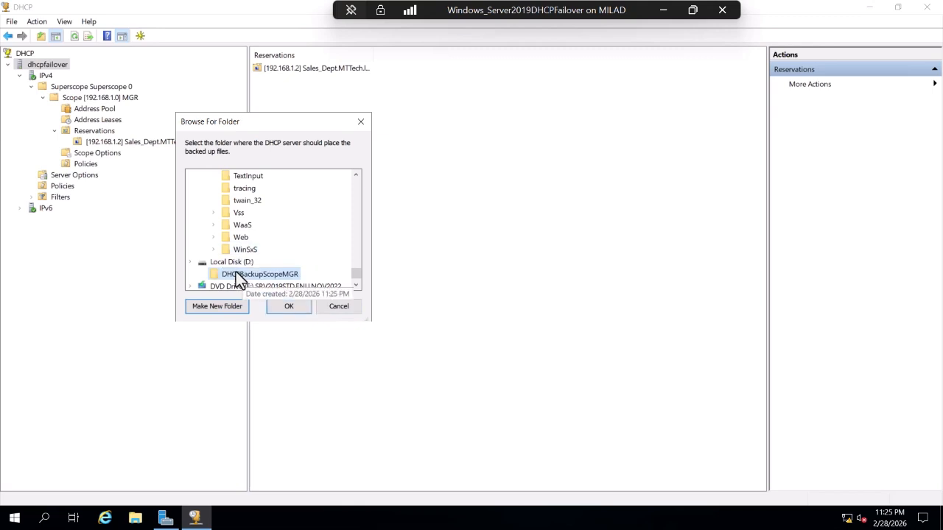
click(298, 308)
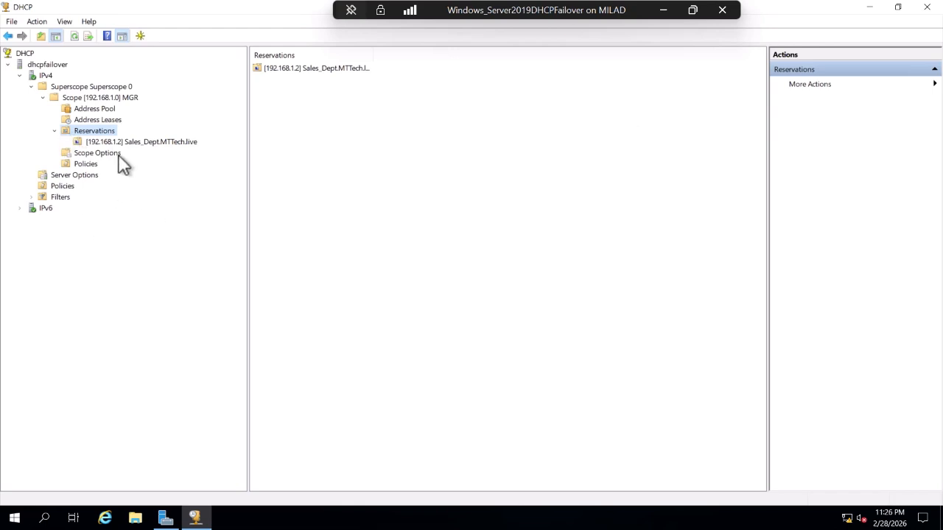
Replicate the IPv4 failover scopes to the partner server and close the report.
right_click(53, 65)
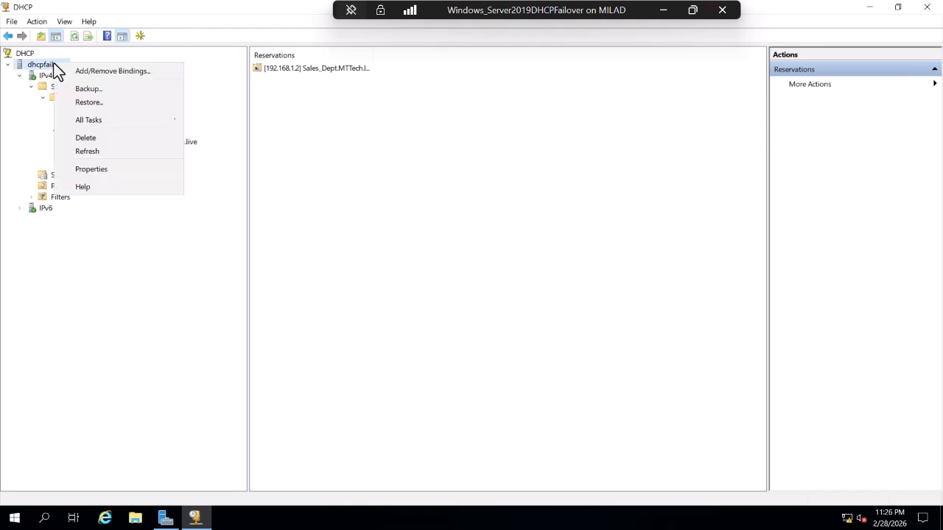
click(42, 76)
right_click(41, 75)
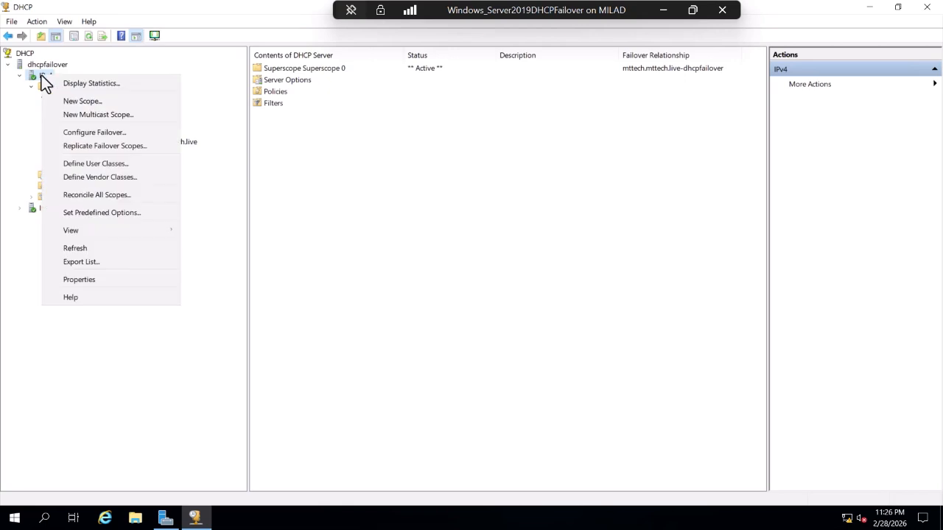
click(115, 145)
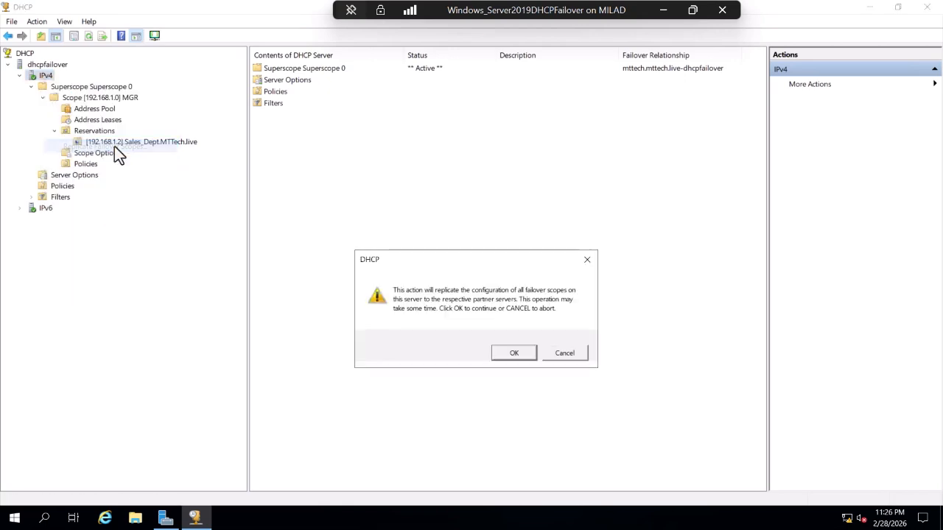
click(509, 349)
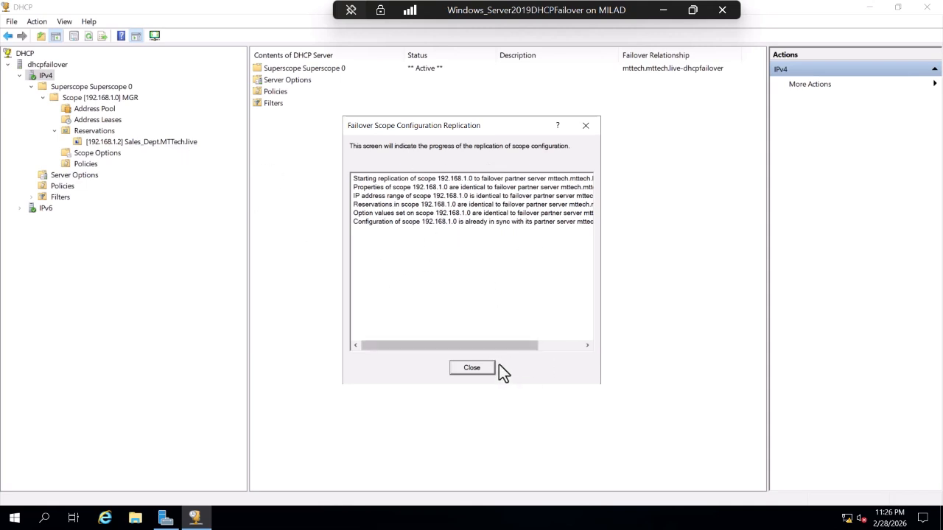
click(475, 368)
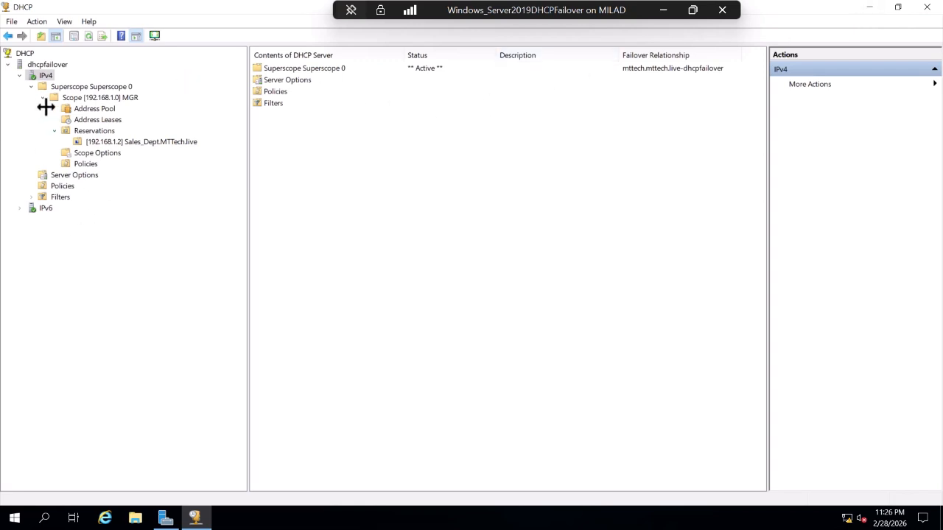
Replicate the failover scopes again, confirming 192.168.1.0 is already in sync.
right_click(47, 75)
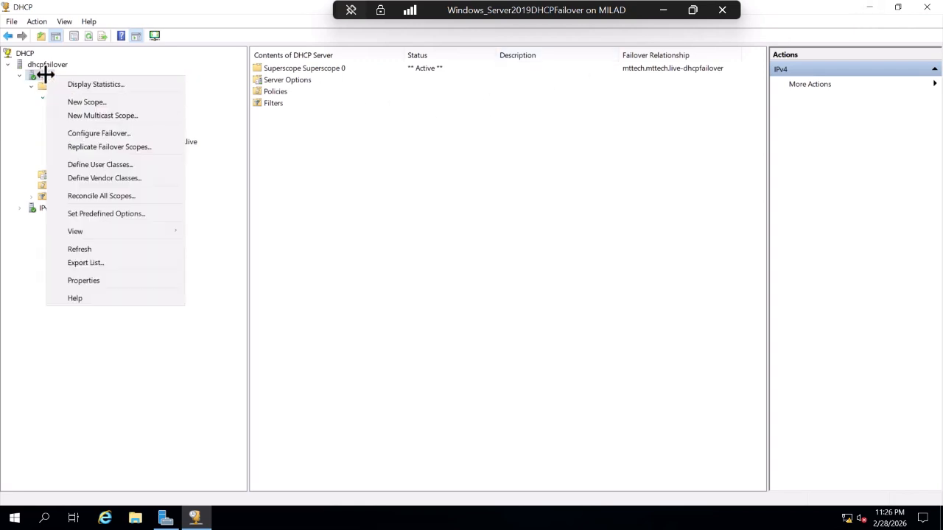
click(77, 148)
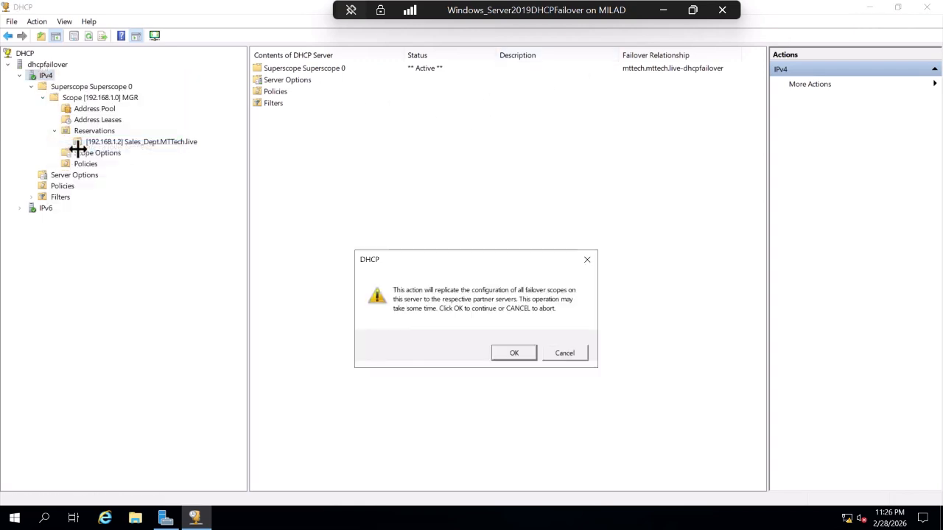
click(512, 354)
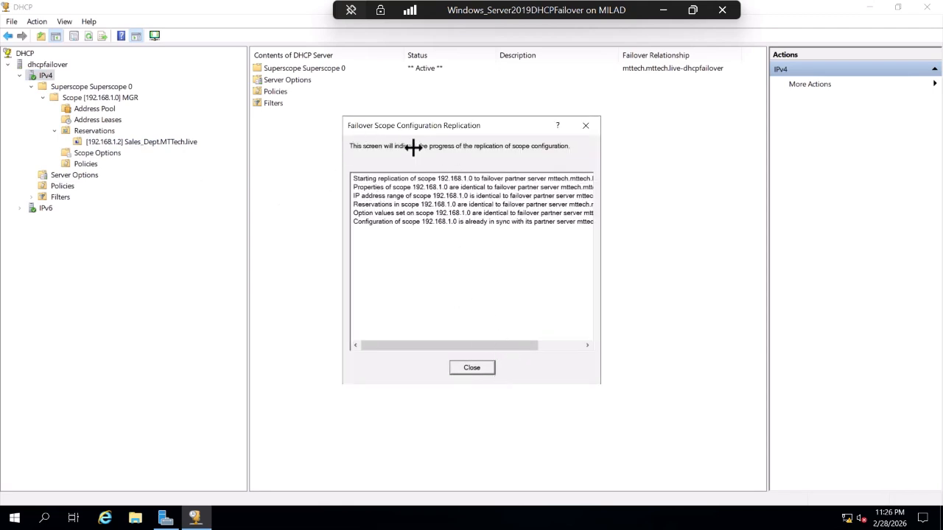
click(472, 369)
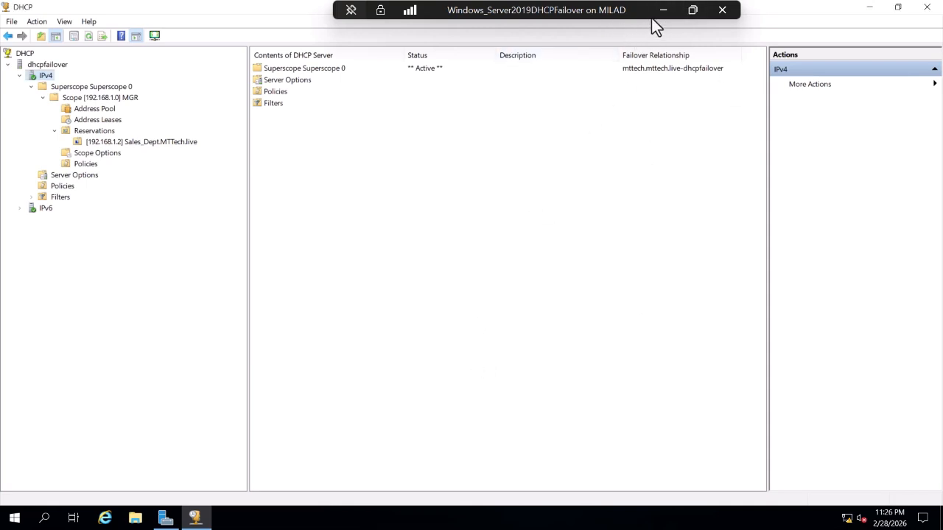
click(421, 68)
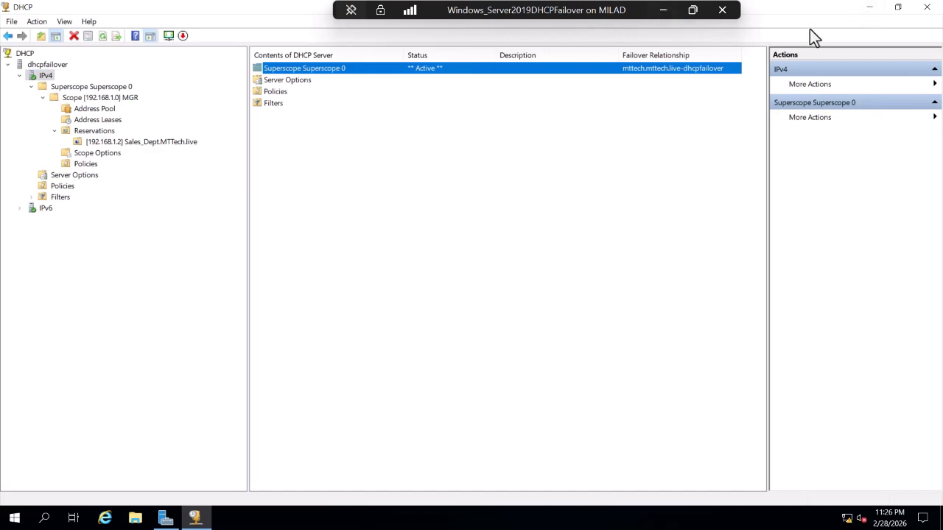
Minimize the Server 2019 VM and bring up the WindowsServer2025 VM window.
click(664, 12)
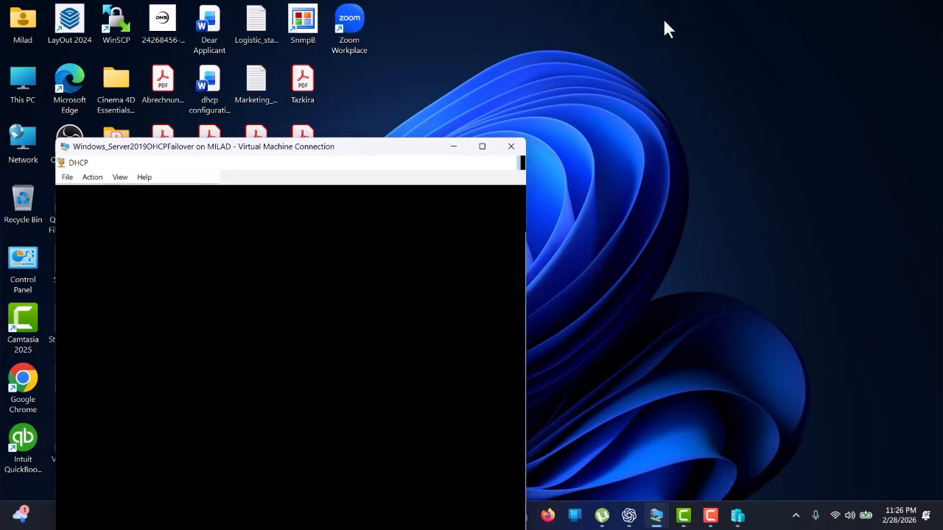
mouse_move(638, 515)
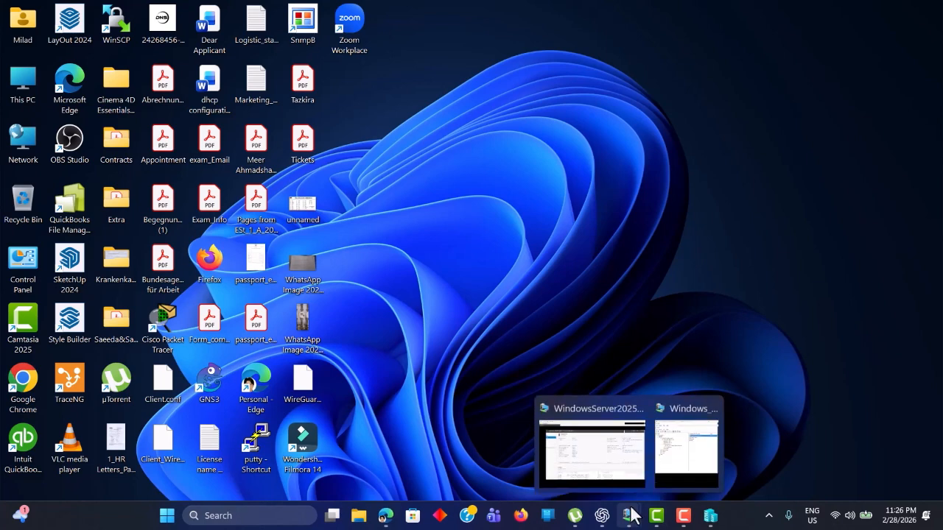
mouse_move(698, 449)
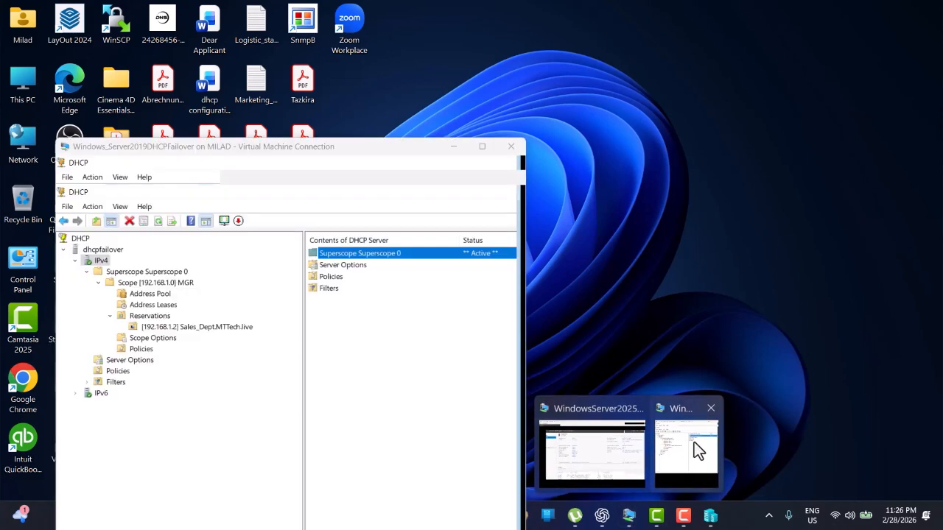
click(693, 443)
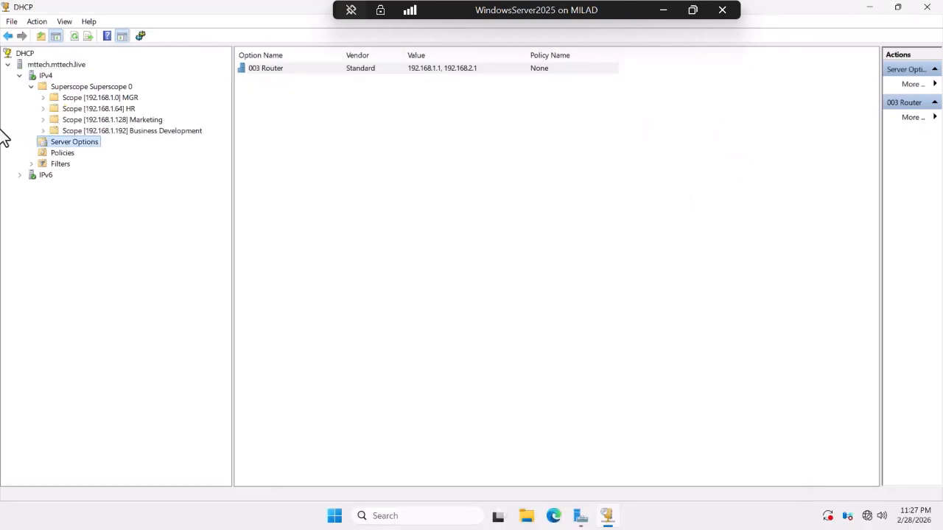
Delete the dhcpfailover failover relationship in IPv4 Properties, then minimize the 2025 session.
right_click(40, 78)
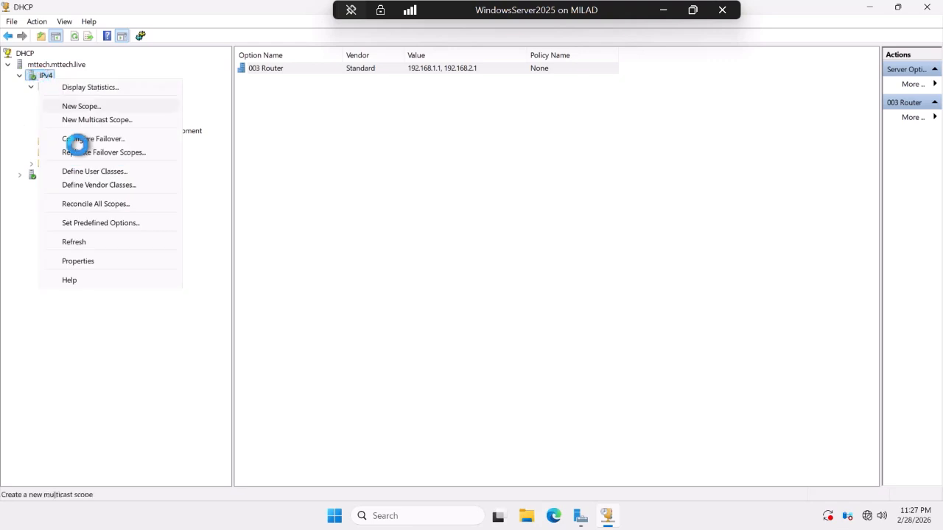
click(78, 261)
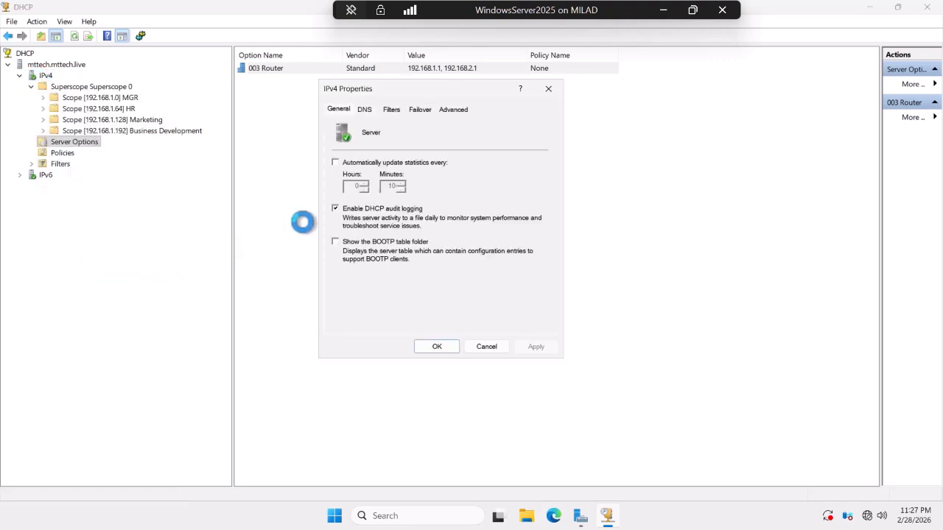
click(416, 109)
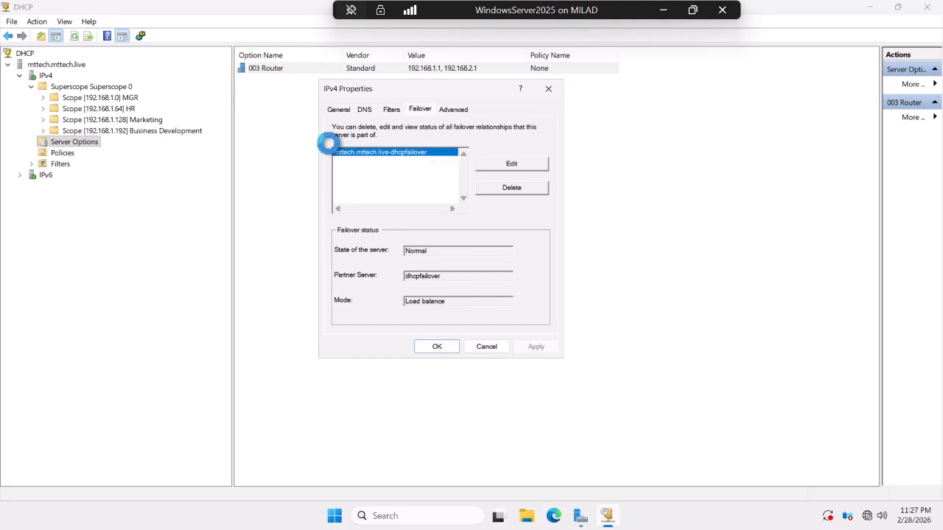
click(496, 189)
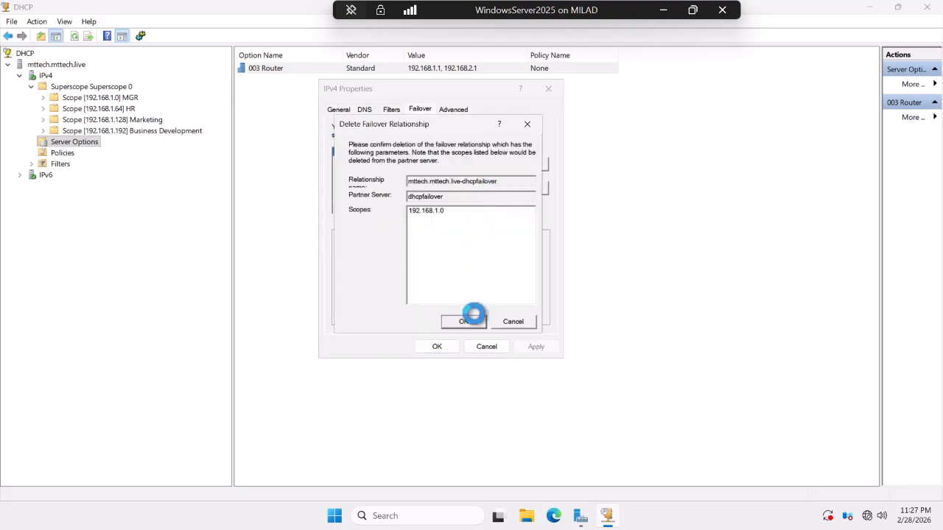
click(464, 320)
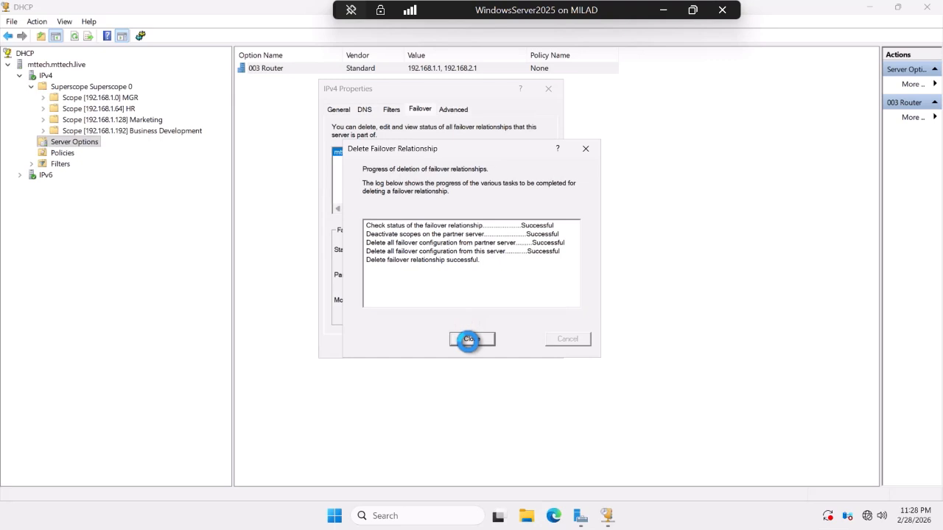
click(469, 339)
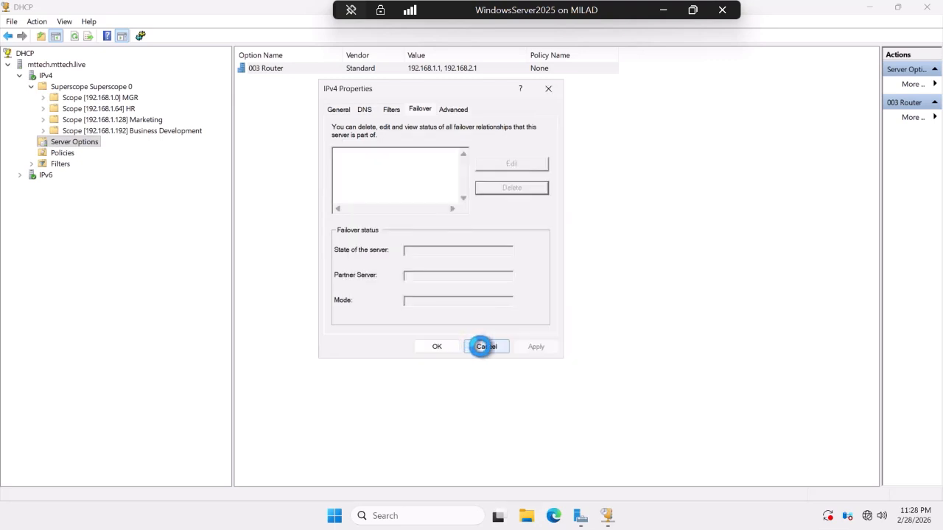
click(440, 347)
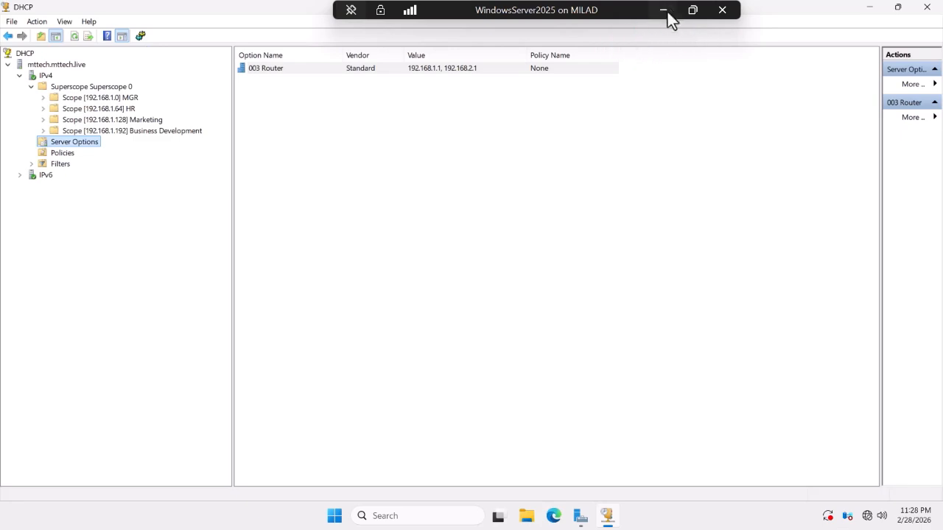
click(665, 10)
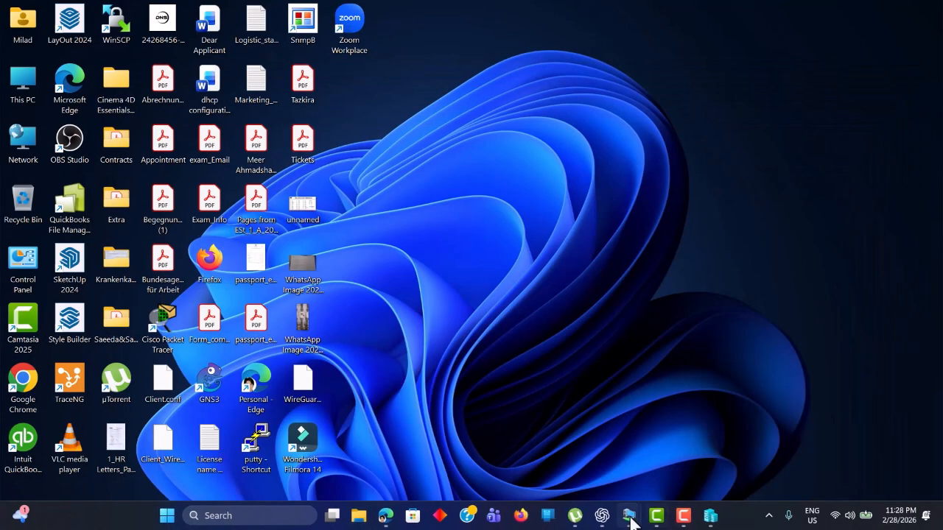
Refresh IPv4 on dhcpfailover to confirm the scope is gone, then return to WindowsServer2025.
mouse_move(631, 520)
click(681, 444)
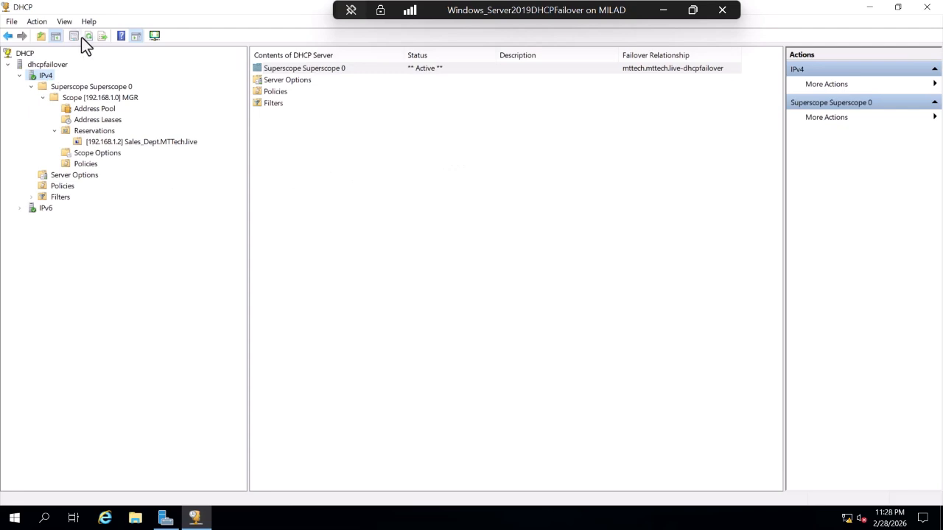
click(89, 35)
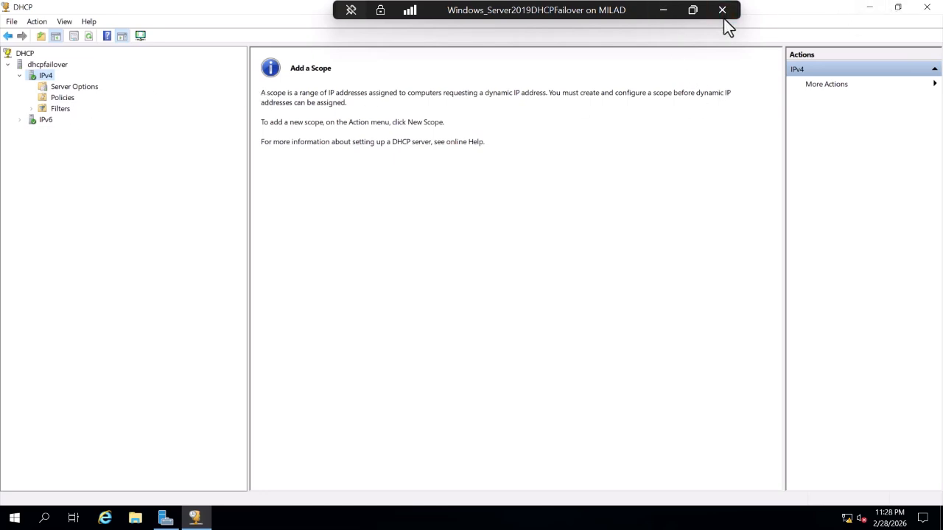
click(667, 13)
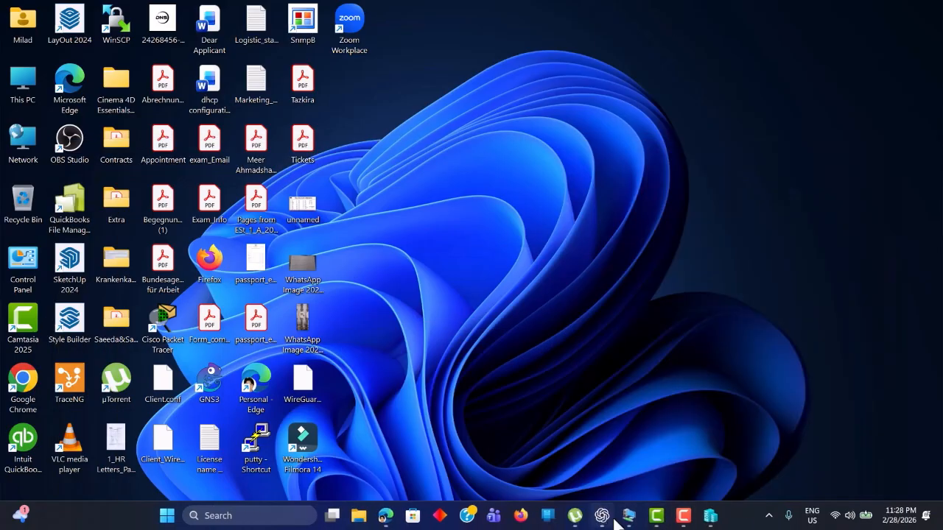
mouse_move(630, 520)
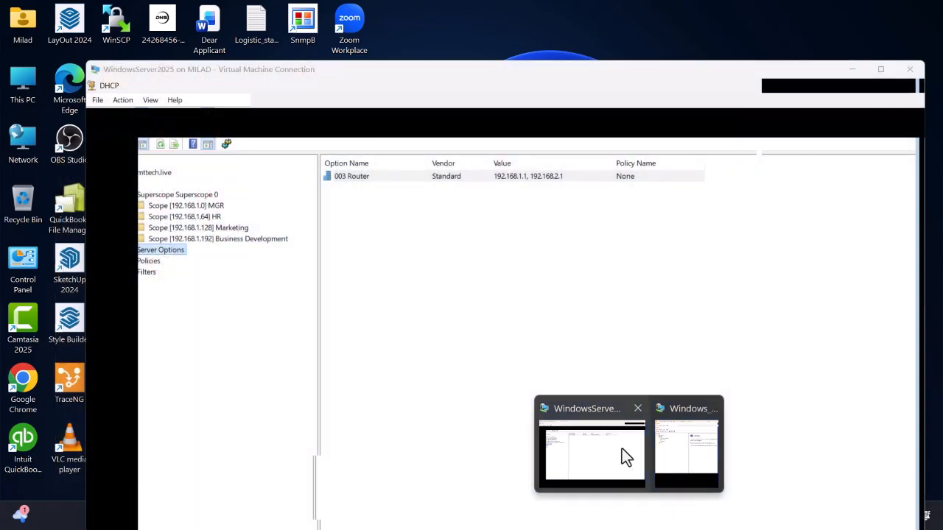
click(622, 449)
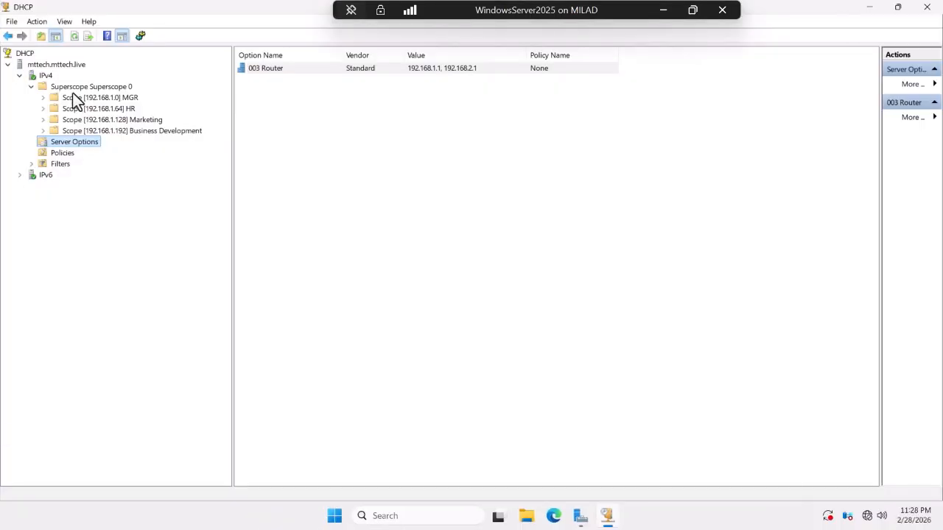
Start Configure Failover for the IPv4 scopes and add 192.168.1.6 (dhcpfailover) as partner server.
right_click(51, 75)
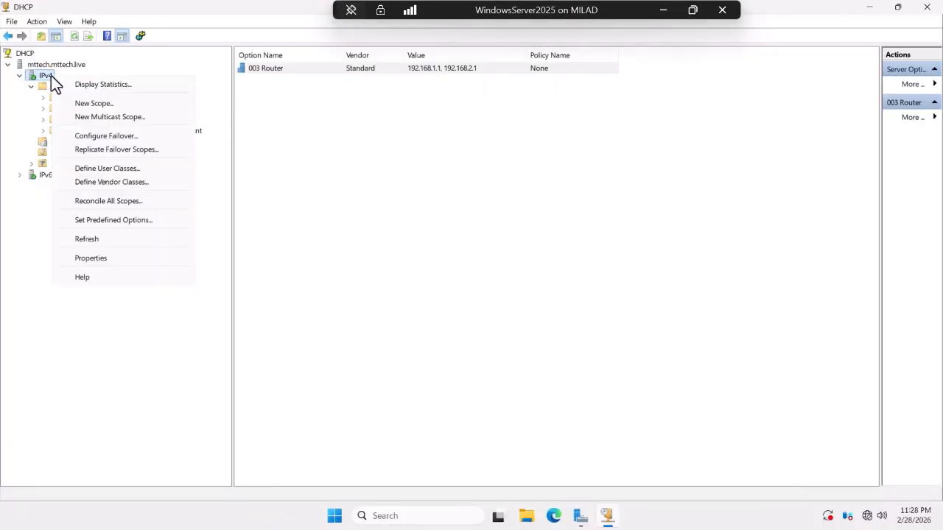
click(88, 136)
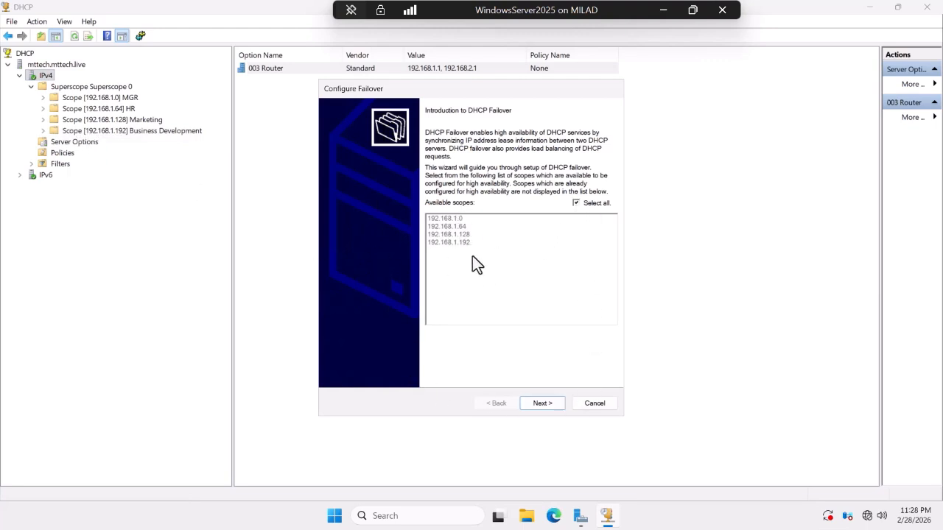
click(550, 405)
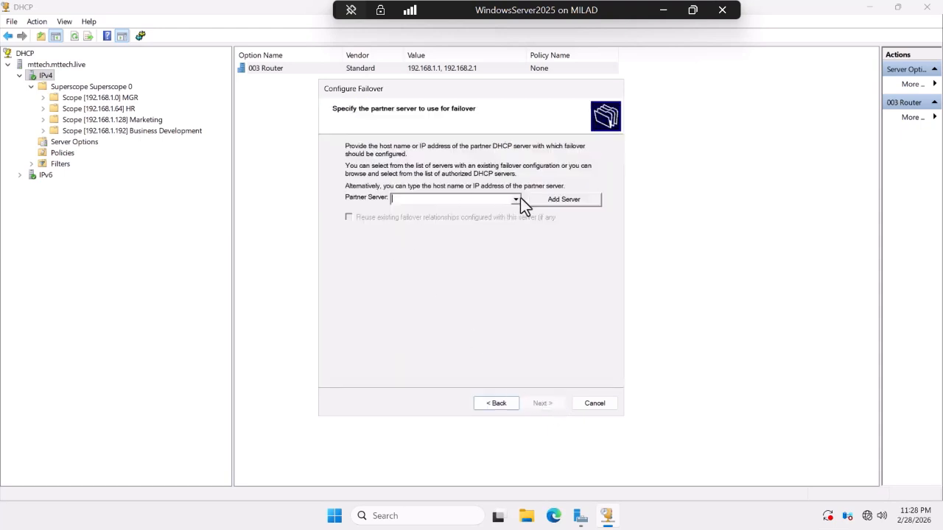
click(551, 207)
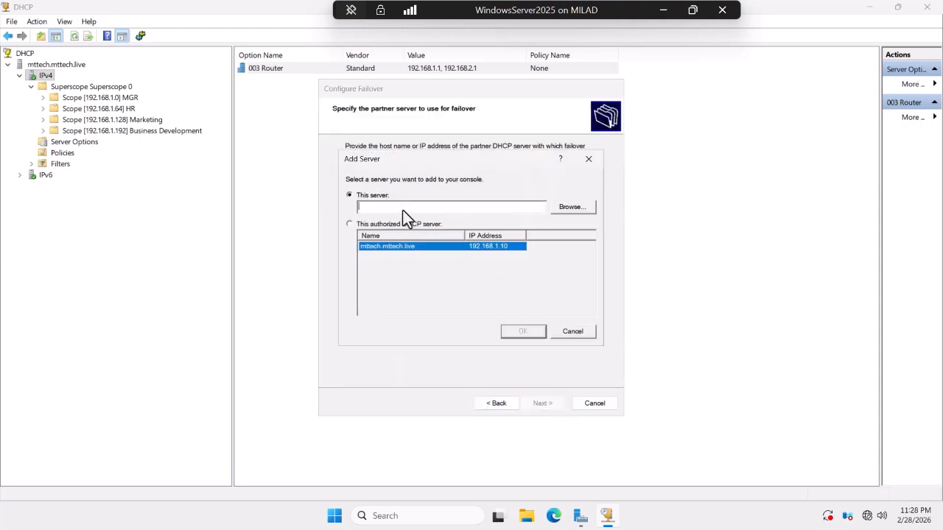
click(571, 207)
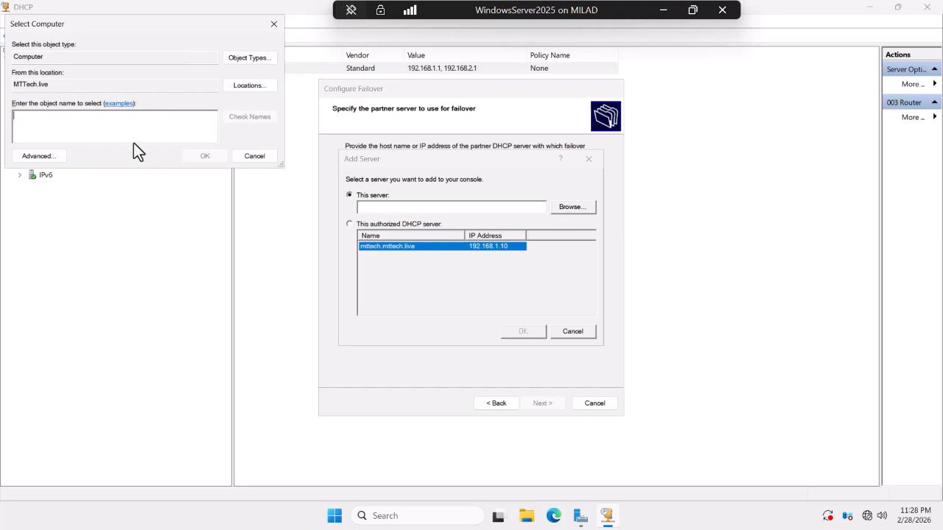
text(192.168.1.6)
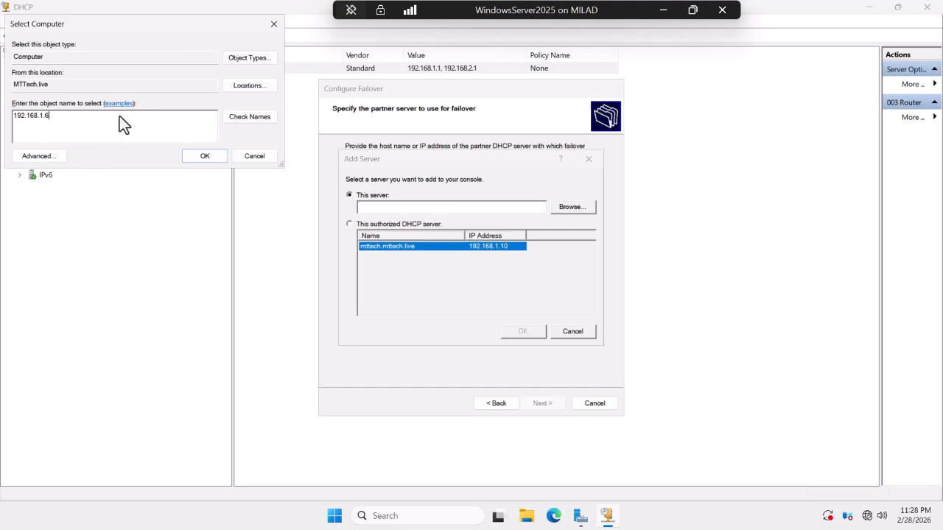
click(246, 118)
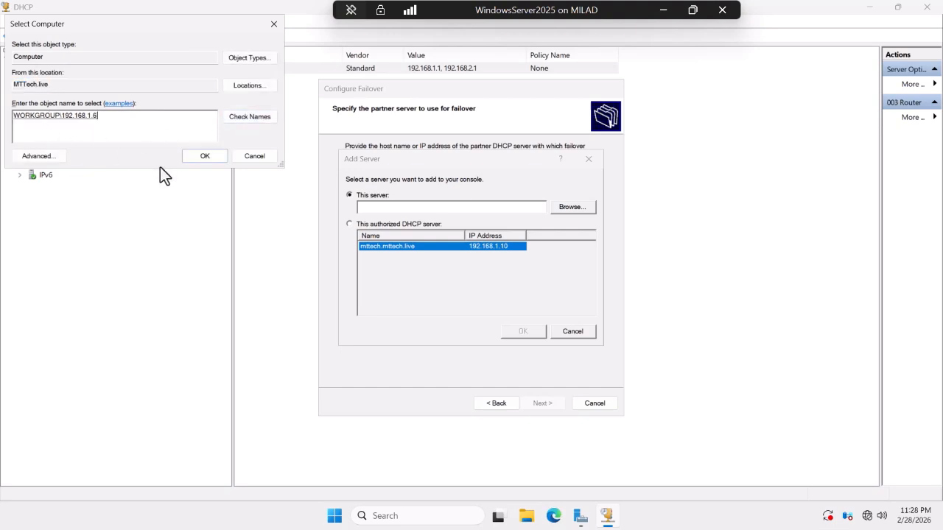
click(198, 154)
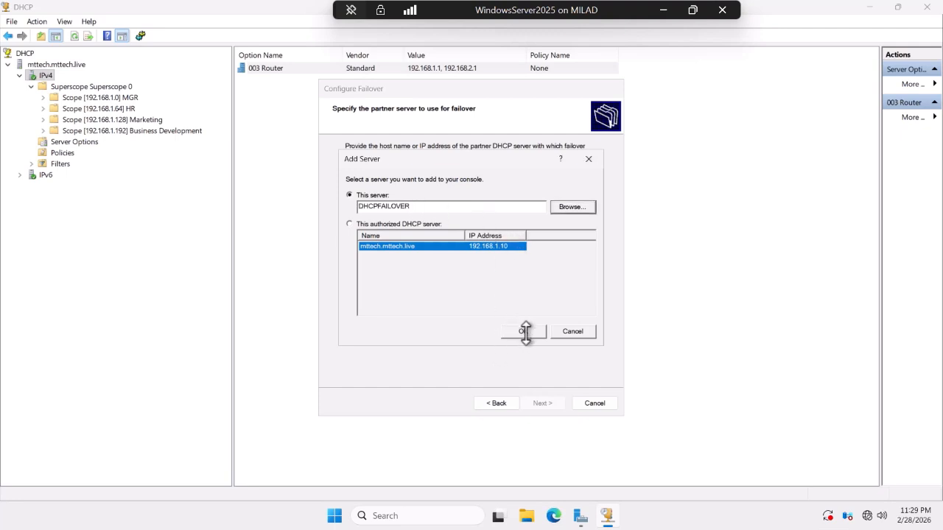
click(524, 332)
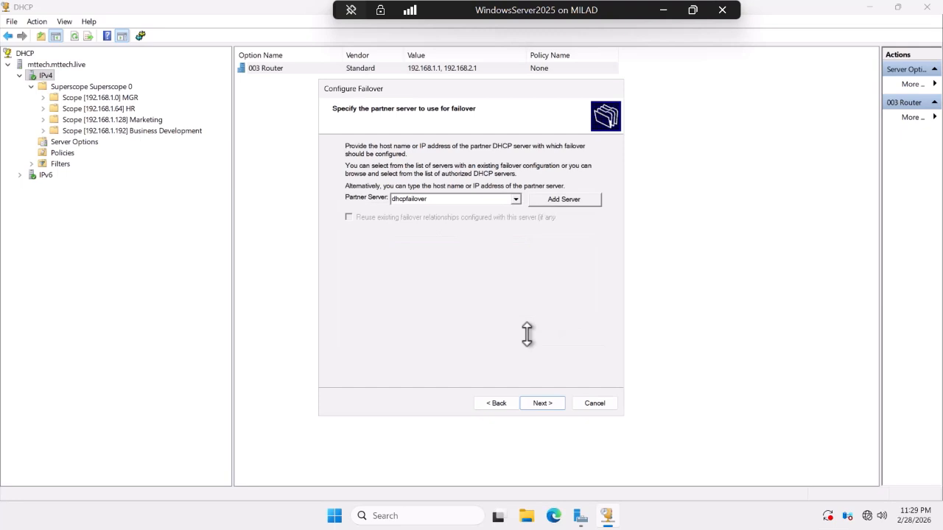
Set the relationship mode to Hot standby with dhcpfailover in the Standby role and 5% addresses reserved.
click(541, 403)
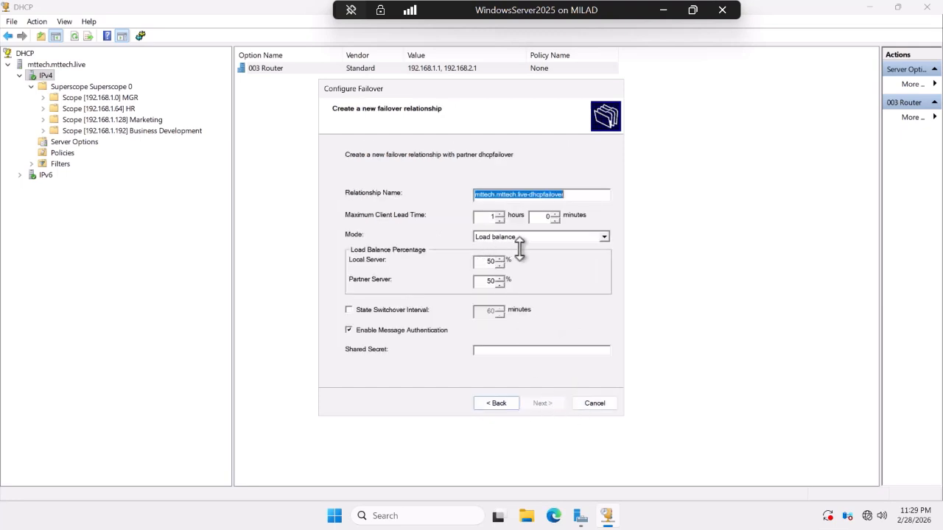
click(541, 237)
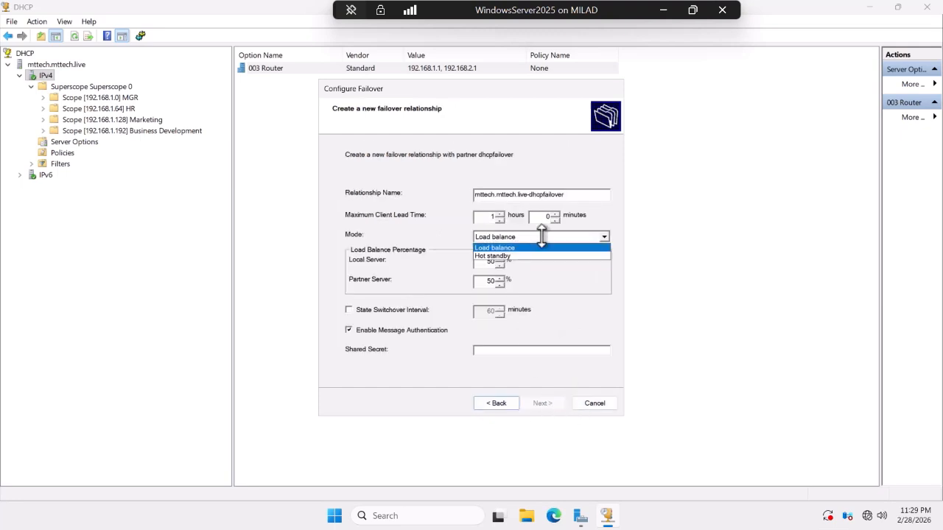
click(500, 256)
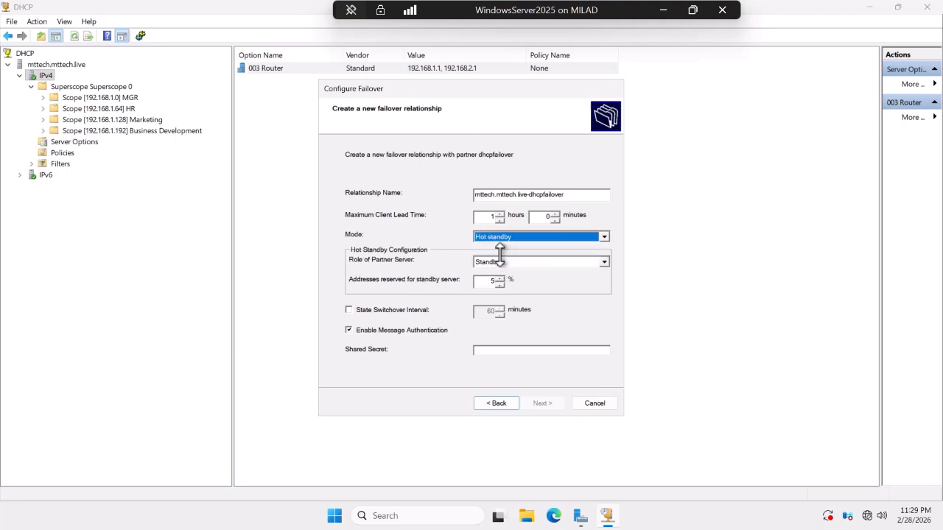
click(548, 259)
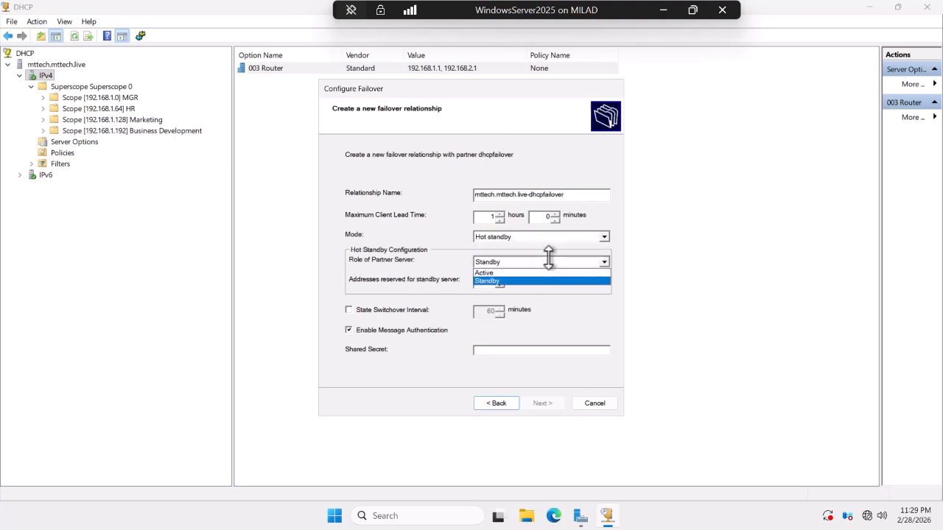
click(551, 261)
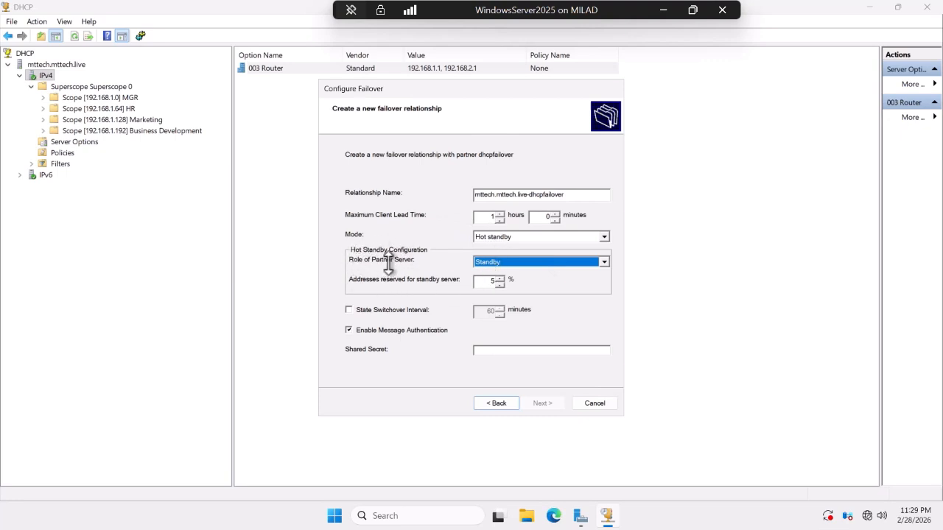
click(519, 263)
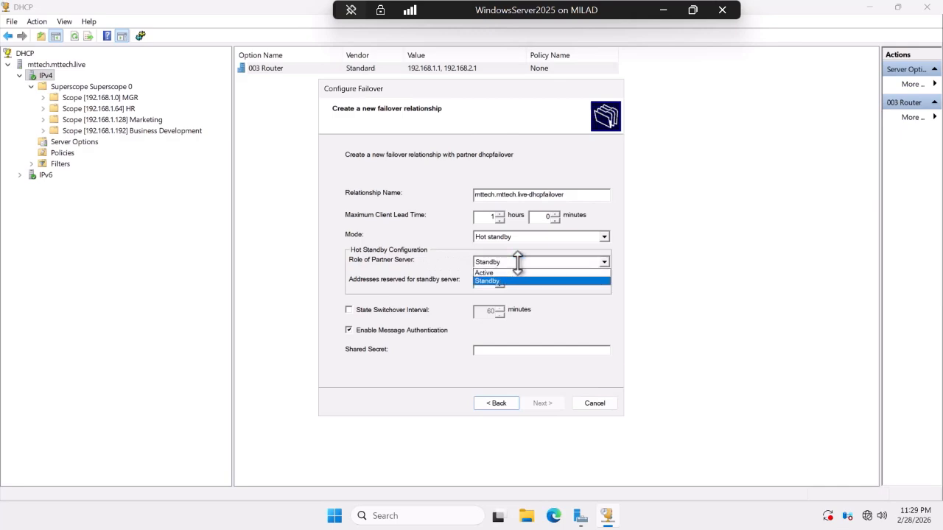
click(518, 263)
click(664, 10)
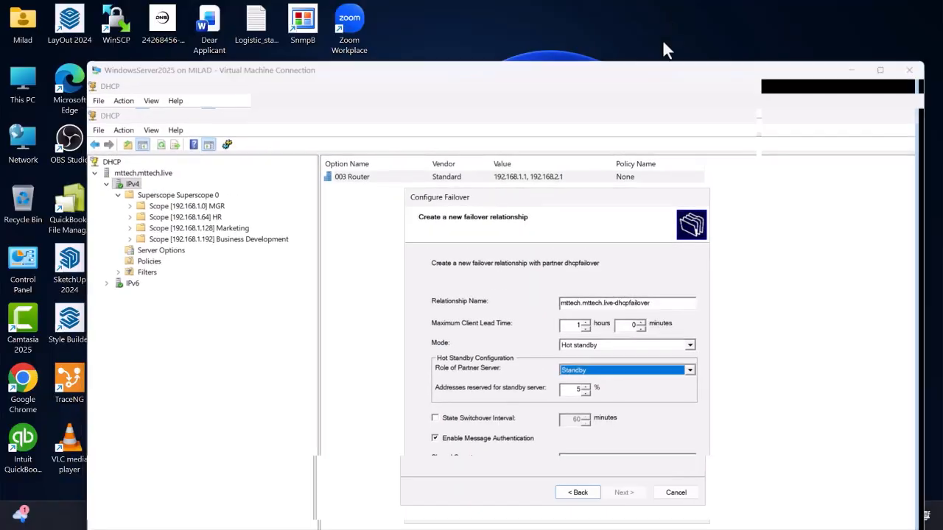
mouse_move(633, 521)
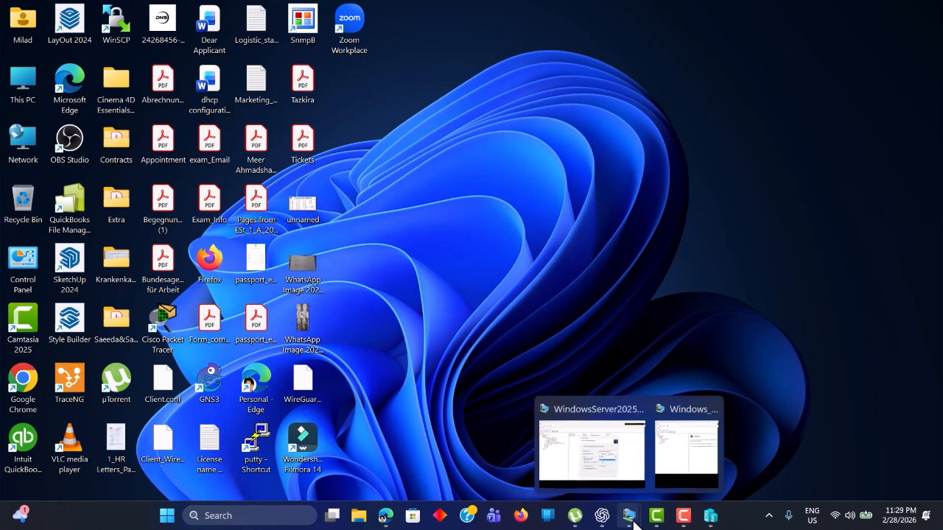
click(692, 447)
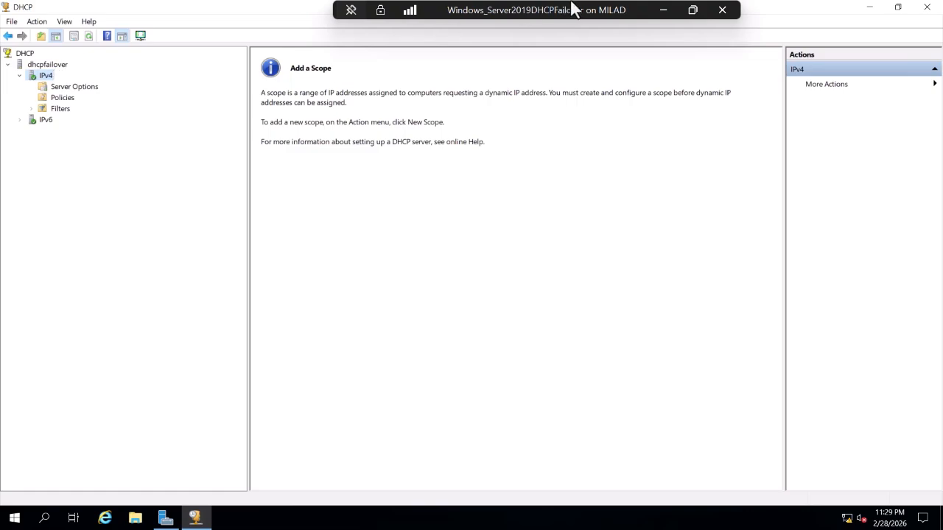
click(663, 10)
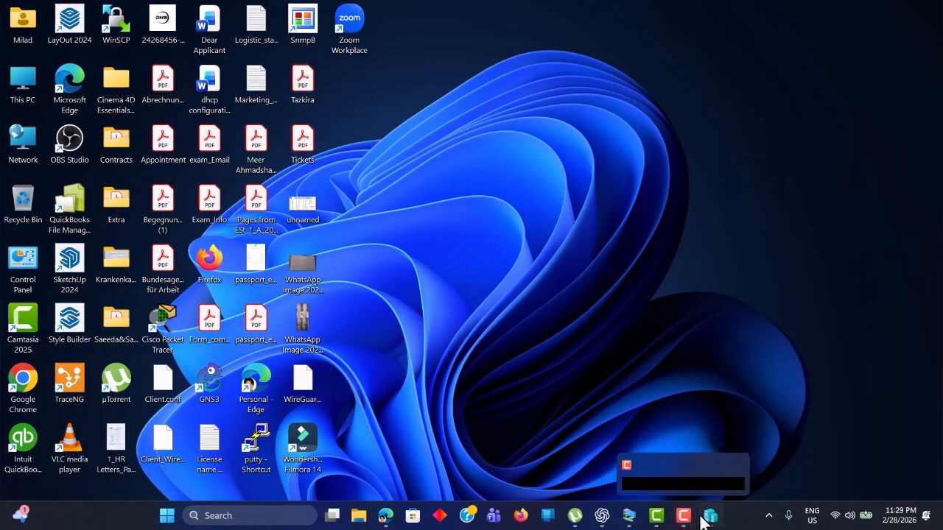
mouse_move(630, 517)
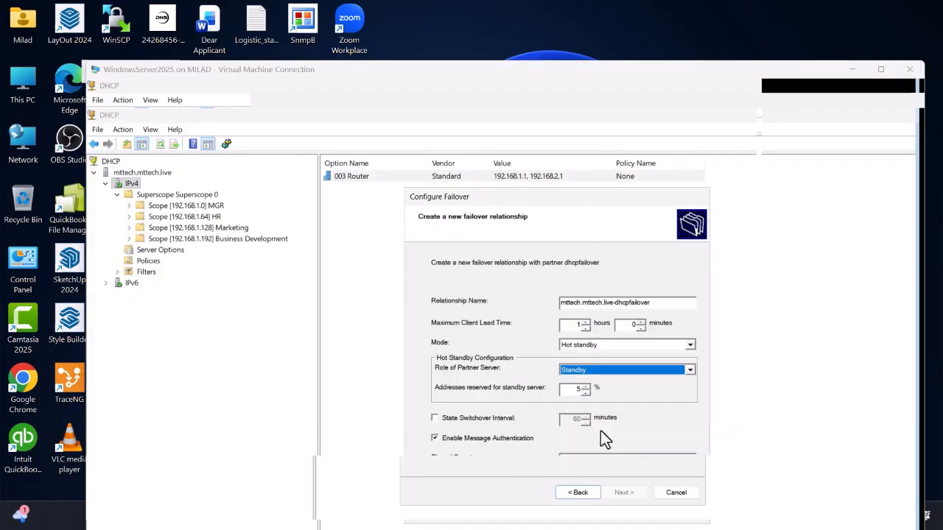
click(600, 431)
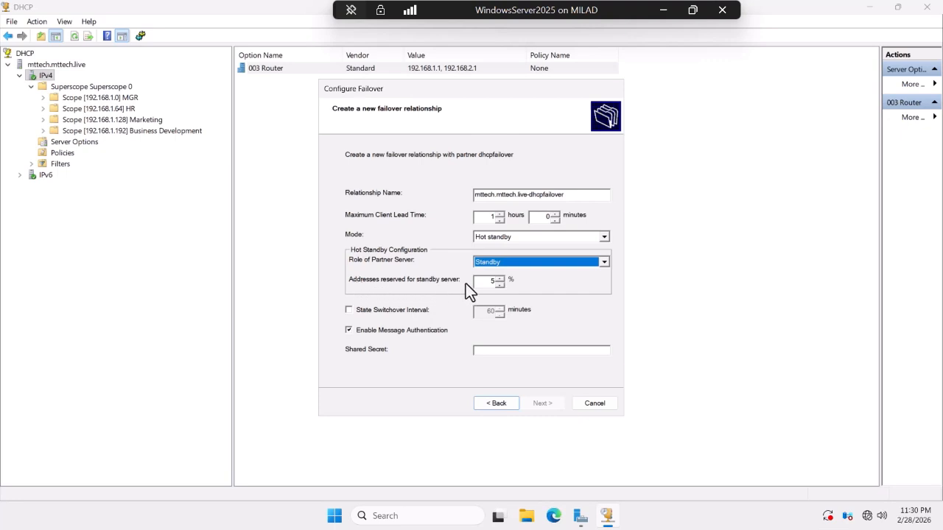
Keep 30% reserved addresses, leave State Switchover Interval off, and enter the shared secret.
key(Tab)
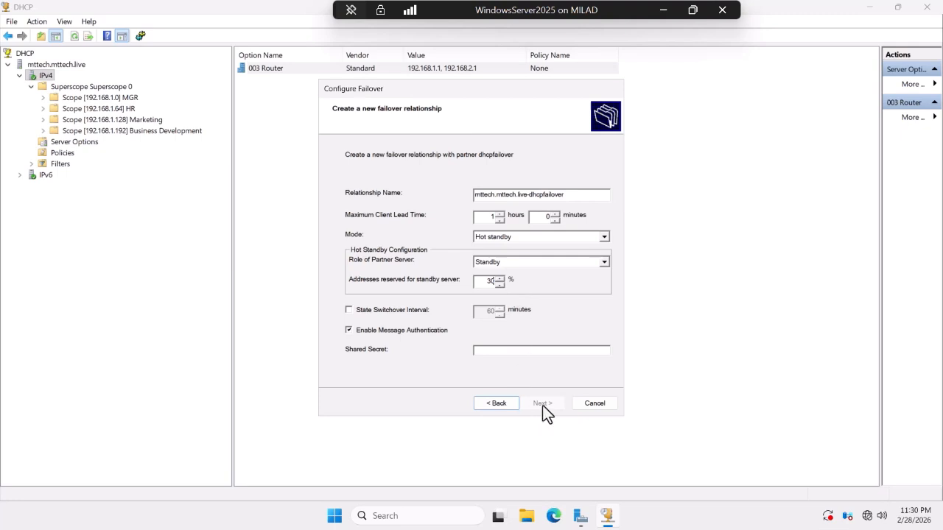
click(348, 310)
click(350, 309)
text(P)
Finish the failover wizard and close the successful configuration log.
click(545, 406)
click(545, 407)
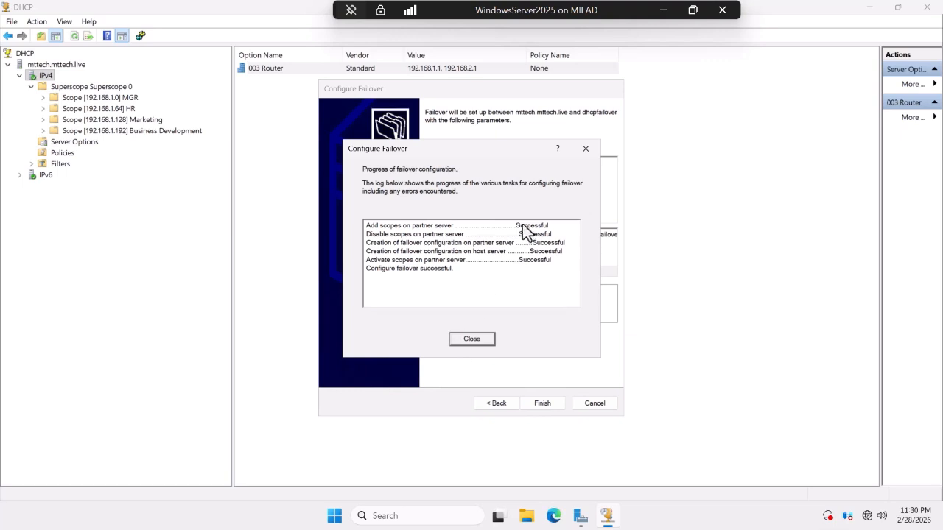
click(472, 340)
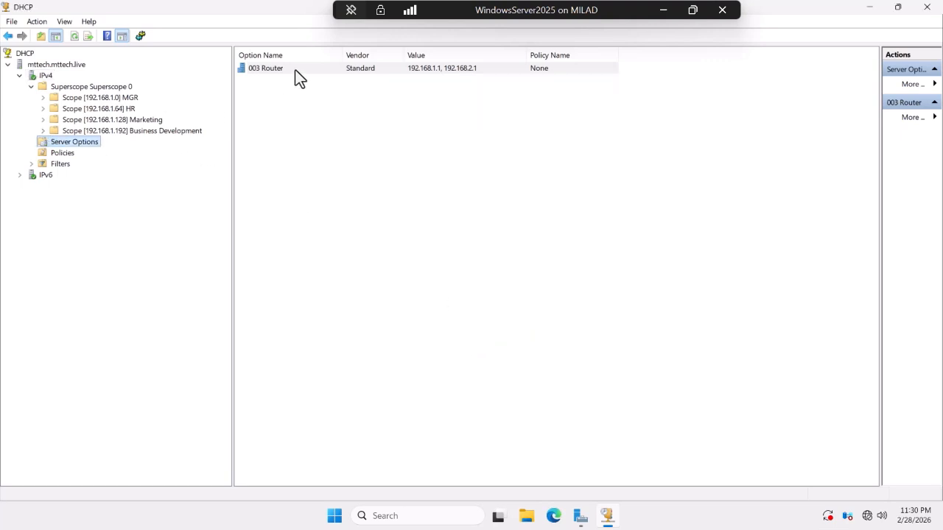
On the Windows Server 2019 partner, refresh DHCP and check that Superscope 0's four scopes are Active.
click(663, 10)
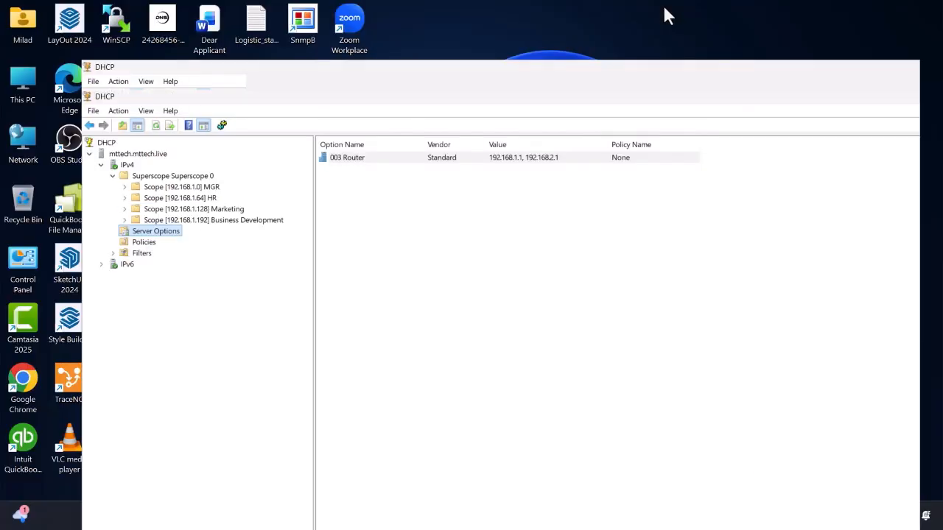
mouse_move(630, 518)
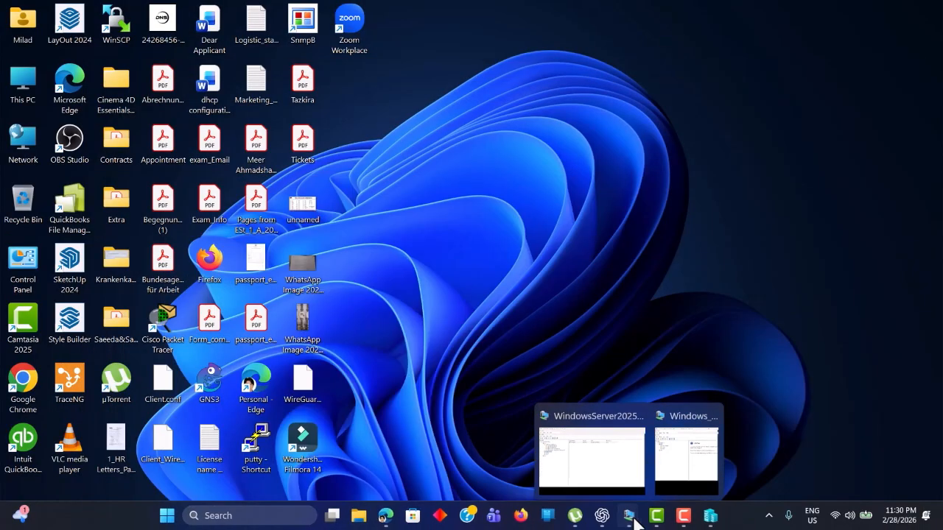
click(684, 461)
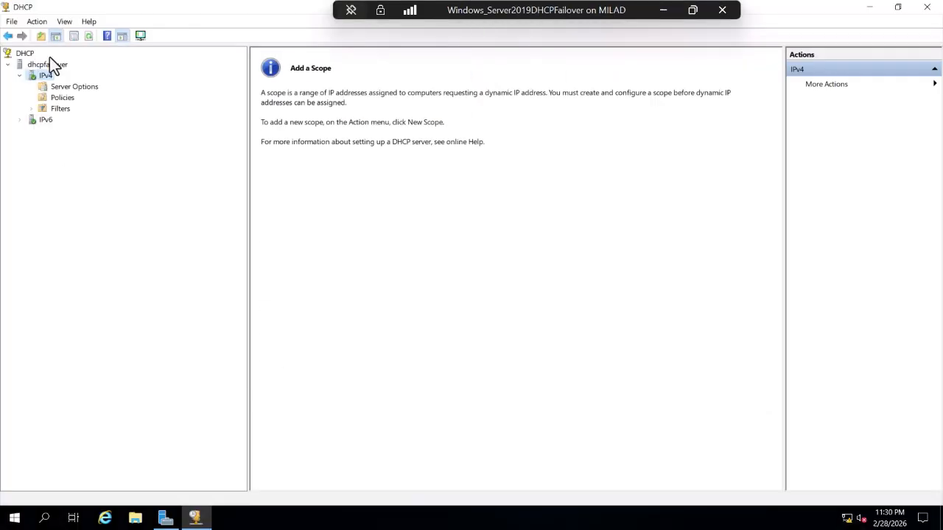
click(84, 38)
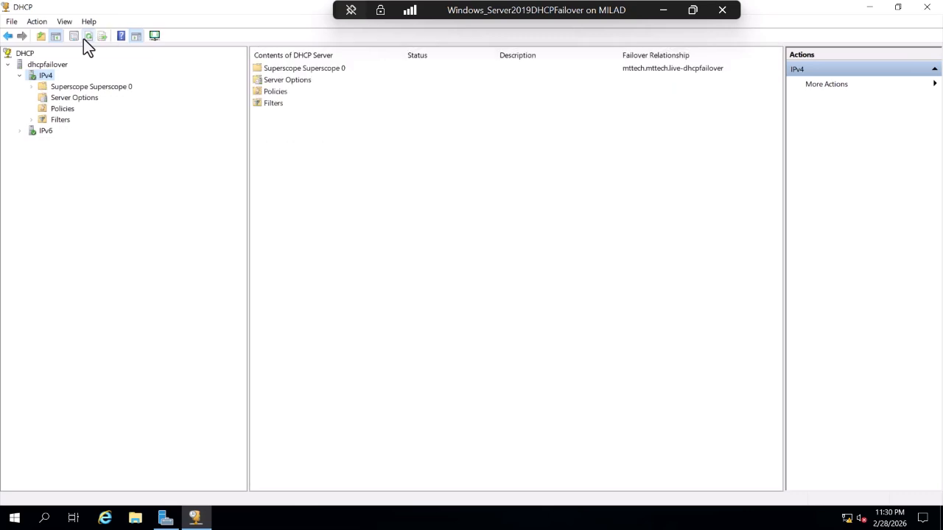
click(32, 86)
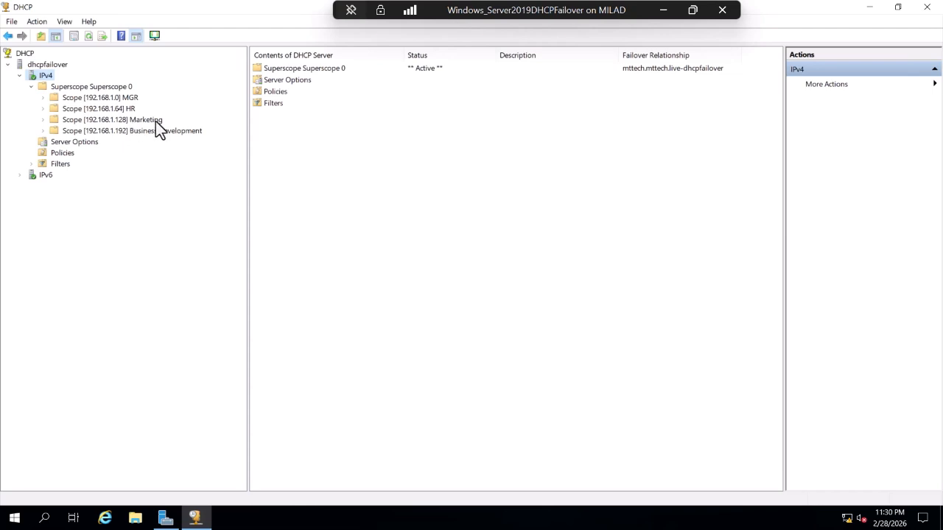
double_click(81, 96)
click(82, 88)
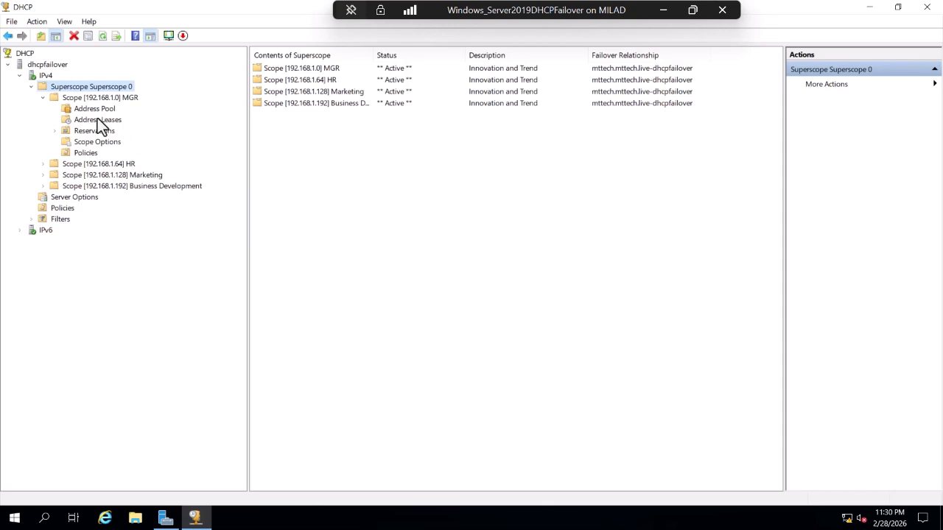
Return to the Windows Server 2025 VM.
click(663, 15)
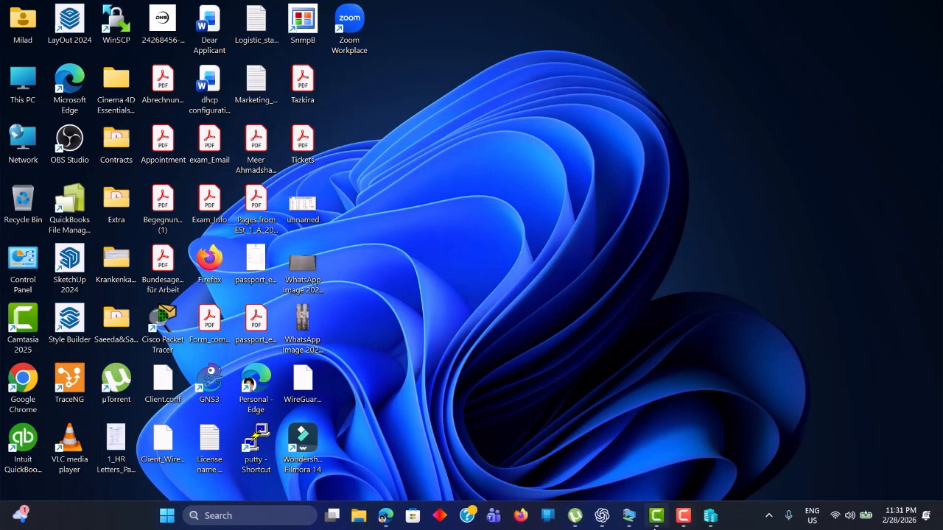
mouse_move(627, 515)
click(595, 464)
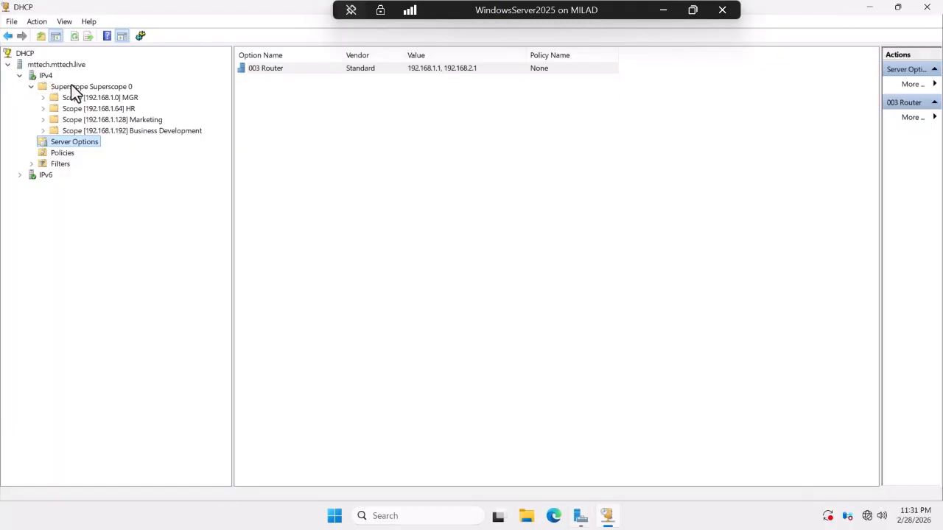
Deactivate Superscope 0 on the 2025 primary, then bring up the 2019 partner VM.
right_click(74, 88)
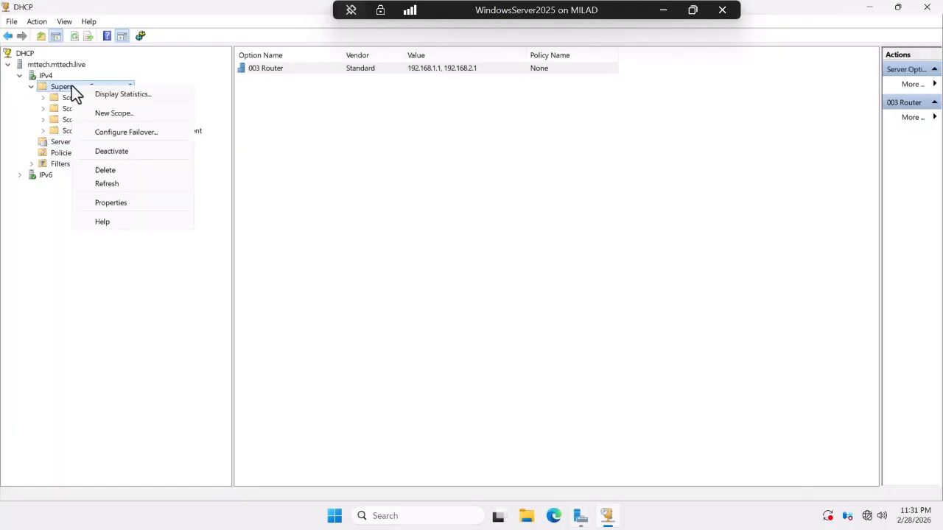
click(115, 152)
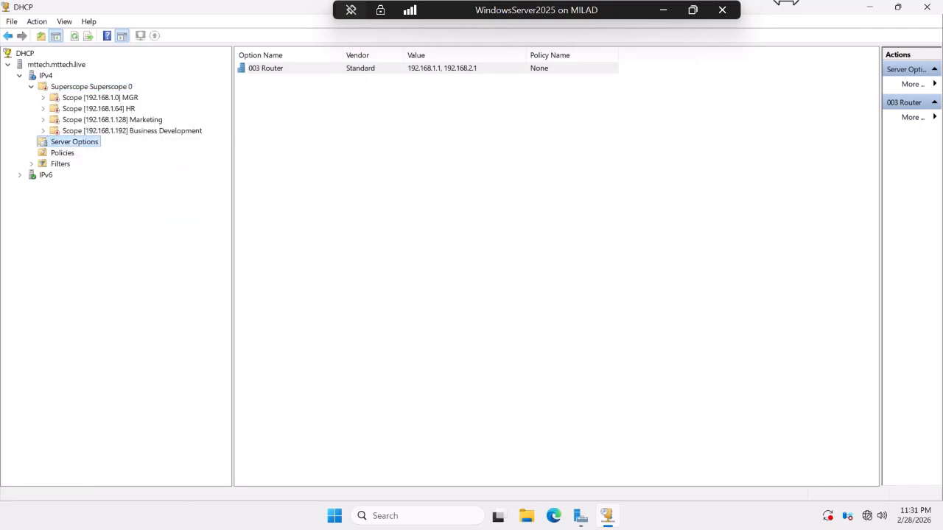
click(665, 9)
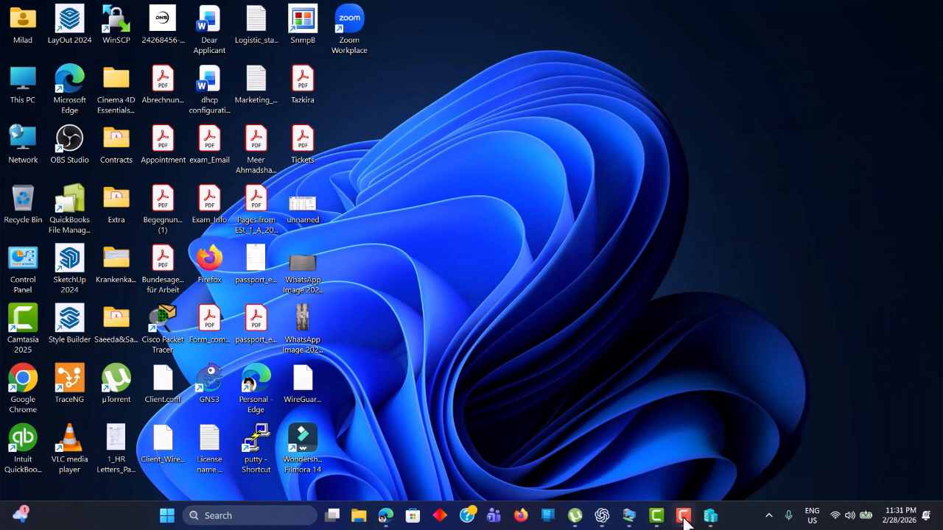
mouse_move(633, 520)
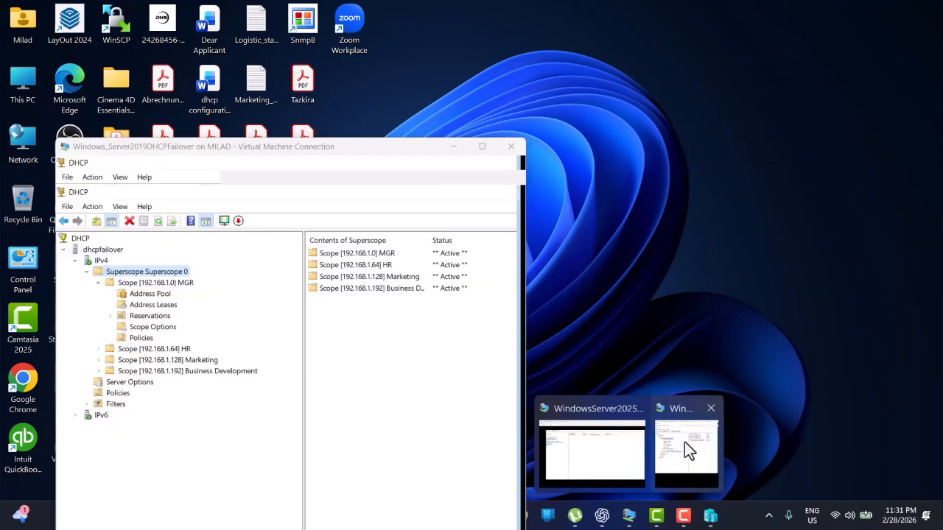
click(685, 442)
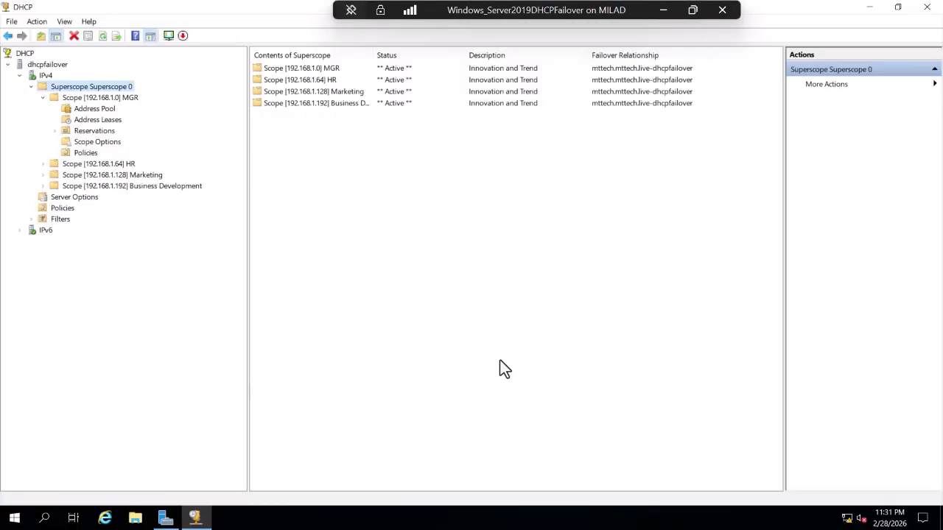
Refresh the partner and view scope MGR's Address Leases, showing two leases.
click(102, 36)
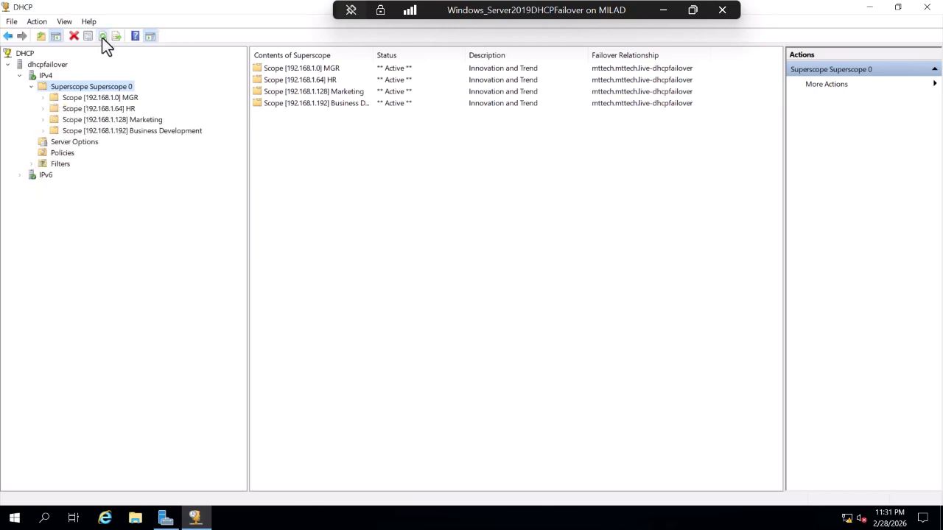
double_click(71, 98)
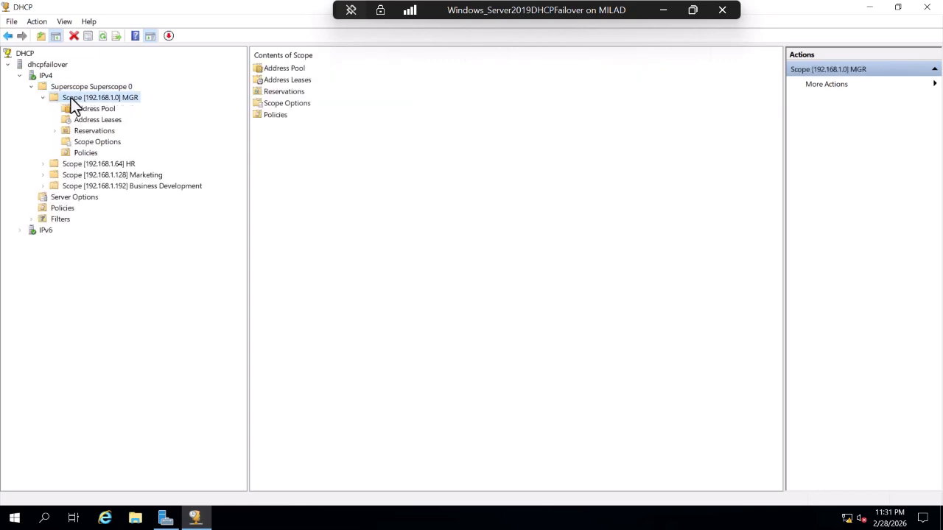
click(76, 110)
click(77, 119)
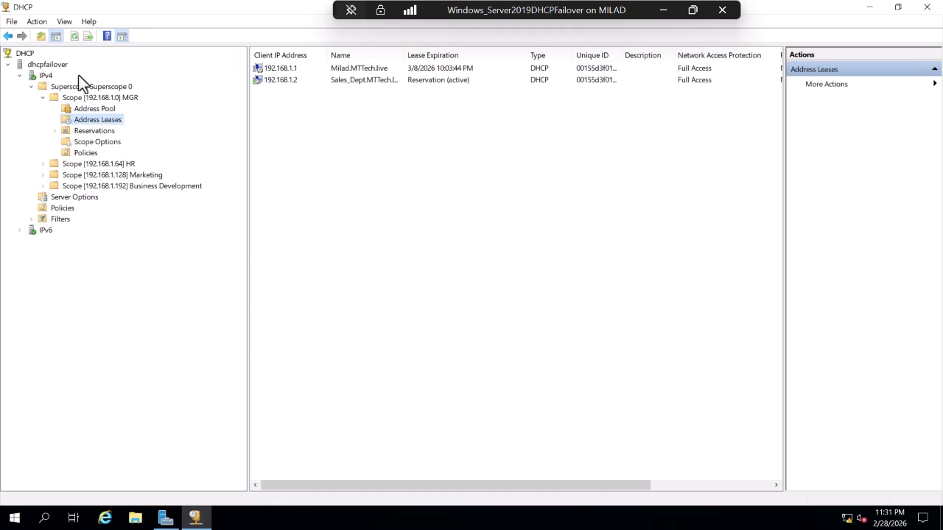
Switch back to the Windows Server 2025 VM.
click(662, 10)
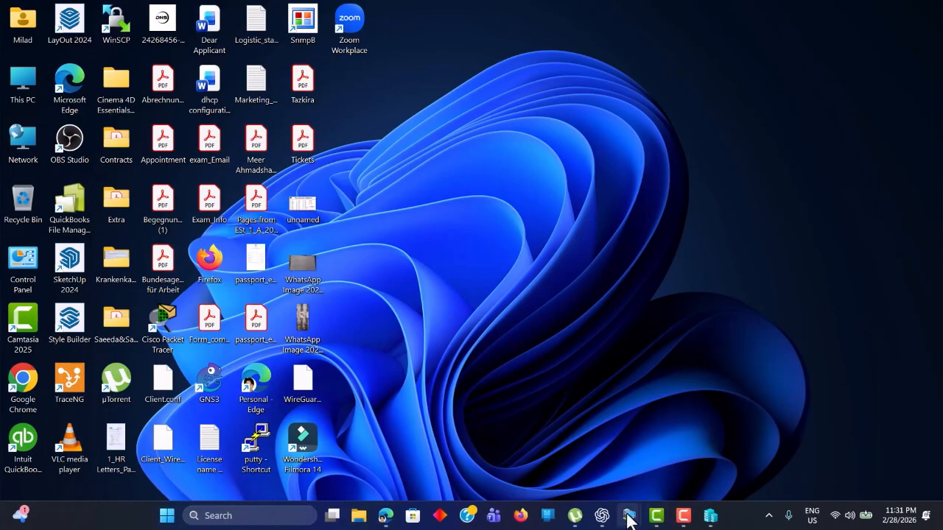
mouse_move(628, 519)
mouse_move(663, 452)
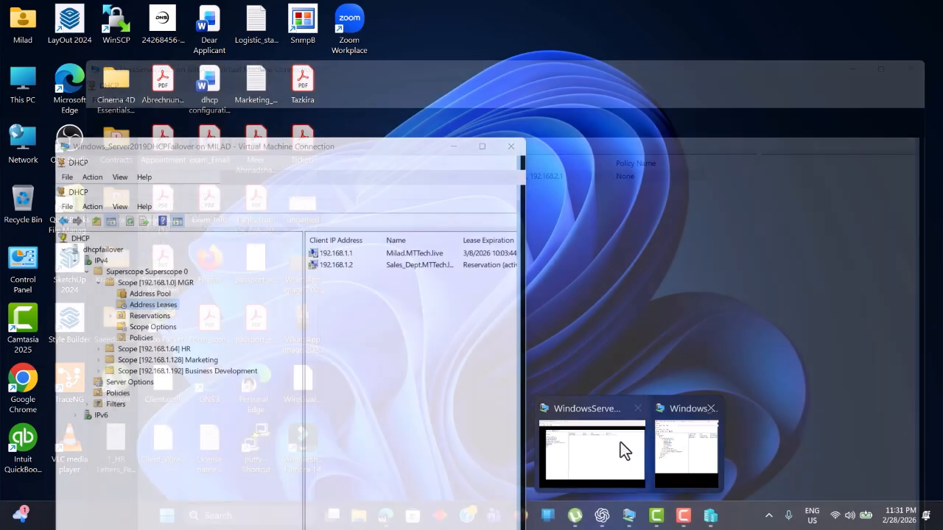
click(620, 446)
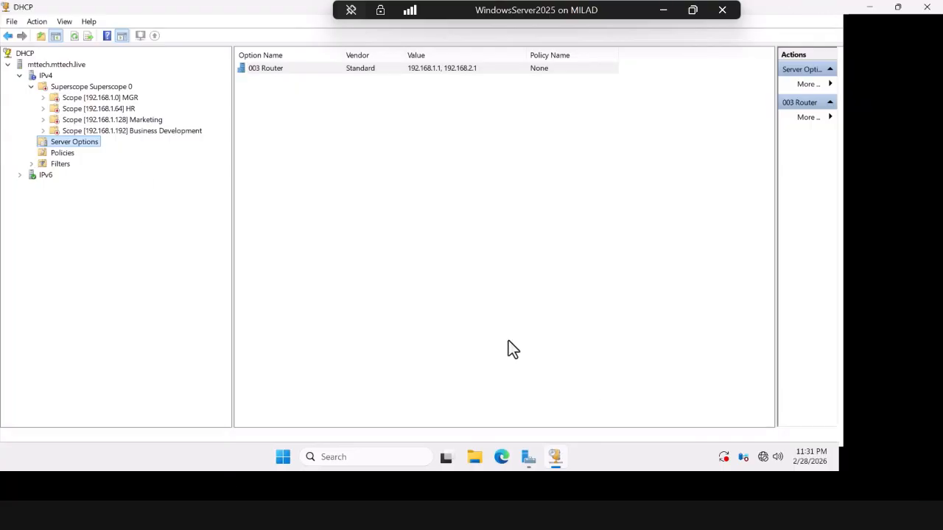
Activate Superscope 0 again from its context menu on WindowsServer2025.
right_click(66, 88)
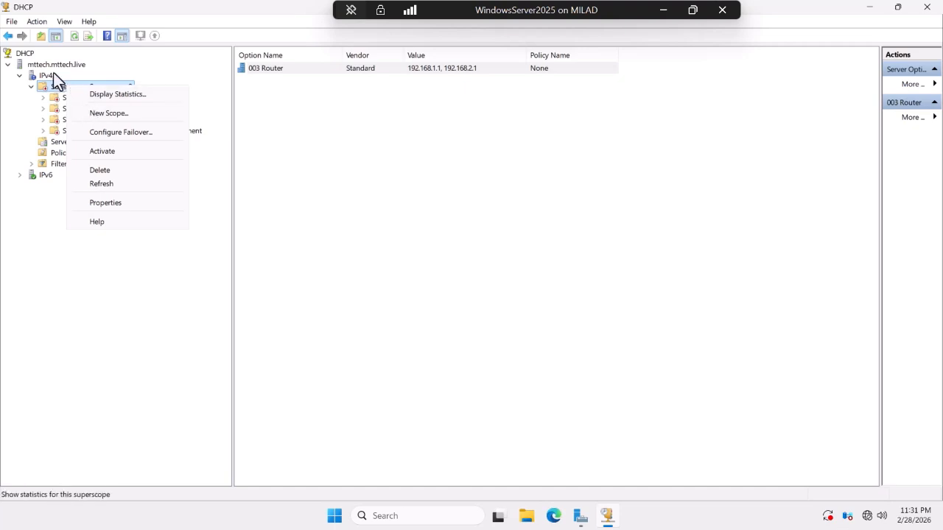
right_click(61, 87)
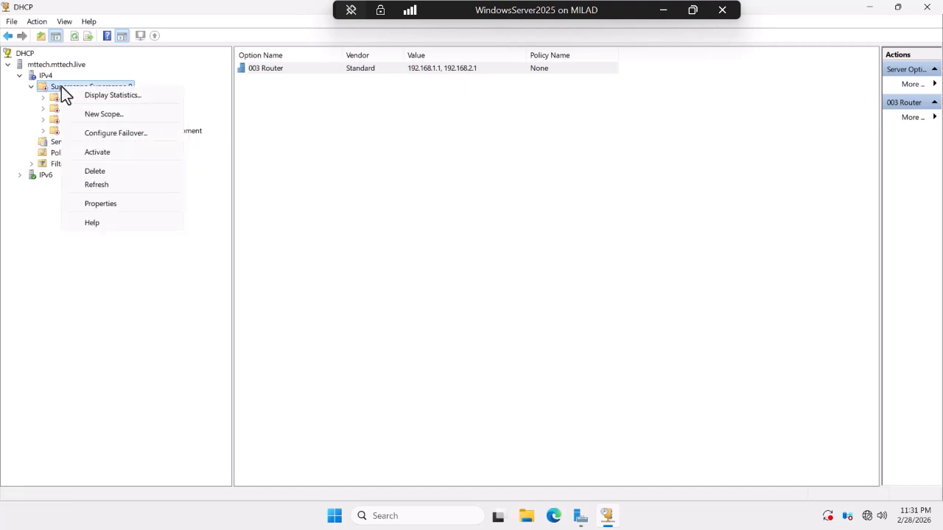
click(106, 153)
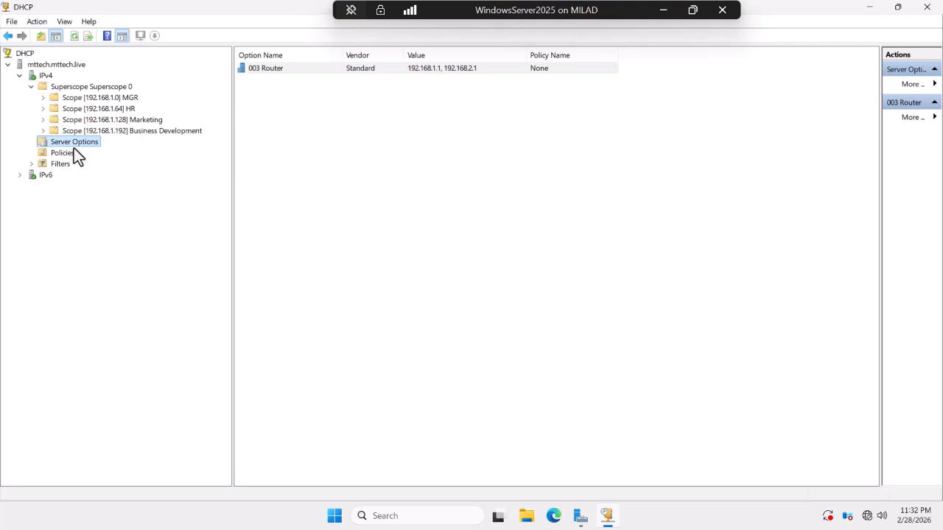
Expand IPv4 Filters and view the Allow and the empty Deny MAC filter lists.
click(56, 165)
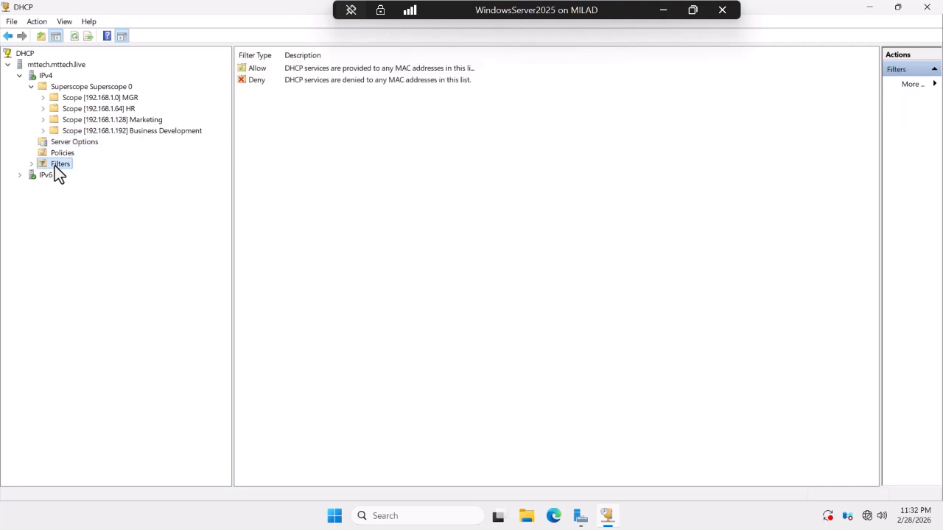
click(31, 164)
click(61, 177)
click(65, 185)
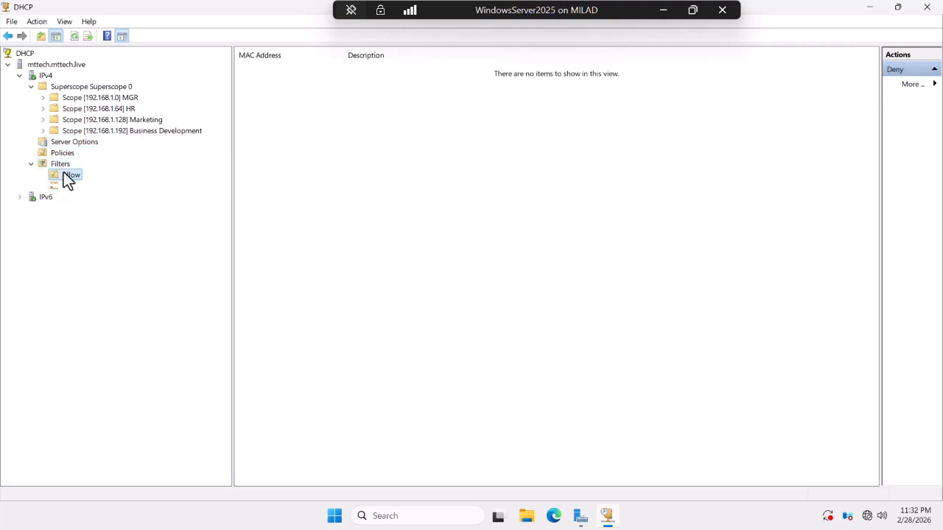
click(65, 175)
click(67, 185)
Open a New Filter for the Deny list and close it without adding a MAC address.
right_click(67, 186)
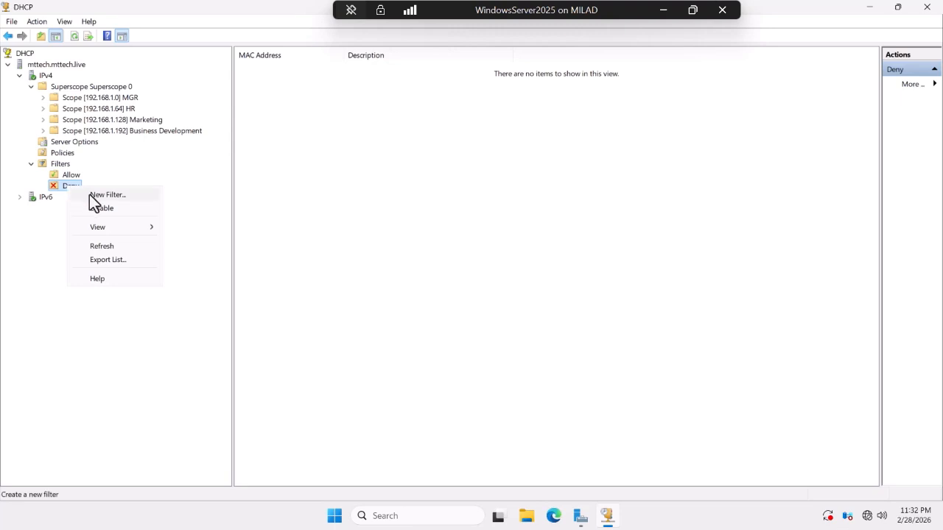
click(98, 195)
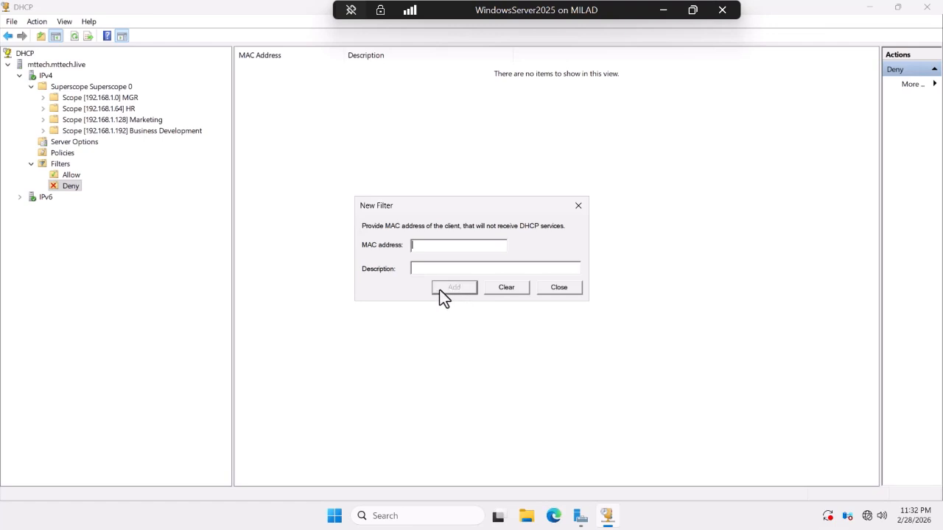
click(558, 289)
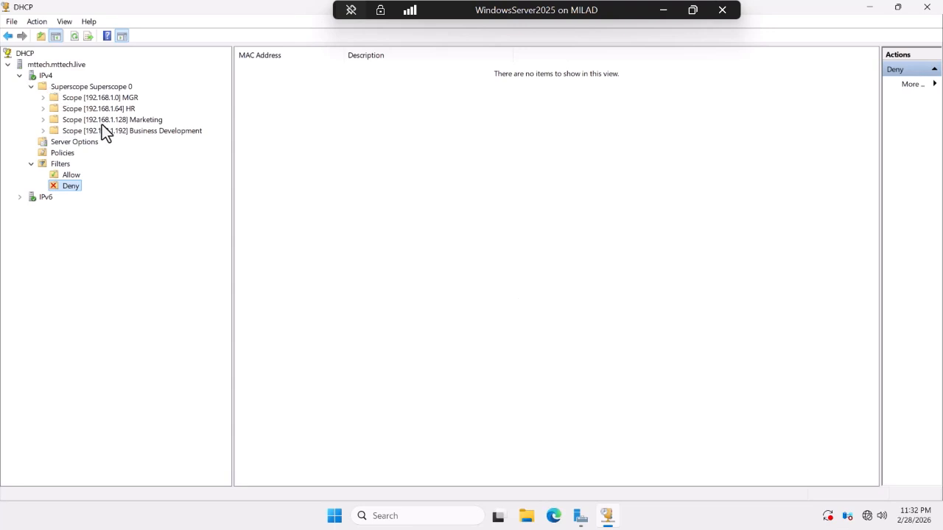